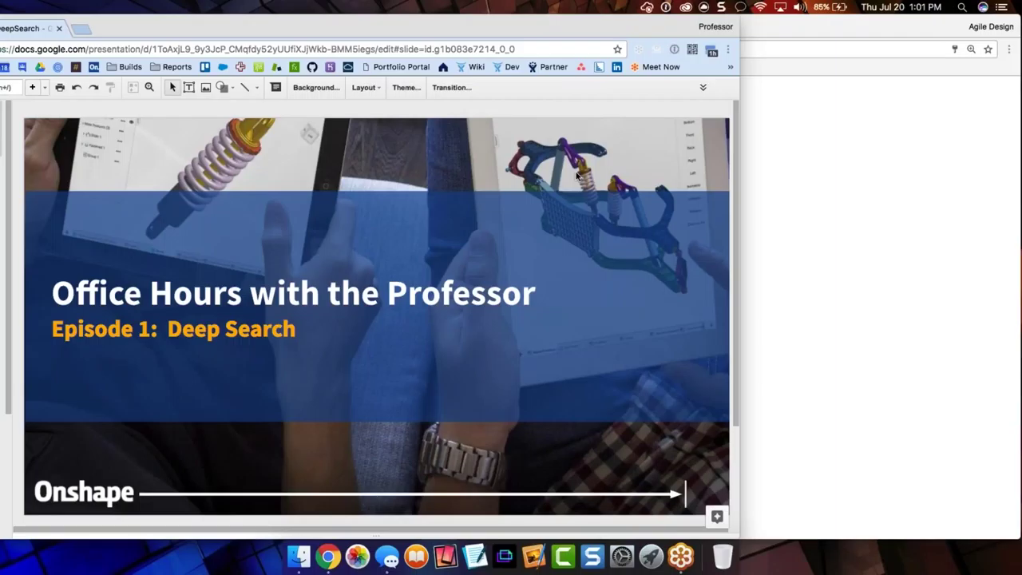
- Reposition the Chrome window and present the 'Office Hours with the Professor' deck full screen from slide 1
left_click_drag(136, 22, 298, 23)
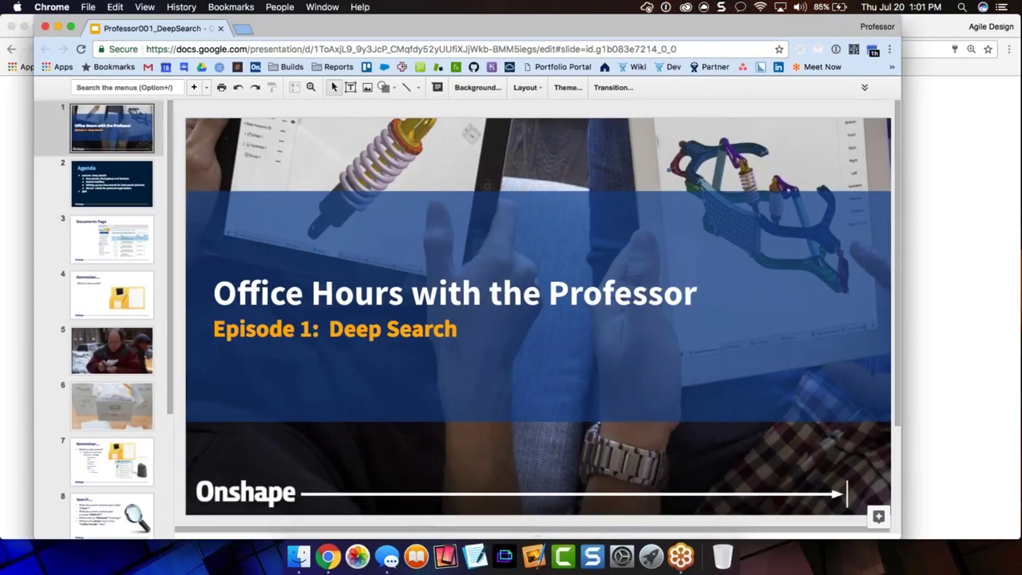
left_click_drag(776, 28, 631, 11)
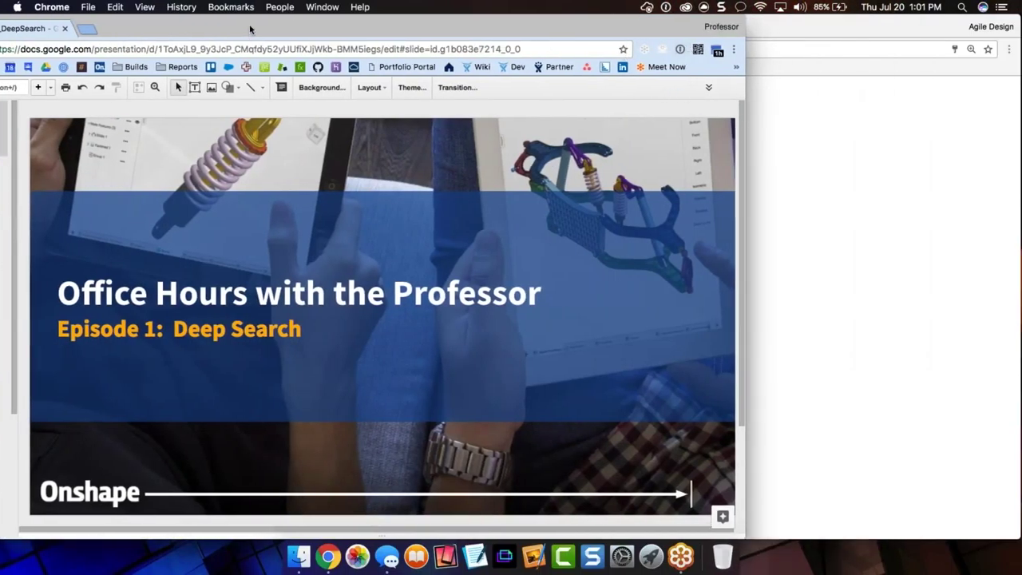
left_click_drag(250, 30, 261, 29)
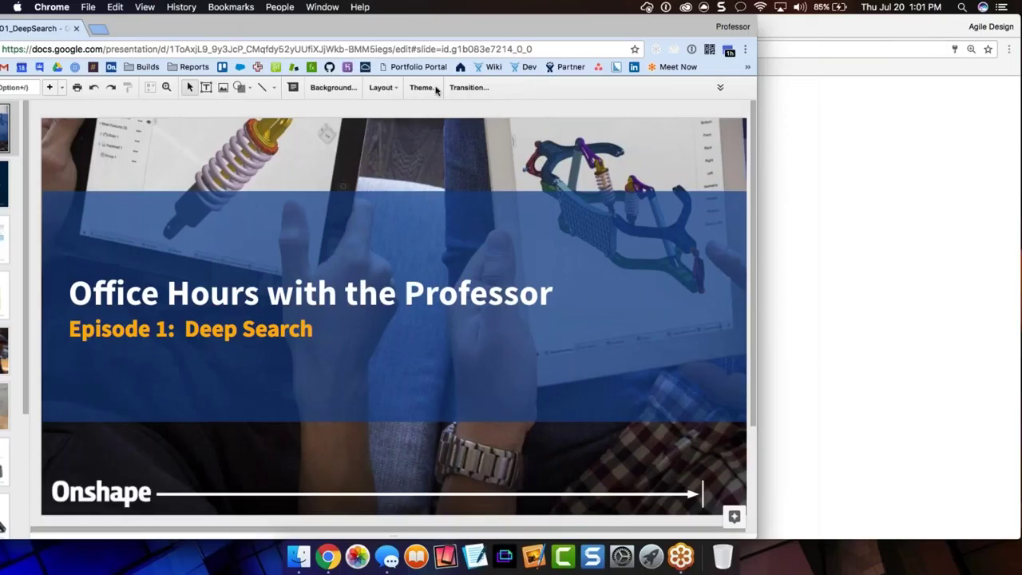
left_click(719, 88)
left_click(580, 100)
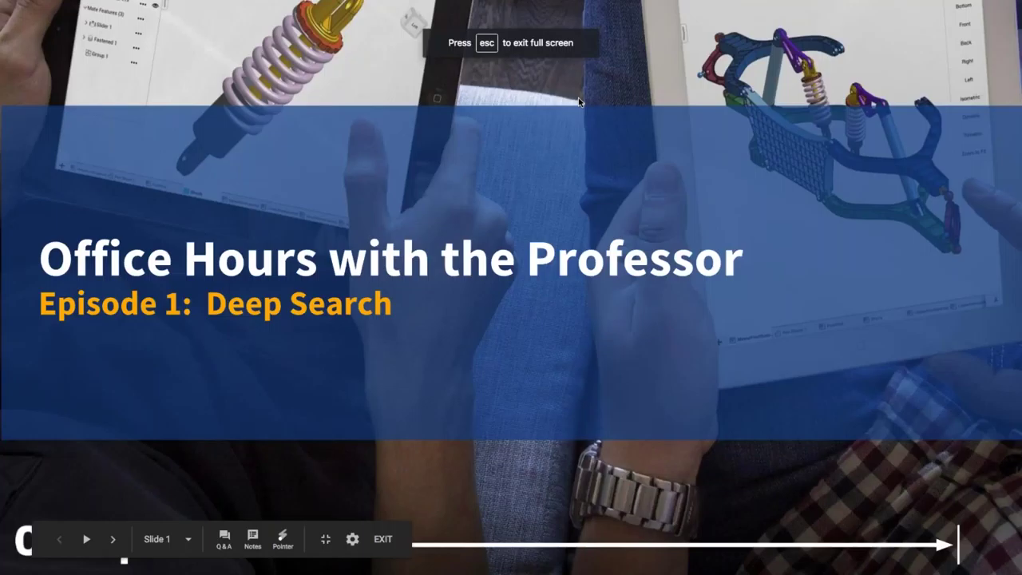
- Advance past the Agenda to the Documents Page slide, then exit the slideshow
left_click(578, 98)
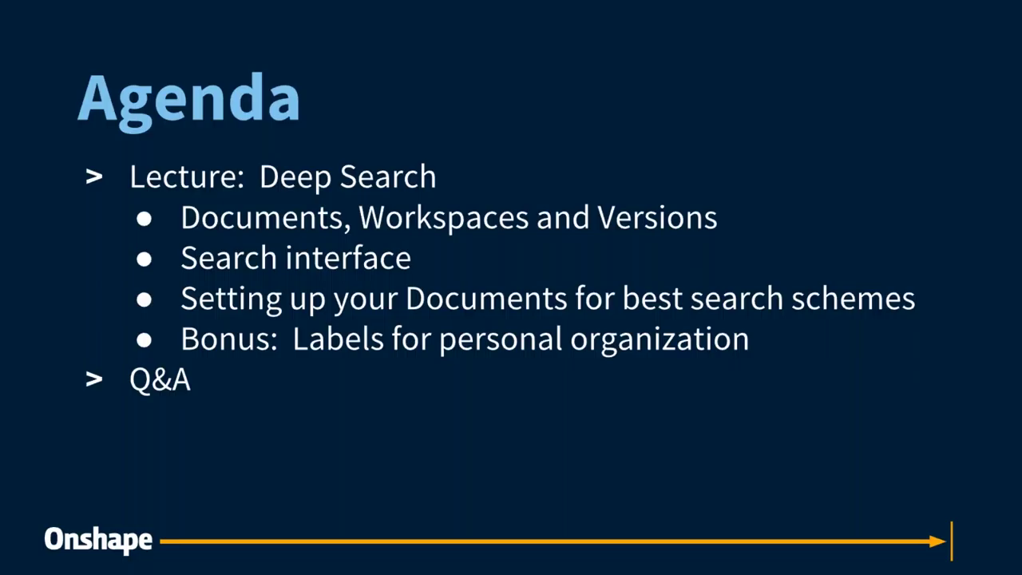
key("Right")
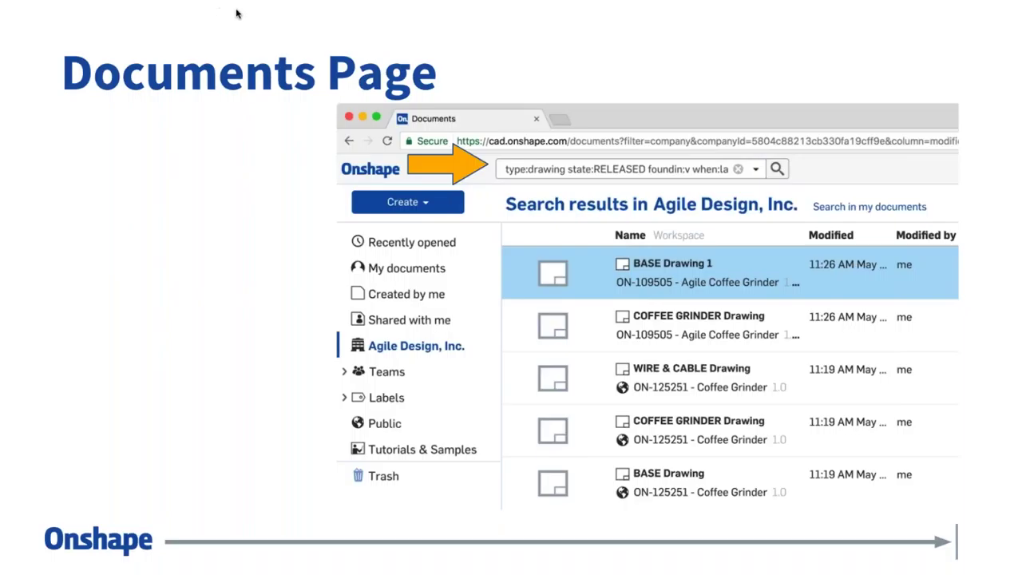
key("Escape")
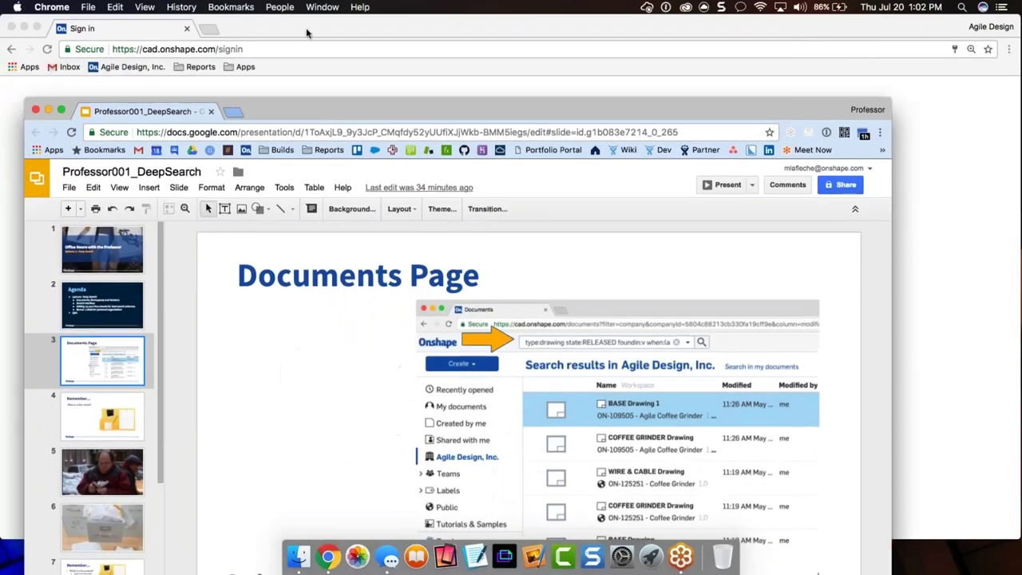
- Sign in to Onshape using the saved Chrome autofill credentials
left_click(306, 33)
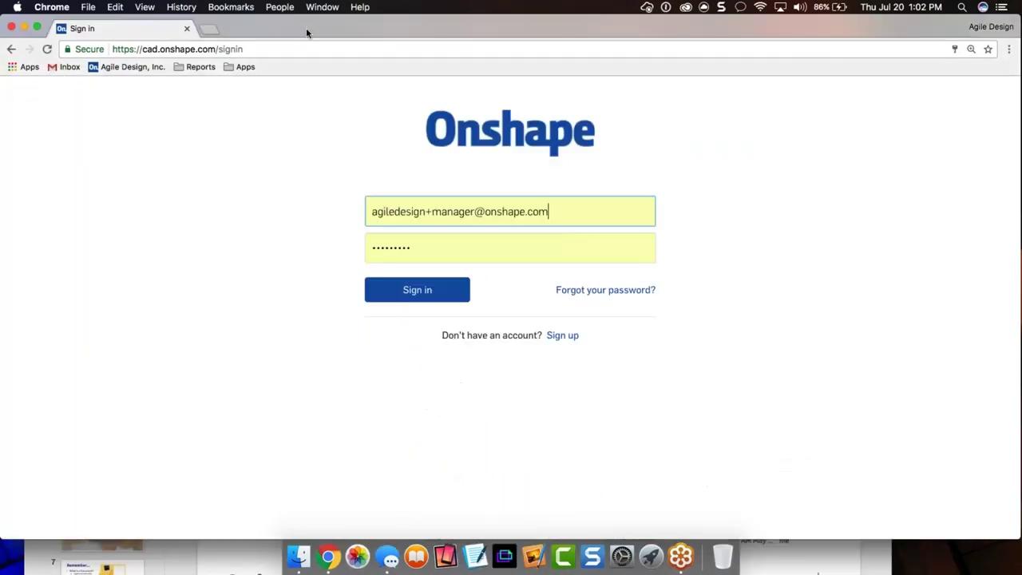
left_click(183, 49)
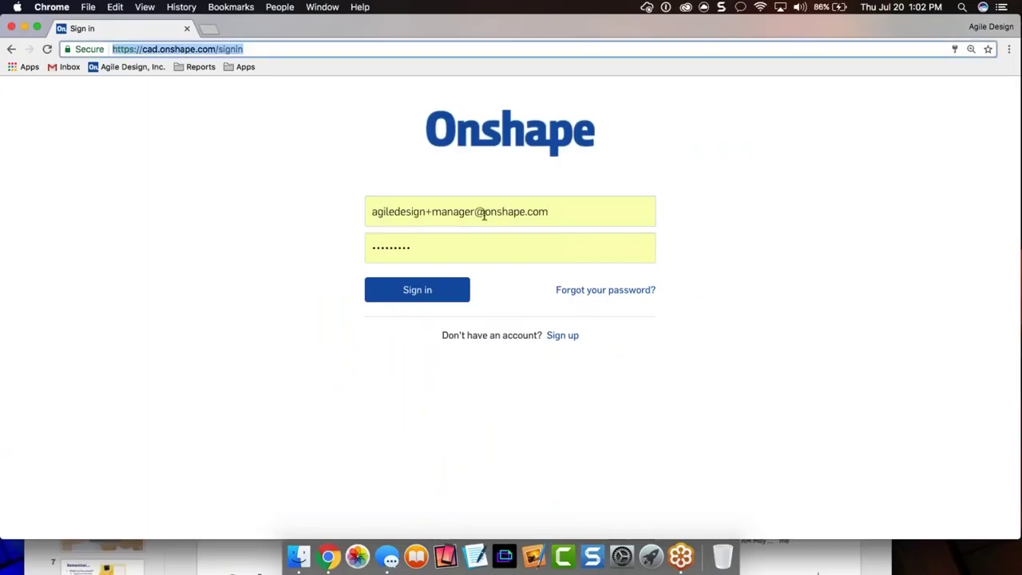
left_click(518, 210)
key("Down")
key("Return")
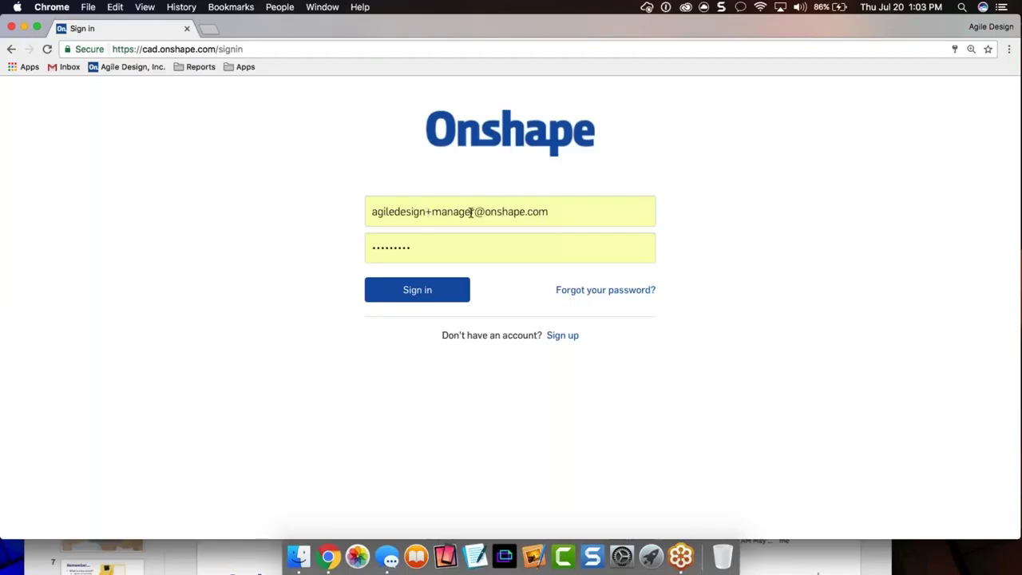
left_click(415, 292)
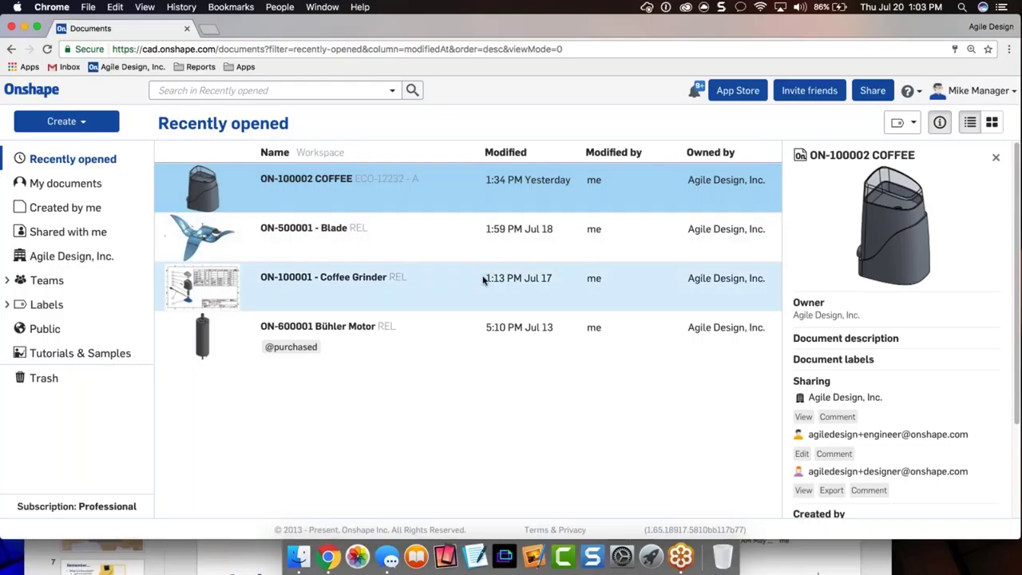
left_click(190, 86)
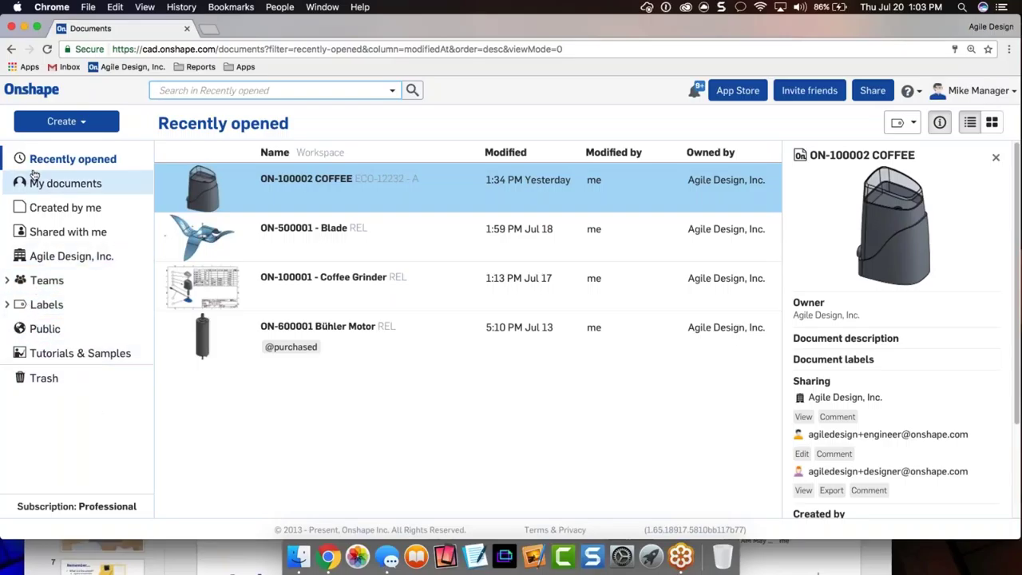
left_click(65, 257)
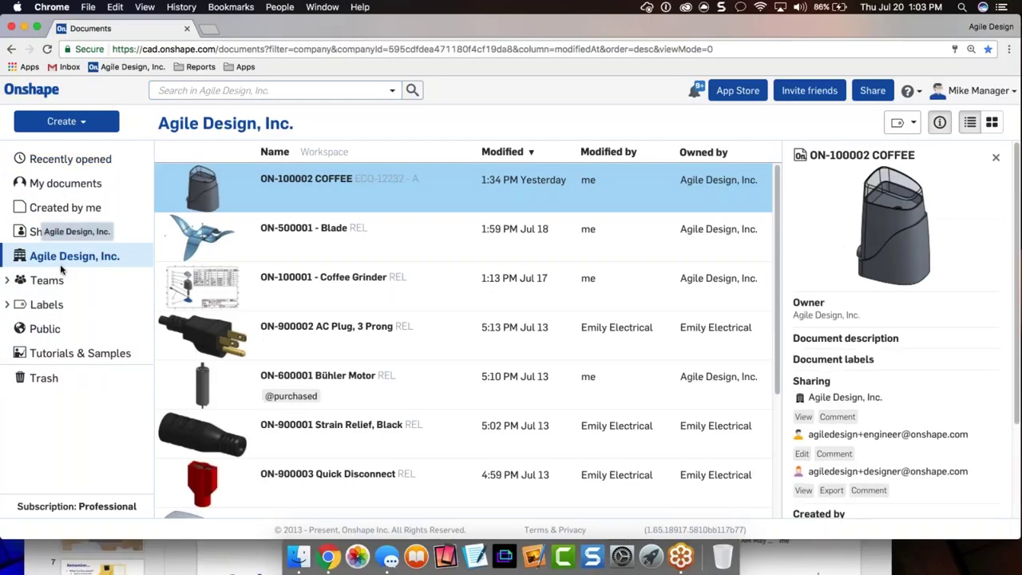
left_click(66, 284)
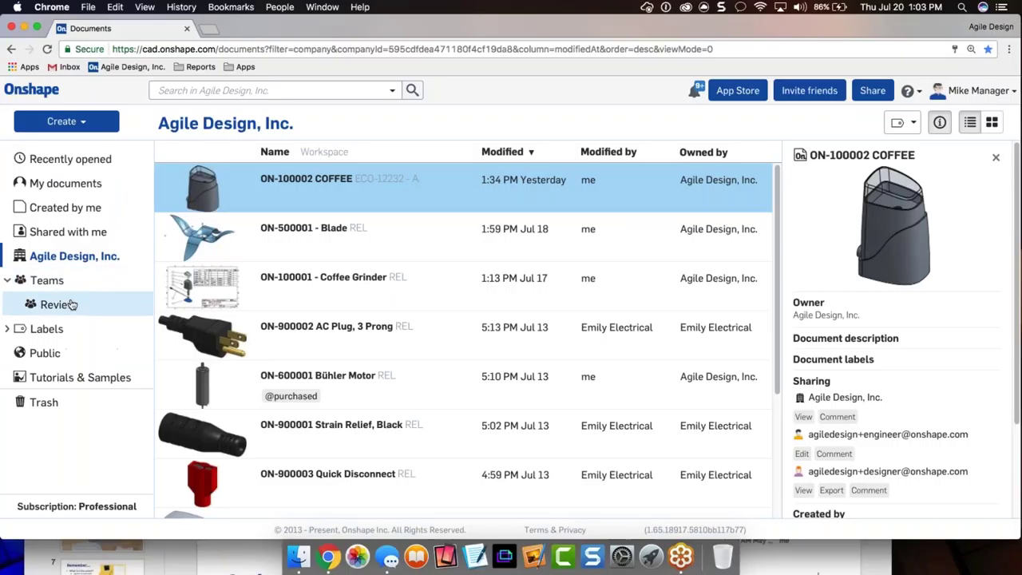
left_click(31, 335)
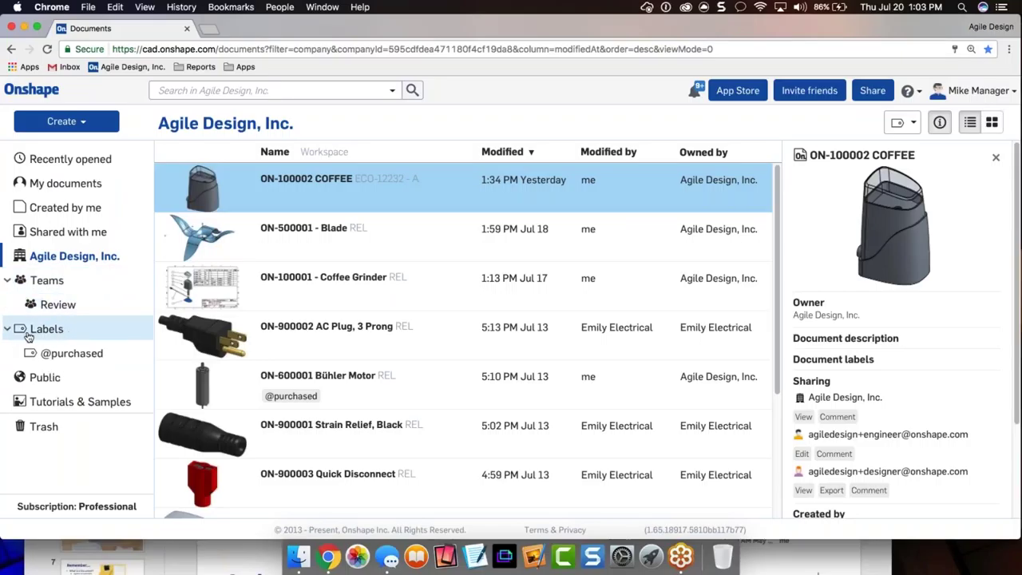
left_click(80, 353)
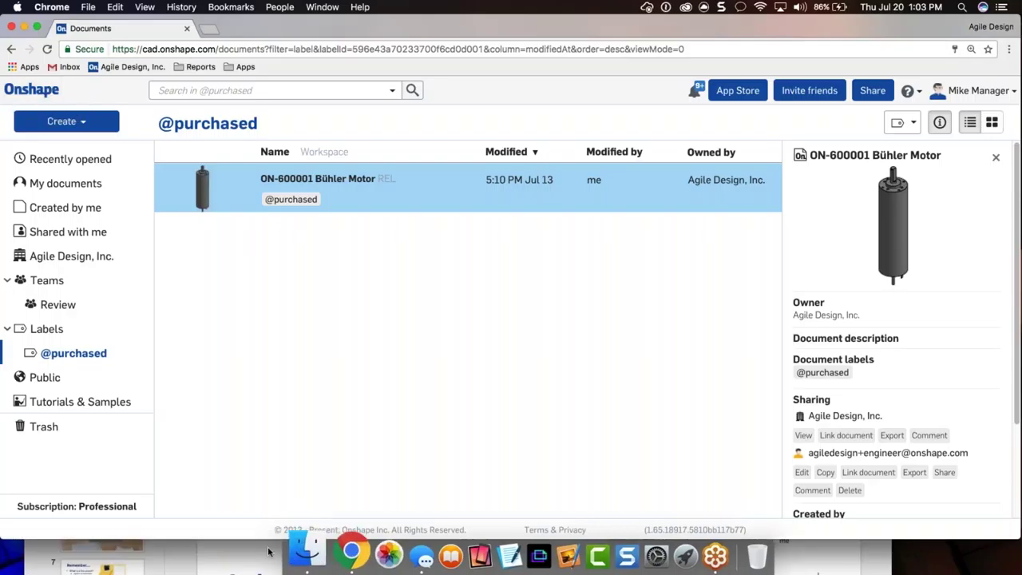
key("super+grave")
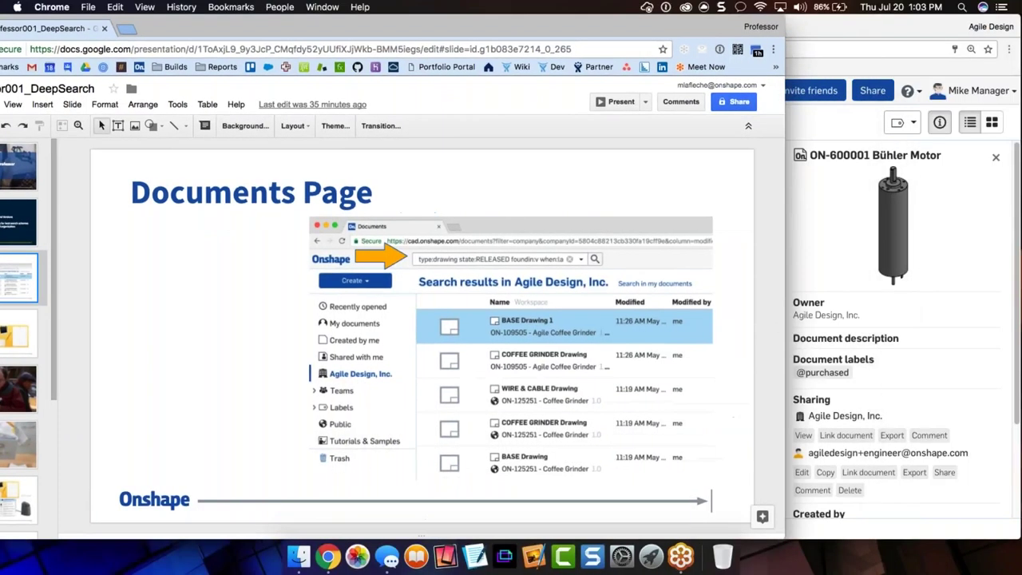
- Present the deck again through the Remember and Search slides, exit, and return to Onshape
left_click(603, 99)
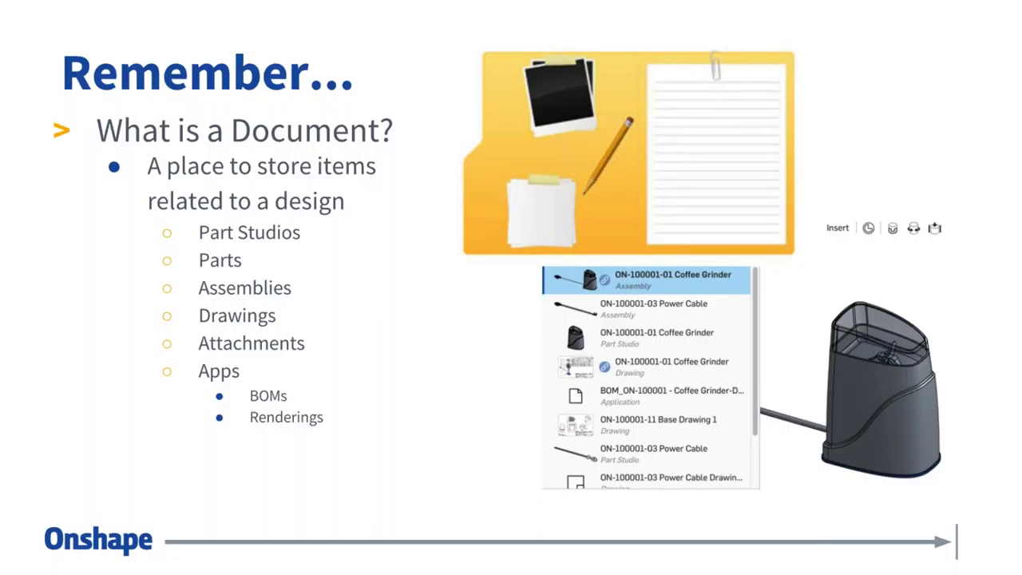
key("Right")
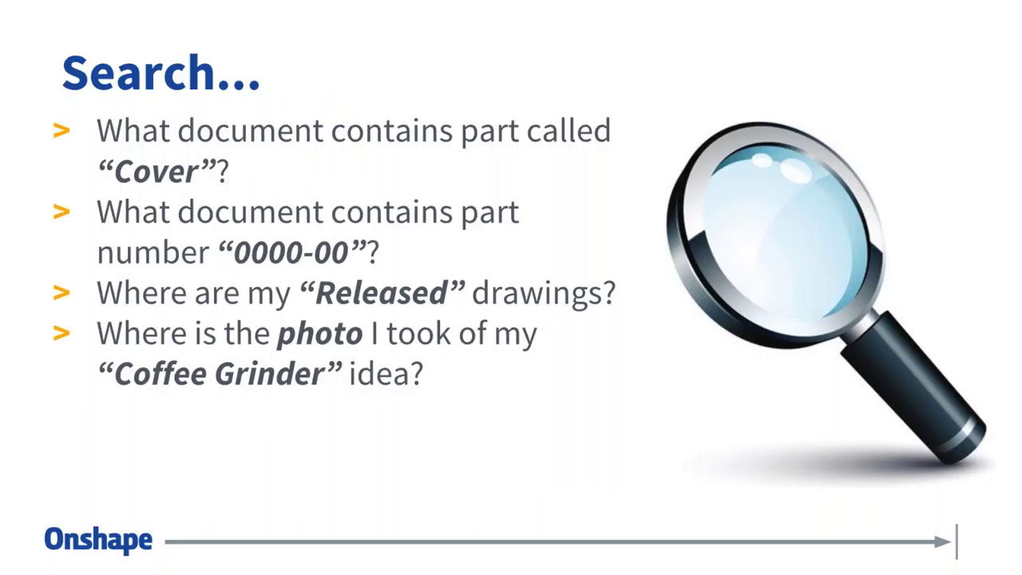
key("Escape")
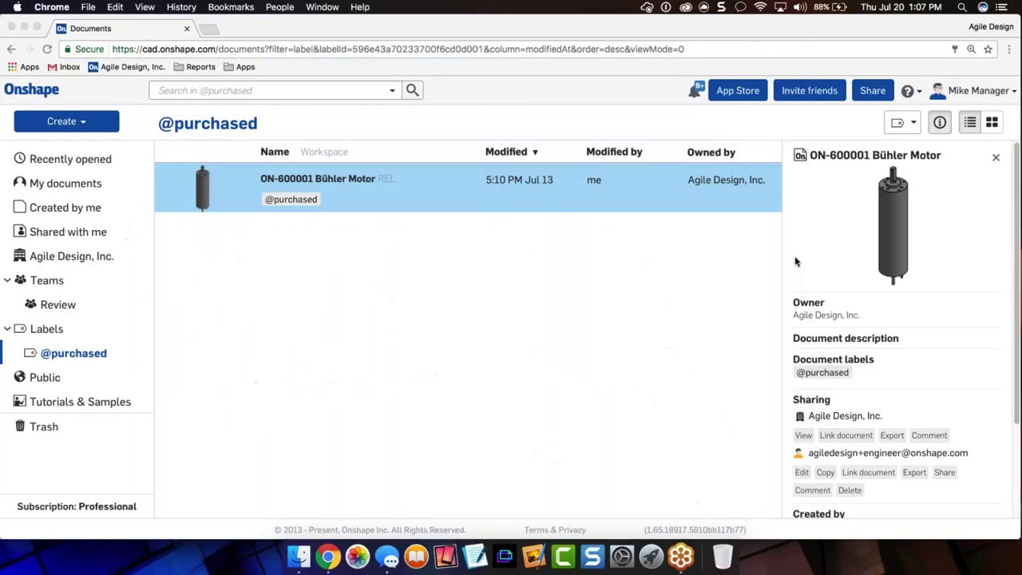
left_click(797, 260)
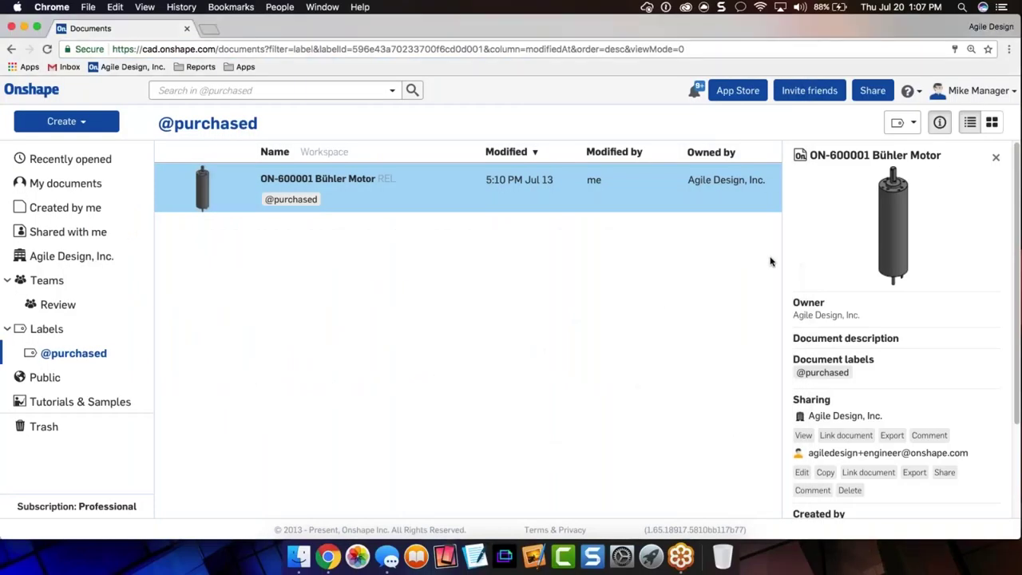
- List all My documents, view the ON-500001 - Blade details, and scroll the list
left_click(74, 185)
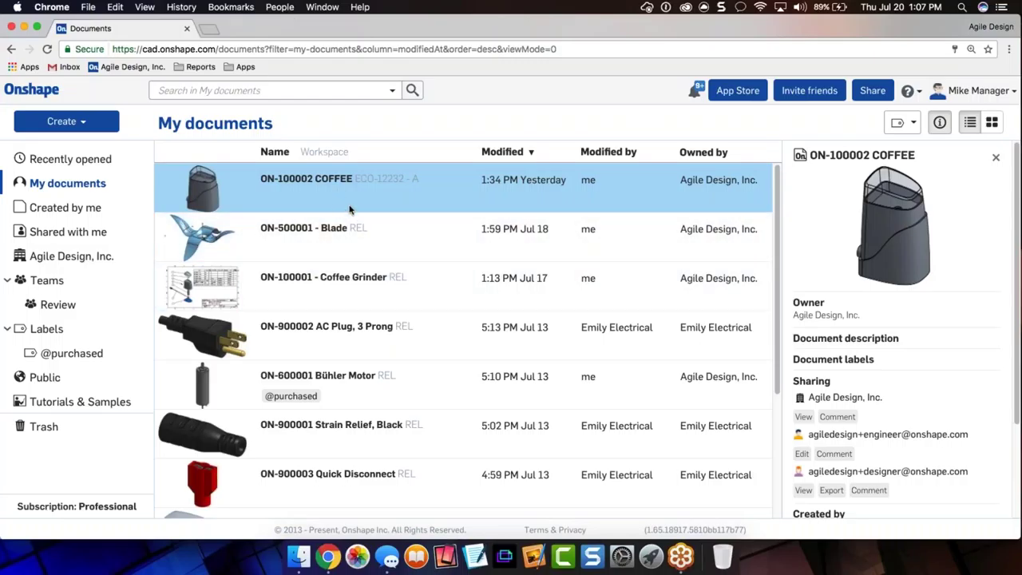
left_click(347, 247)
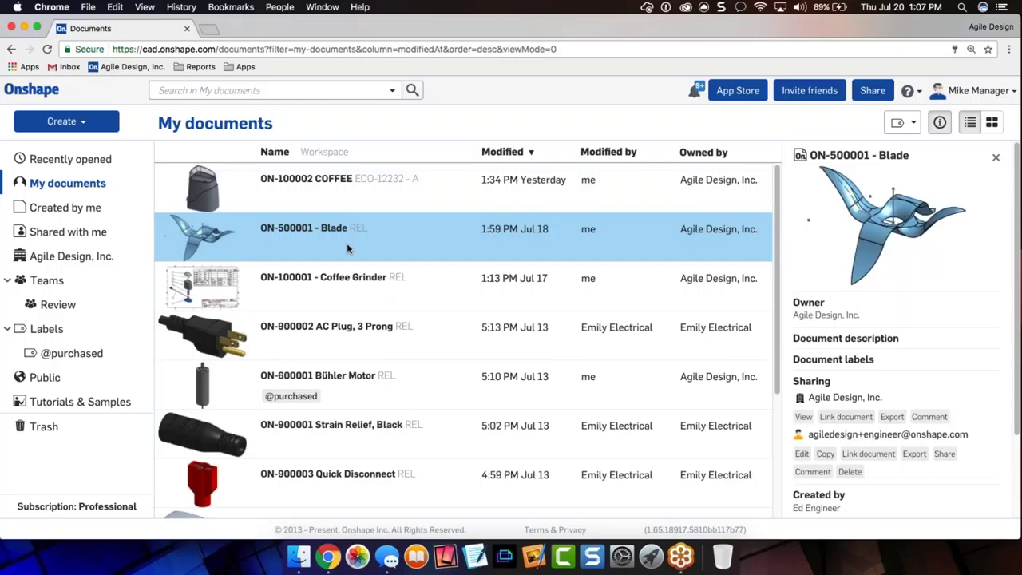
scroll(348, 248, "down", 4)
scroll(348, 250, "up", 2)
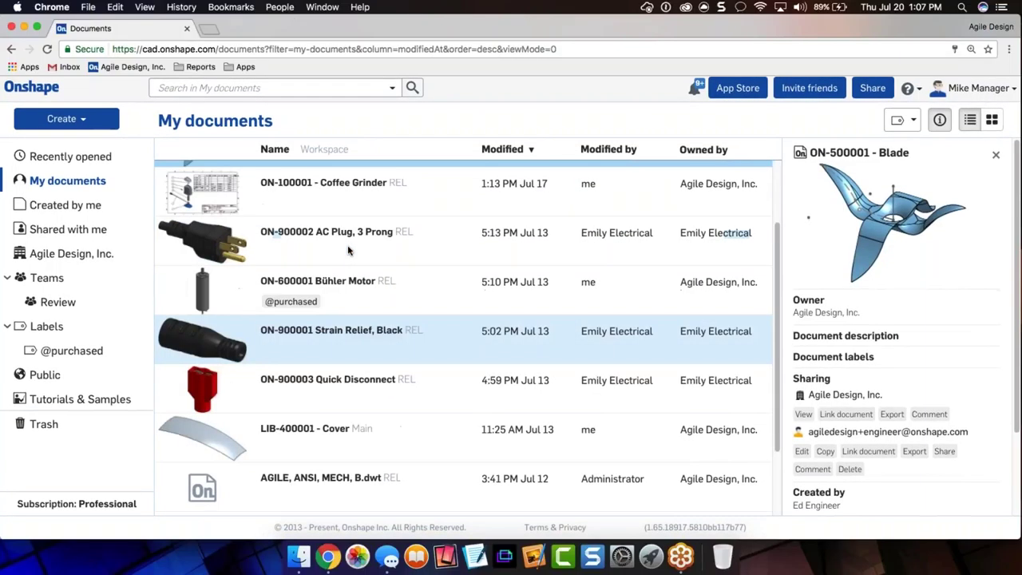
scroll(348, 249, "down", 3)
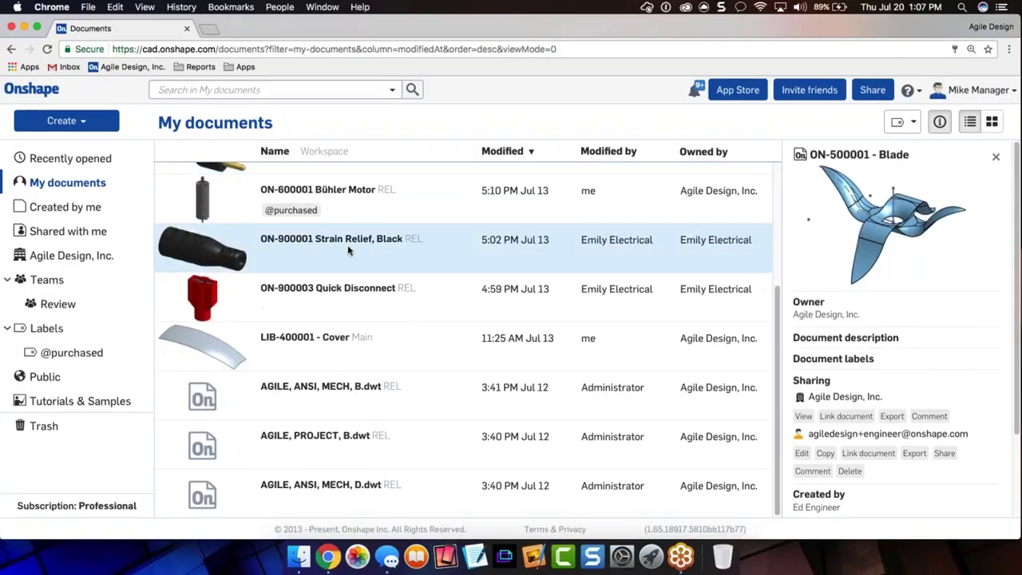
scroll(338, 355, "up", 4)
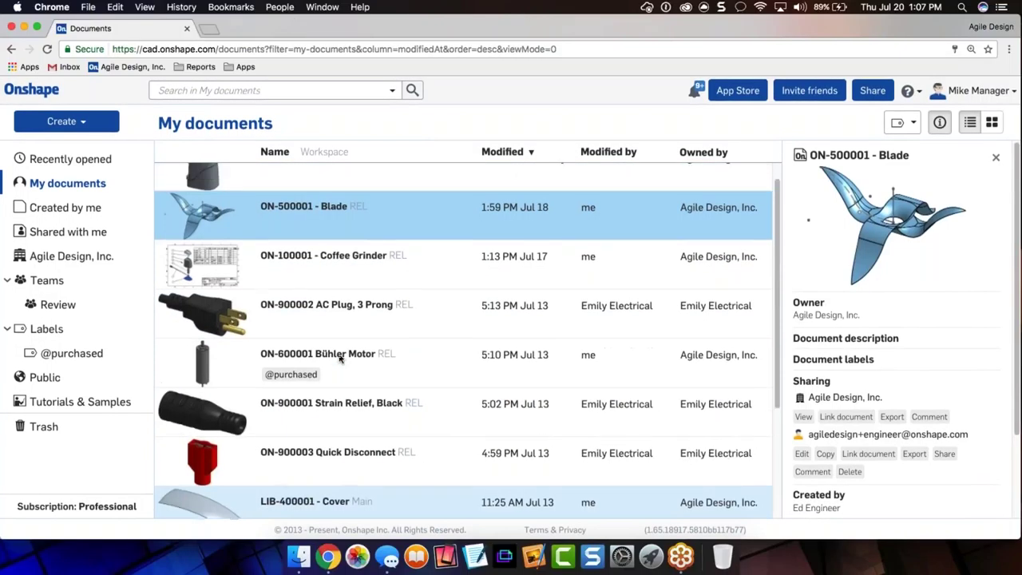
scroll(343, 358, "down", 3)
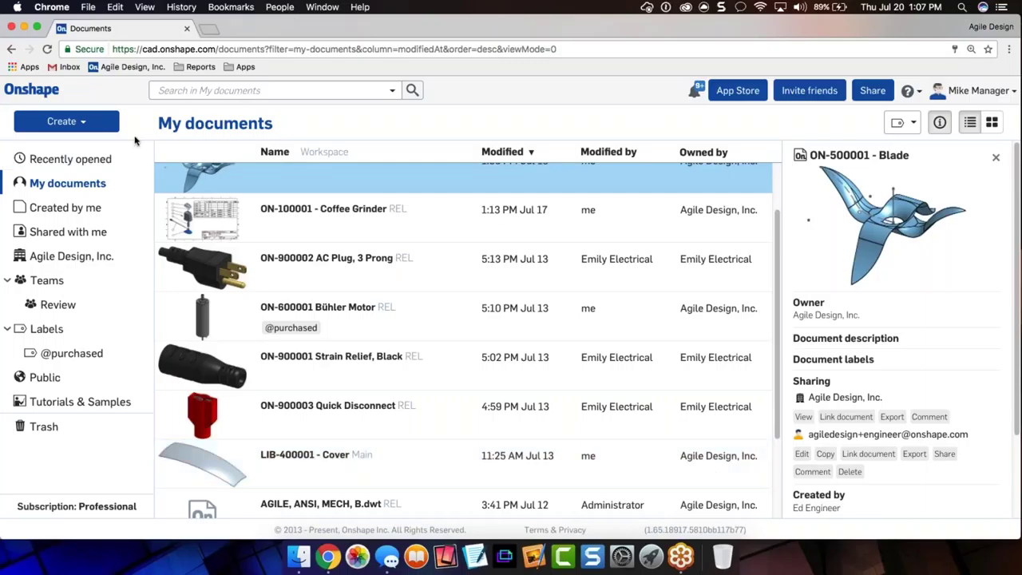
- Create a new Onshape document named NEW IDEA
left_click(66, 121)
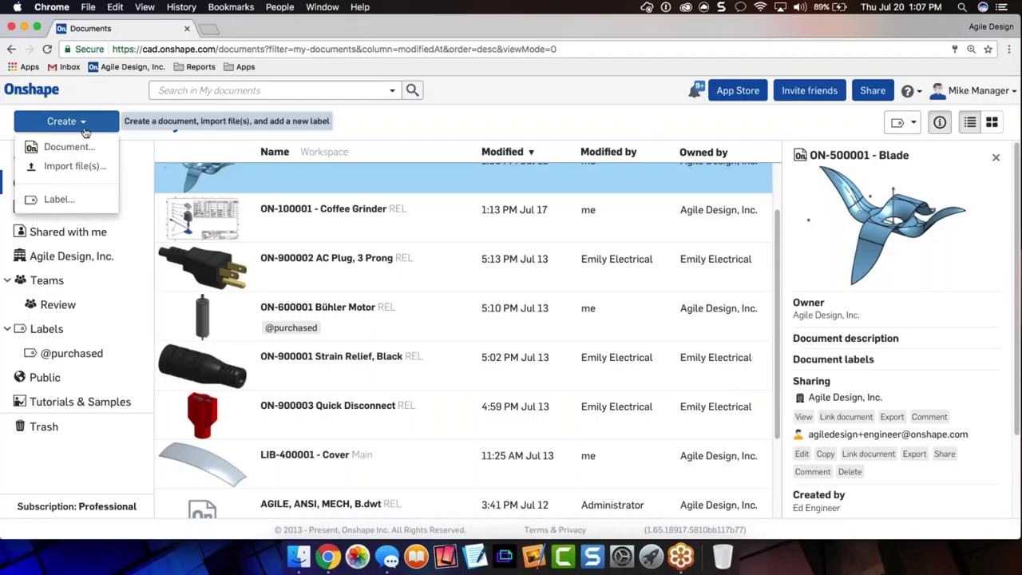
left_click(69, 147)
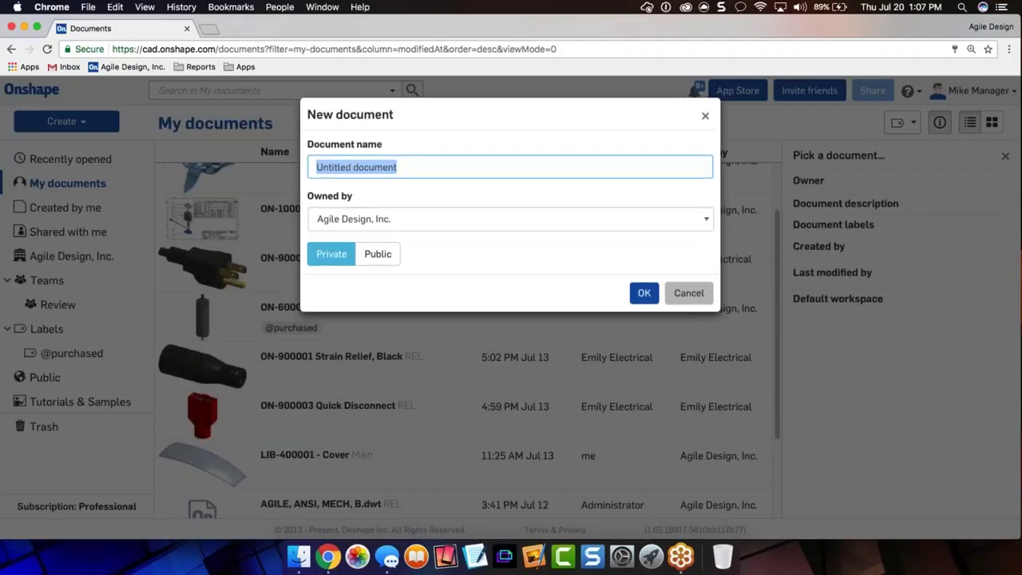
type("MEW ")
type("IDEA")
key("Left")
key("Left")
key("Left")
key("Left")
key("Left")
key("Left")
key("Left")
key("shift+Left")
type("N")
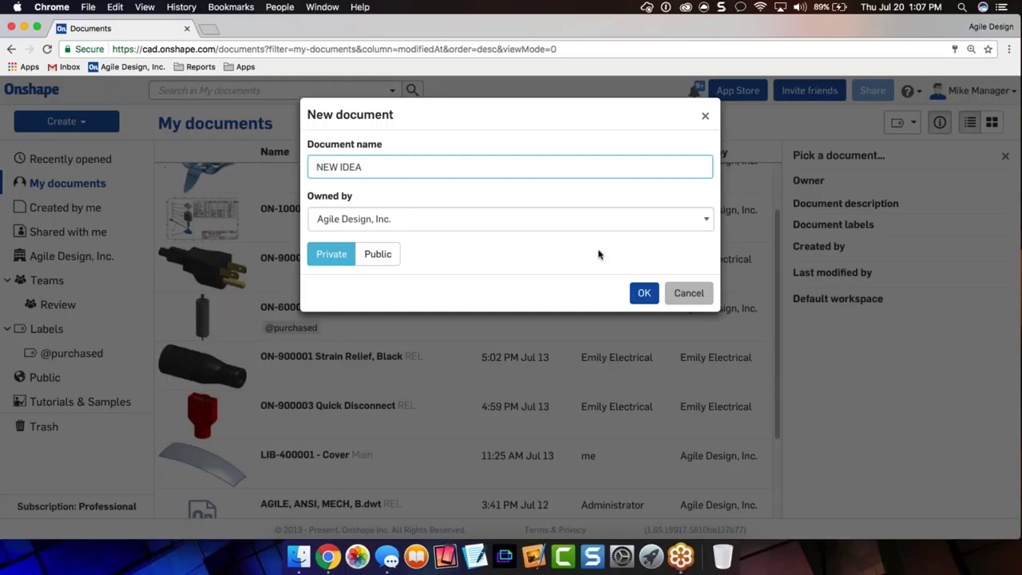
left_click(650, 296)
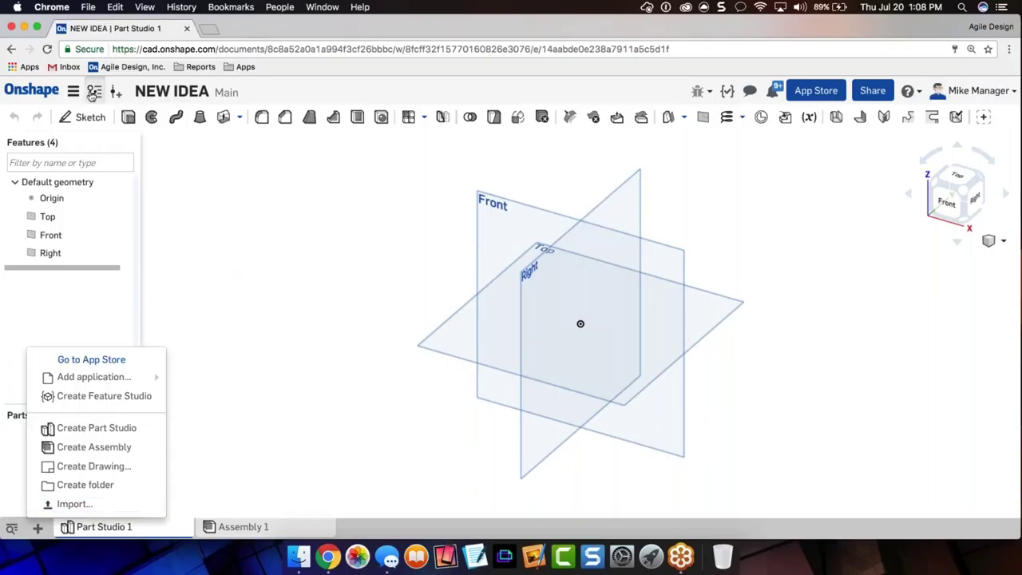
- Open the Versions and history panel for the NEW IDEA document
left_click(94, 92)
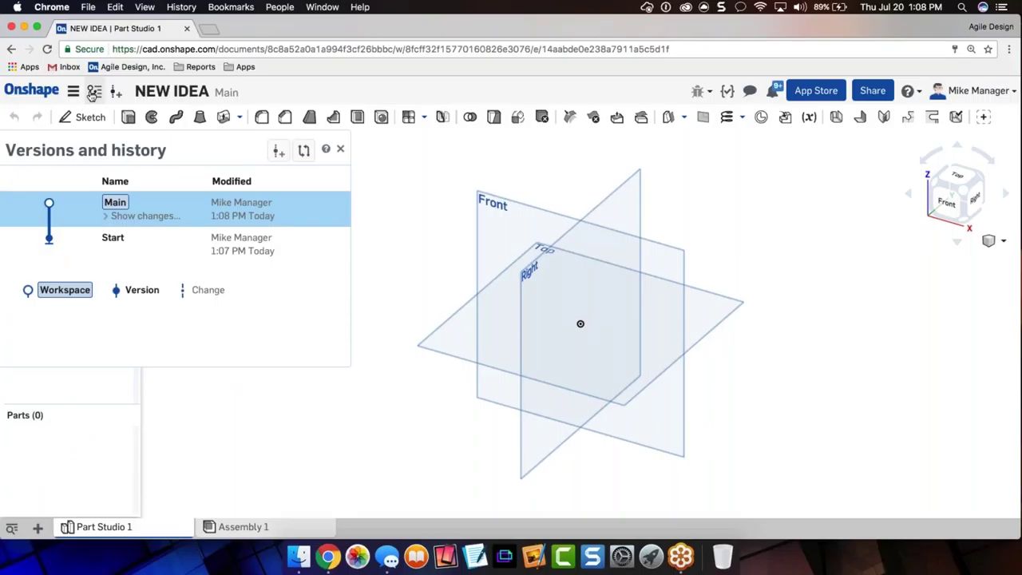
- Rename the Main workspace to REL via its Properties dialog and save
left_click(134, 216)
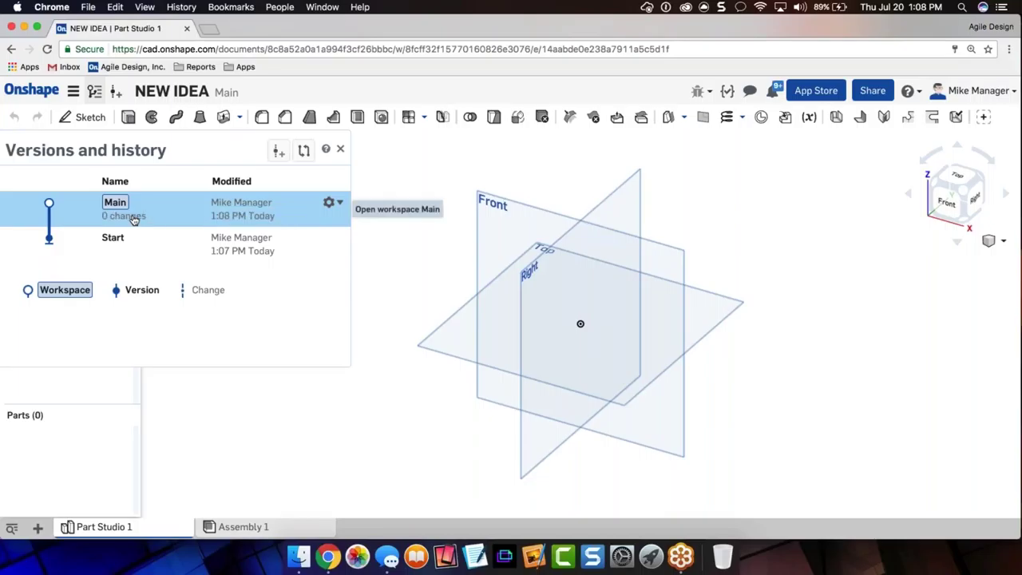
left_click(330, 202)
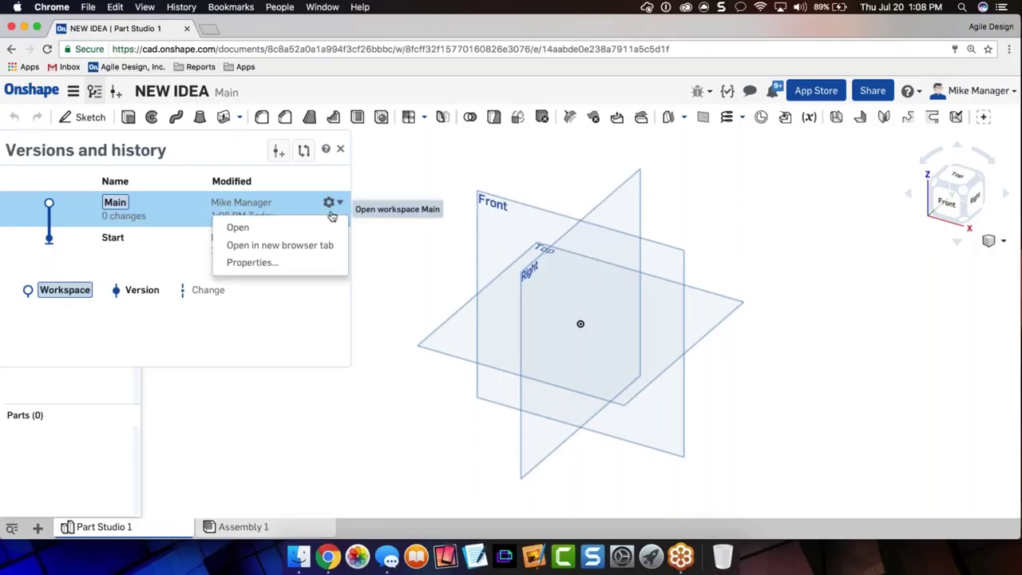
left_click(272, 263)
double_click(502, 199)
type("REL")
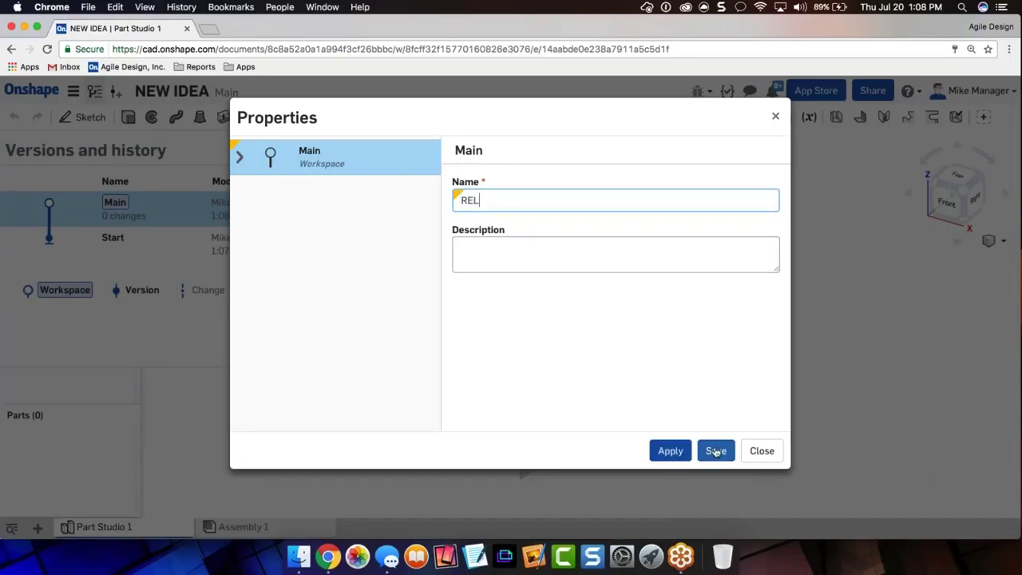
left_click(716, 450)
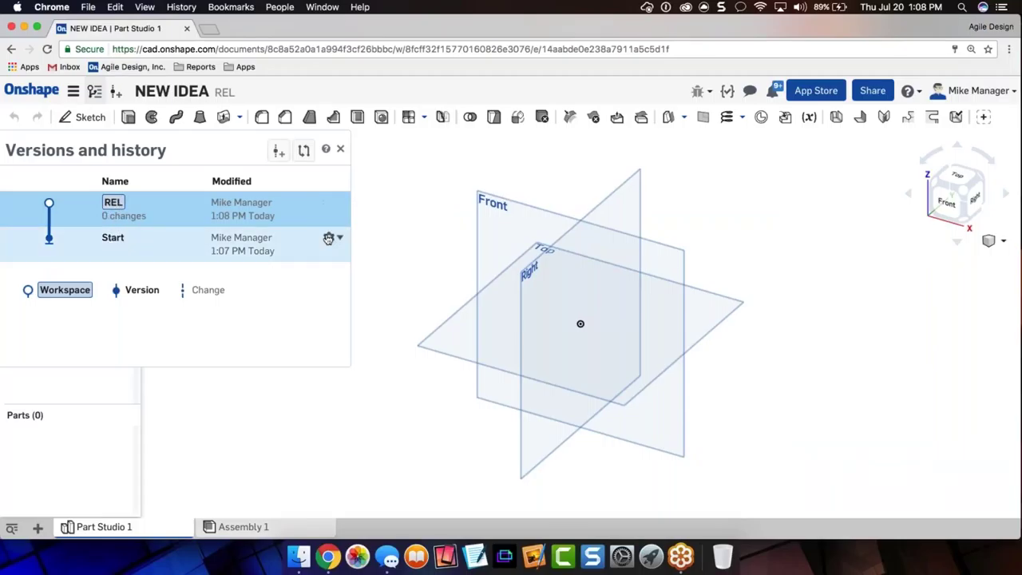
- Branch a DEV workspace from the Start version, then close the version history
left_click(331, 237)
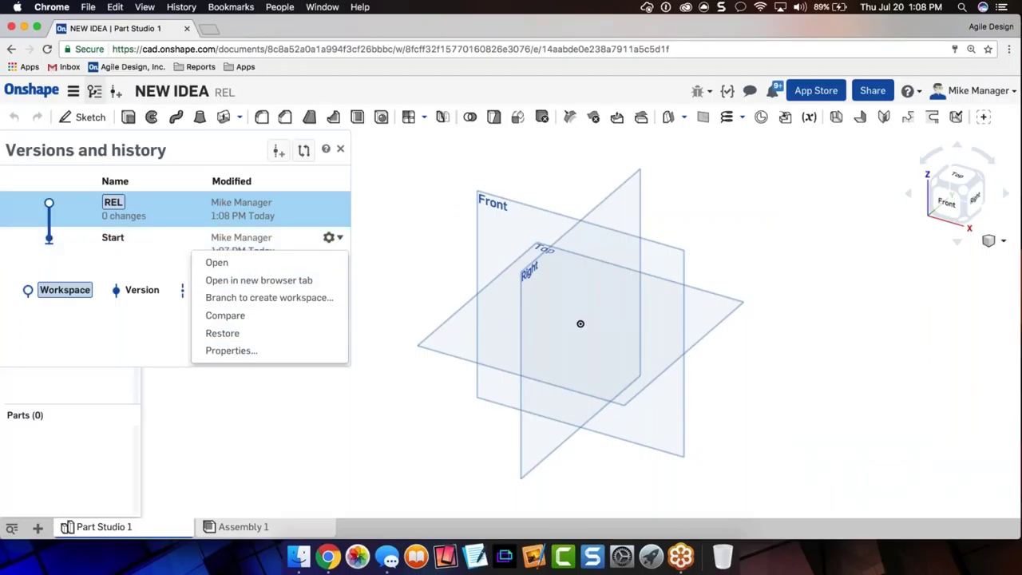
left_click(262, 297)
type("DEV")
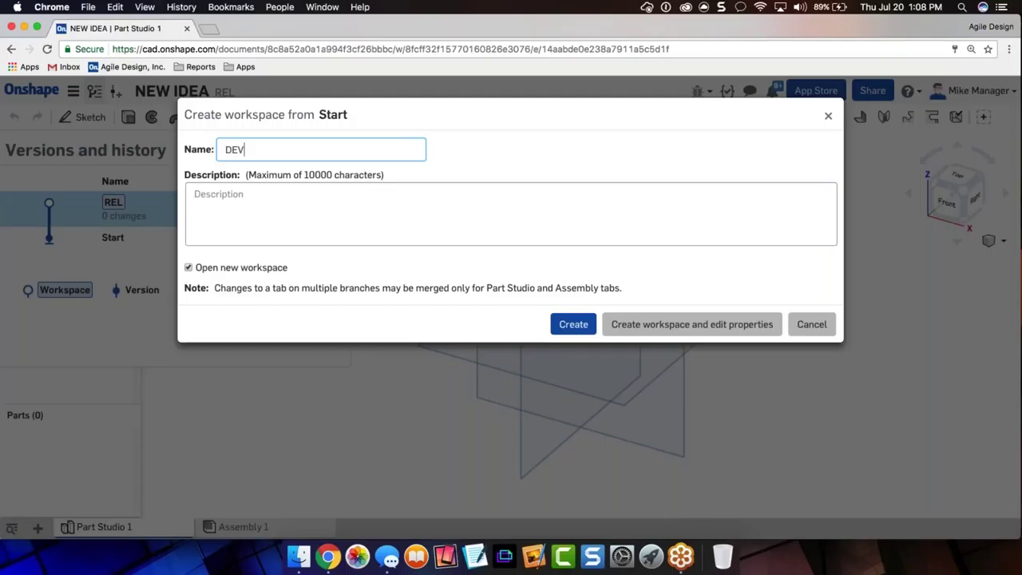
left_click(620, 322)
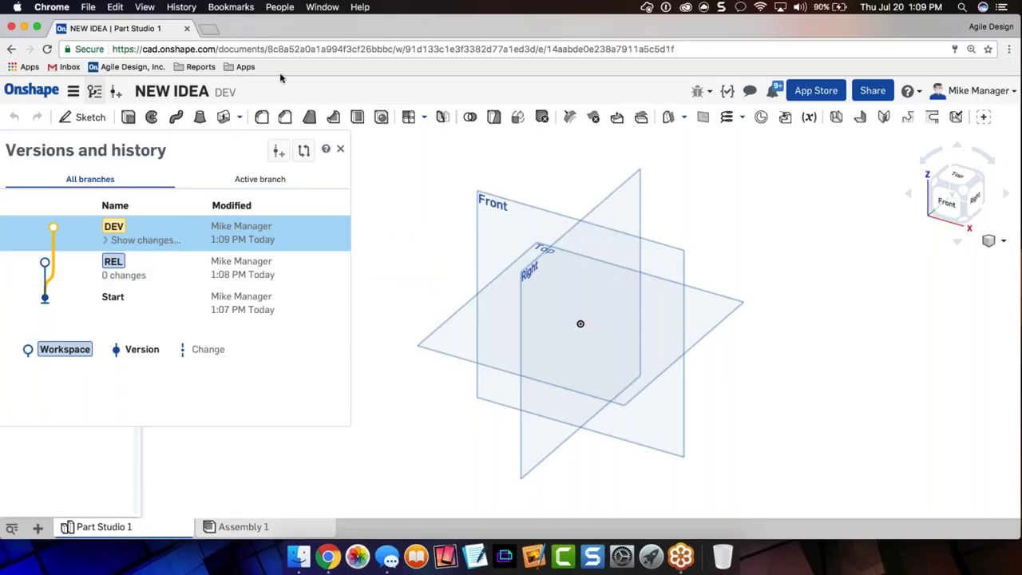
left_click(340, 149)
left_click(35, 530)
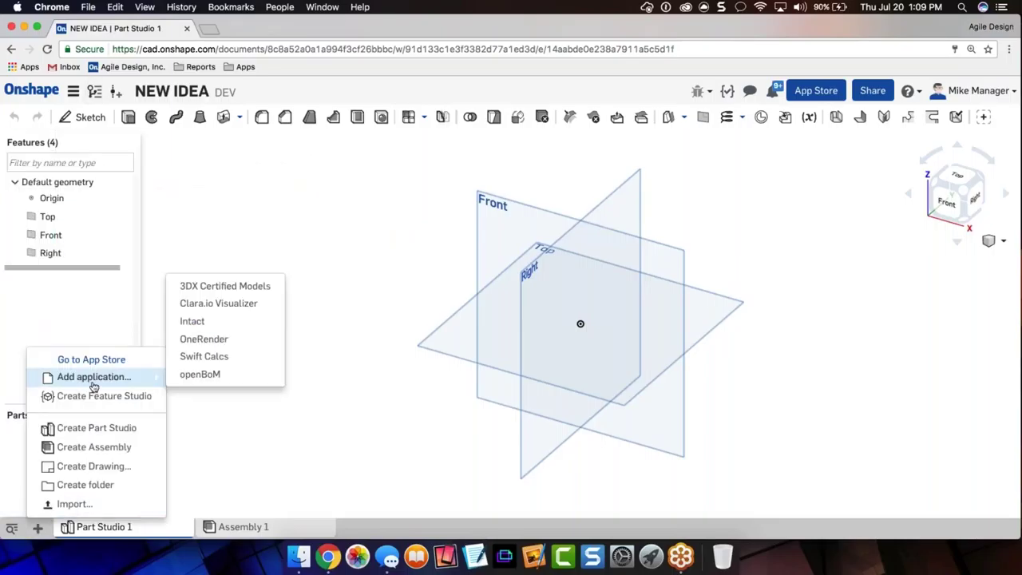
- Import Kitchen.jpeg from the Images folder and open its new tab
left_click(90, 505)
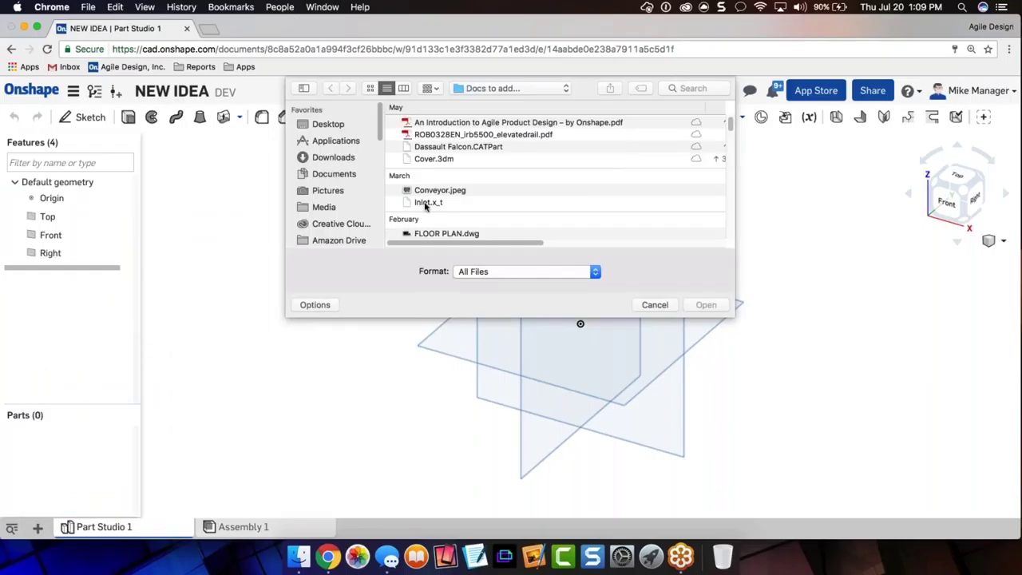
scroll(449, 194, "down", 5)
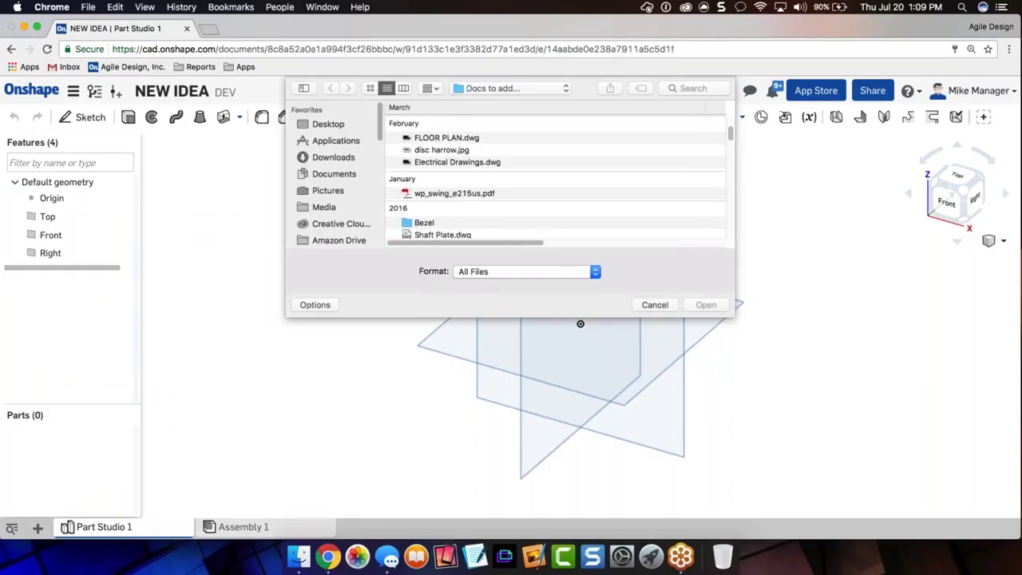
scroll(328, 205, "down", 6)
scroll(327, 204, "down", 3)
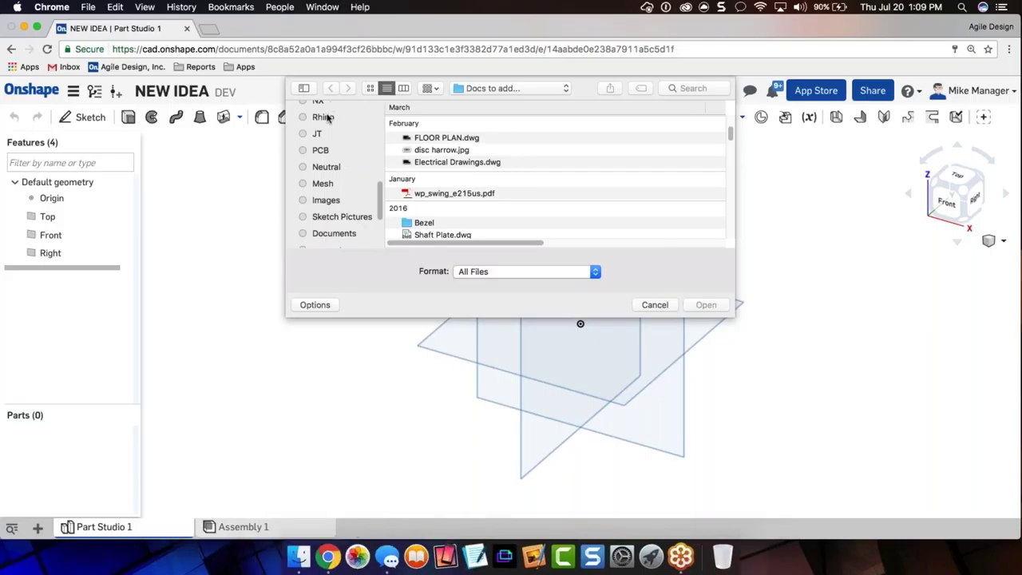
scroll(327, 170, "up", 1)
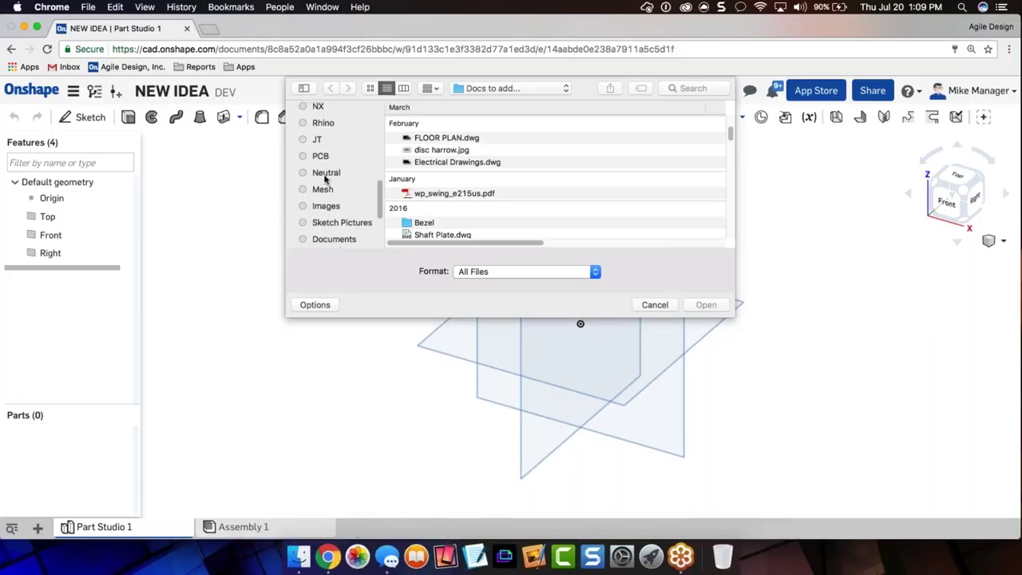
left_click(333, 208)
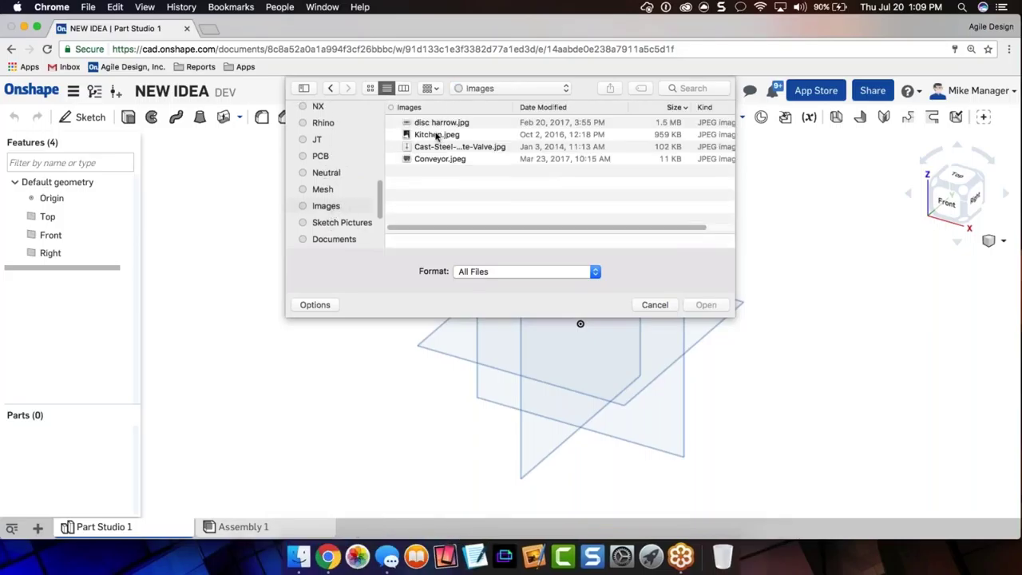
left_click(437, 136)
left_click(688, 306)
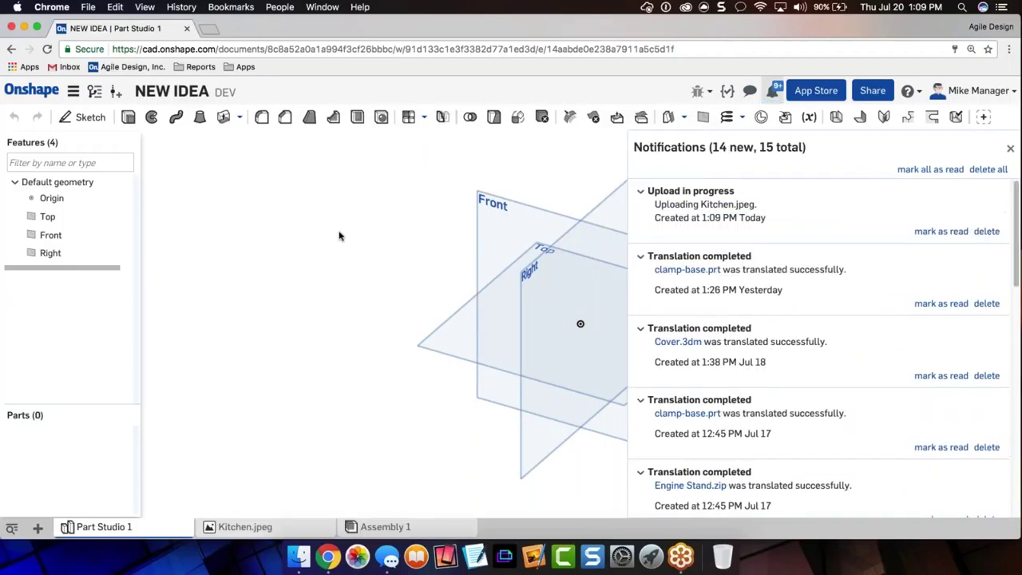
left_click(232, 528)
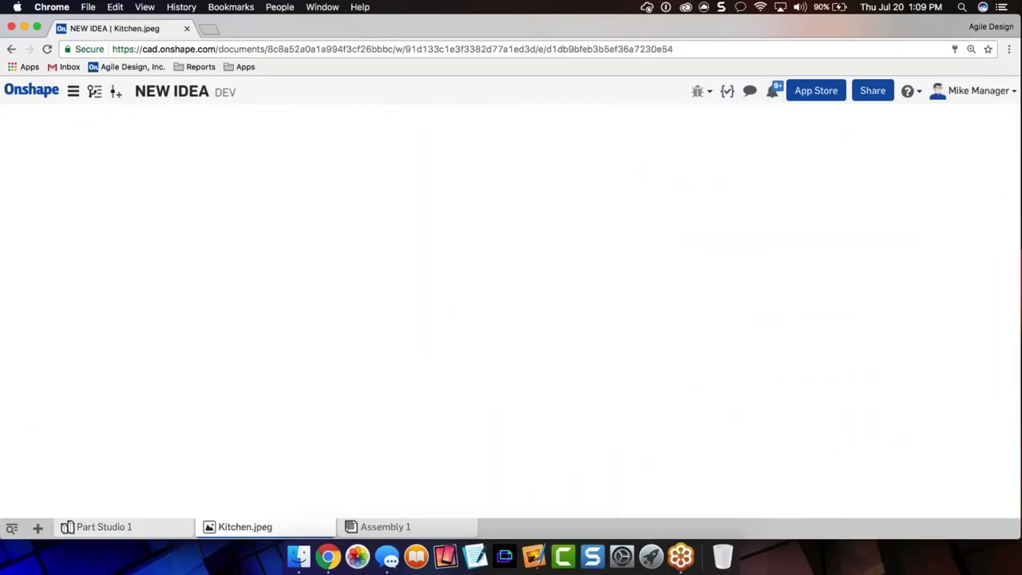
- Rename the Kitchen.jpeg tab to 'Idea for grinder', correcting the mistyped first attempt
right_click(231, 528)
left_click(232, 427)
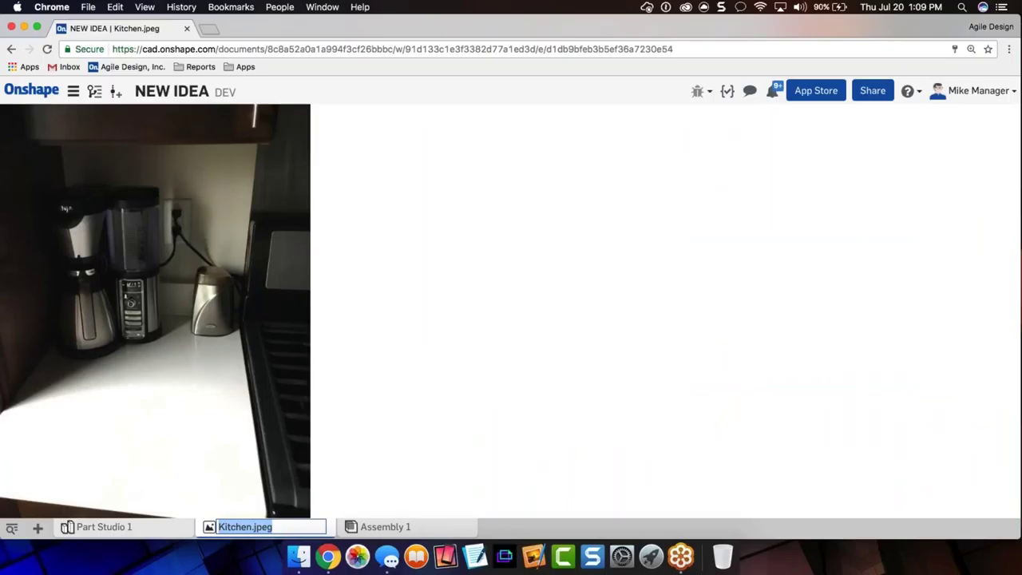
type("Id")
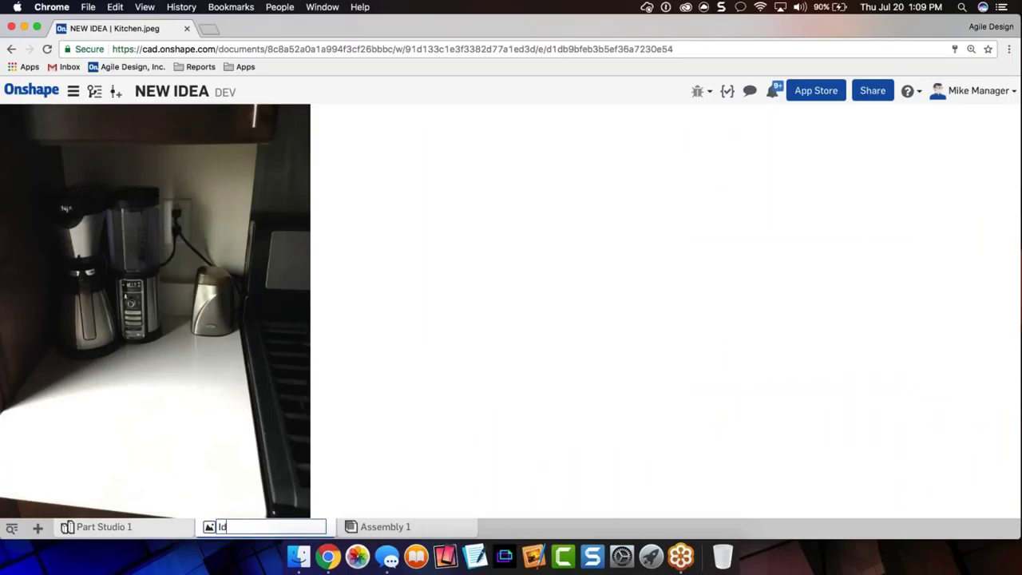
type("ea fpr teh new  a")
key("super+a")
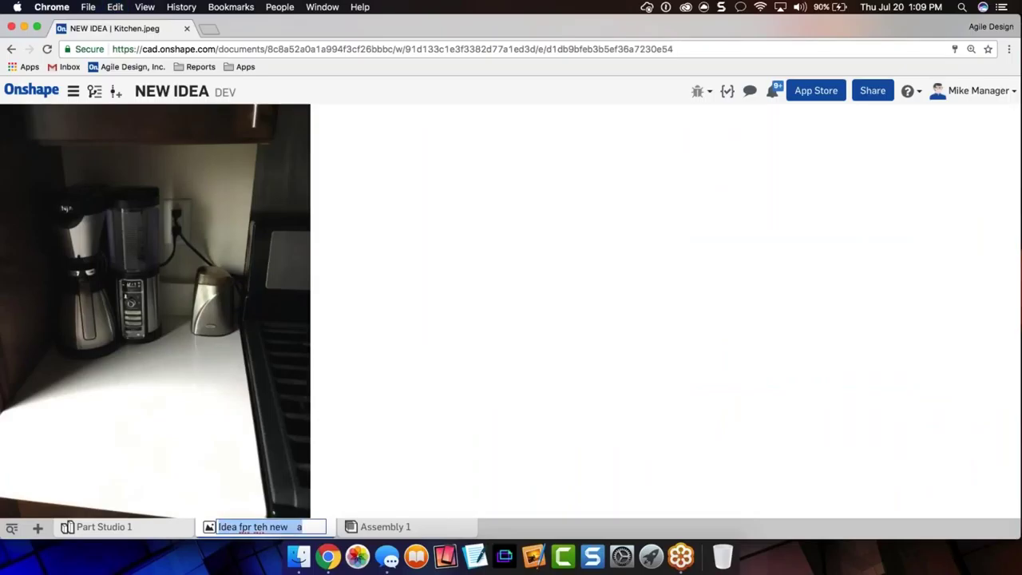
key("BackSpace")
type("Idea")
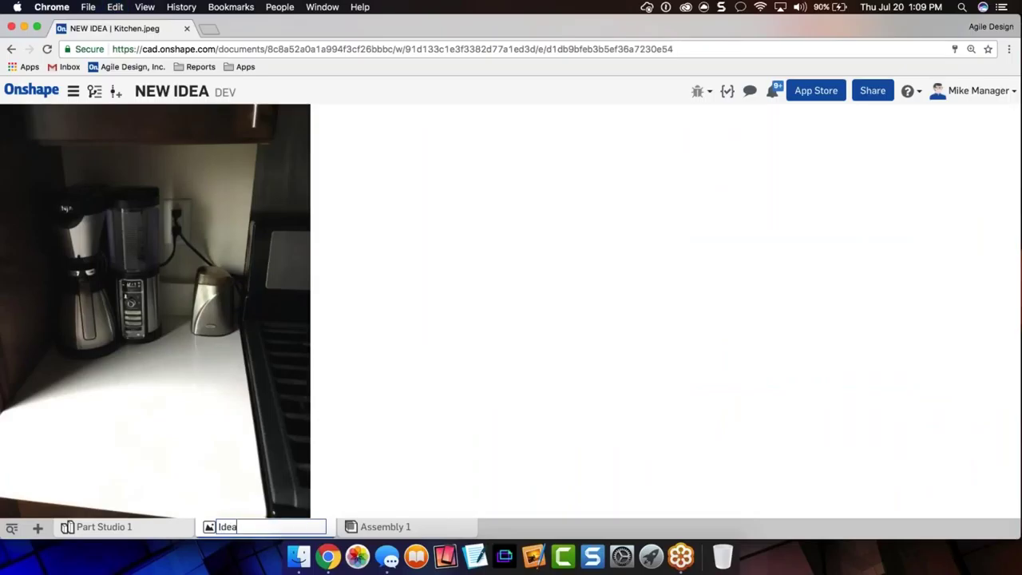
type(" for grinder")
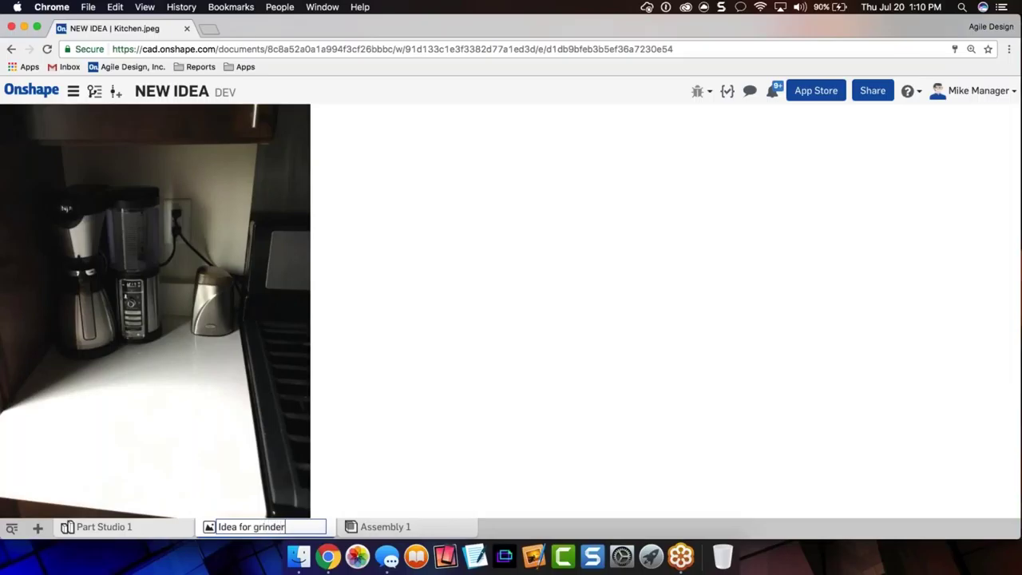
key("Return")
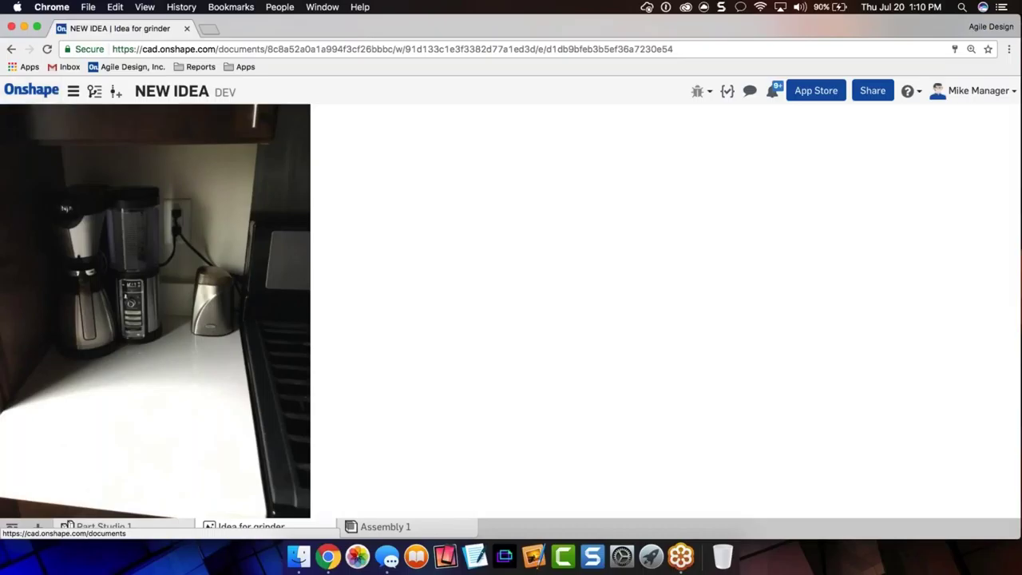
left_click(34, 92, "super")
- In the documents list, open advanced search and limit the type to documents
left_click(241, 30)
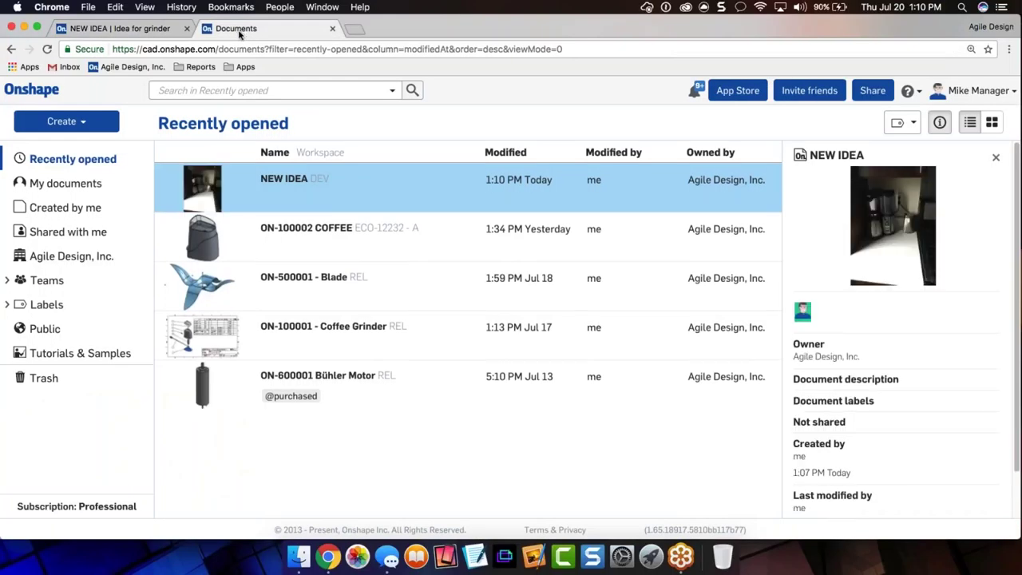
left_click(337, 90)
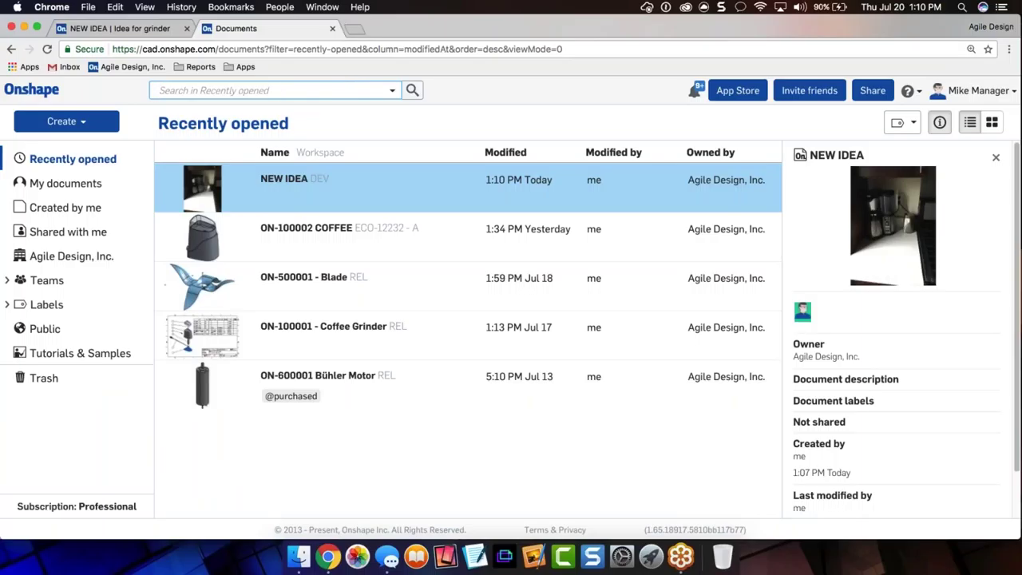
left_click(392, 90)
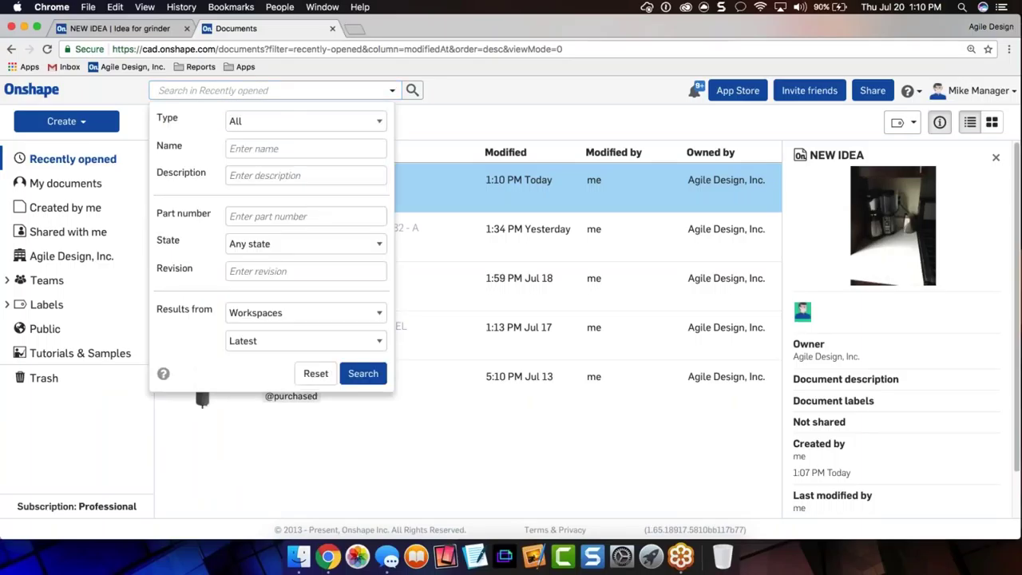
left_click(285, 122)
left_click(285, 136)
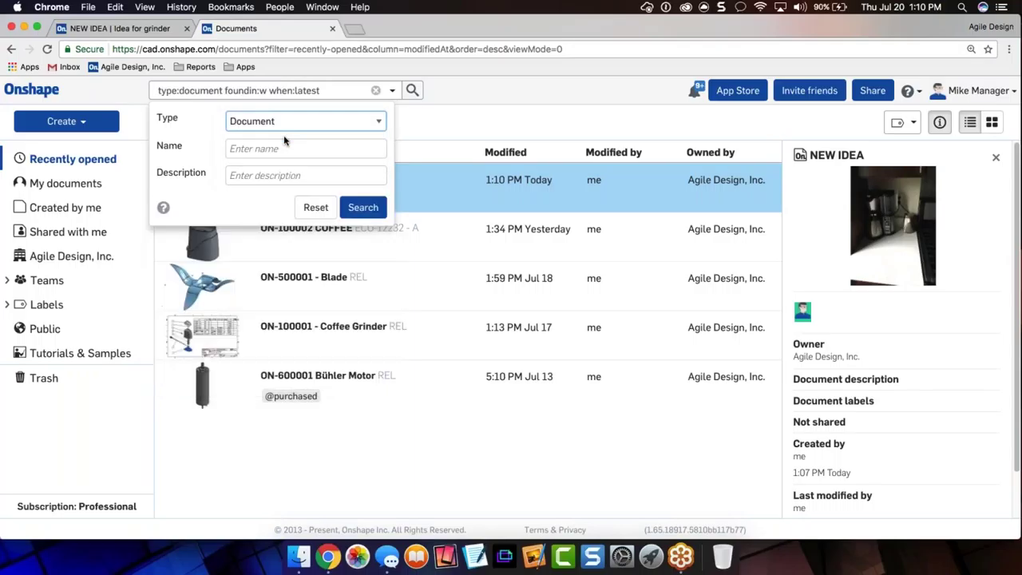
left_click(281, 149)
- Search for documents with the name 'idea'
type("738410")
key("super+a")
type("odead")
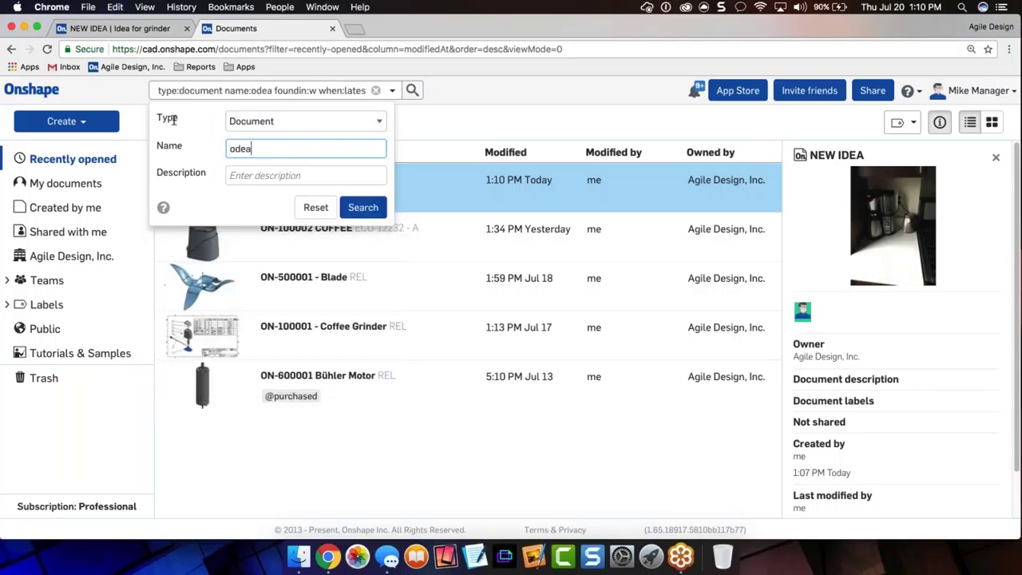
key("fn")
key("fn")
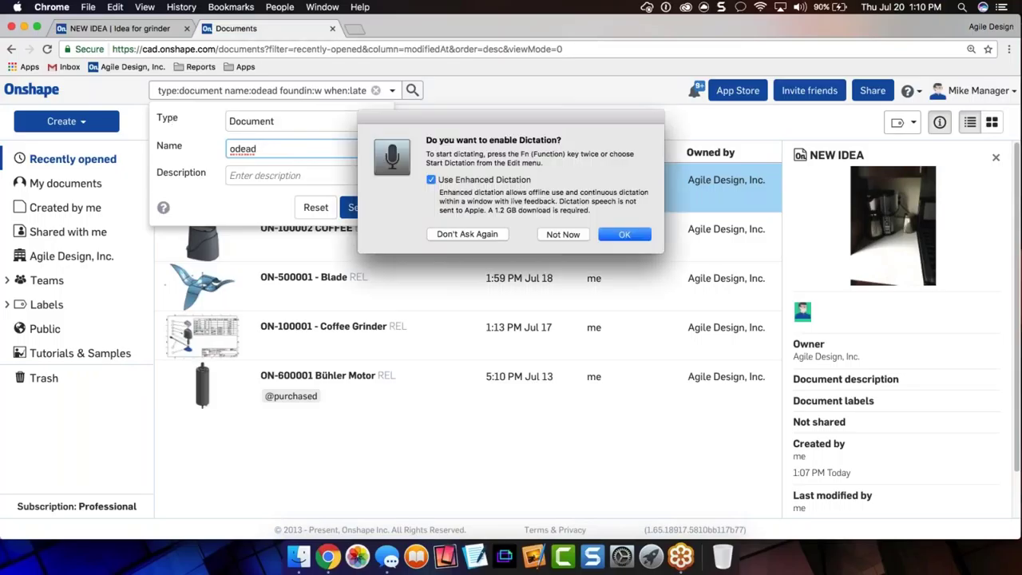
key("Escape")
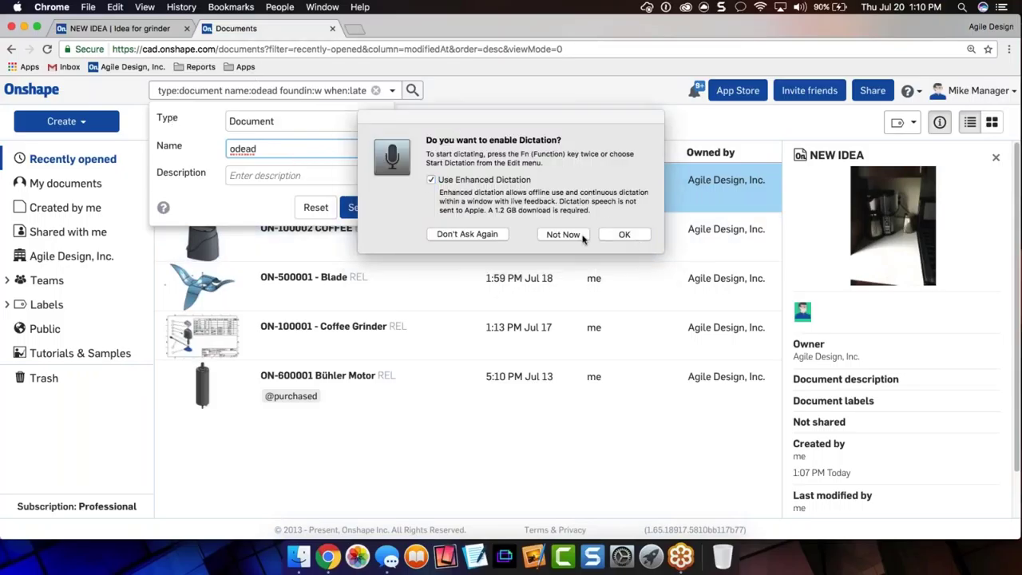
key("Tab")
key("shift+Tab")
type("idea")
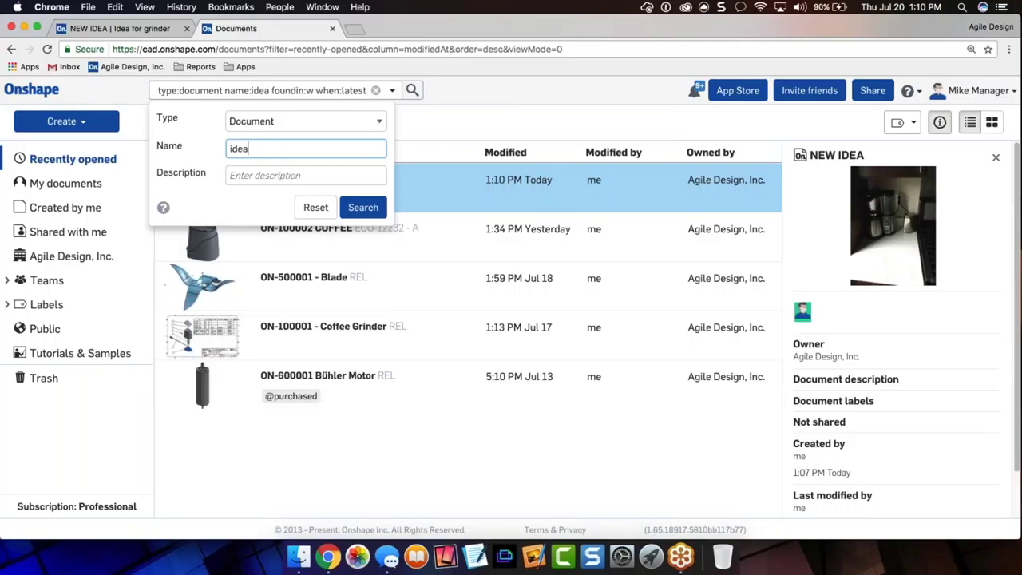
key("Return")
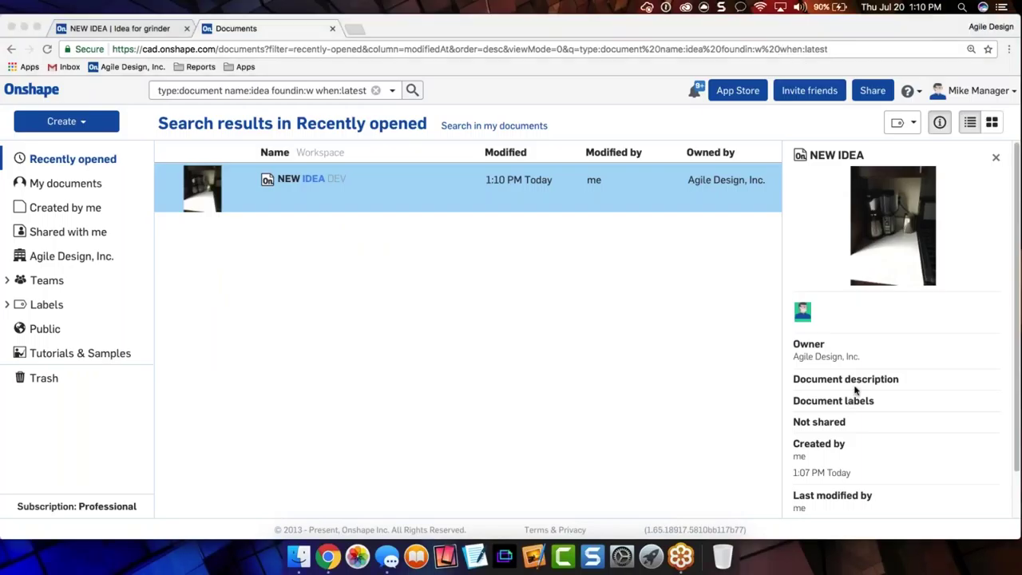
- Look over the description and type search options, then go back to NEW IDEA
scroll(858, 391, "down", 2)
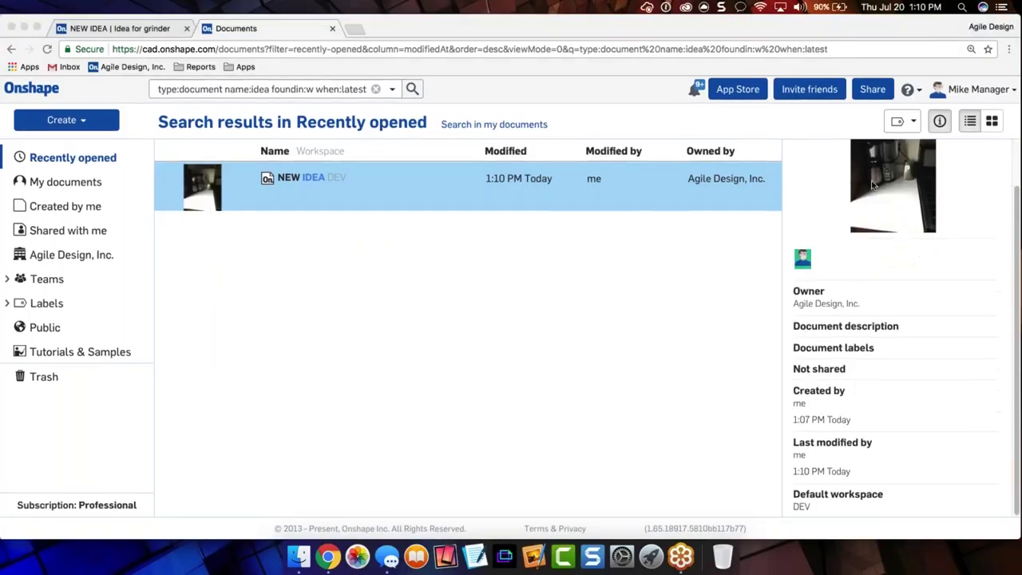
left_click(392, 91)
left_click(256, 175)
left_click(303, 121)
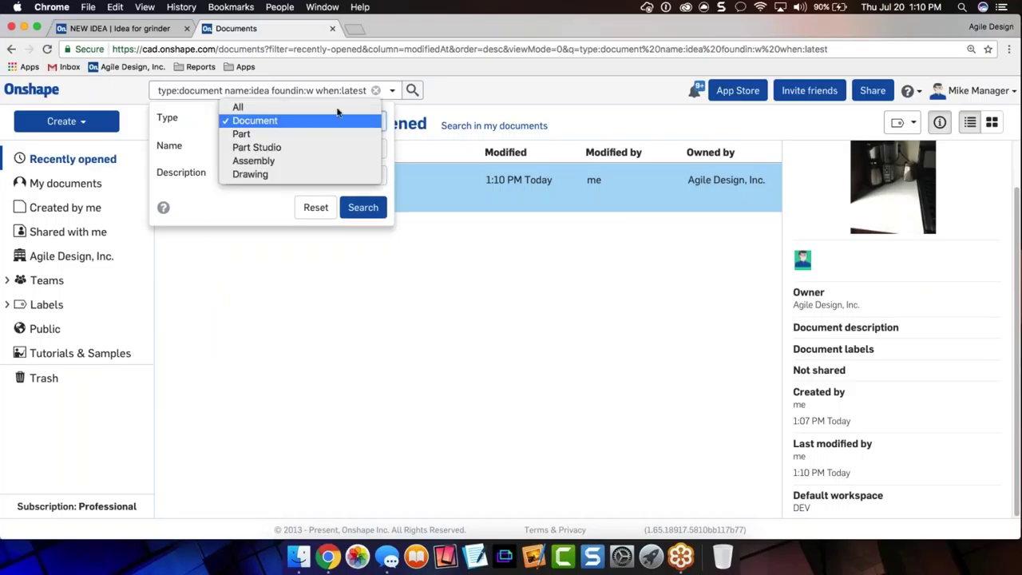
left_click(391, 94)
left_click(391, 94)
left_click(144, 28)
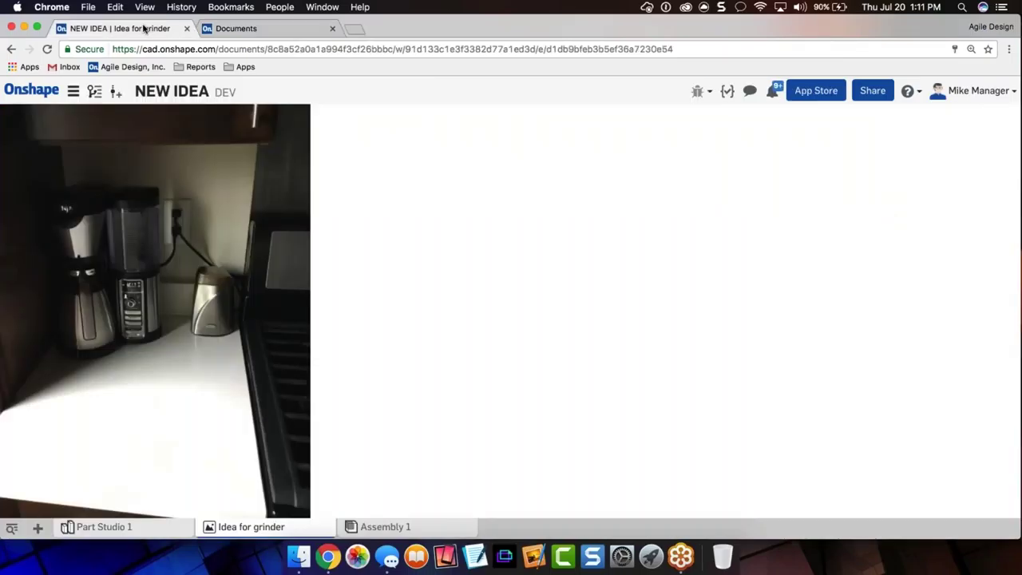
- Start a new sketch on the Top plane in Part Studio 1
left_click(160, 531)
left_click(236, 526)
left_click(116, 530)
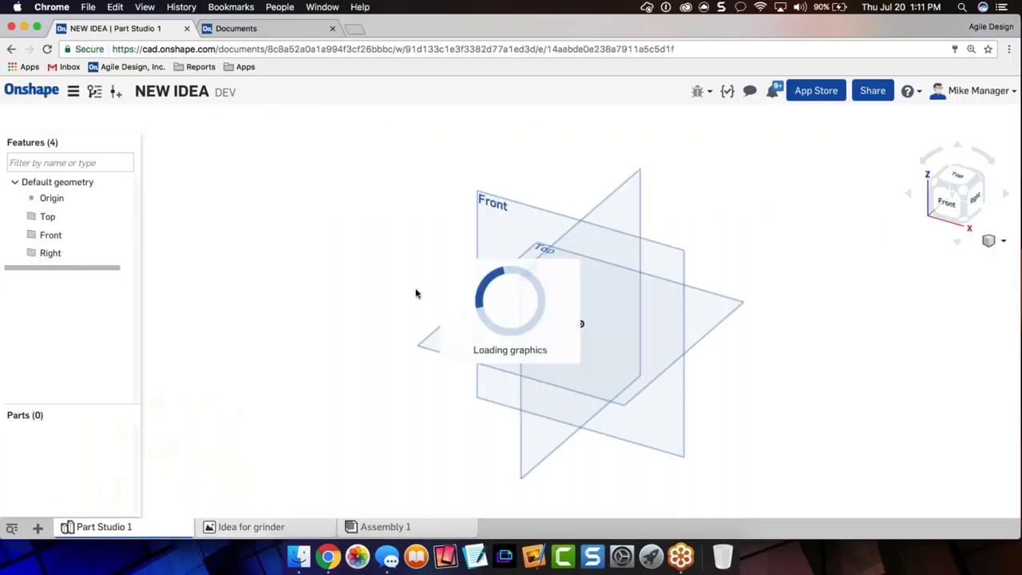
left_click(444, 335)
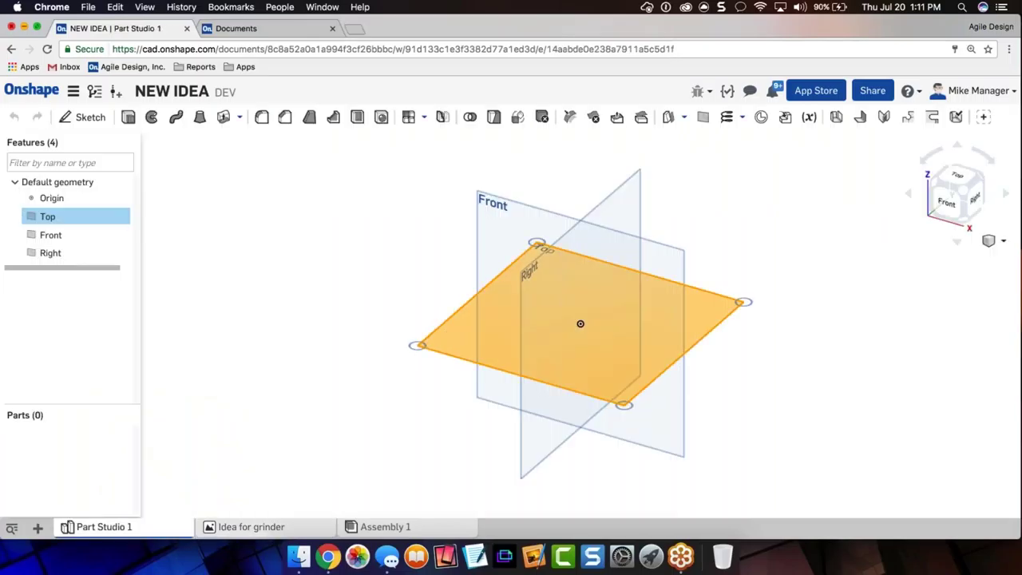
left_click(83, 117)
- Draw a 5 by 4 centre-point rectangle at the origin
left_click(158, 119)
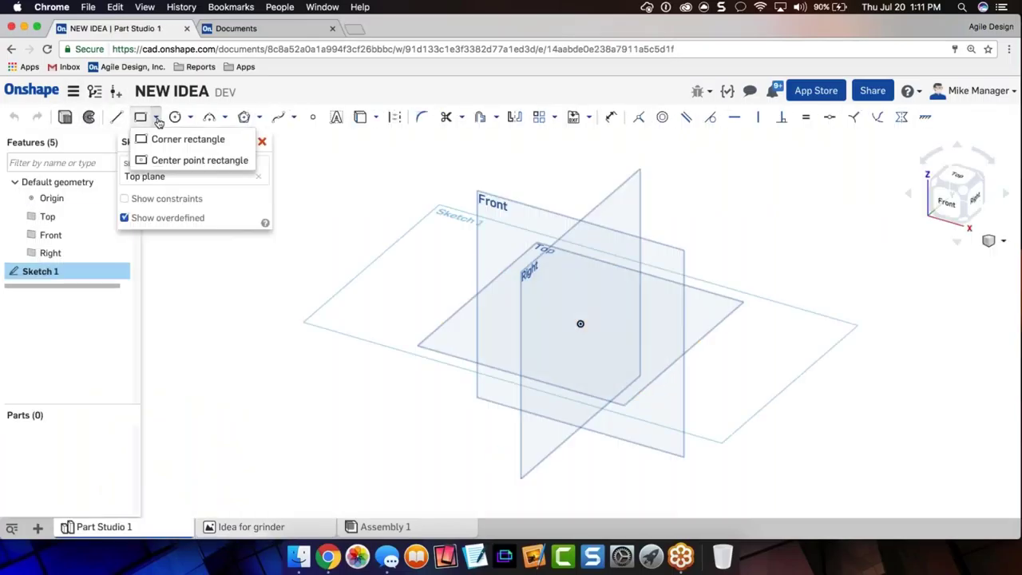
left_click(177, 164)
left_click(581, 323)
left_click(744, 304)
type("5")
key("Tab")
type("4")
key("Return")
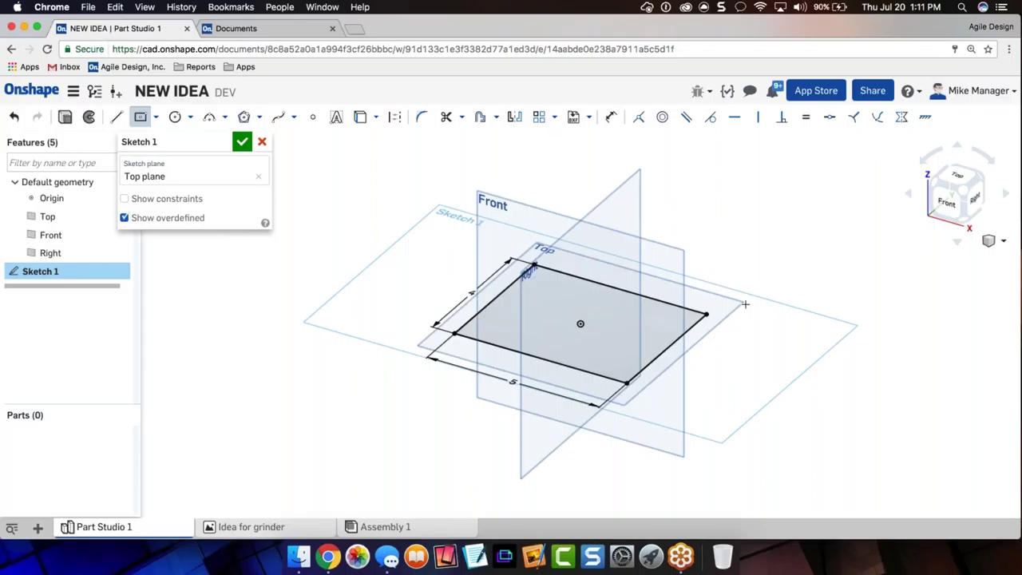
- Draw a spline from the top-left corner through the right edge to the bottom-left corner
left_click(278, 116)
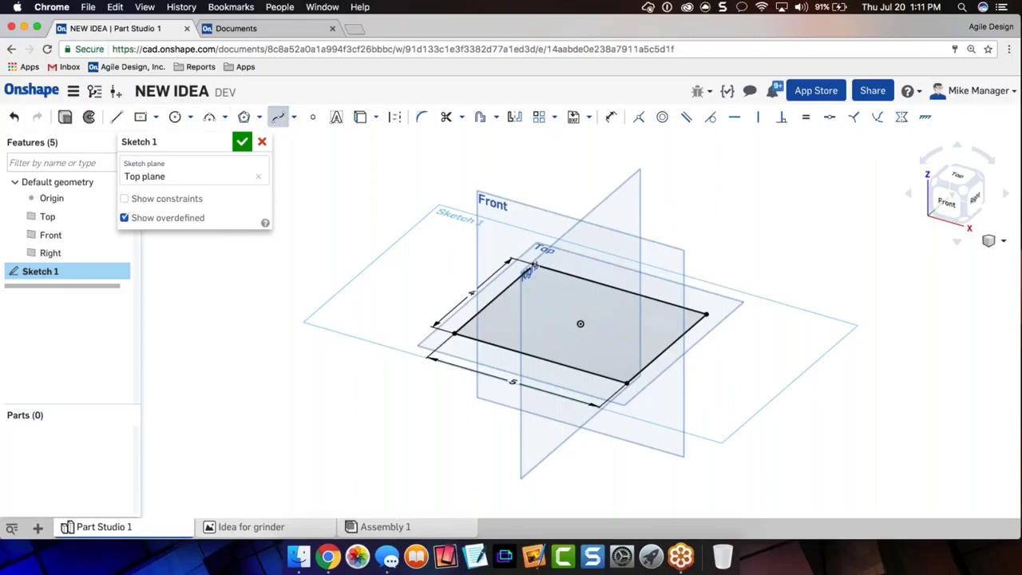
left_click(533, 267)
left_click(663, 348)
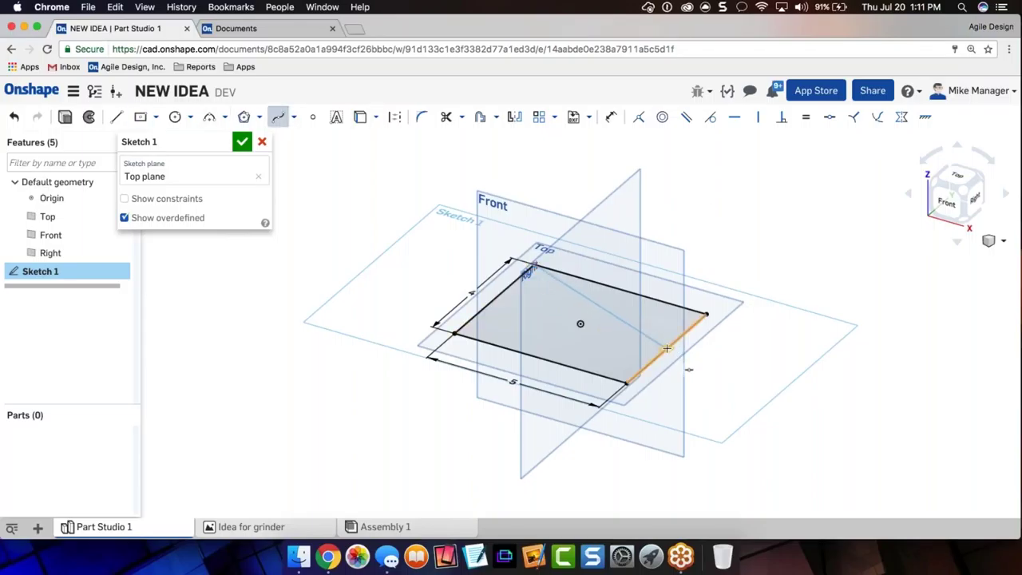
double_click(454, 333)
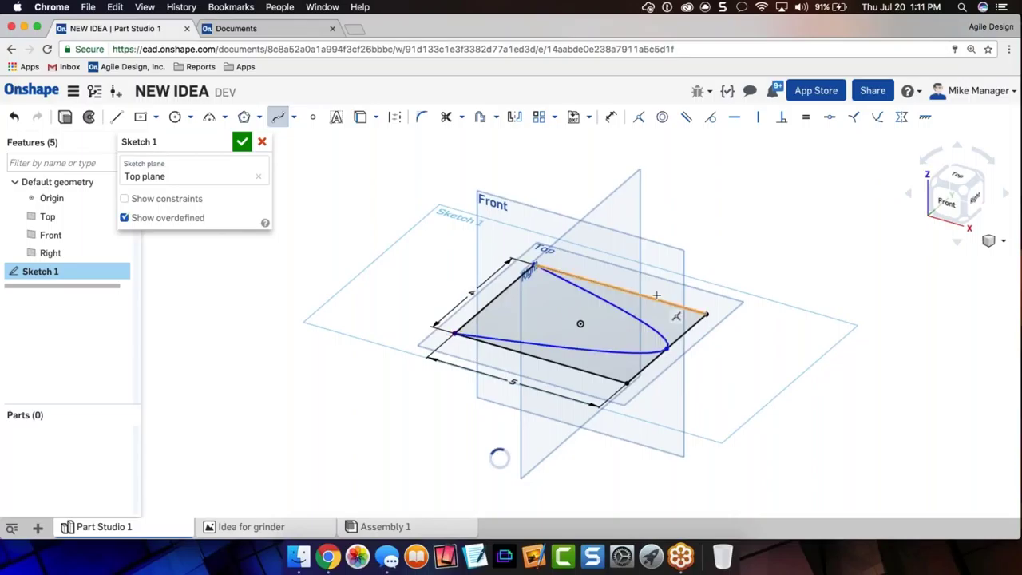
key("Escape")
- Convert the rectangle's top, right and bottom edges to construction lines
left_click(677, 308)
left_click(677, 338)
left_click(551, 360)
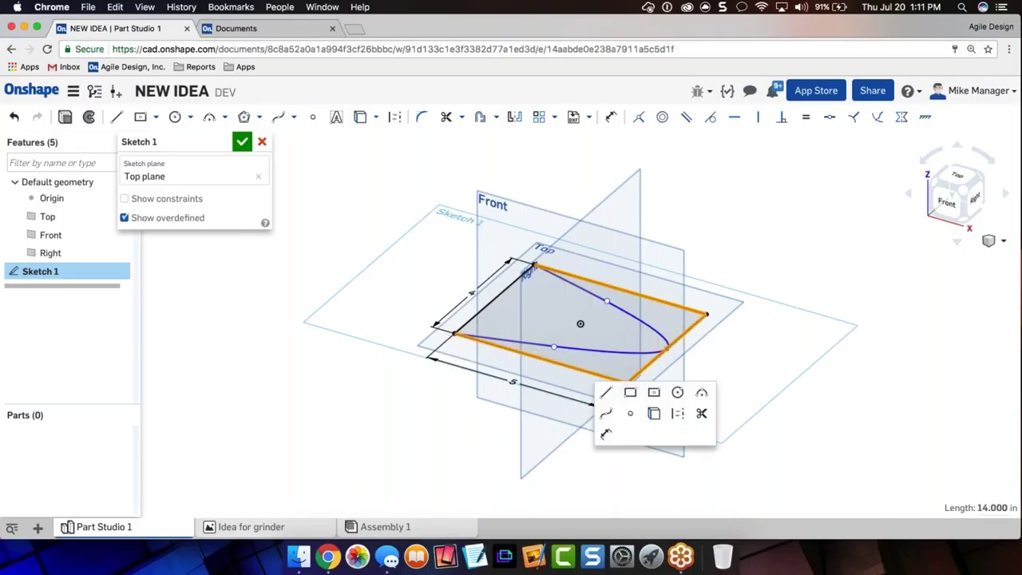
left_click(779, 223)
- Reshape the spline's upper and lower halves symmetrically and finish Sketch 1
right_click_drag(780, 224, 790, 282)
key("n")
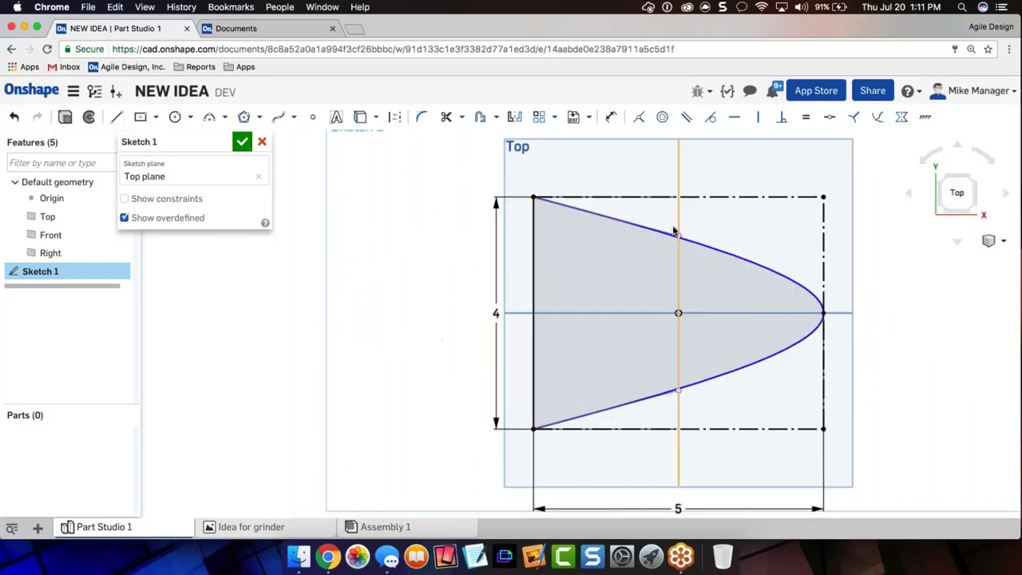
left_click_drag(679, 235, 826, 205)
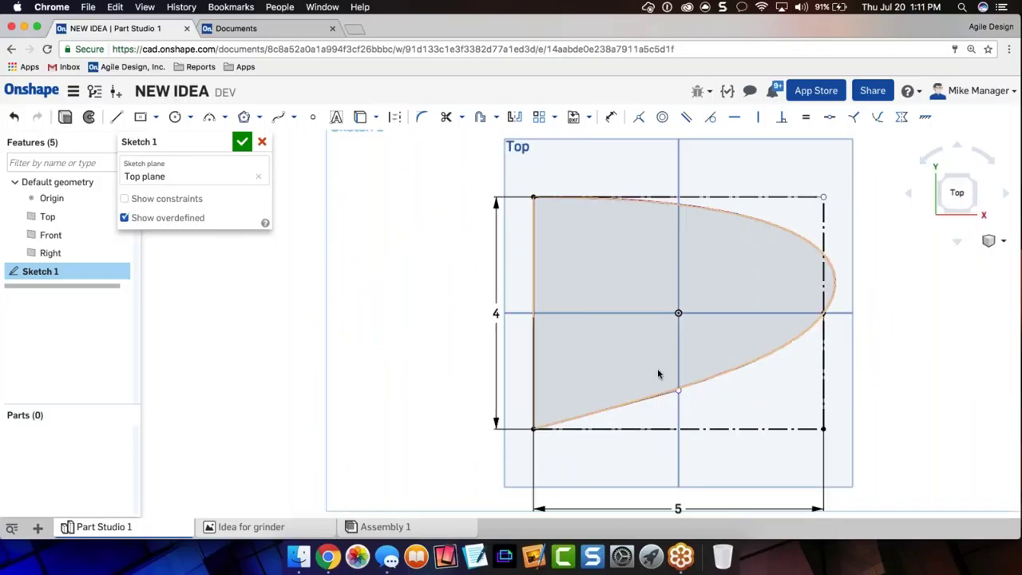
left_click_drag(679, 391, 823, 431)
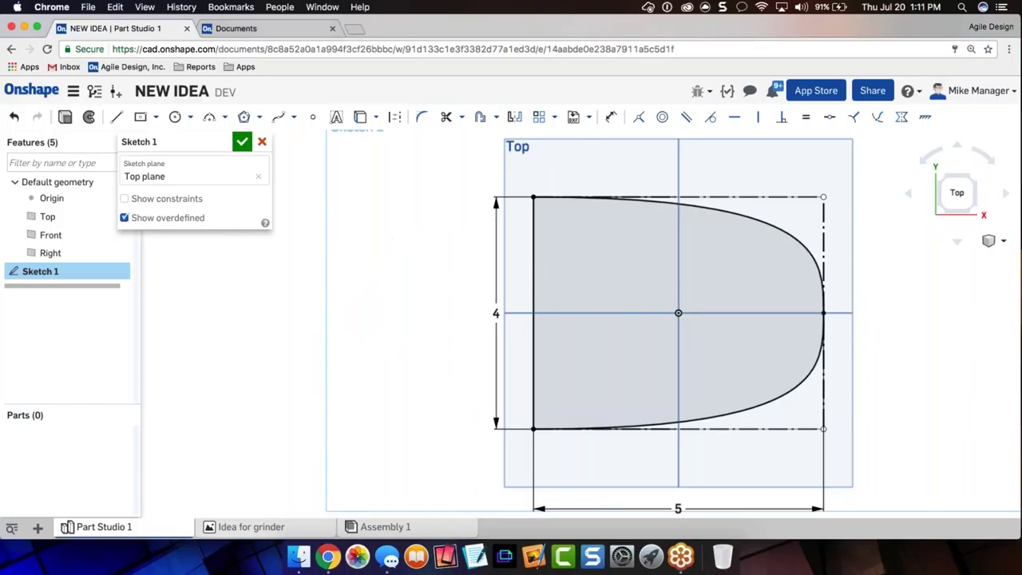
left_click(241, 142)
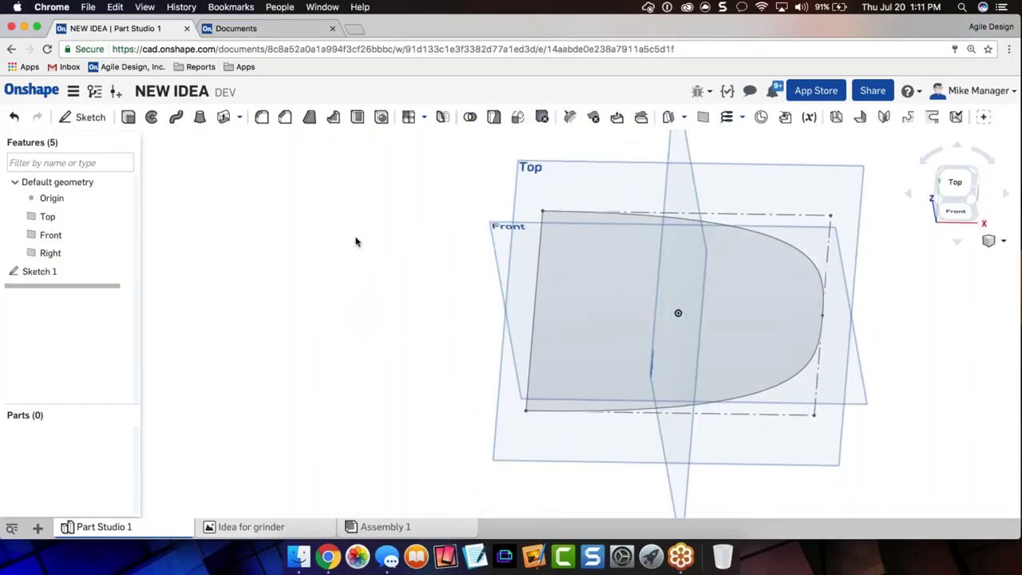
right_click(536, 197)
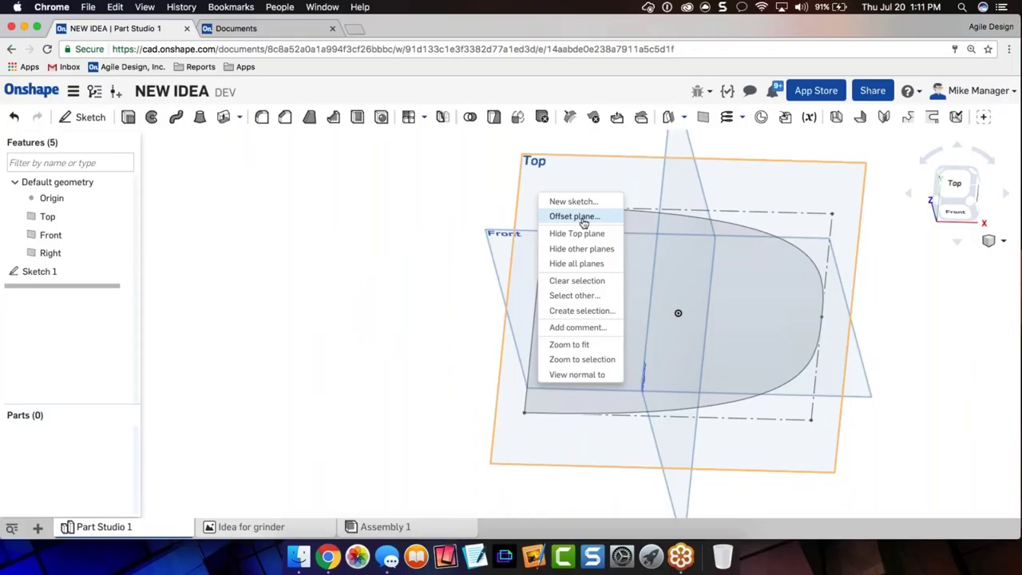
- Create a plane offset 6 in above Top and name it Cover
left_click(583, 217)
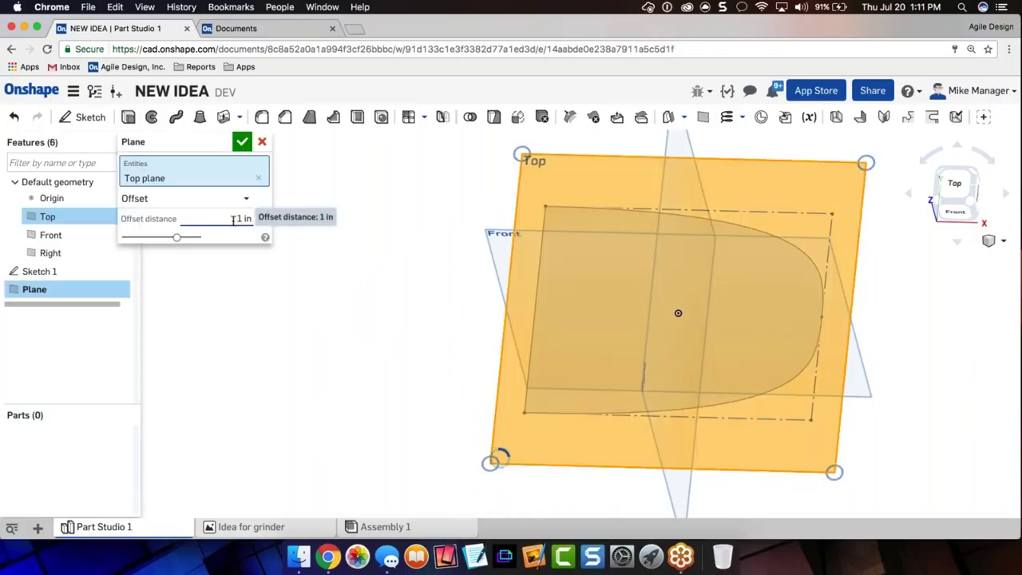
double_click(233, 220)
type("6")
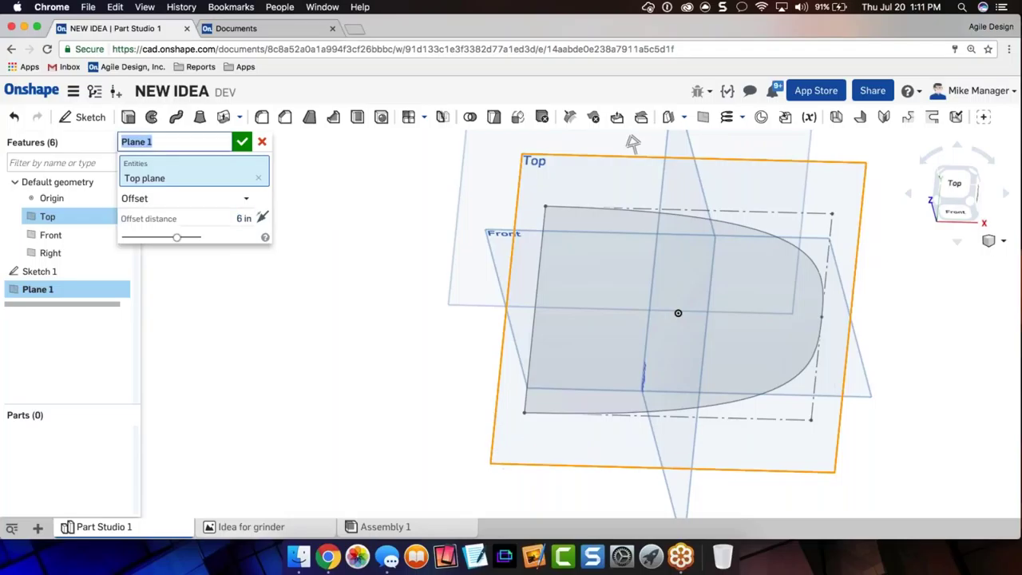
type("Cover")
key("Return")
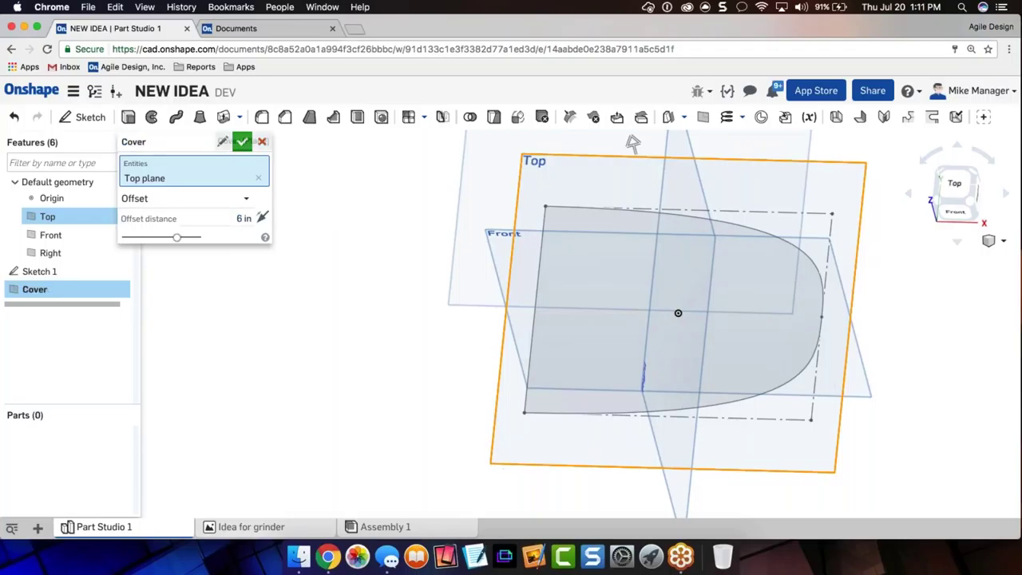
left_click(241, 143)
- Start a new sketch on the Cover plane, viewed from the top
right_click_drag(551, 431, 485, 240)
left_click(485, 239)
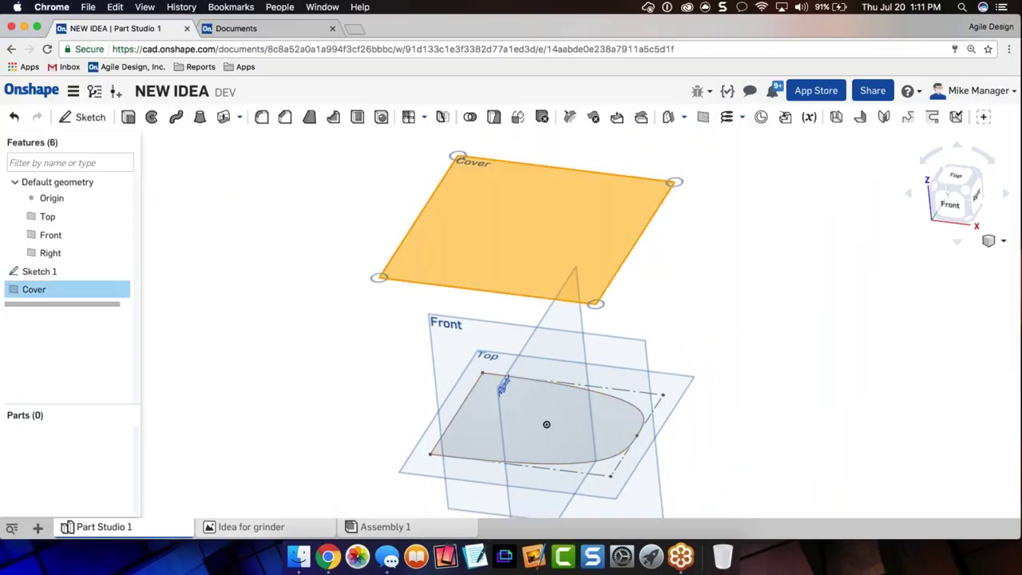
left_click(962, 199)
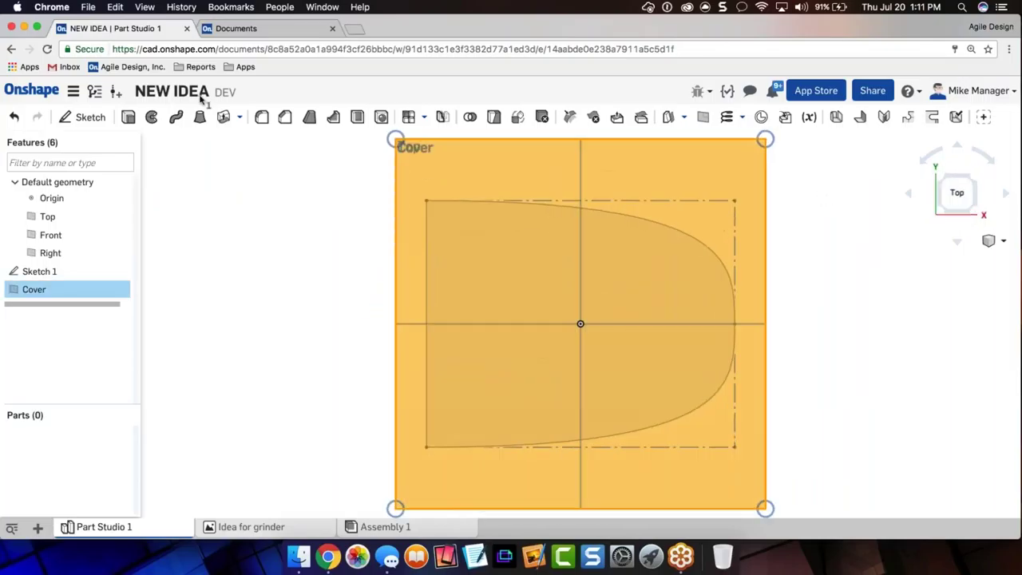
key("shift+s")
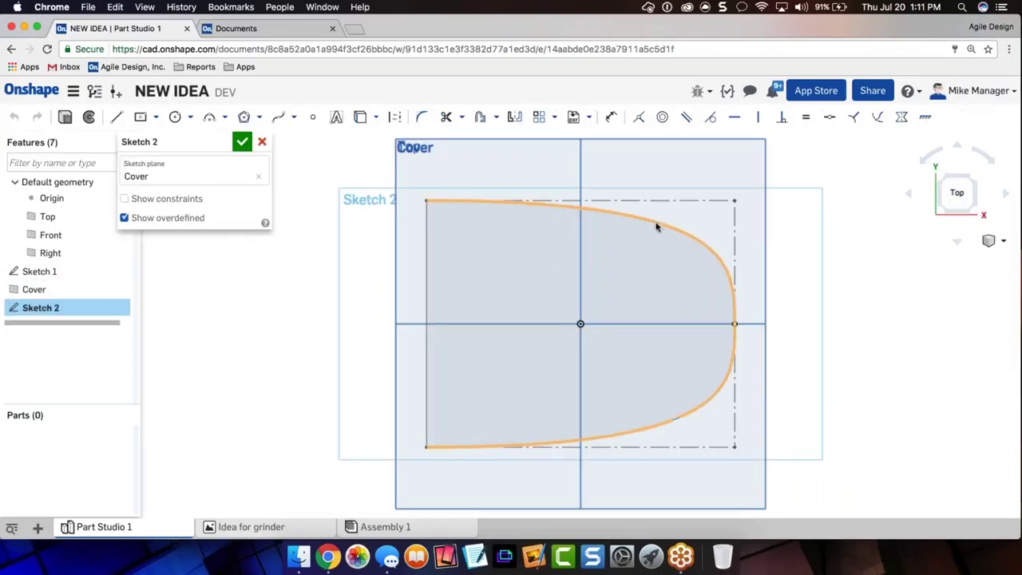
- Offset the first sketch's curve 3/8 in inward
left_click(656, 227)
left_click(480, 117)
left_click_drag(675, 316, 738, 343)
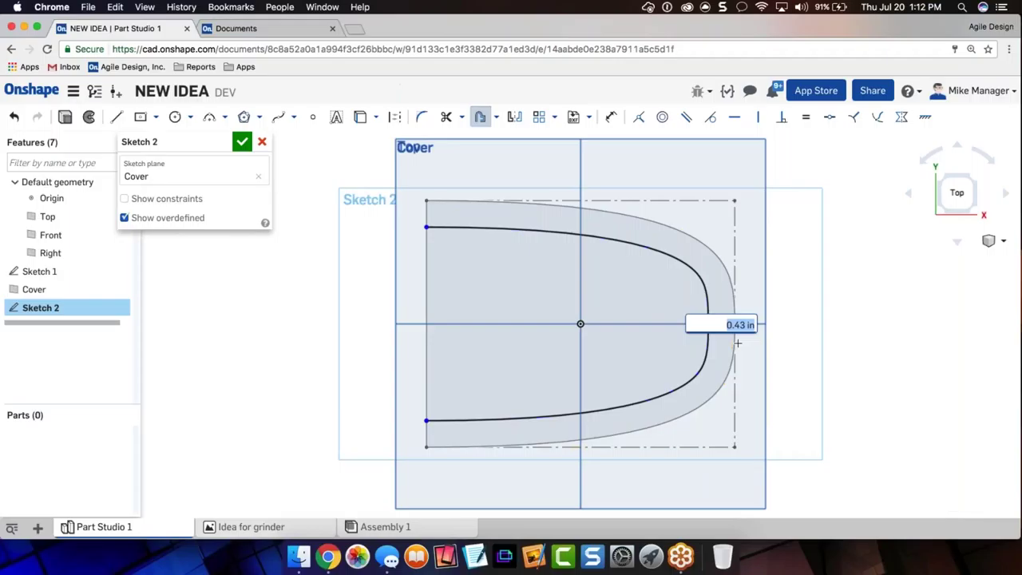
type("3/8")
key("Return")
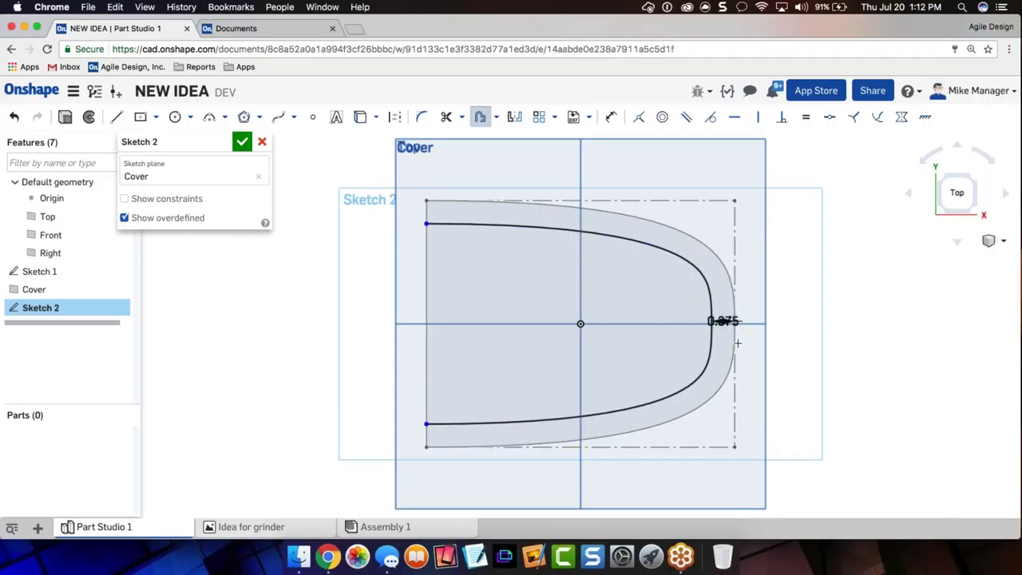
key("Escape")
- Project the first sketch's left edge to close the profile, finish Sketch 2 and hide planes
left_click(426, 209)
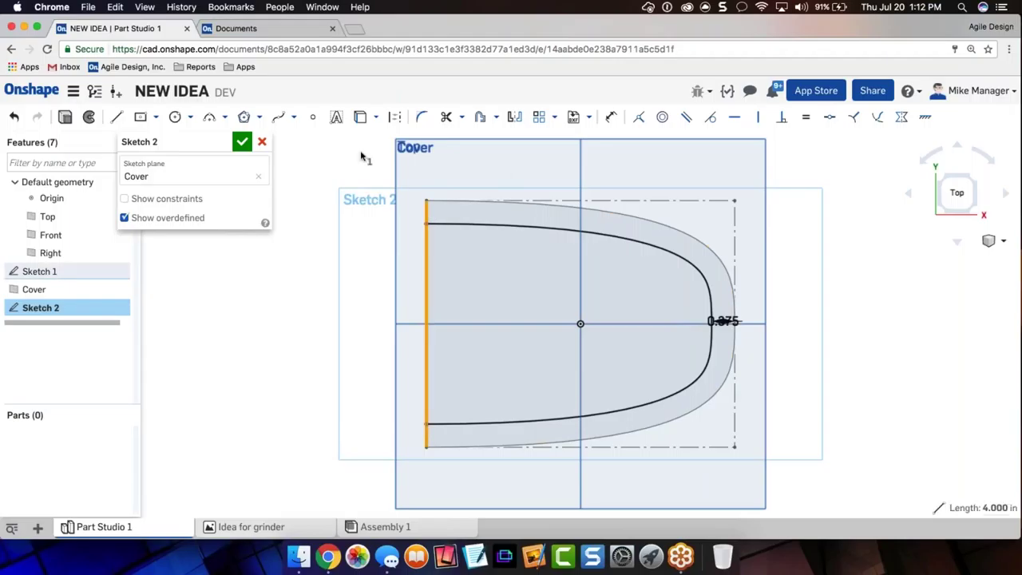
left_click(359, 117)
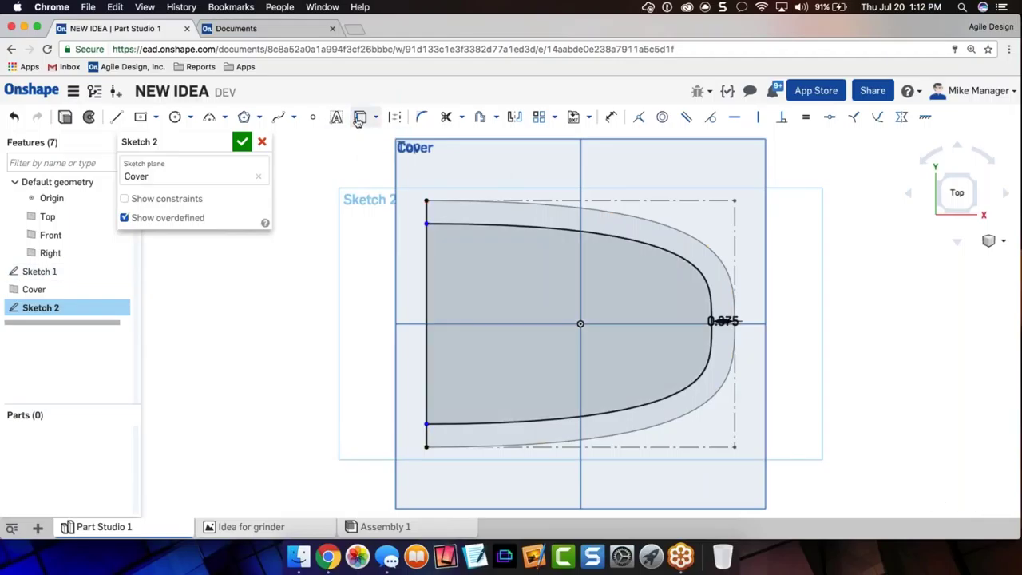
left_click(241, 141)
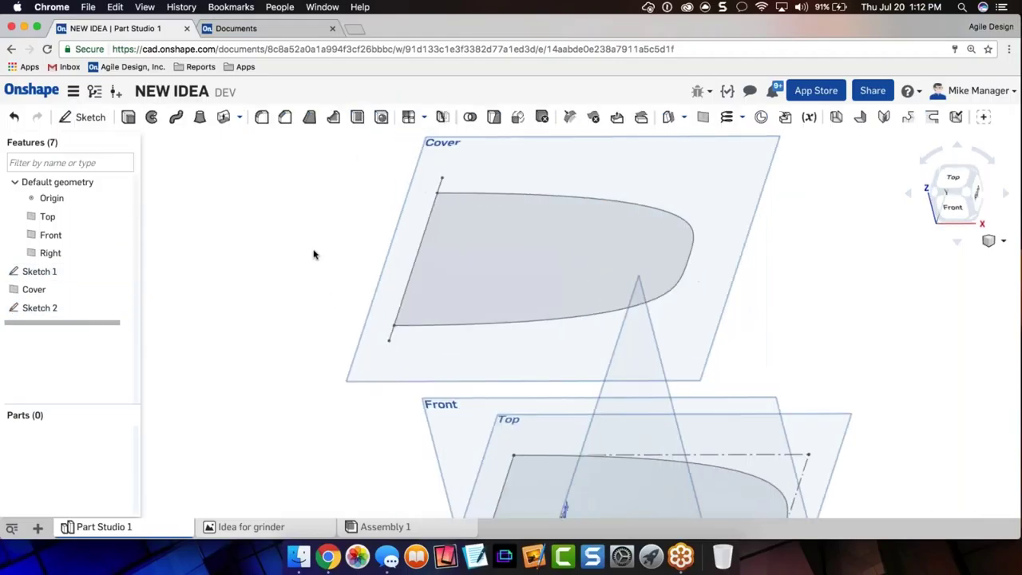
key("p")
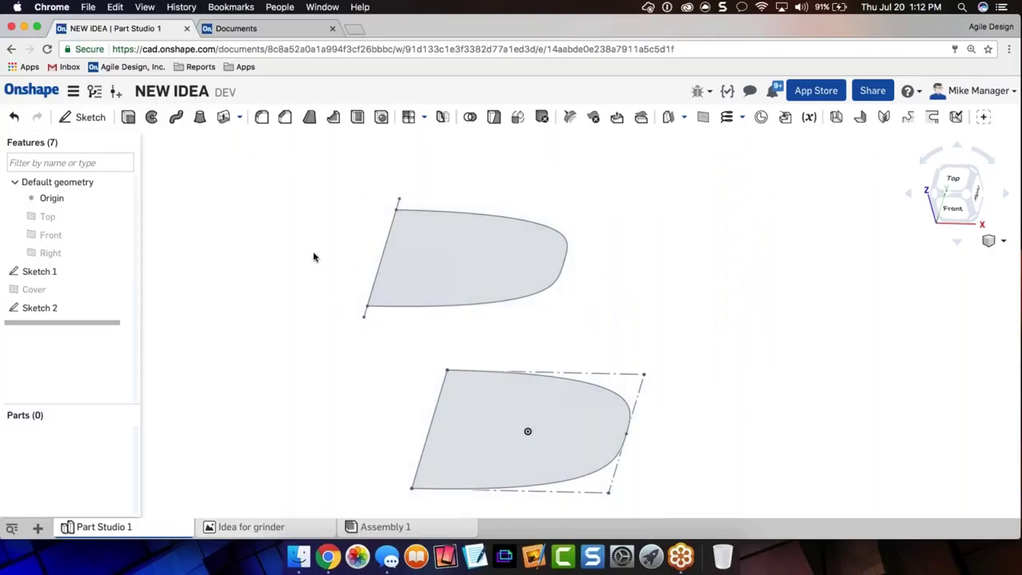
left_click(200, 117)
- Loft between the two sketch profiles with a normal-to-profile start condition, magnitude 1.5
left_click(414, 234)
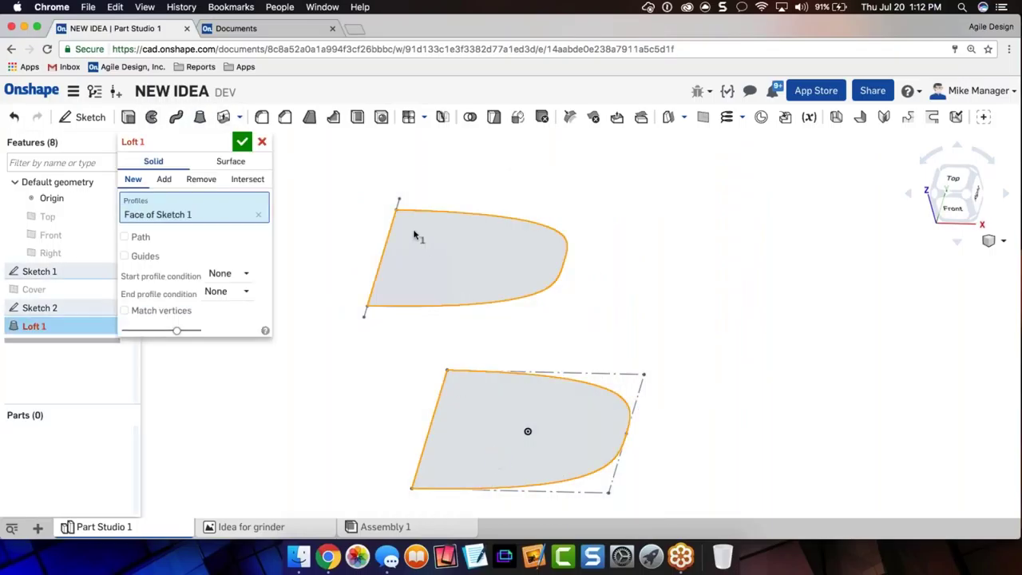
left_click(414, 234)
left_click(239, 289)
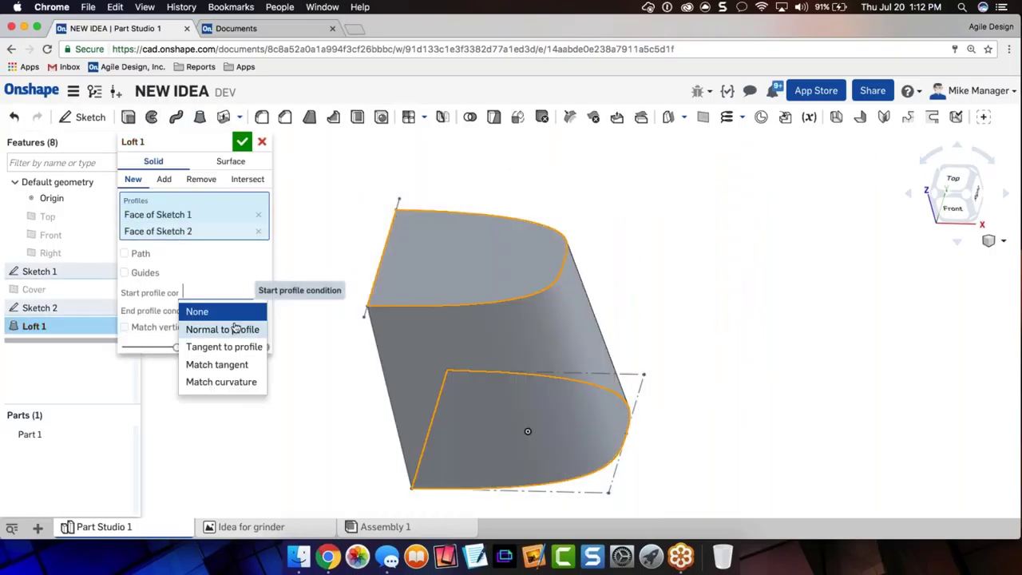
left_click(234, 327)
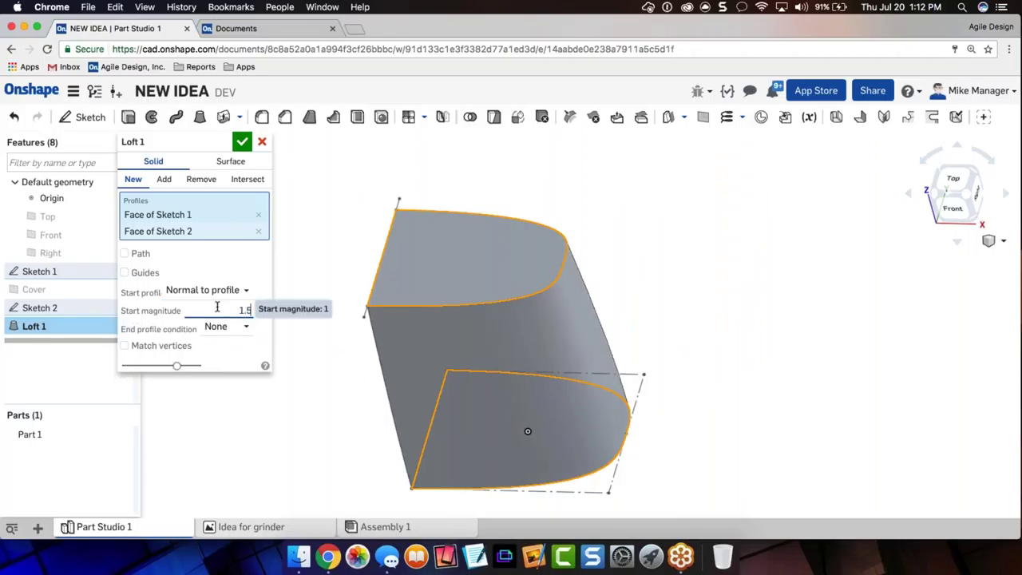
left_click(958, 206)
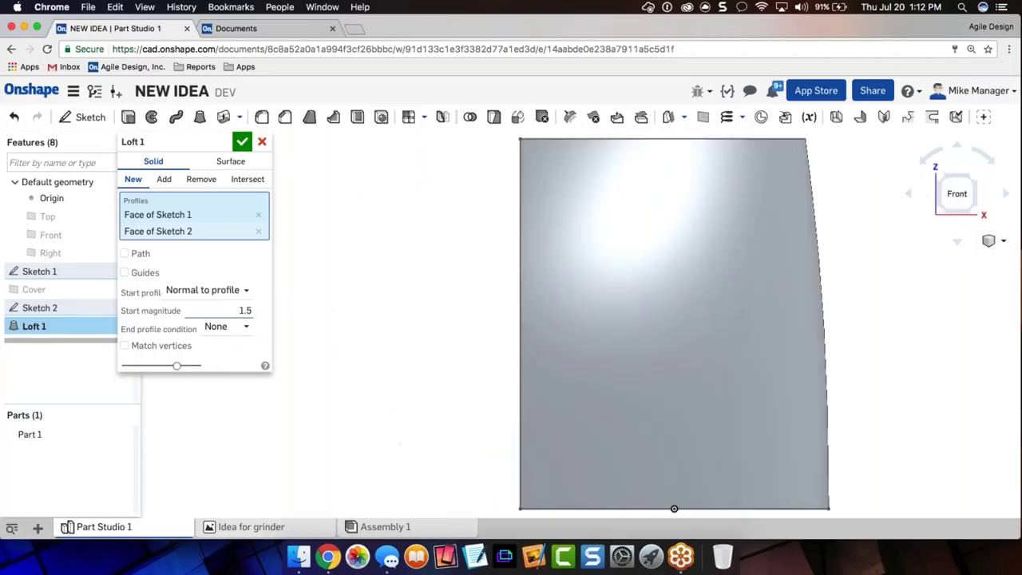
key("Return")
key("shift+7")
- Round two vertical edges of the part with a 0.2 in fillet
left_click(262, 117)
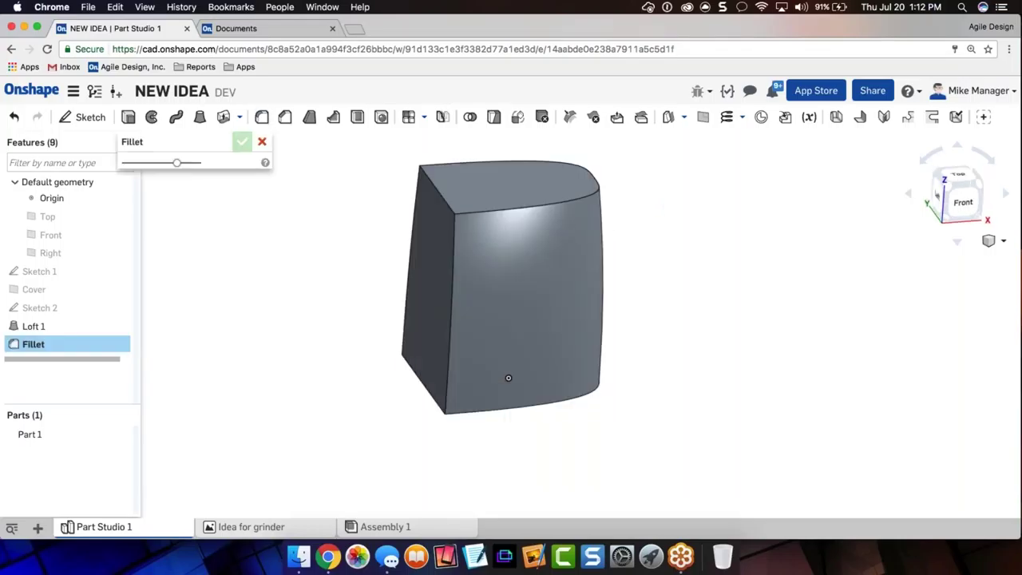
left_click(409, 264)
left_click(453, 305)
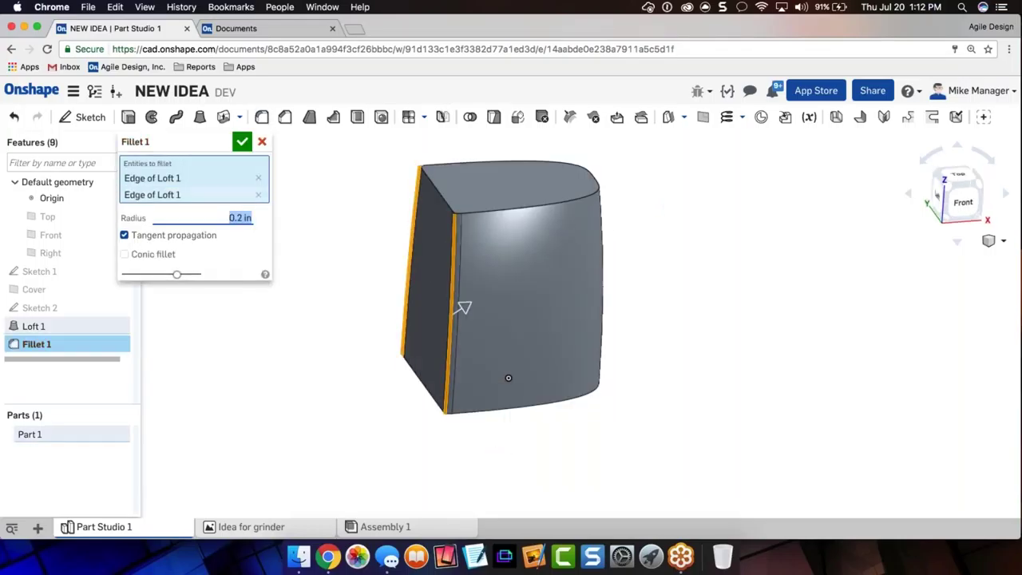
key("Return")
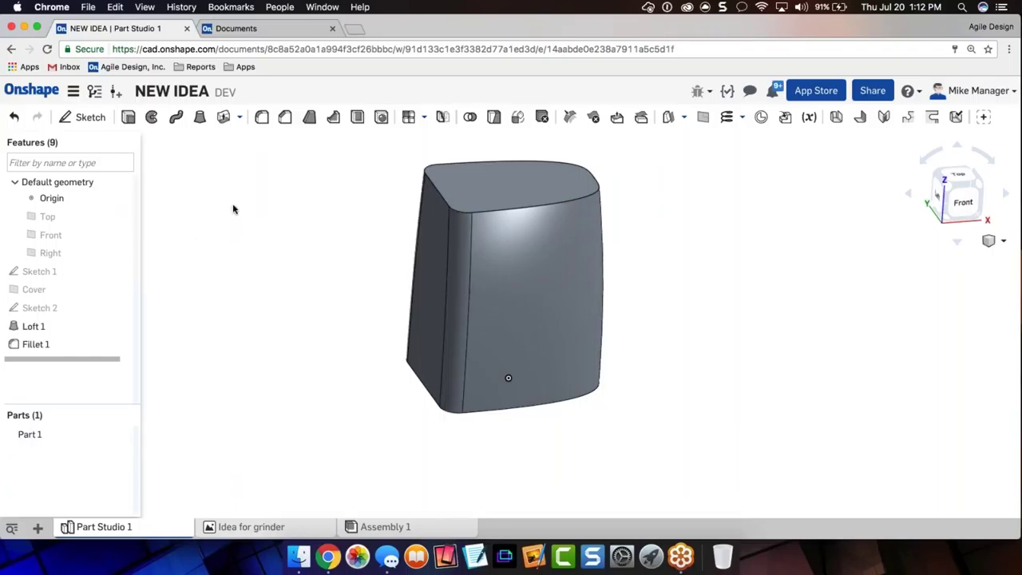
- Create a version named 0.1 from DEV and open its properties for editing
left_click(94, 92)
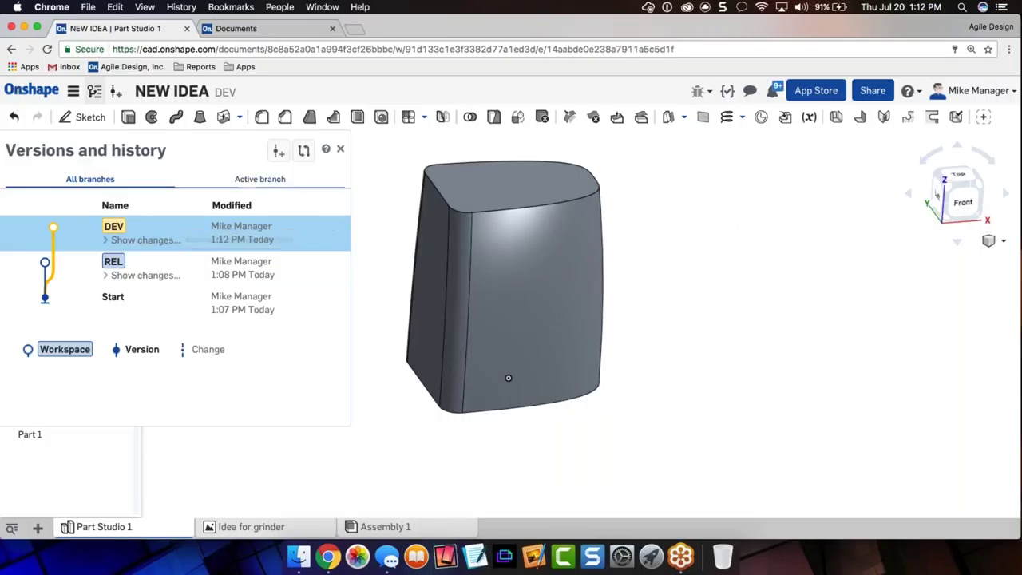
left_click(279, 151)
type("0.0")
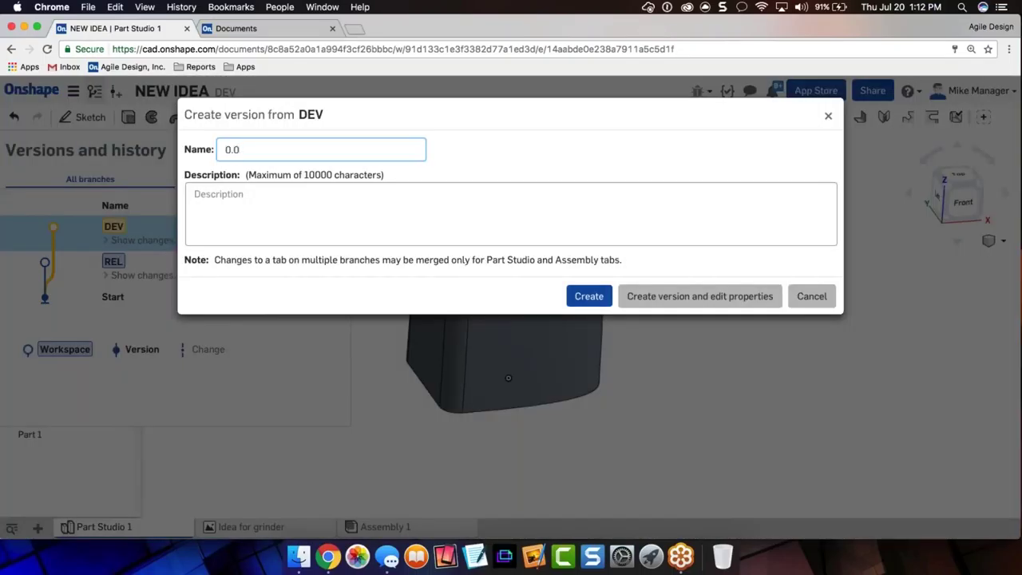
key("BackSpace")
left_click(188, 147)
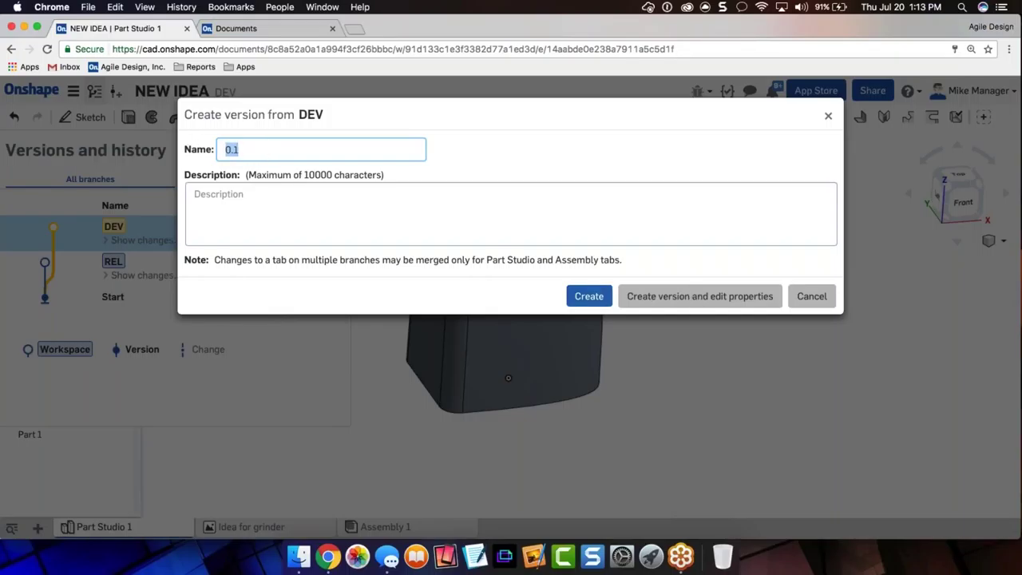
left_click(662, 296)
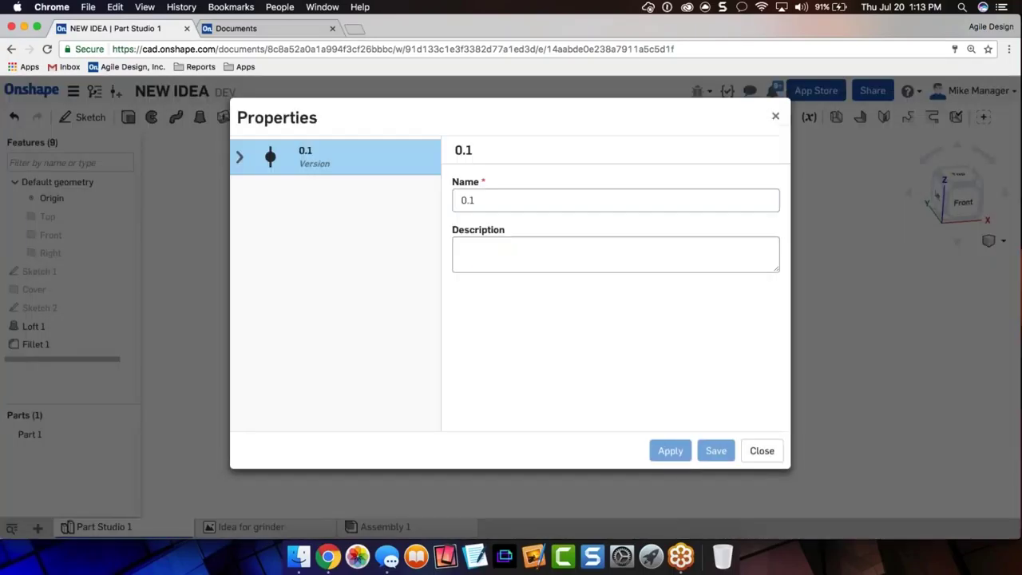
- Give the Idea for grinder image the description 'photo from my kitchen'
left_click(239, 156)
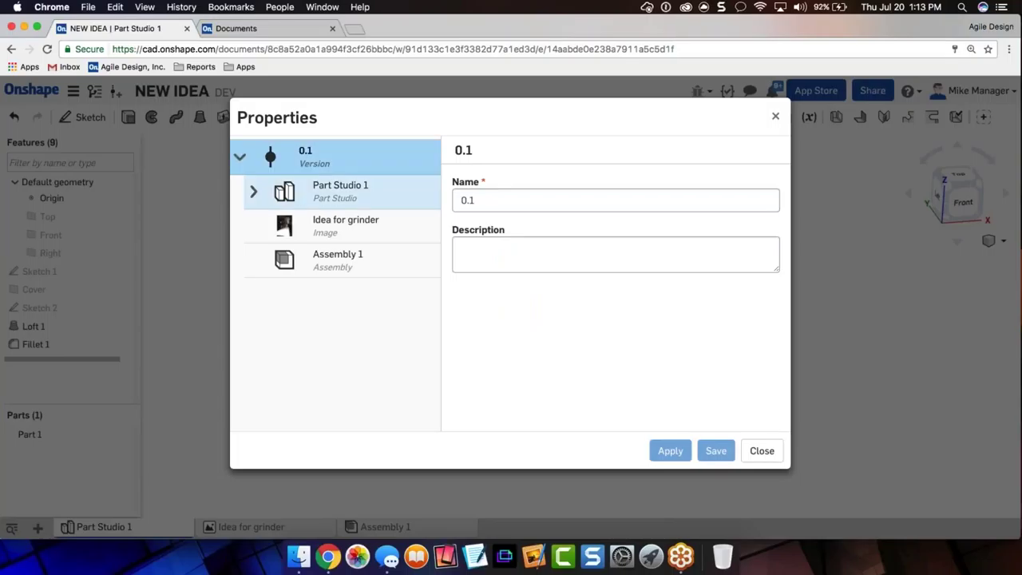
left_click(252, 191)
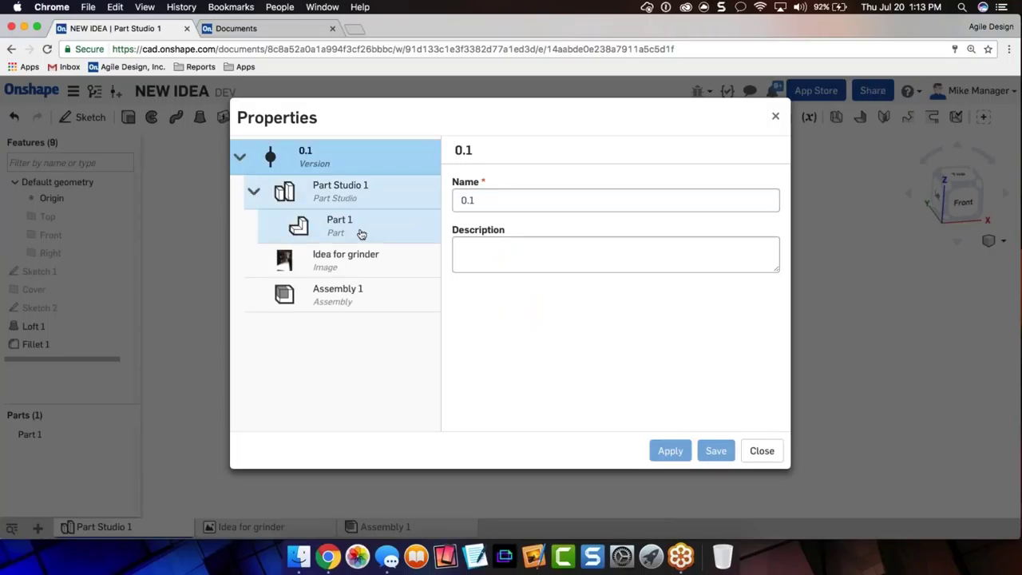
left_click(355, 257)
left_click(508, 258)
type("photo from my kitchen")
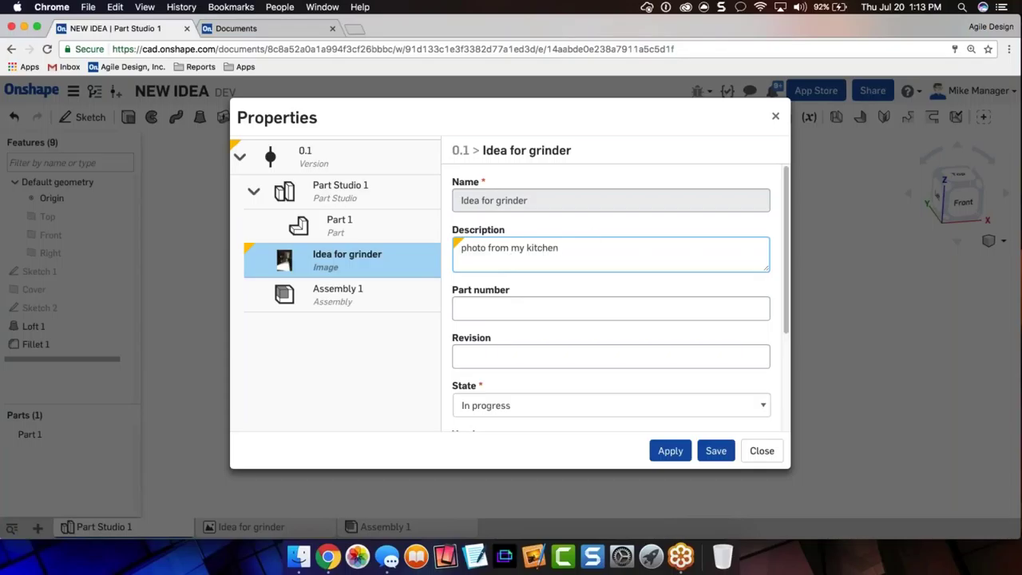
- Set Part 1's description to 'Base', keep its state In progress, and save
left_click(395, 237)
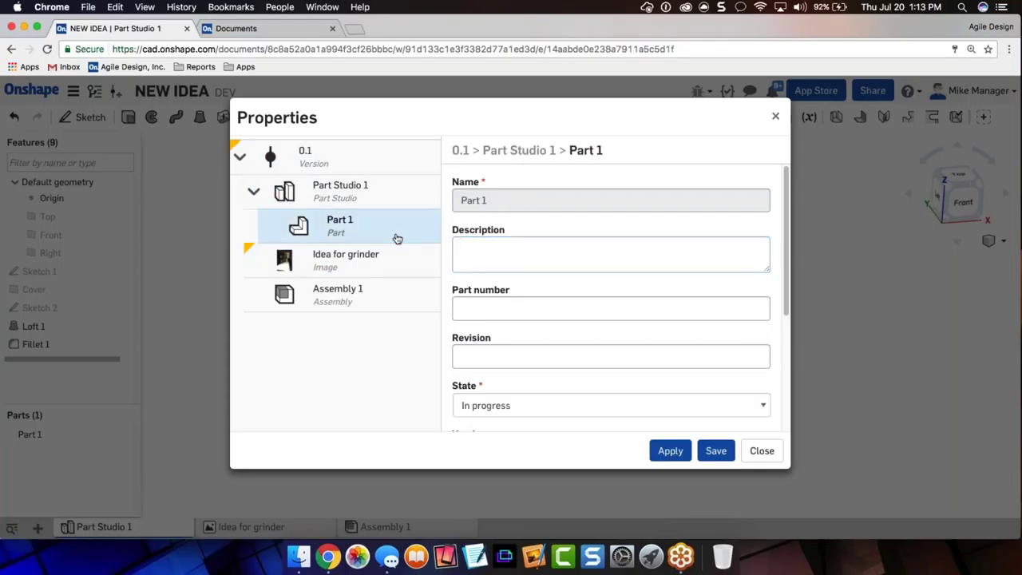
left_click(611, 253)
type("Base")
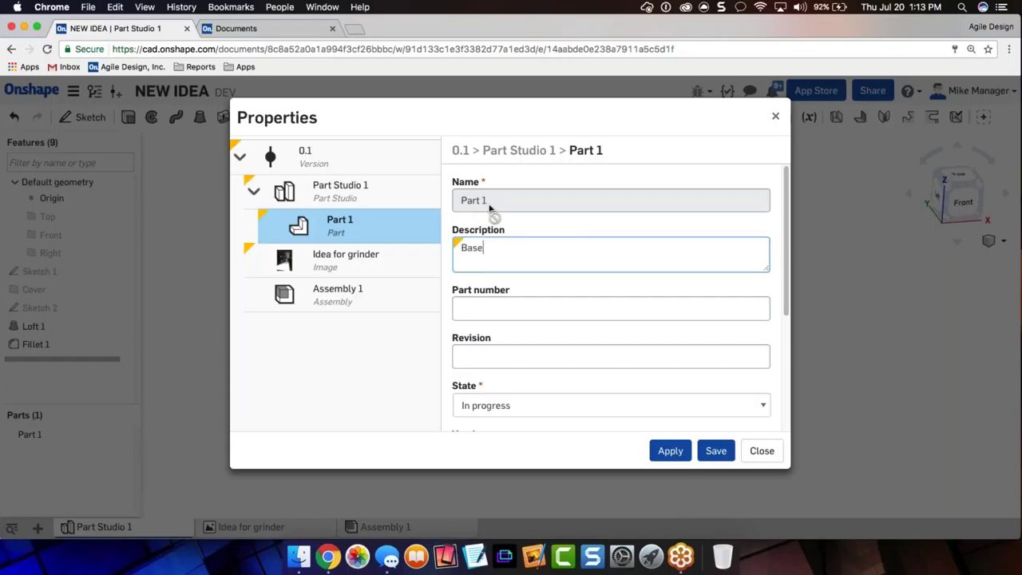
key("Tab")
key("Tab")
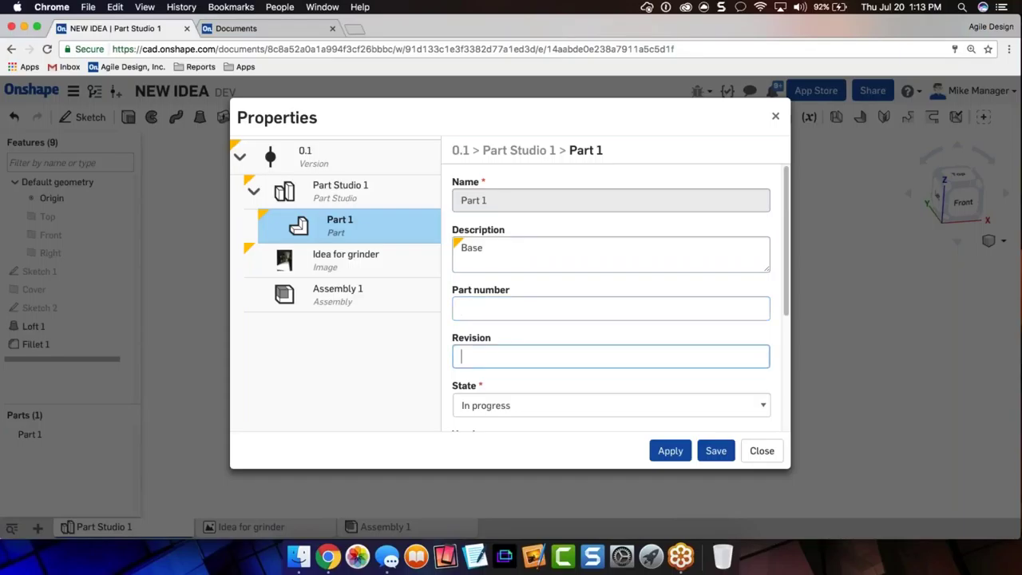
left_click(503, 405)
left_click(523, 387)
scroll(528, 383, "down", 5)
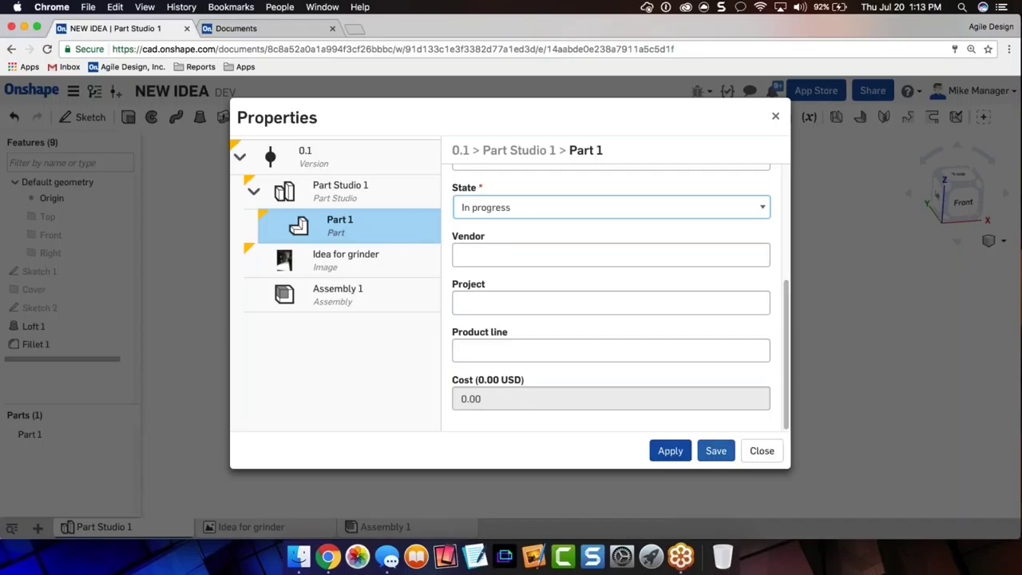
left_click(343, 227)
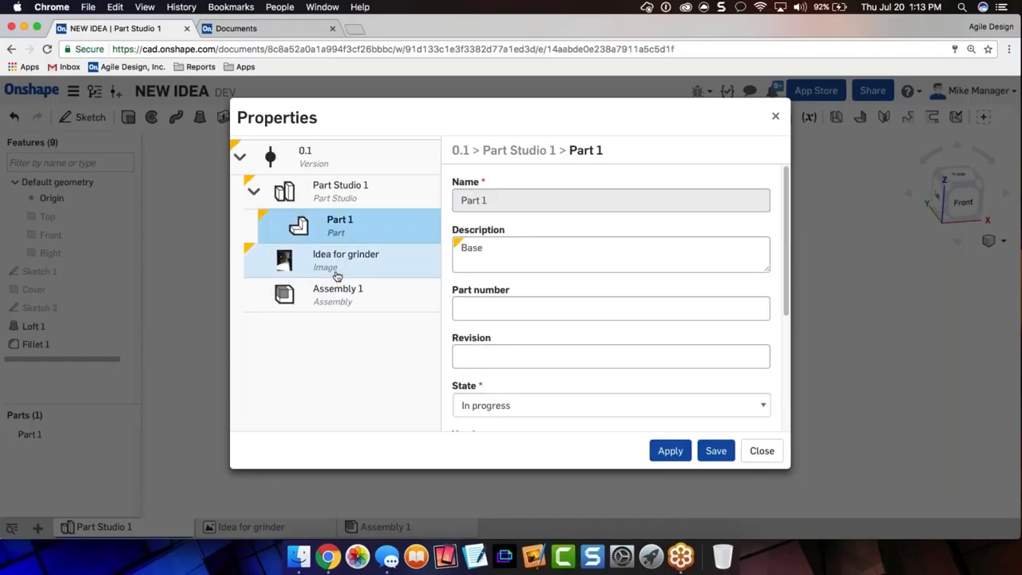
left_click(716, 450)
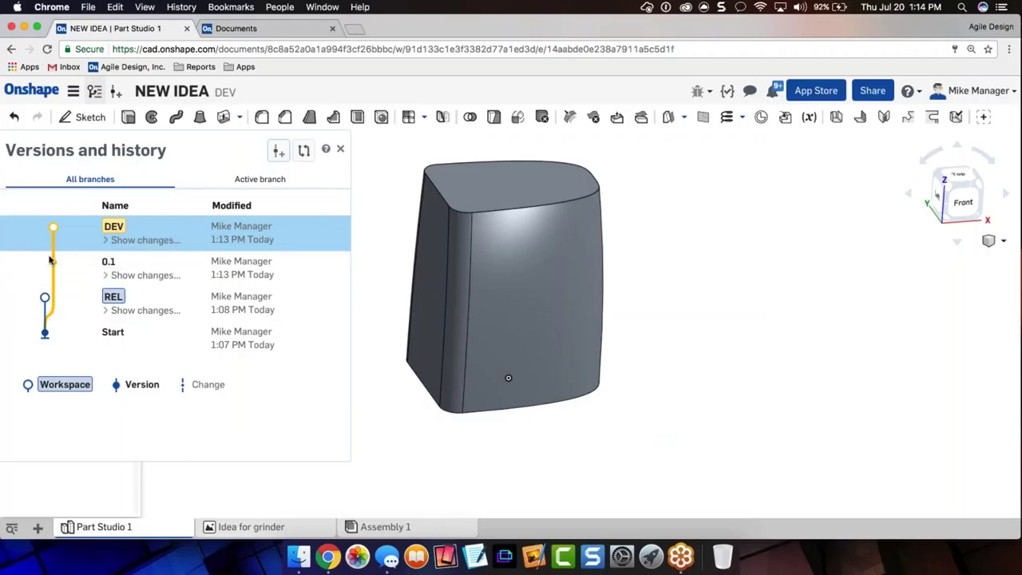
- Review the properties of DEV's Part Studio 1 and Assembly 1, then close without changes
scroll(52, 261, "up", 5, "ctrl")
left_click(332, 227)
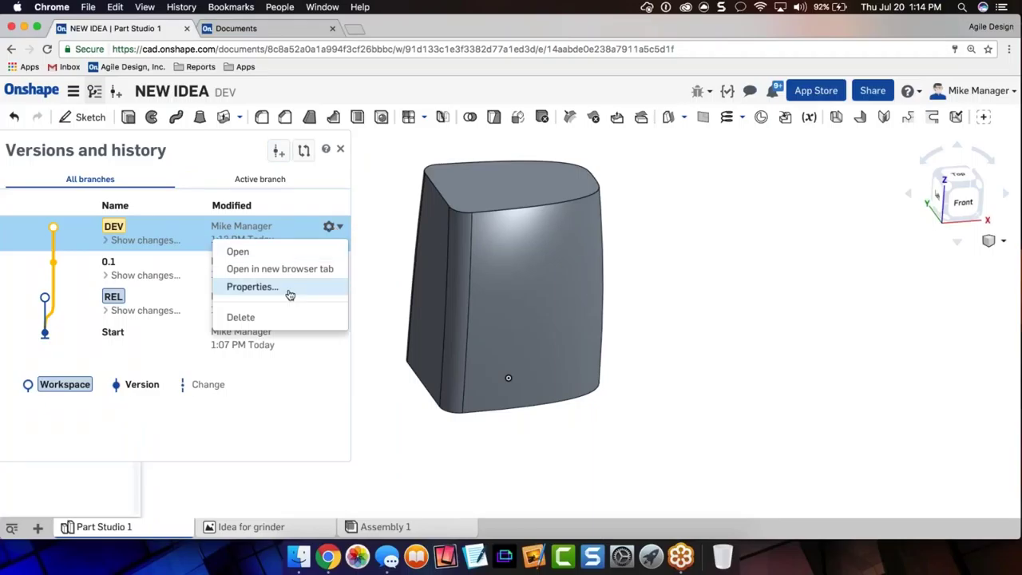
left_click(290, 294)
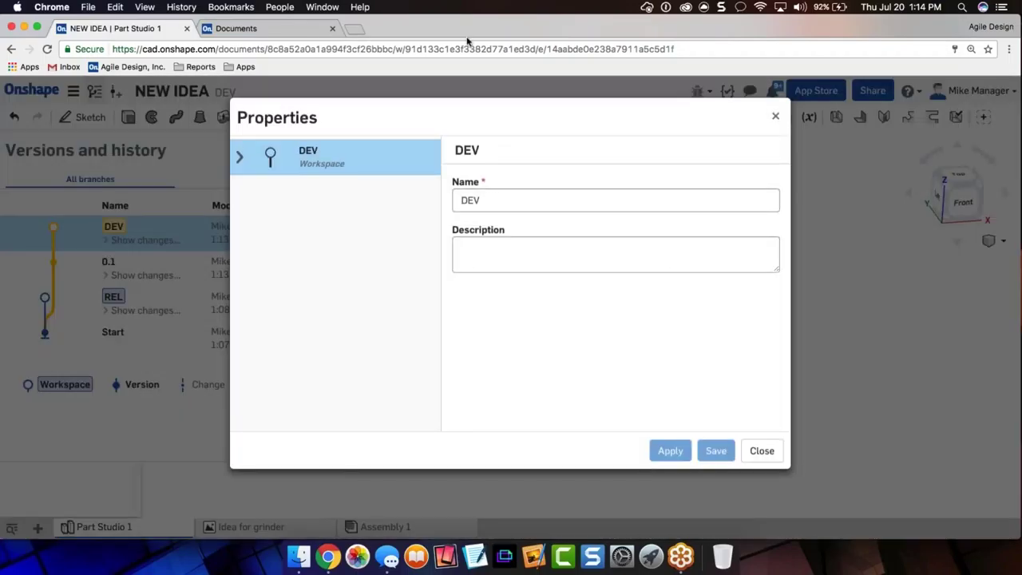
left_click(237, 158)
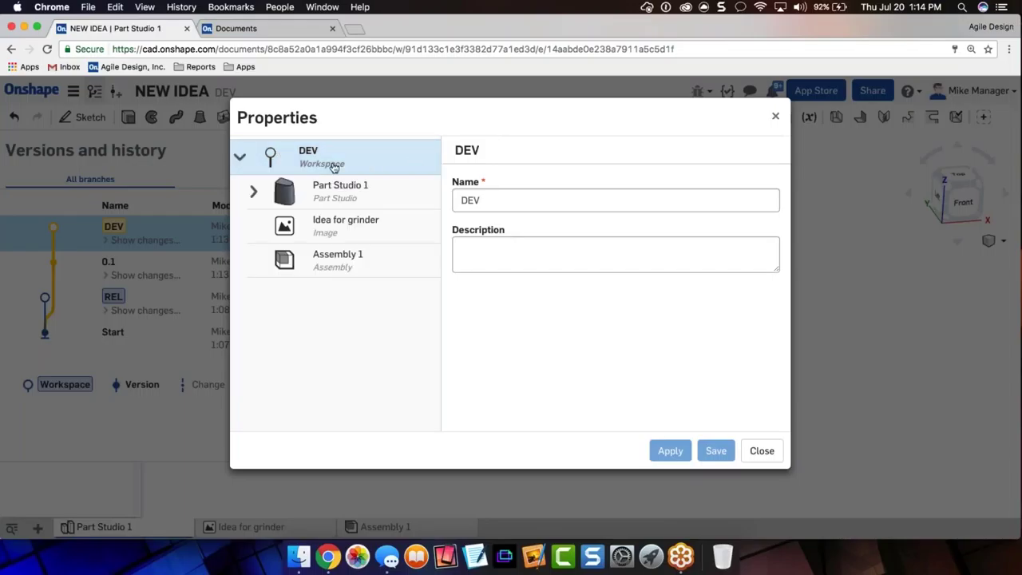
left_click(347, 194)
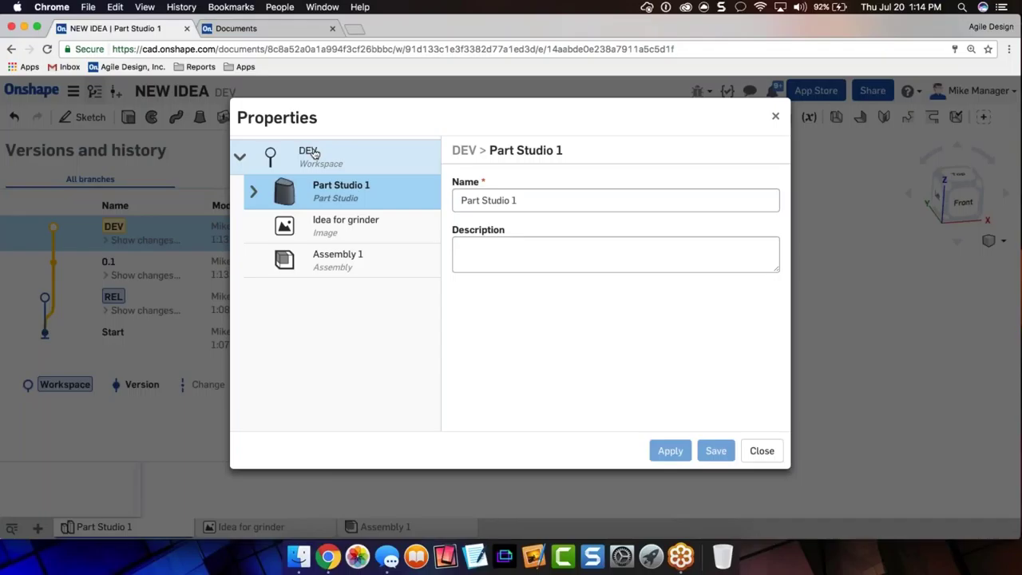
left_click(381, 266)
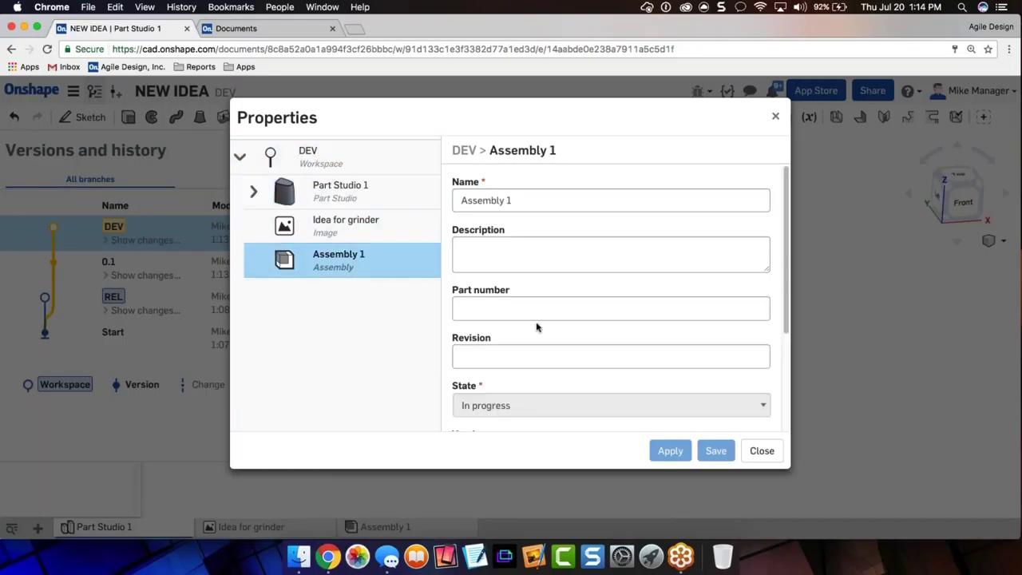
scroll(537, 326, "down", 3)
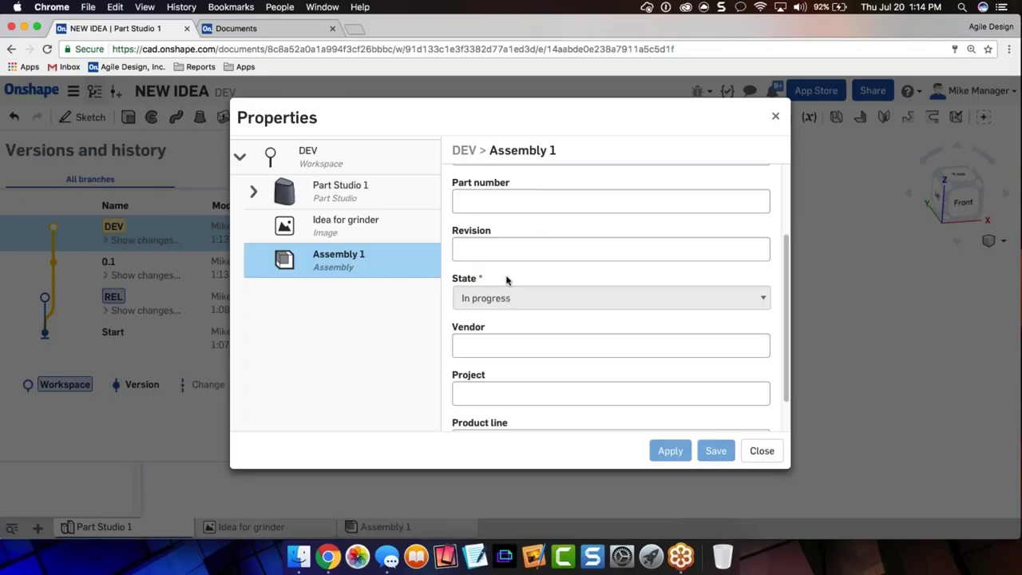
left_click(761, 450)
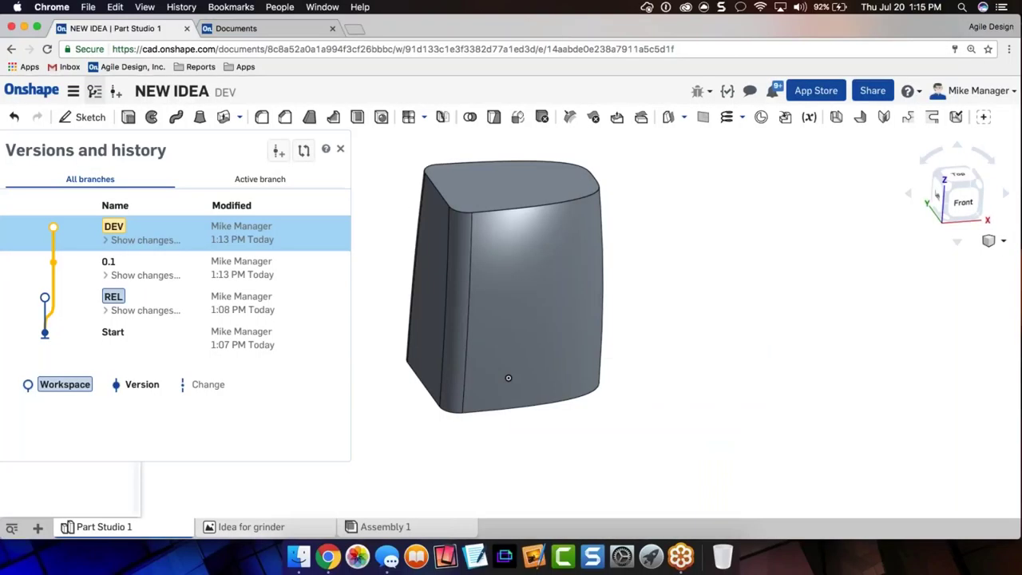
- Return to the feature list and start Sketch 3 on the Front plane
left_click(383, 181)
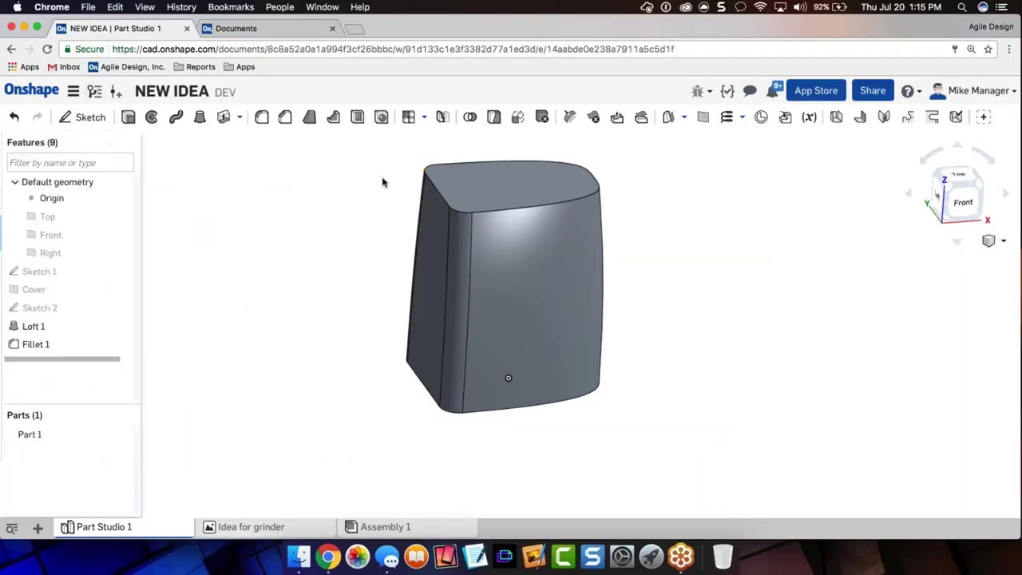
left_click(88, 233)
left_click(84, 117)
- Draw an S-shaped spline in Sketch 3 from left of the part to beyond its upper right, and finish the sketch
key("n")
left_click(277, 116)
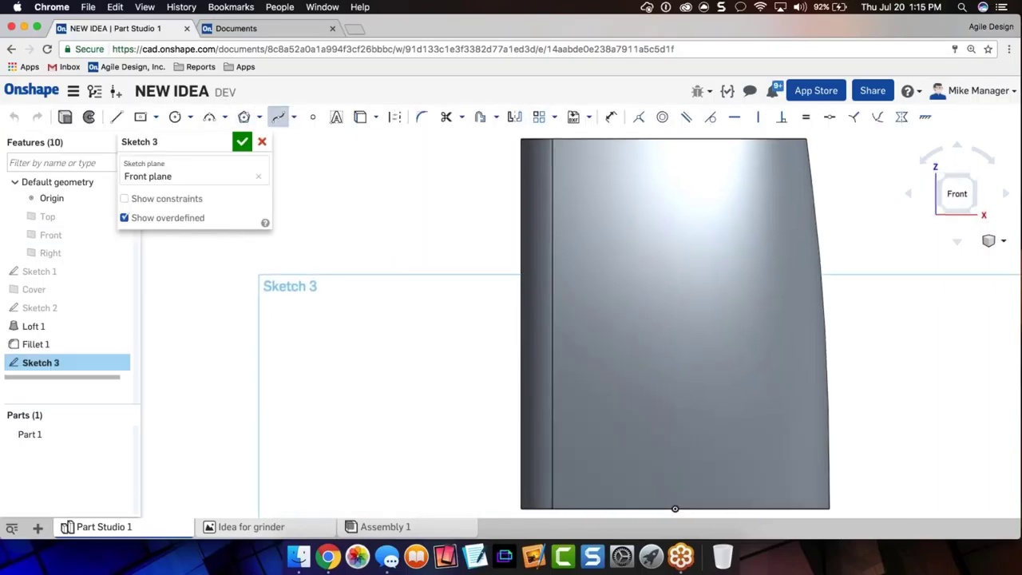
left_click(491, 380)
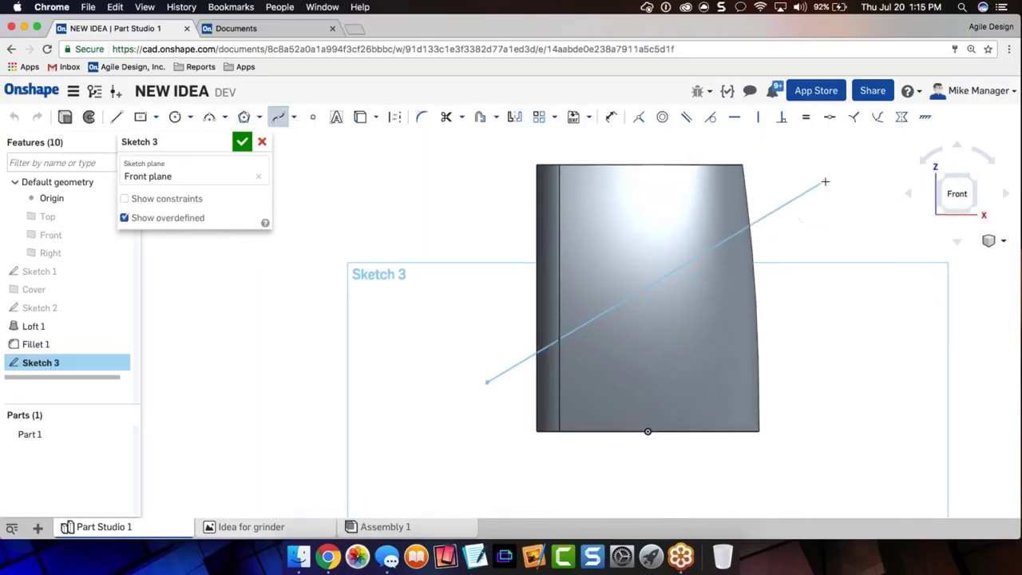
double_click(824, 182)
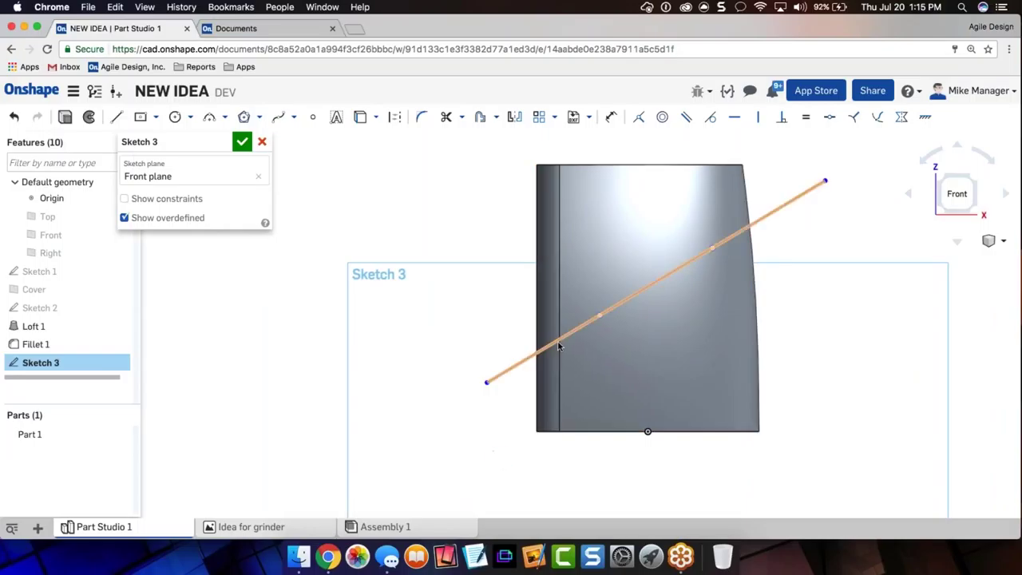
left_click_drag(599, 316, 693, 368)
left_click_drag(711, 248, 612, 227)
left_click(242, 141)
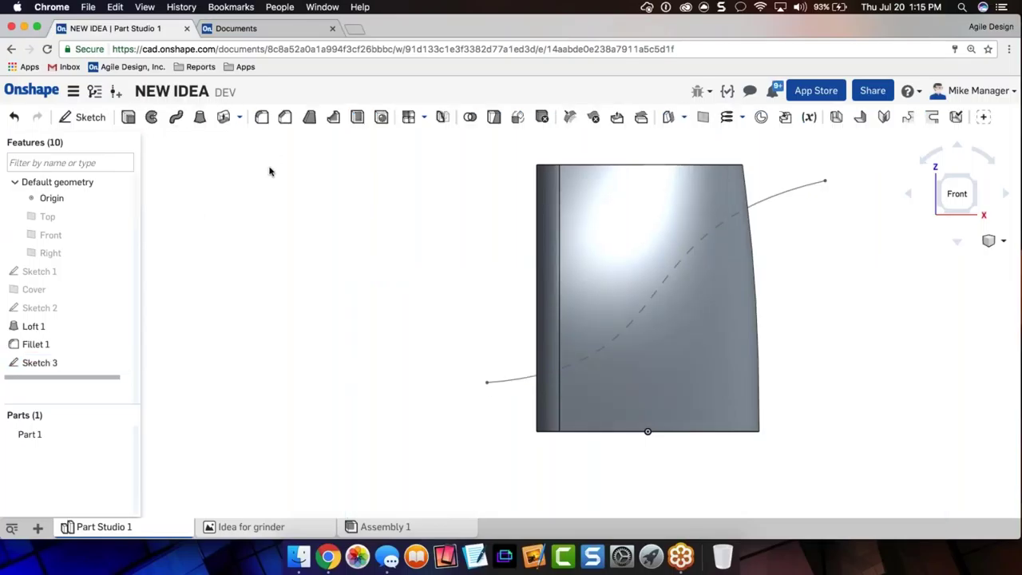
left_click(493, 116)
- Split four of the part's faces along the Sketch 3 curve
left_click(231, 162)
key("shift+7")
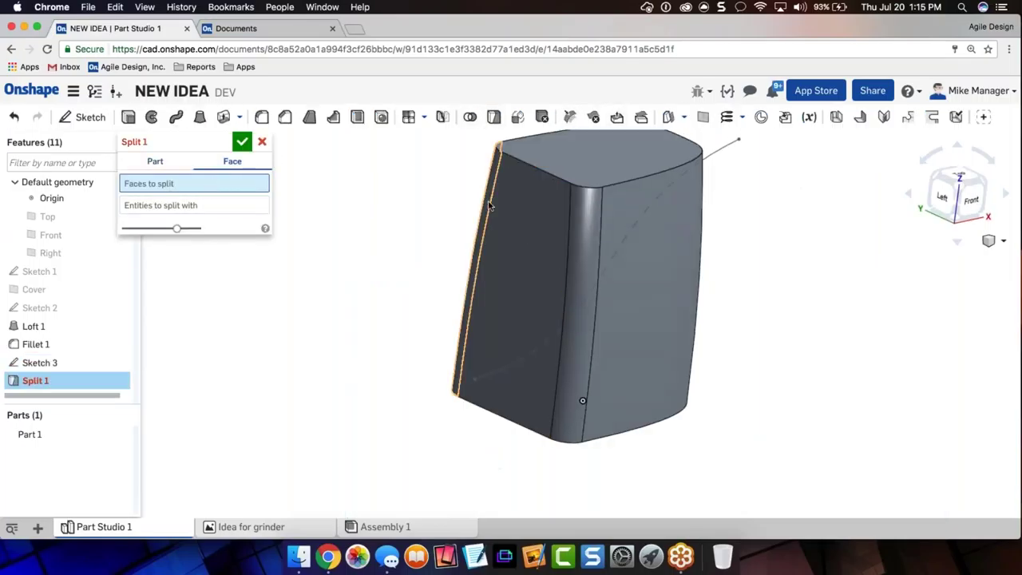
left_click(489, 205)
left_click(587, 303)
left_click(647, 303)
left_click(598, 160)
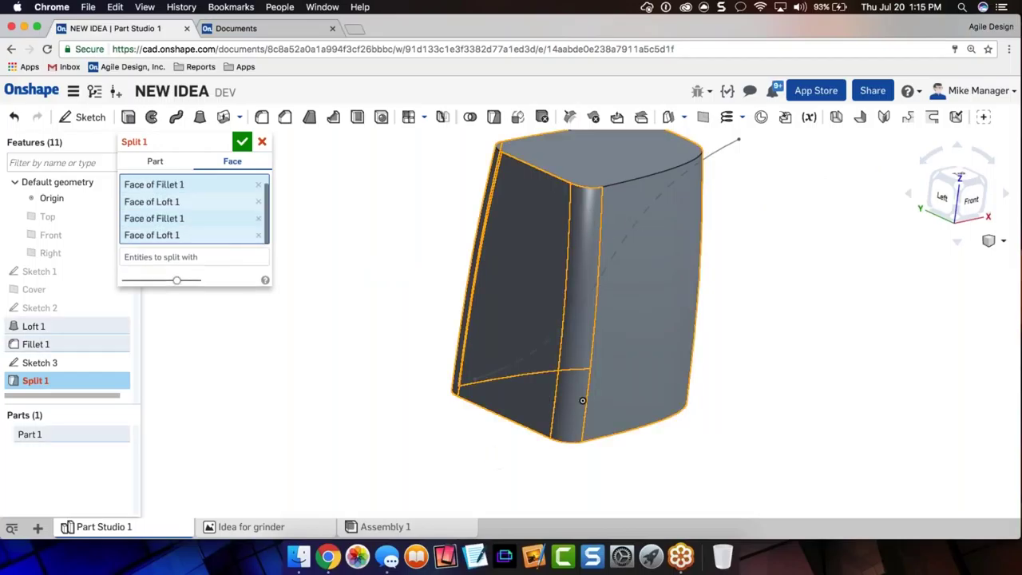
left_click(223, 256)
left_click(558, 272)
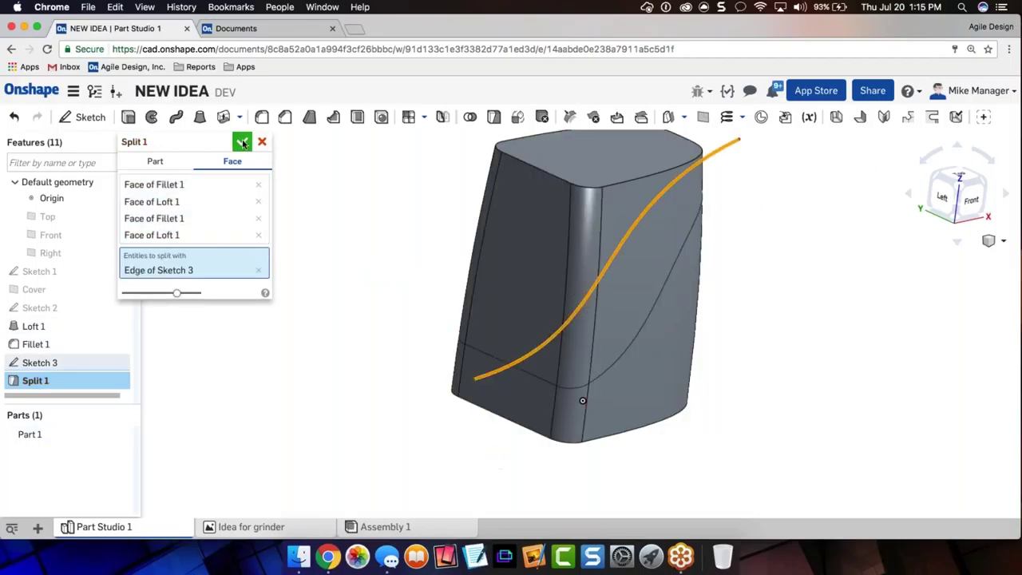
left_click(242, 142)
key("shift+1")
key("shift+7")
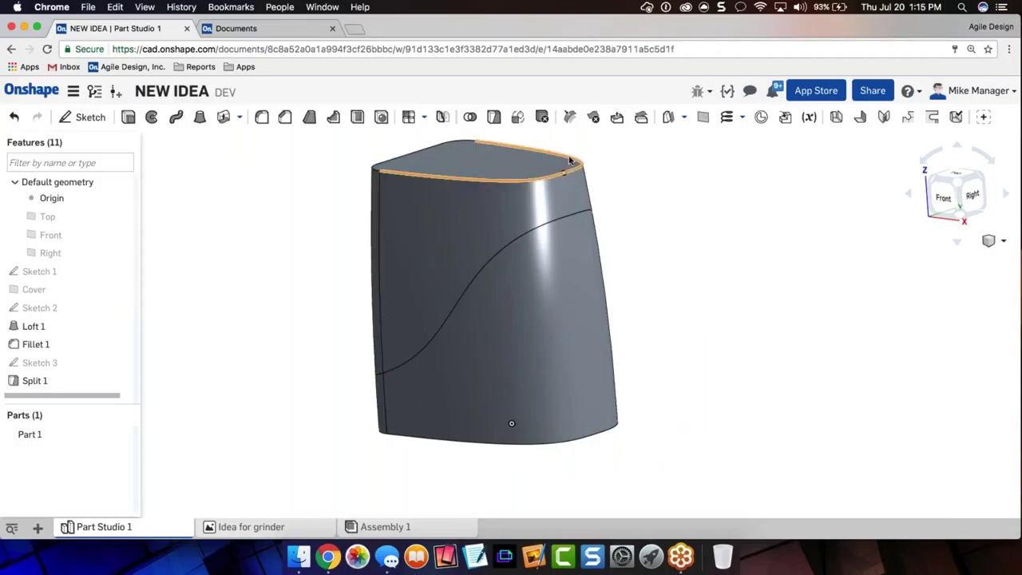
- Offset the split faces below the curve outward by 0.125 in with Move face
left_click(384, 398)
right_click_drag(384, 398, 338, 406)
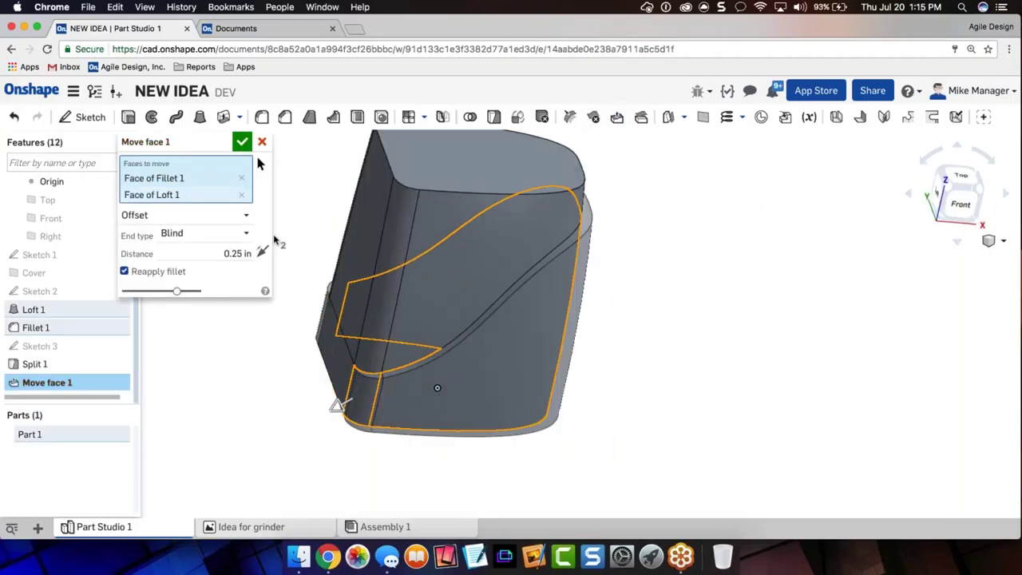
left_click(187, 253)
type("125")
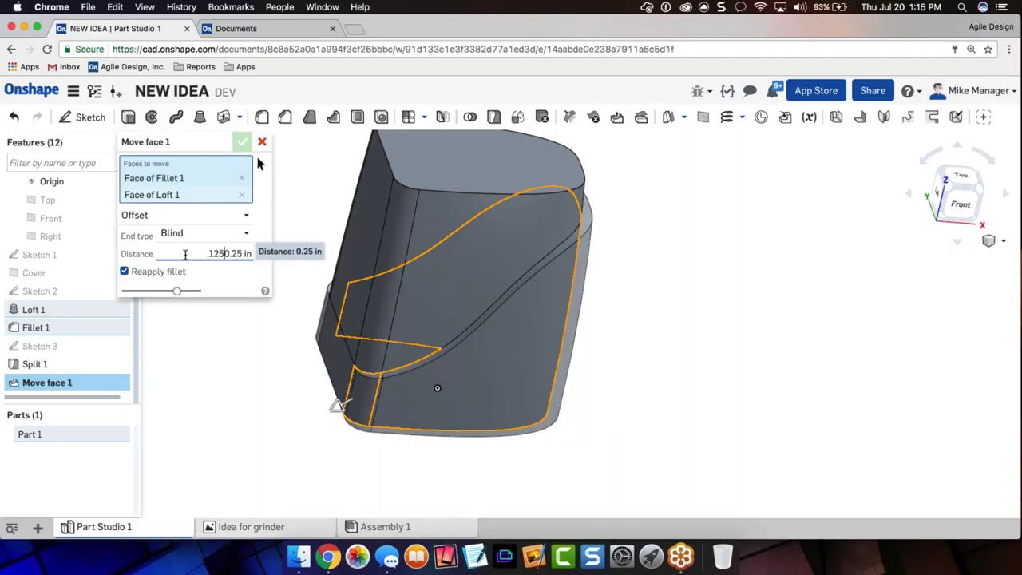
key("Return")
left_click(329, 343)
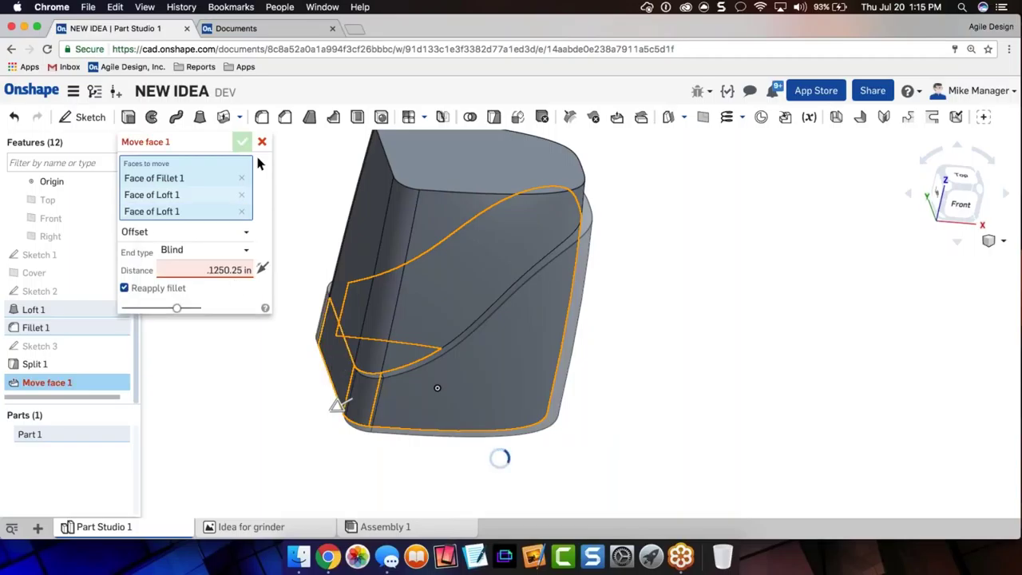
type(".125")
key("Return")
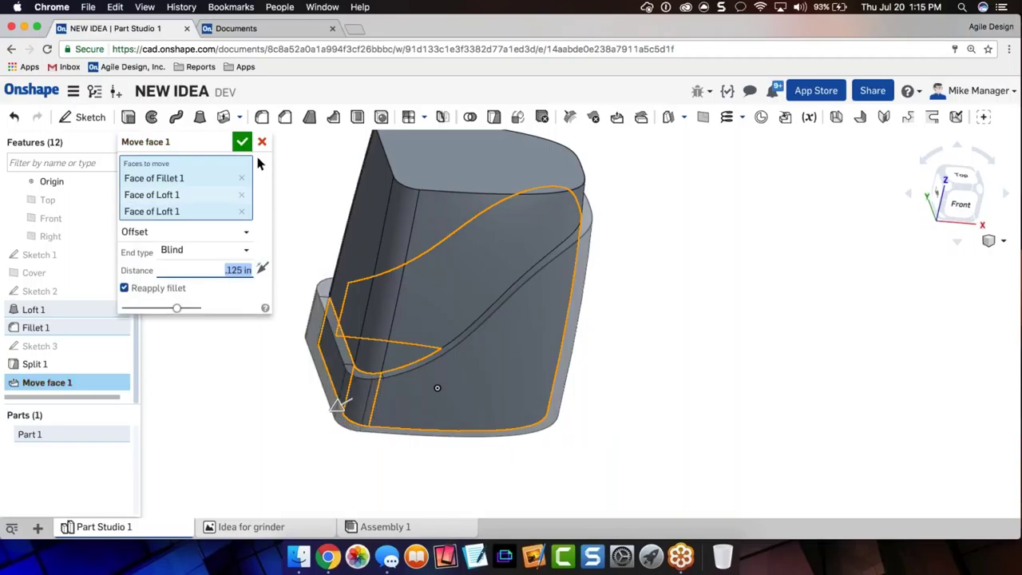
left_click(242, 141)
key("shift+1")
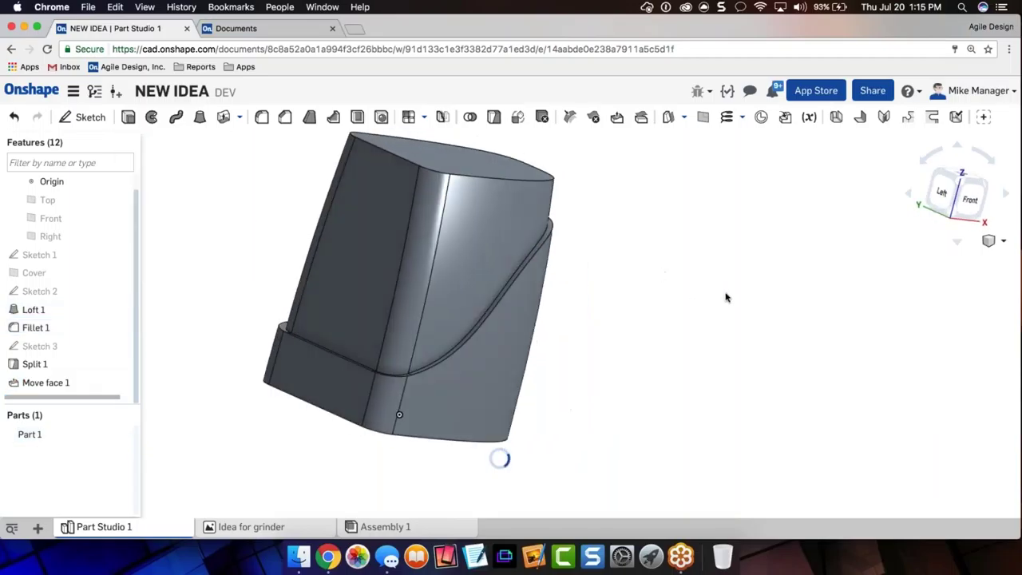
right_click_drag(650, 285, 659, 308)
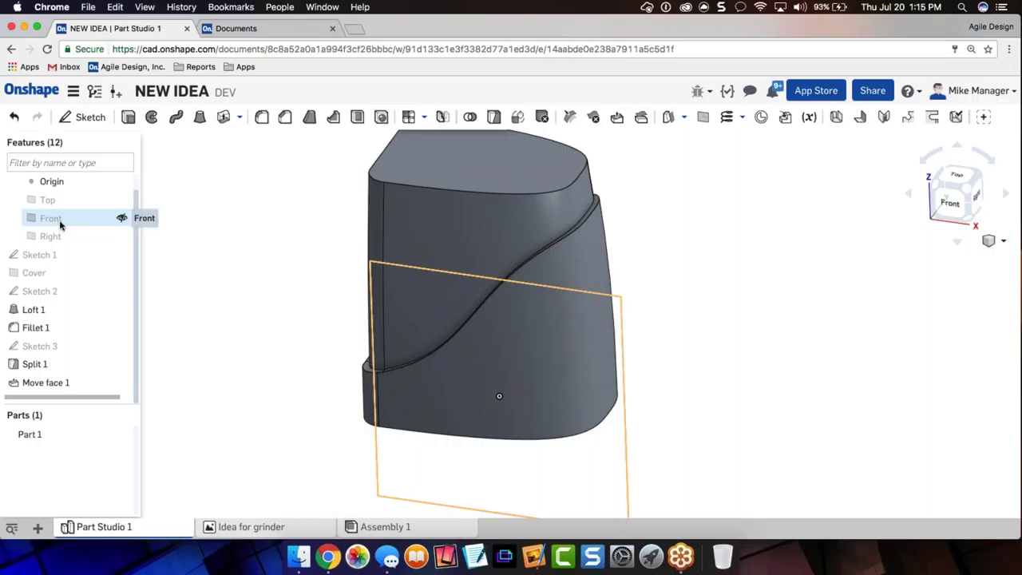
scroll(340, 202, "down", 4)
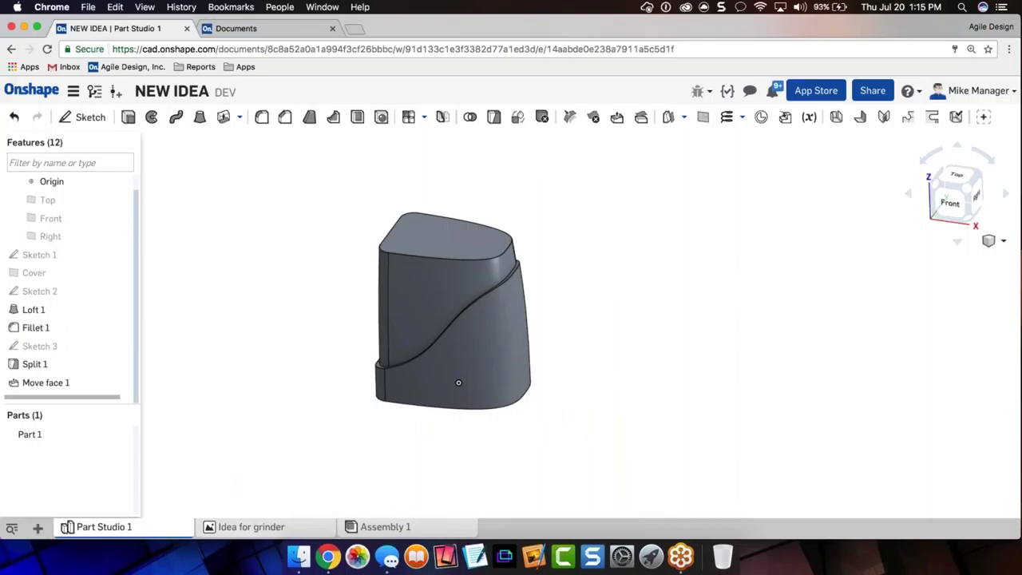
- Derive Surface 1 from Agile Design, Inc.'s LIB-400001 - Cover document into the part studio
left_click(785, 117)
left_click(263, 164)
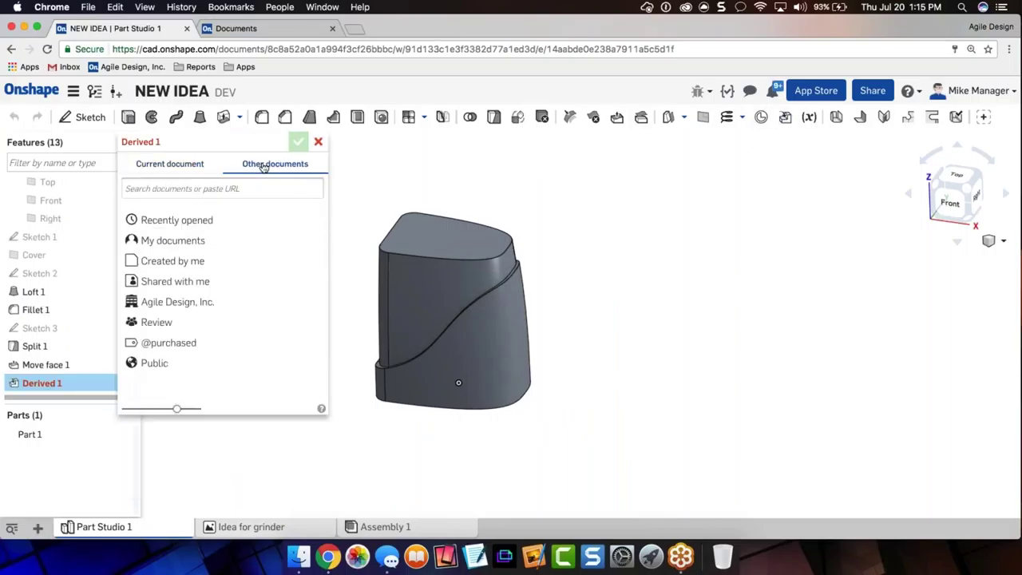
left_click(190, 165)
left_click(275, 163)
left_click(198, 305)
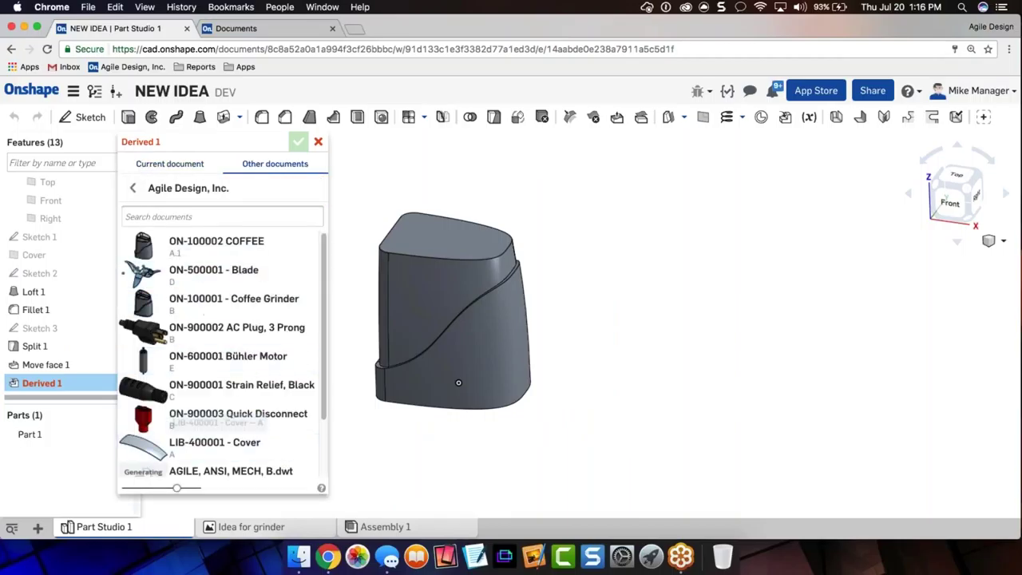
type("cover")
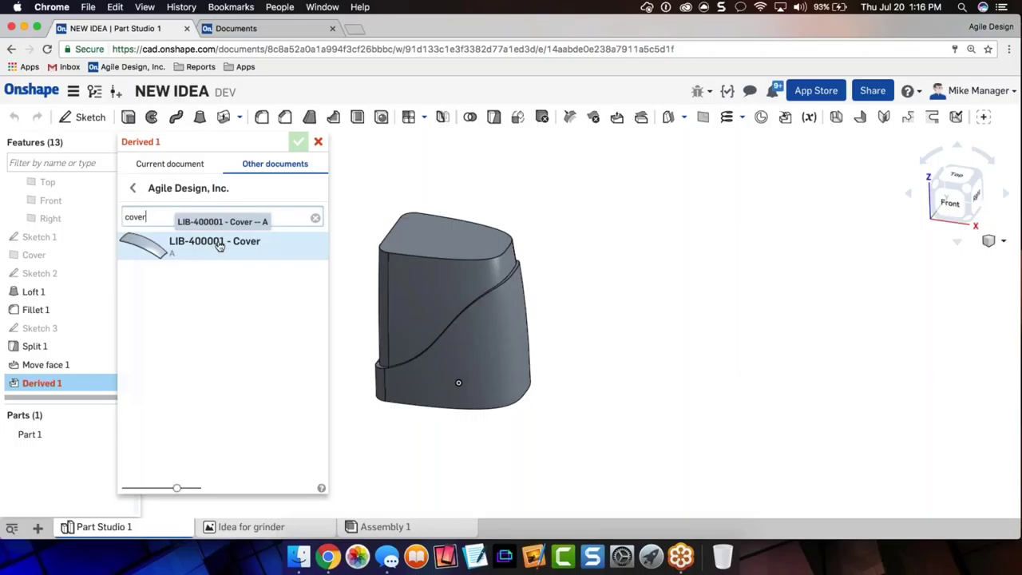
left_click(281, 251)
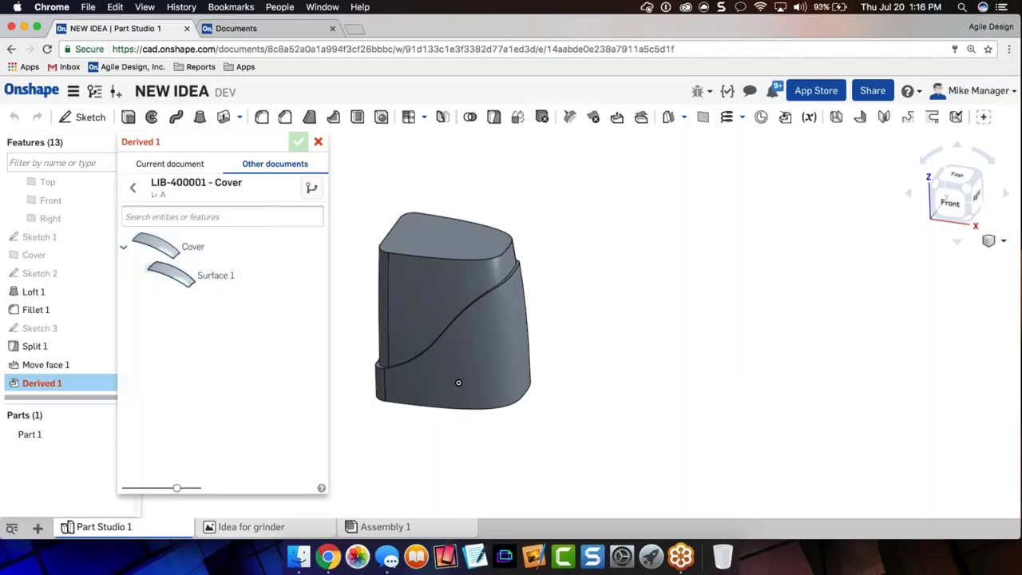
left_click(192, 236)
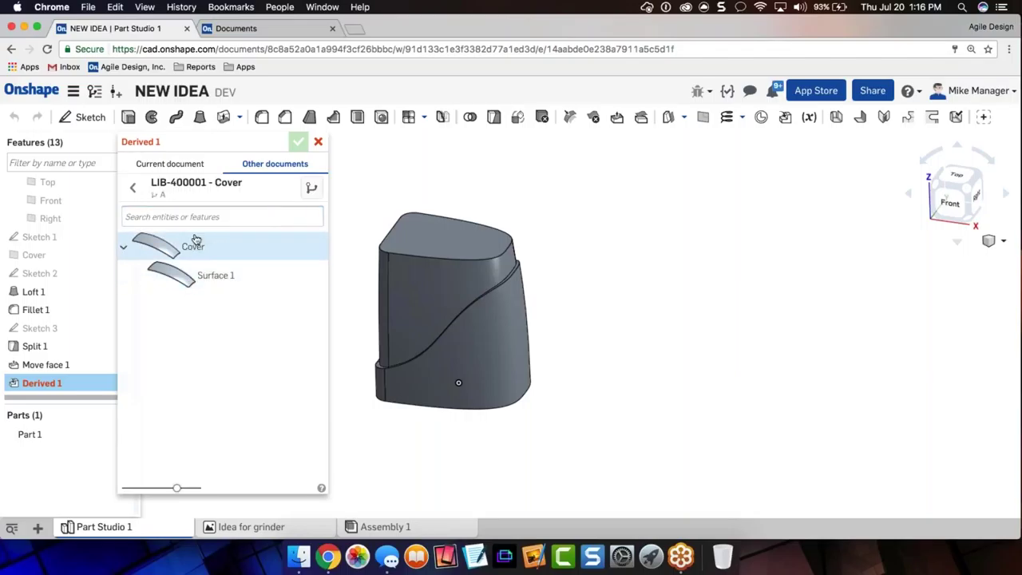
left_click(229, 278)
left_click(298, 141)
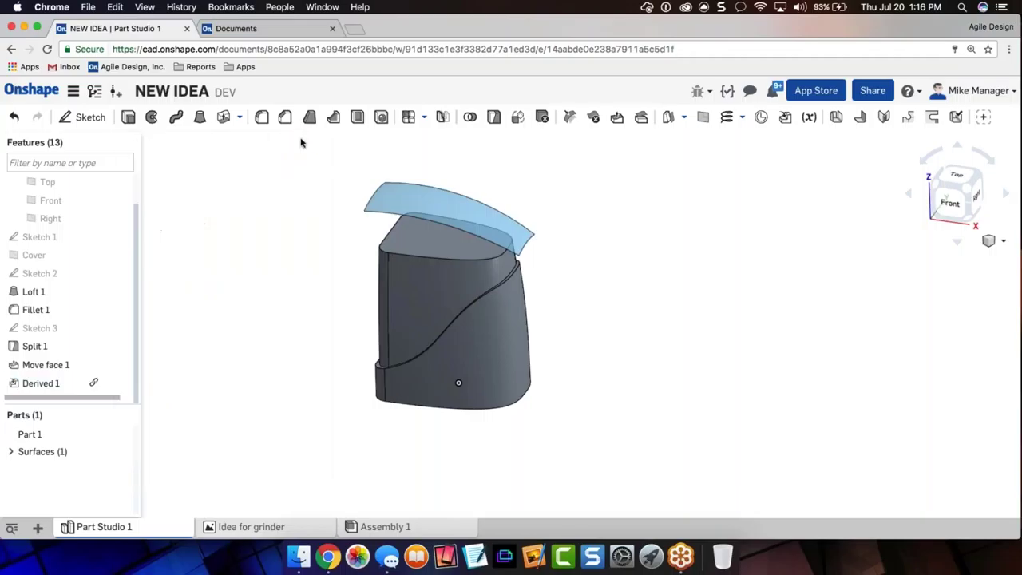
mouse_move(275, 316)
right_mouse_down()
mouse_move(315, 269)
mouse_move(289, 310)
right_mouse_up()
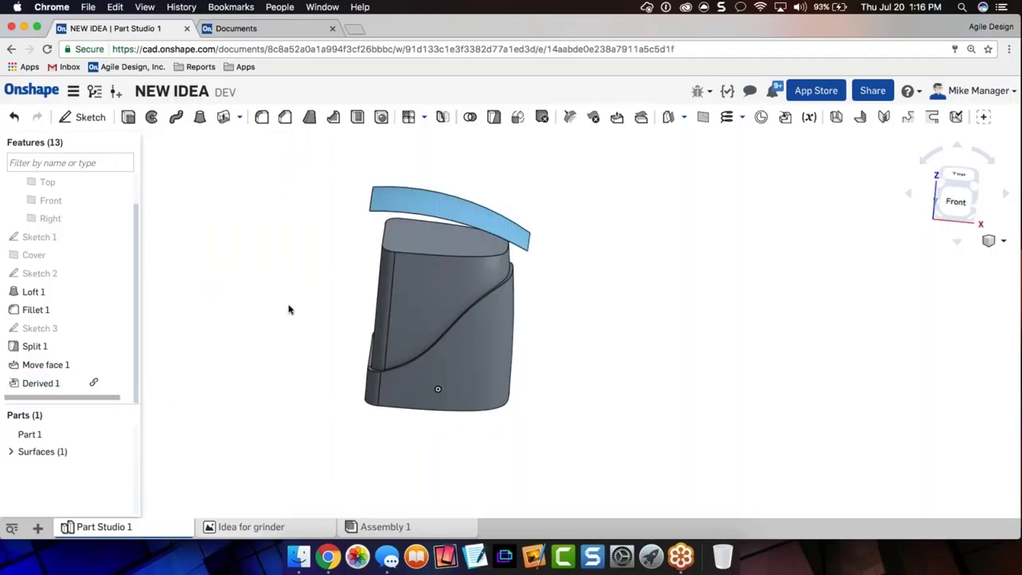
- Replace the part's top face with the imported curved surface
left_click(616, 117)
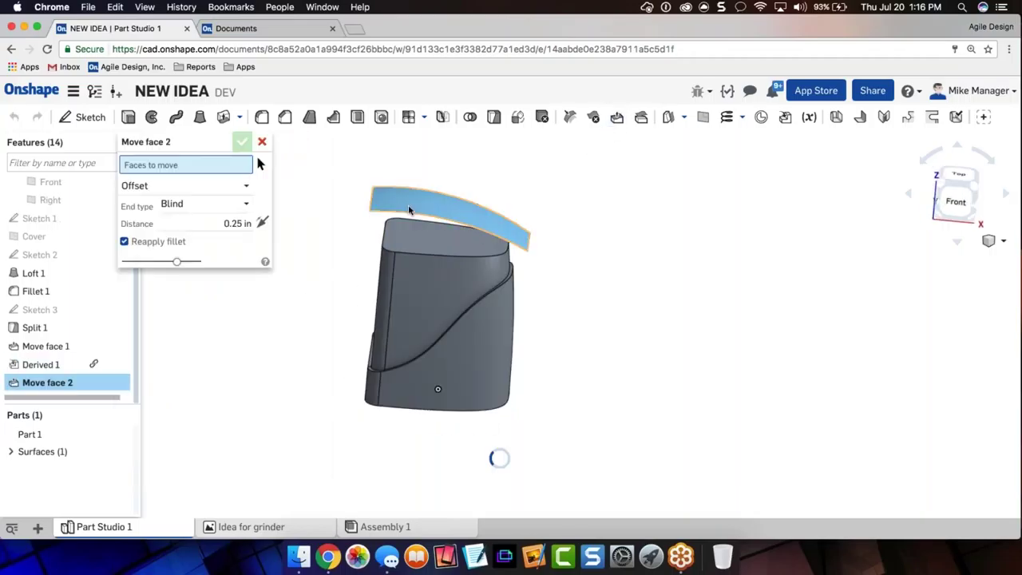
left_click(262, 141)
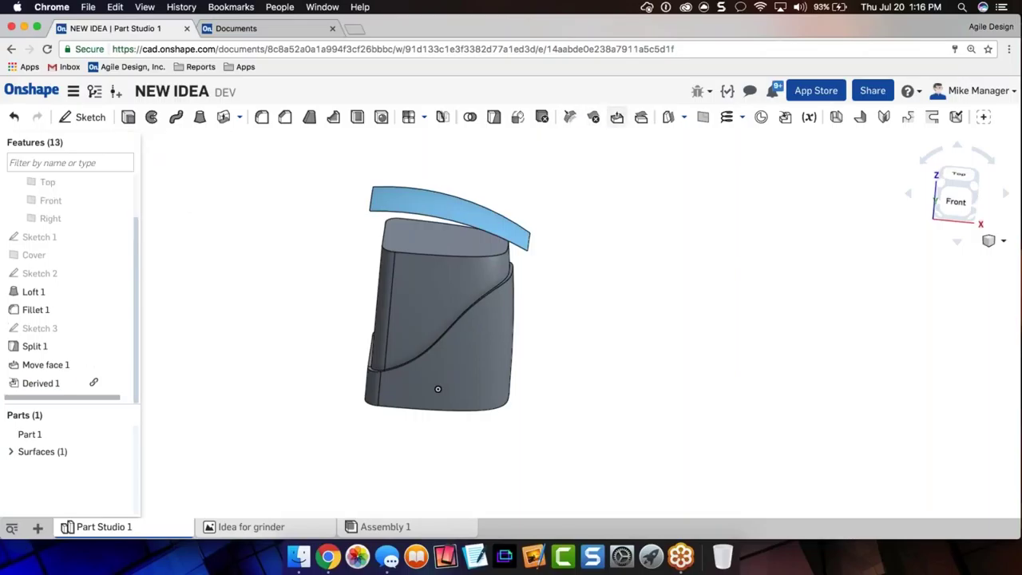
left_click(640, 116)
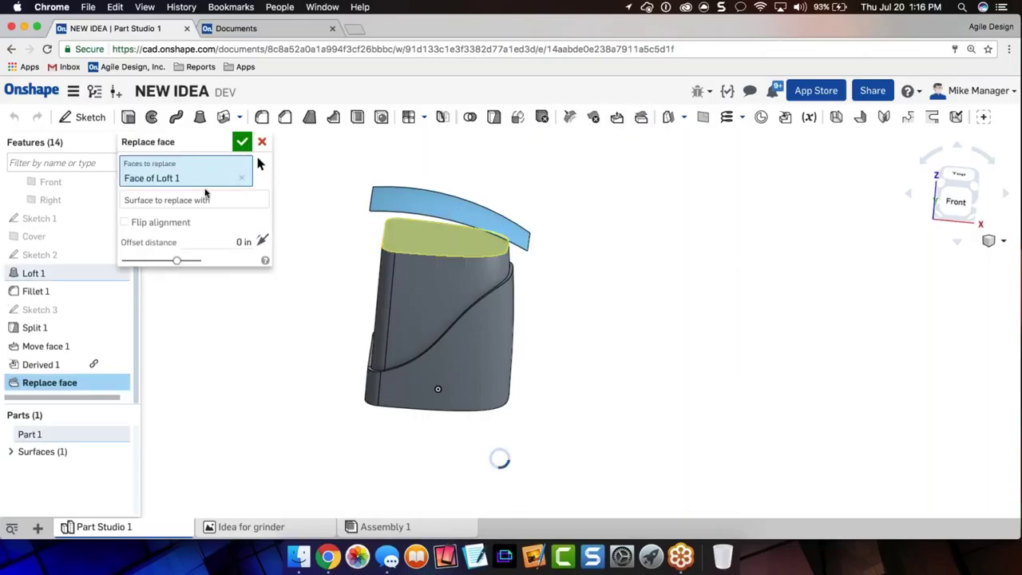
left_click(204, 197)
left_click(411, 210)
key("Return")
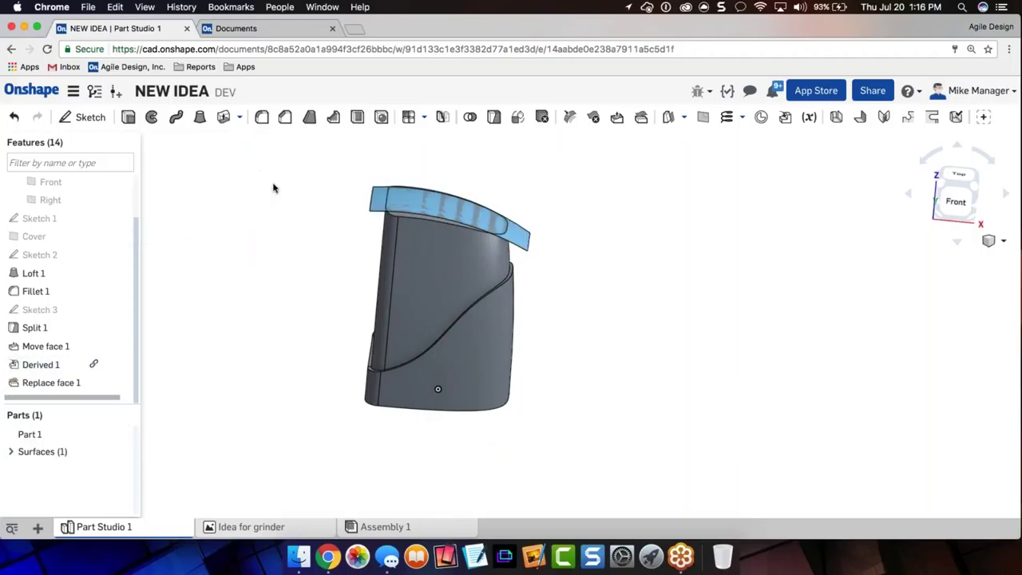
- Delete the imported Surface 1 from the Surfaces list
left_click(11, 452)
right_click(86, 465)
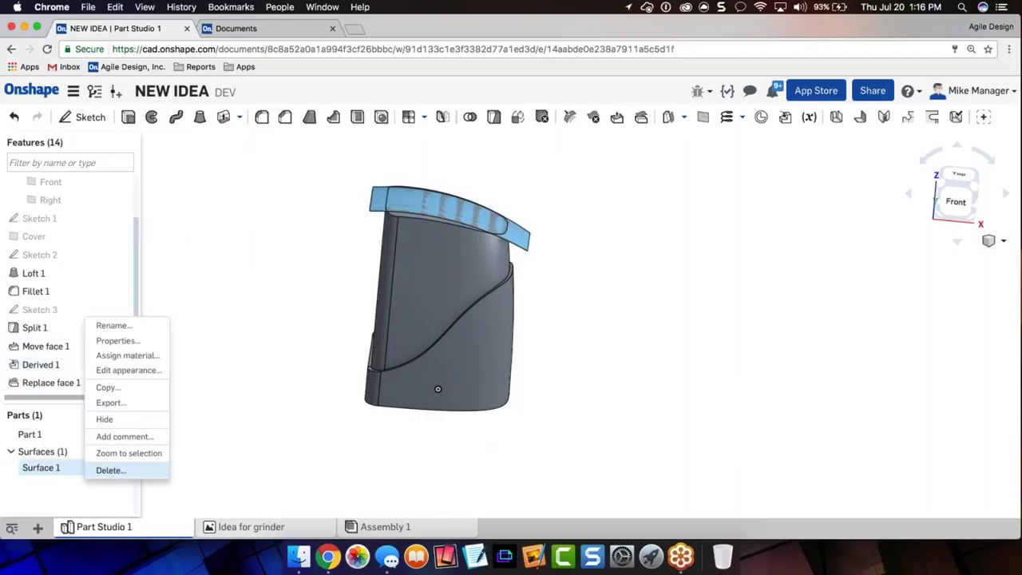
left_click(108, 531)
left_click(241, 141)
right_click_drag(338, 228, 312, 260)
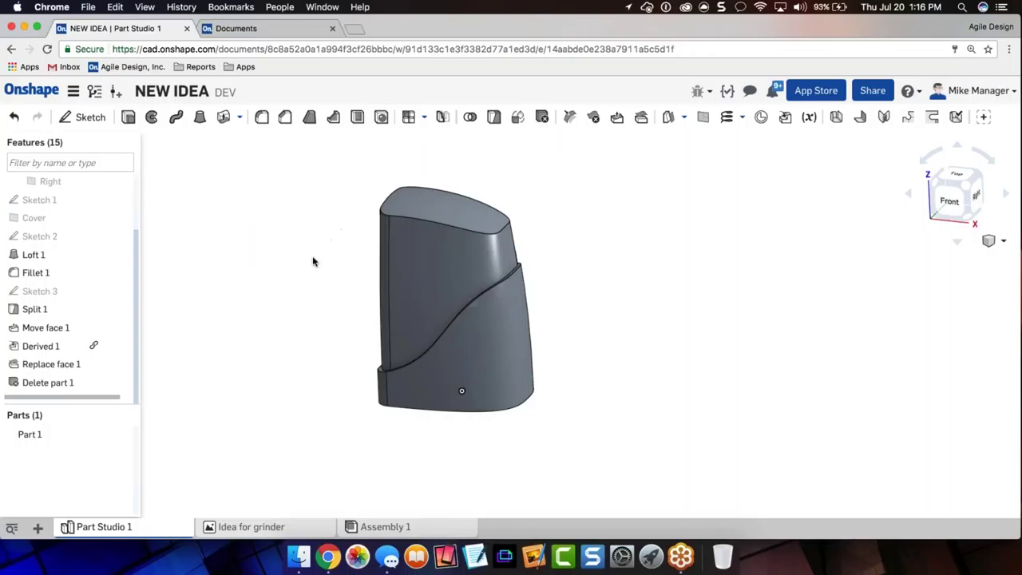
- Split Part 1 in two using the Cover surface
left_click(494, 117)
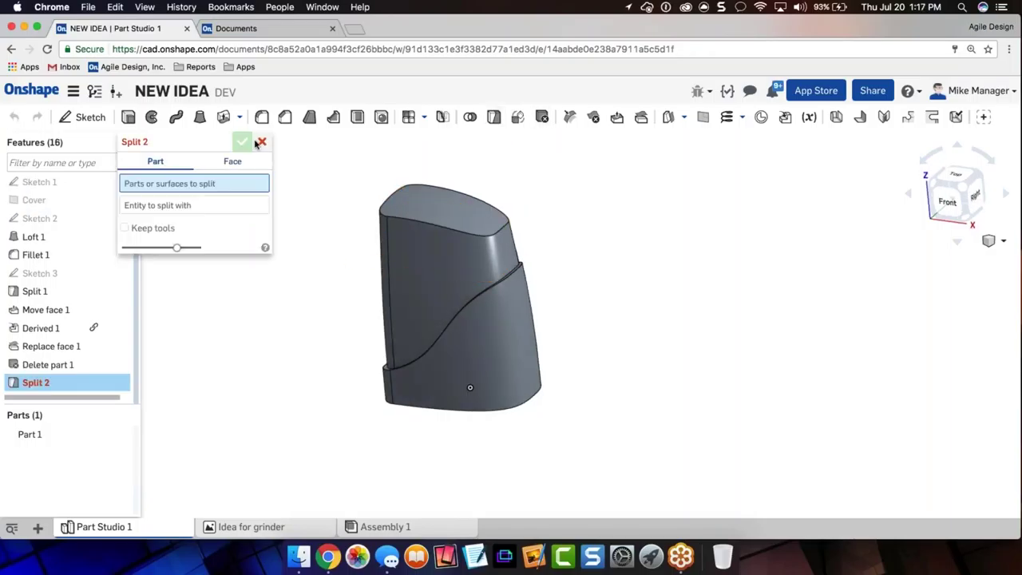
left_click(491, 255)
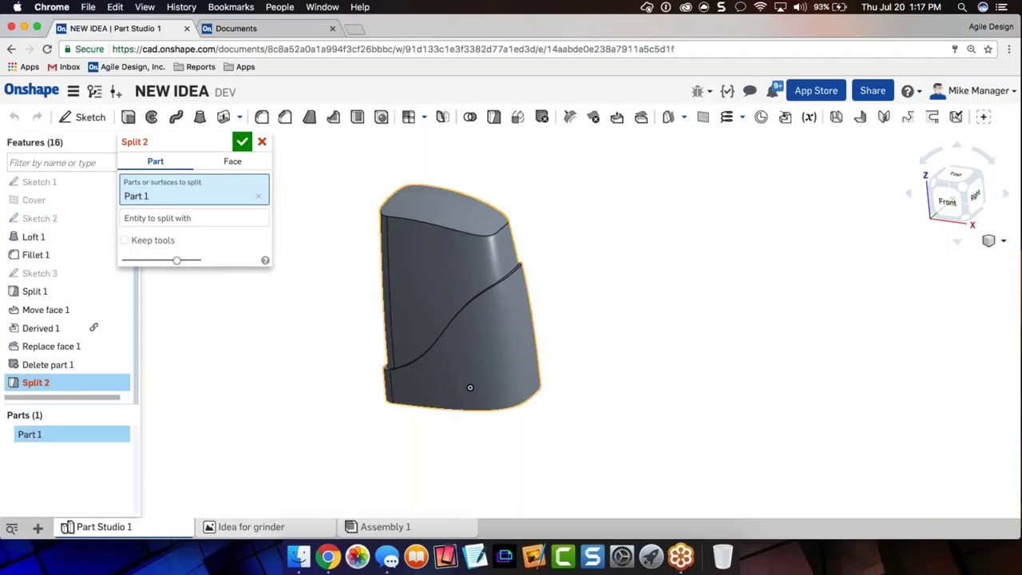
left_click(193, 218)
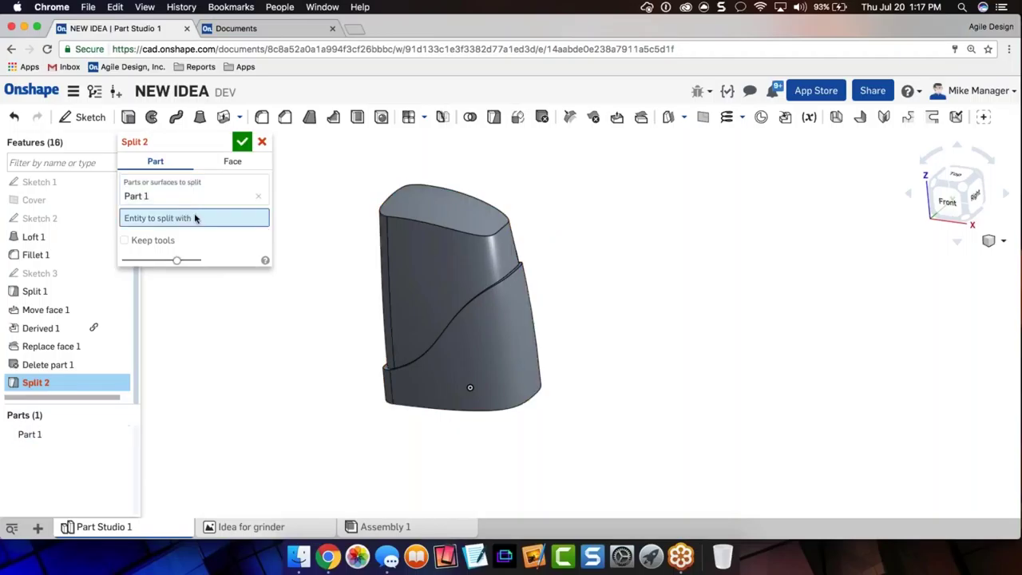
left_click(53, 201)
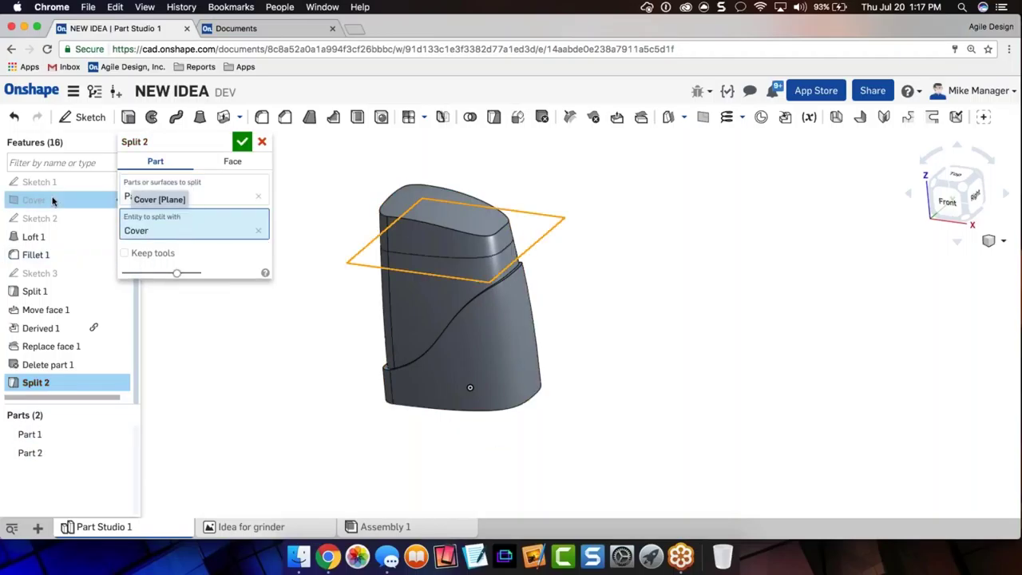
left_click(242, 142)
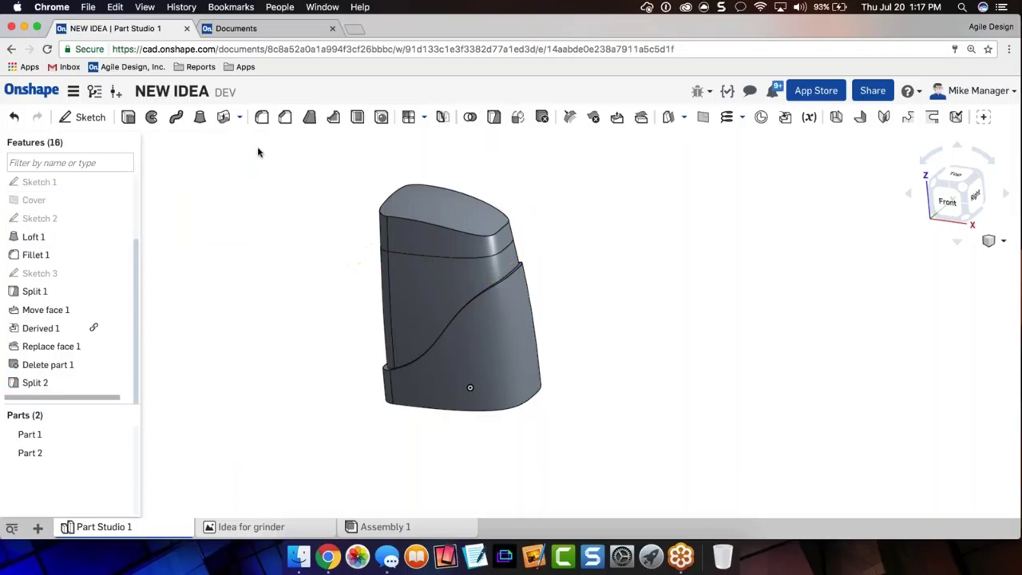
right_click_drag(302, 250, 434, 324)
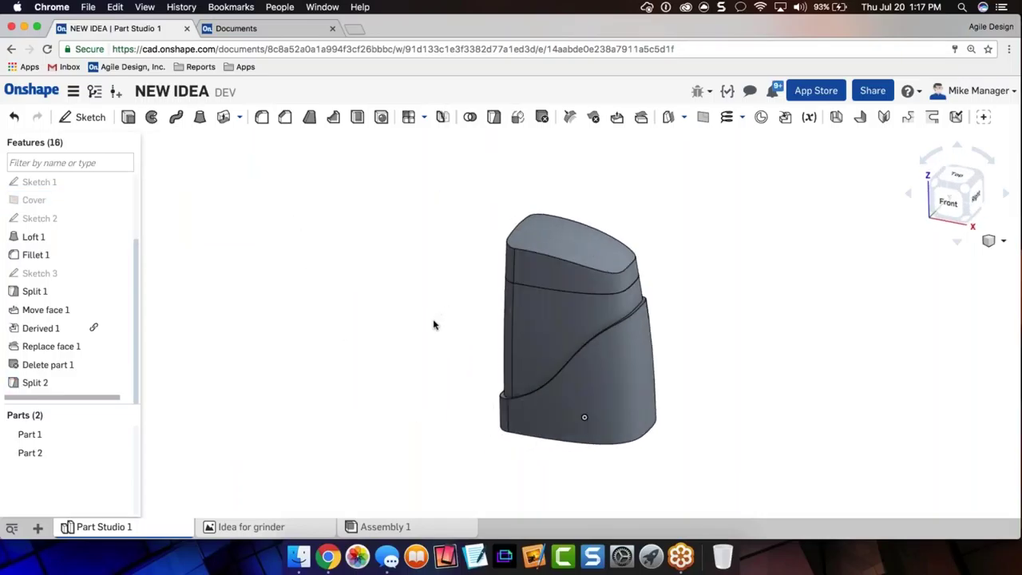
- Select the new top piece, Part 2, and bring up its context menu
left_click(40, 454)
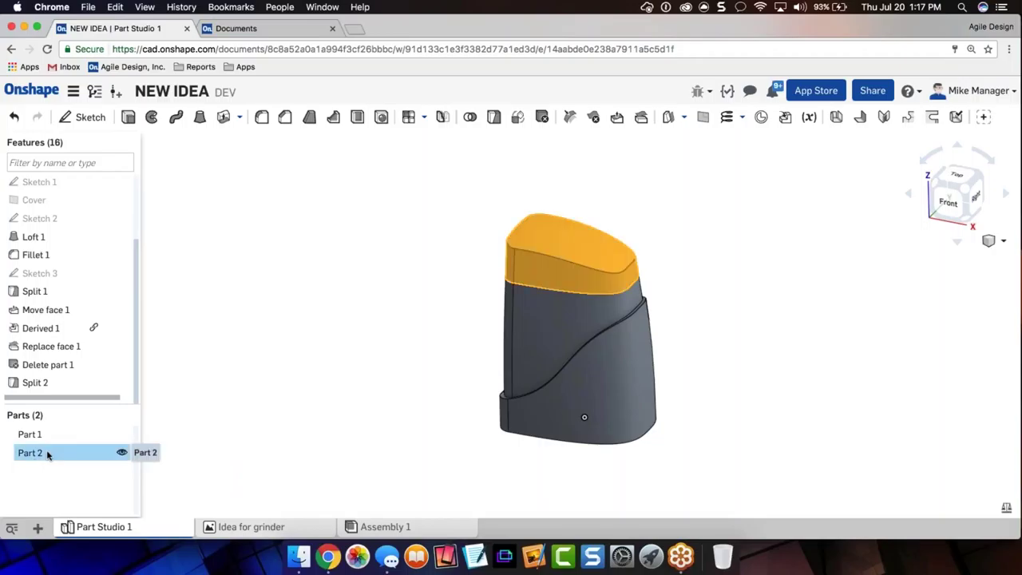
scroll(46, 419, "up", 5, "ctrl")
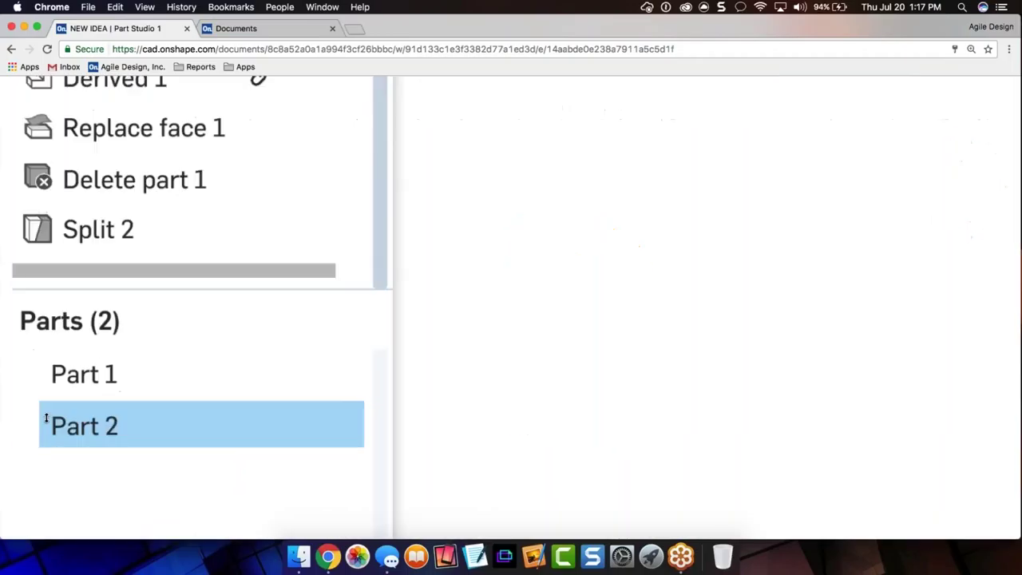
scroll(46, 419, "down", 5, "ctrl")
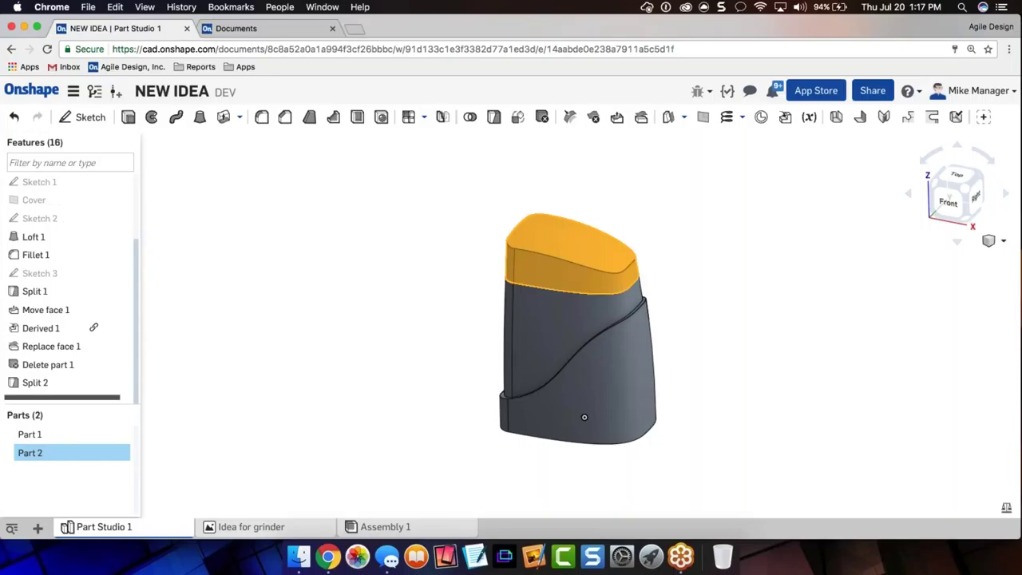
right_click(75, 450)
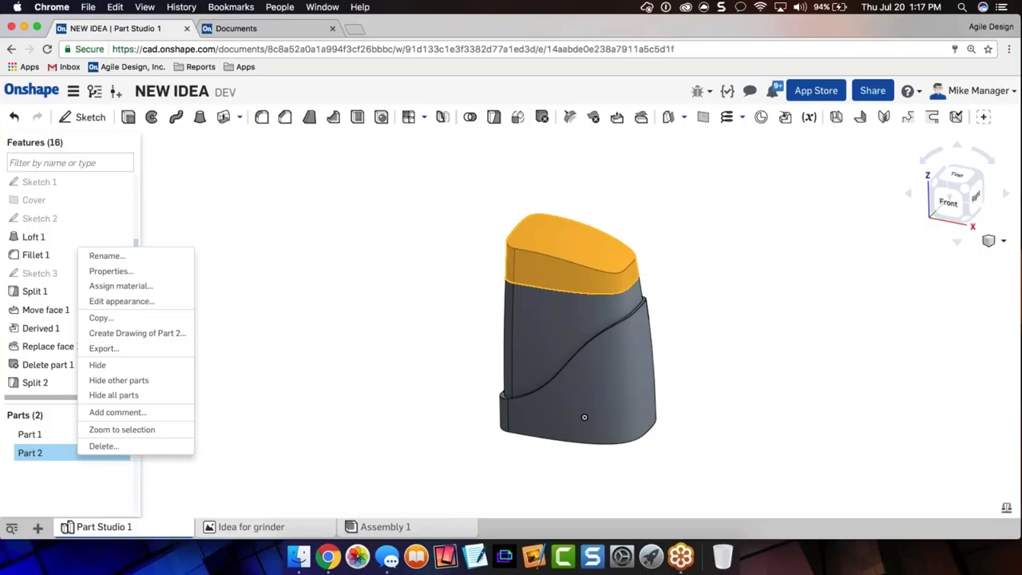
- Rename Part 2 to BASE, then view Part 1's properties without changing them
left_click(104, 256)
type("BASE")
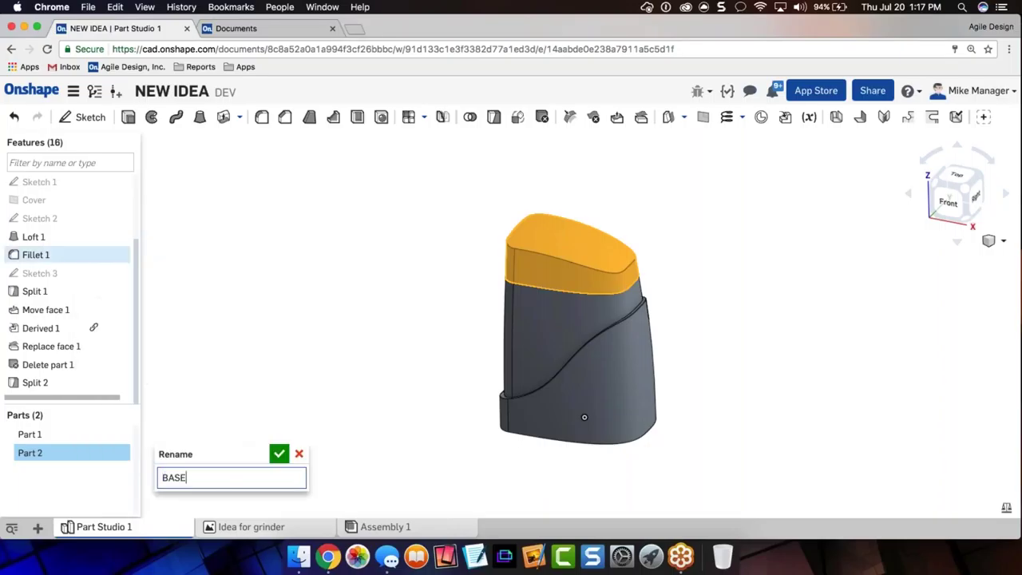
left_click(279, 454)
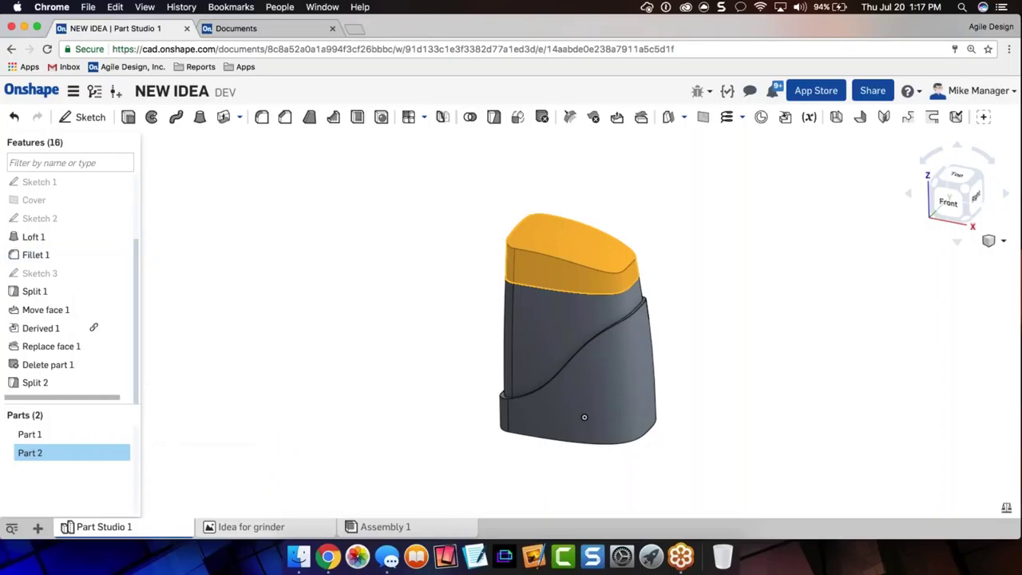
key("Escape")
right_click(29, 434)
left_click(84, 253)
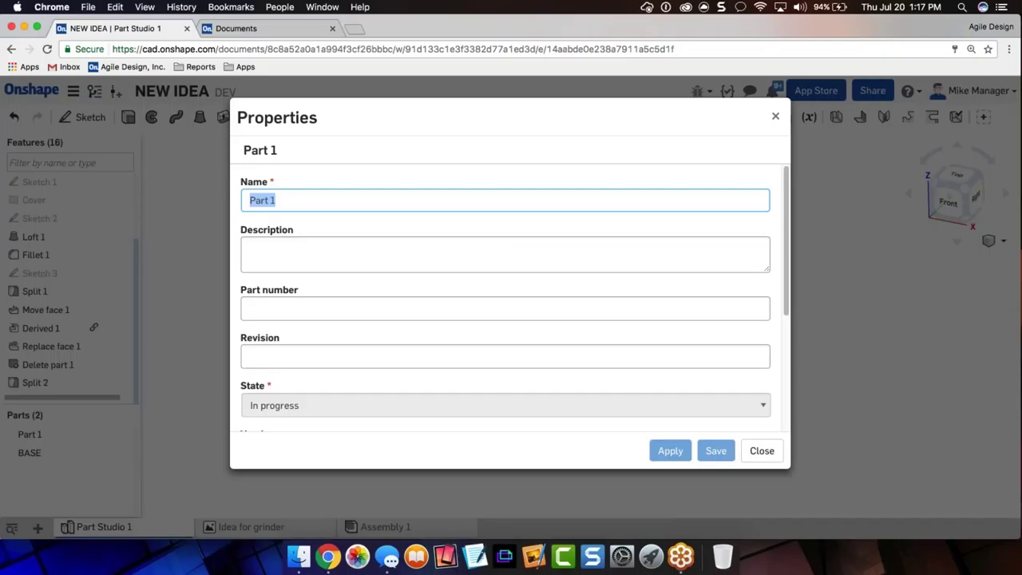
left_click(762, 450)
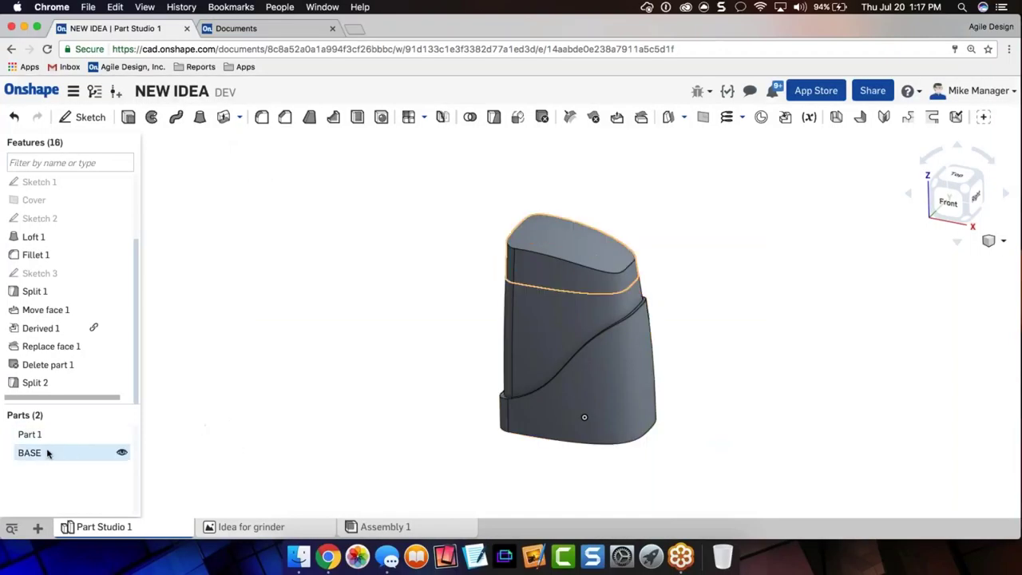
- Rename the BASE part to COVER
right_click(47, 453)
left_click(88, 257)
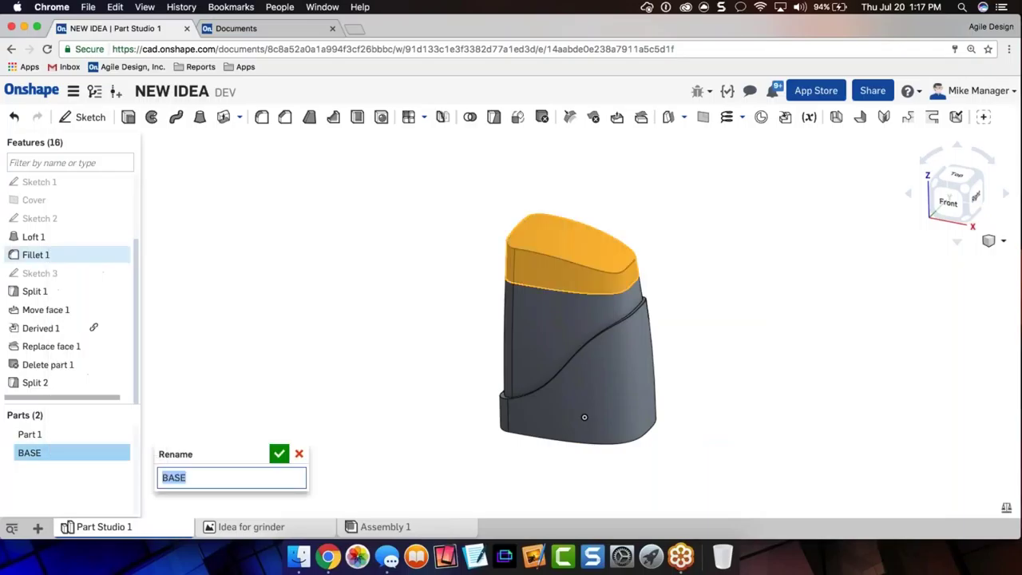
type("COVER")
key("Return")
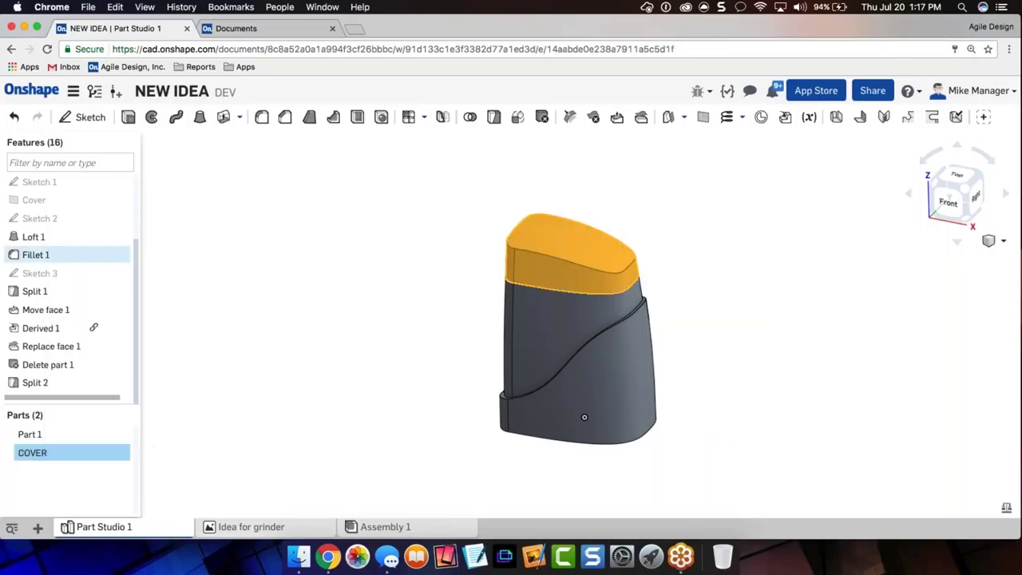
left_click(297, 360)
right_click(32, 433)
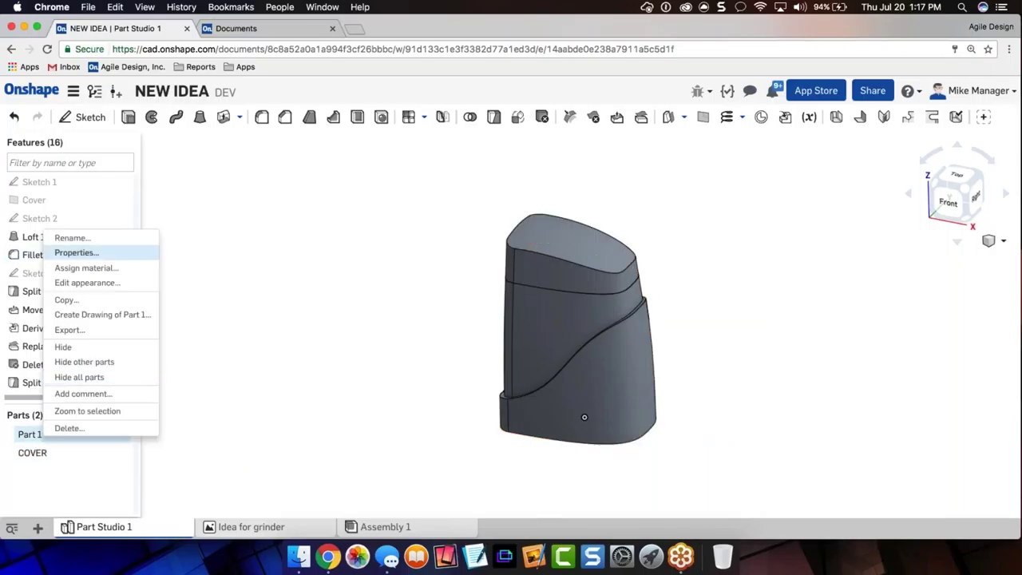
- Save Part 1 as BASE with description 'Base, Coffee Grinder' and part number ON-100002-11
left_click(74, 253)
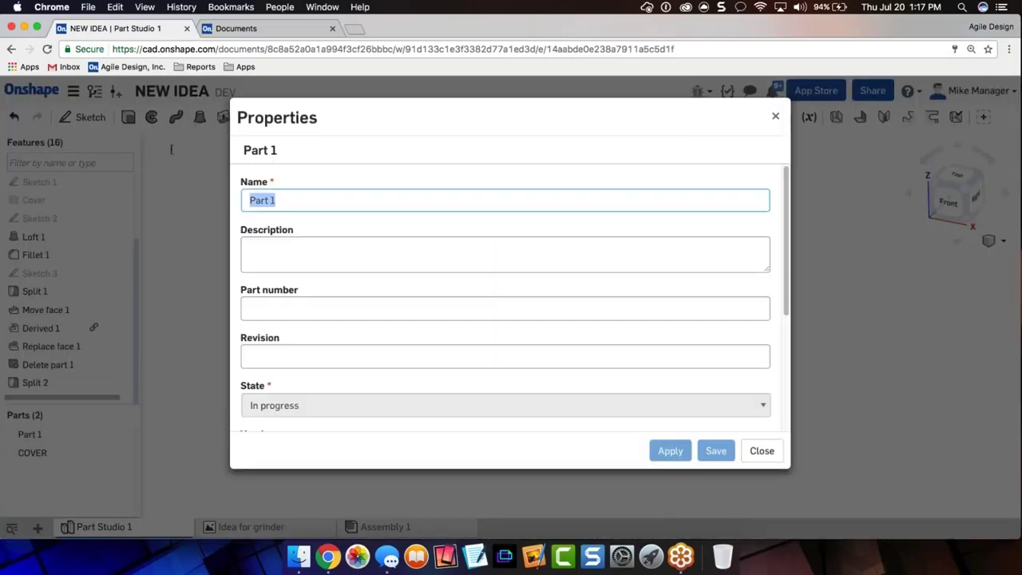
type("BASE")
left_click(279, 247)
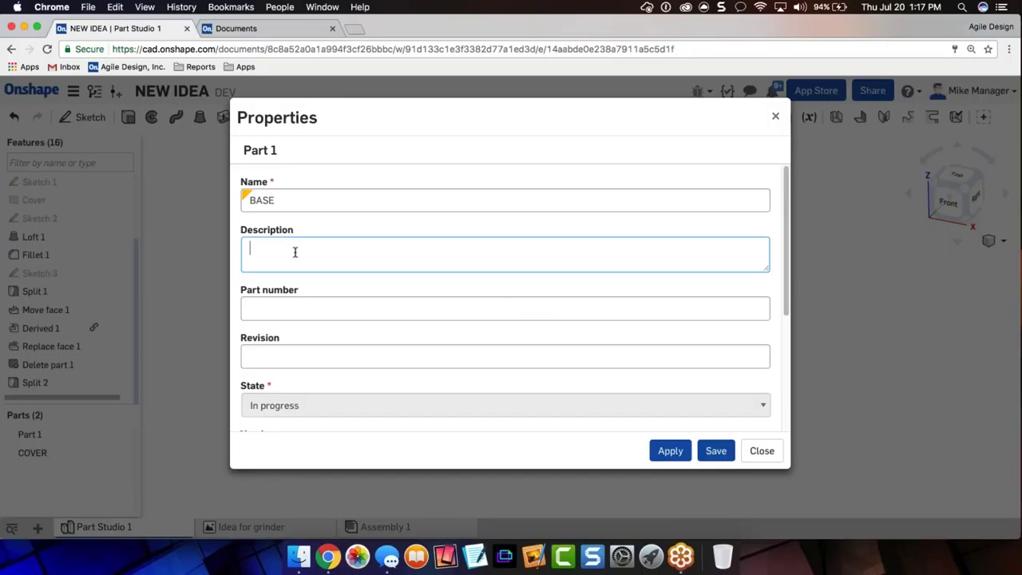
type("Base, Coffee Grinder")
left_click(505, 308)
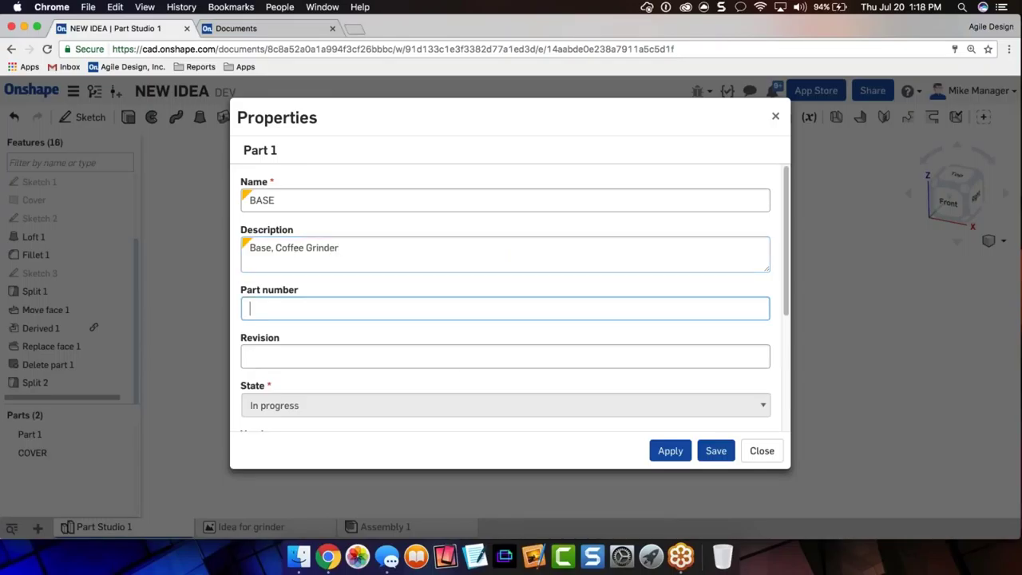
type("ON-100002-11")
scroll(303, 342, "down", 5)
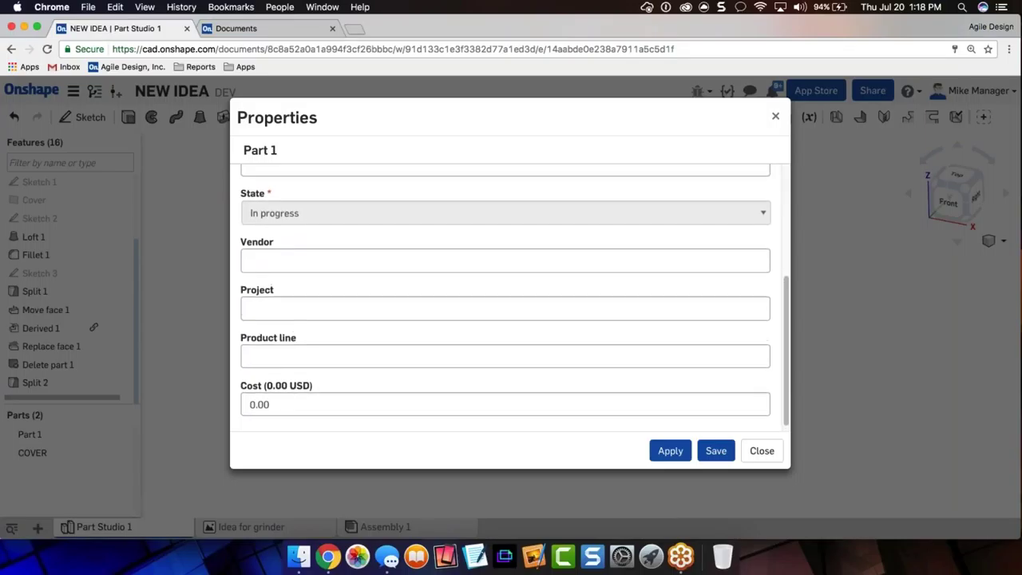
scroll(308, 392, "up", 5)
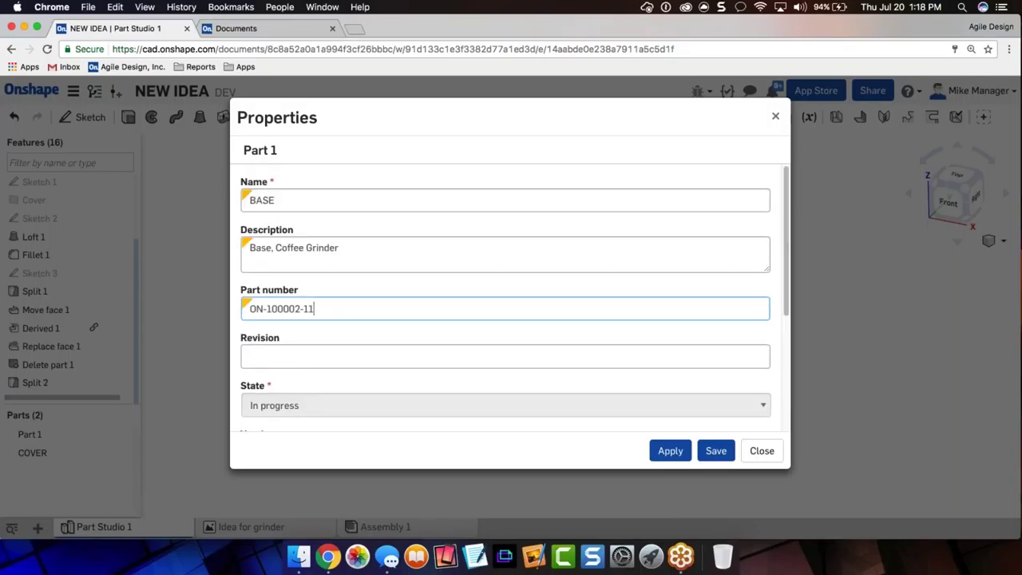
key("super+a")
key("super+c")
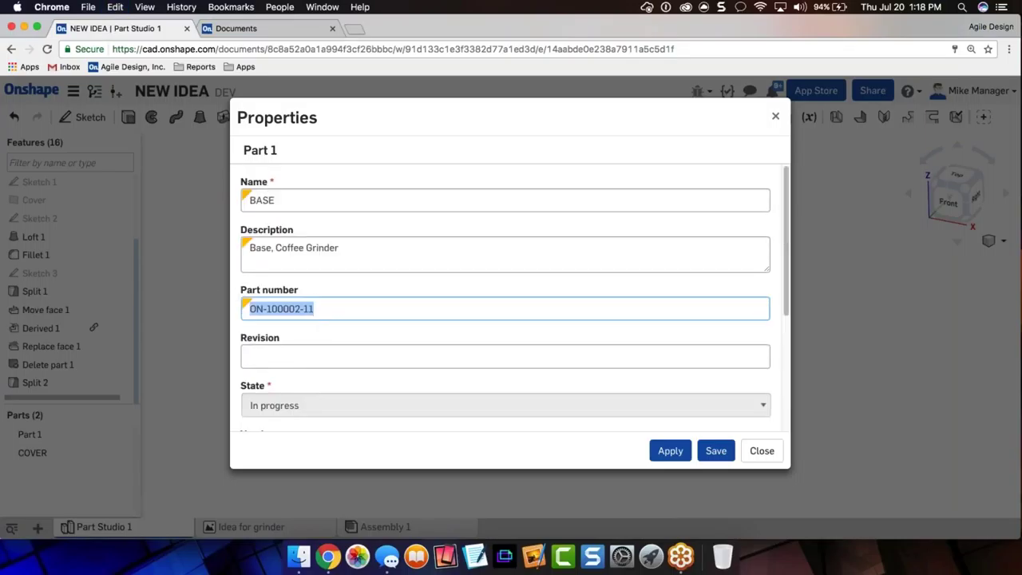
left_click(716, 450)
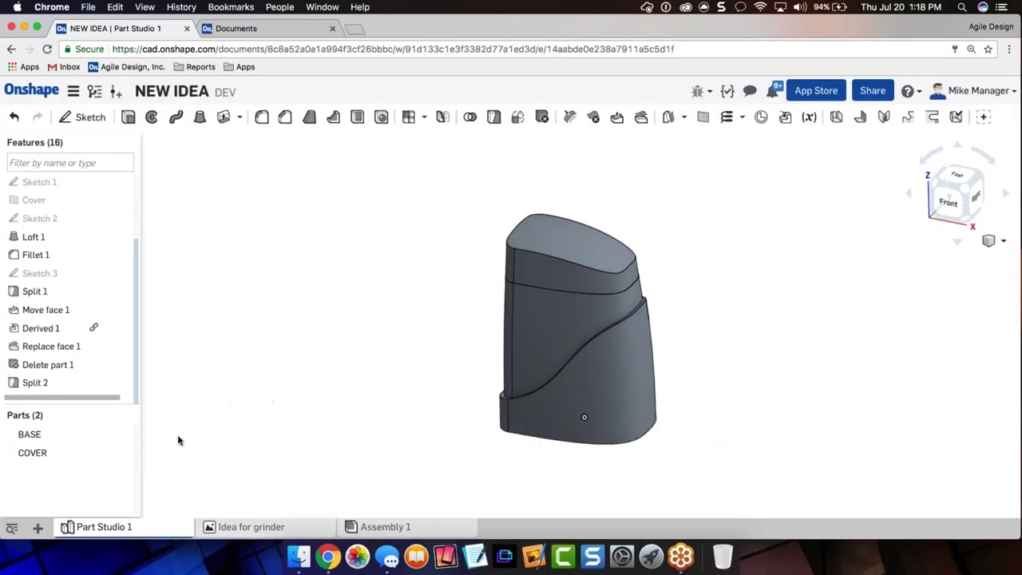
right_click(95, 455)
- Give COVER the pasted part number and description 'Cover, Coffee Grinder', then save
left_click(112, 276)
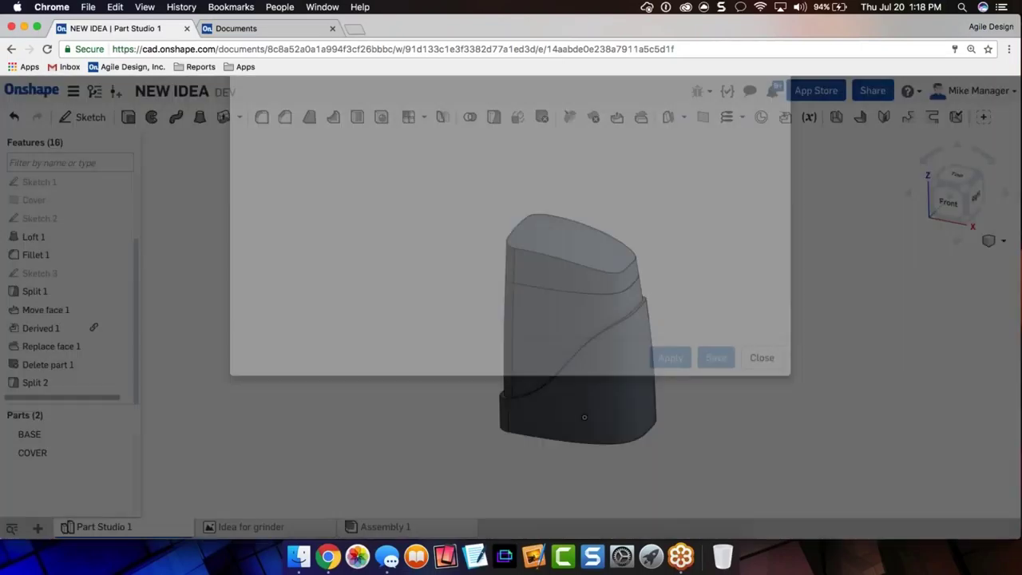
left_click(280, 309)
key("super+v")
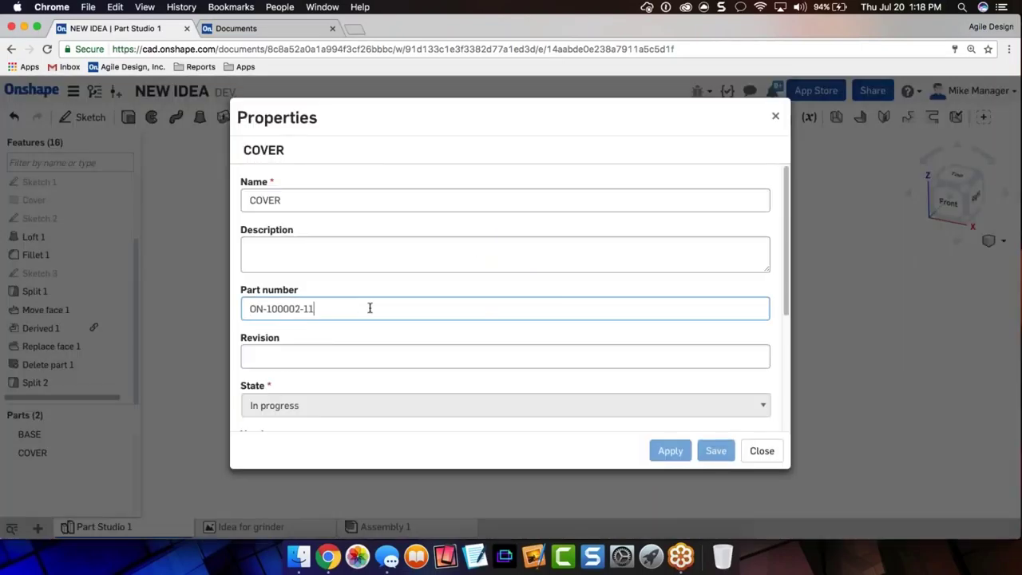
left_click(300, 251)
type("Cover, Coffee Grinder")
left_click(715, 450)
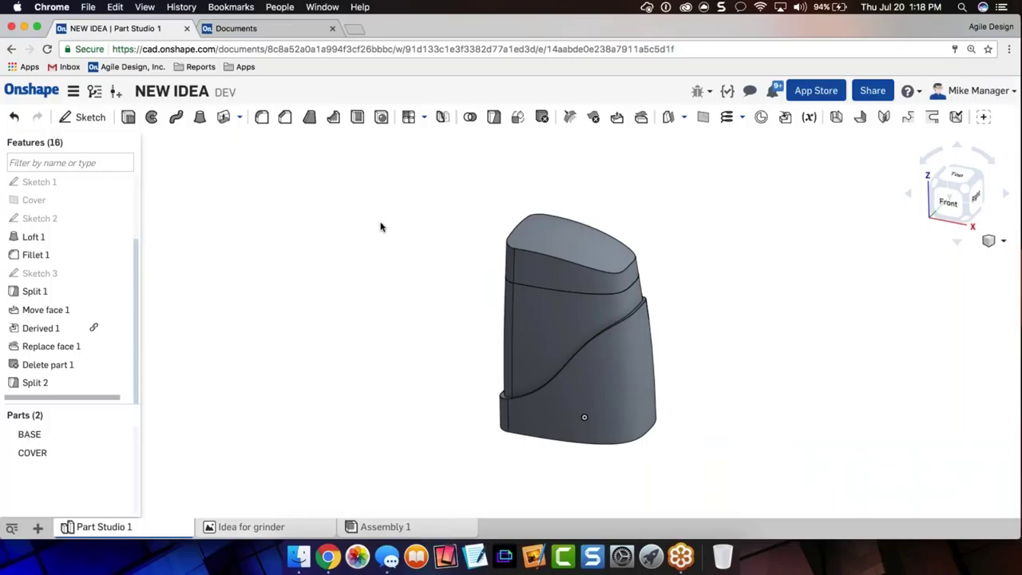
- Move the Documents tab first and list Agile Design, Inc. documents created by me
left_click(257, 29)
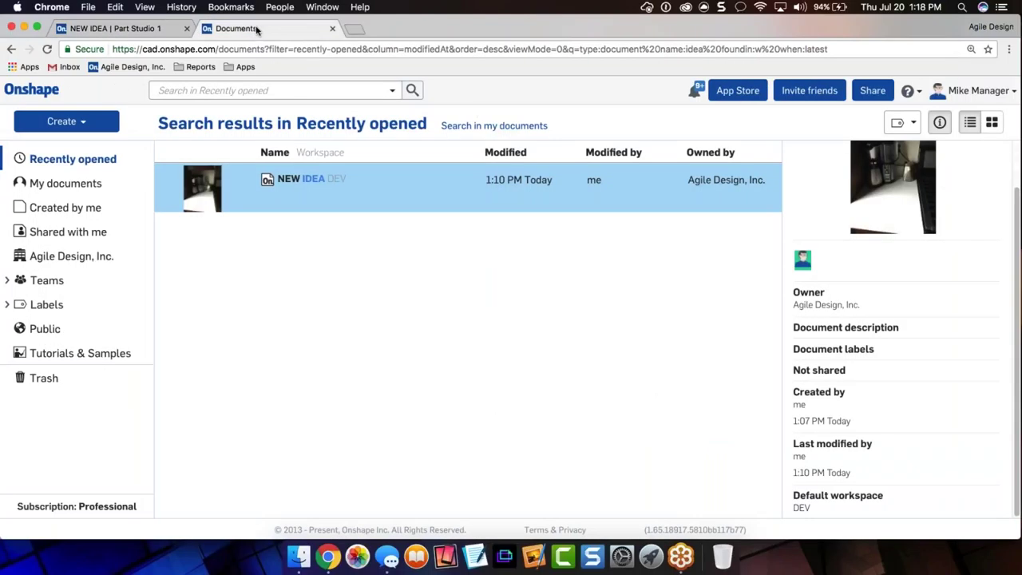
left_click(103, 30)
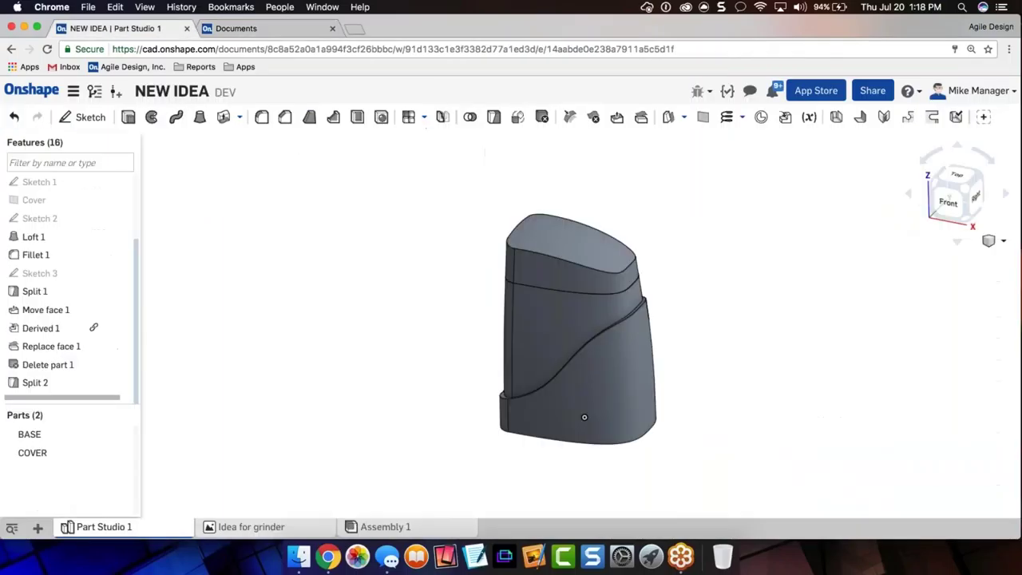
left_click(280, 36)
left_click_drag(276, 38, 154, 22)
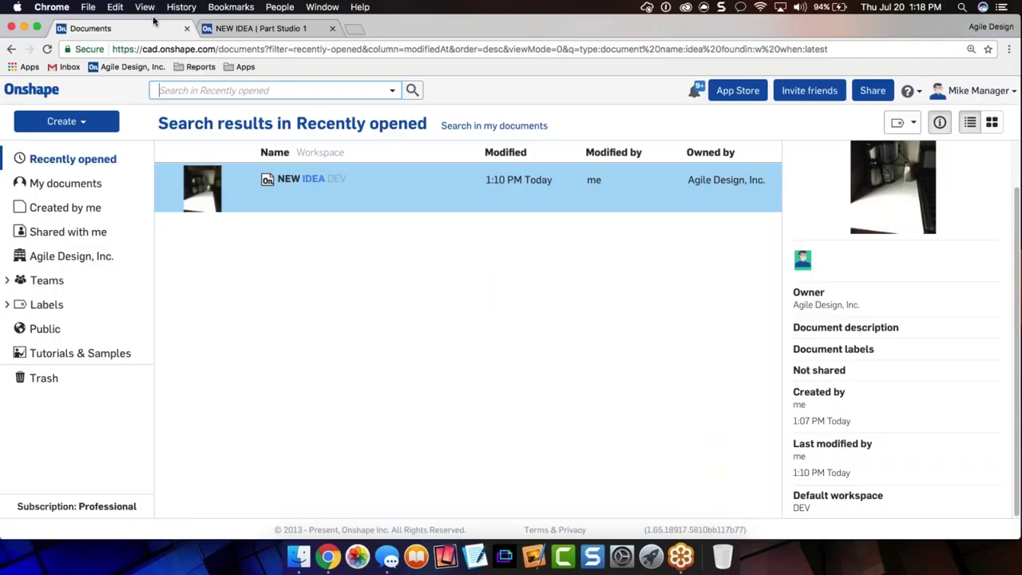
left_click(298, 29)
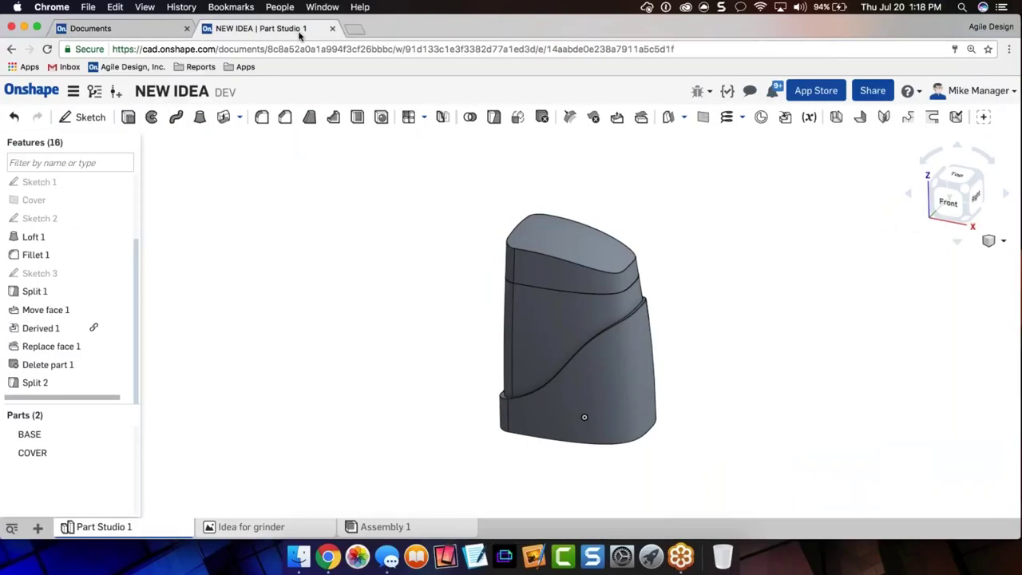
left_click(145, 30)
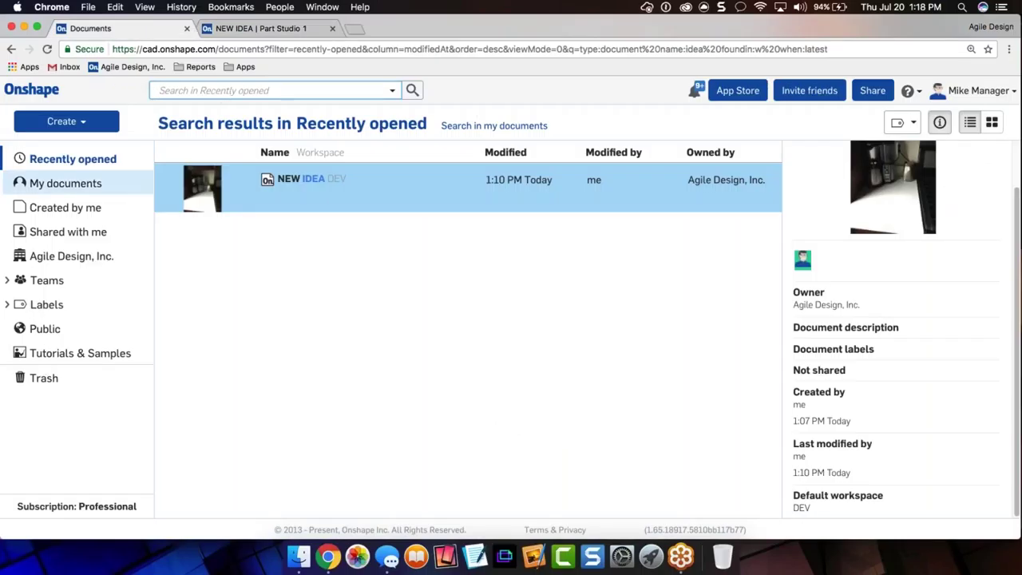
left_click(95, 256)
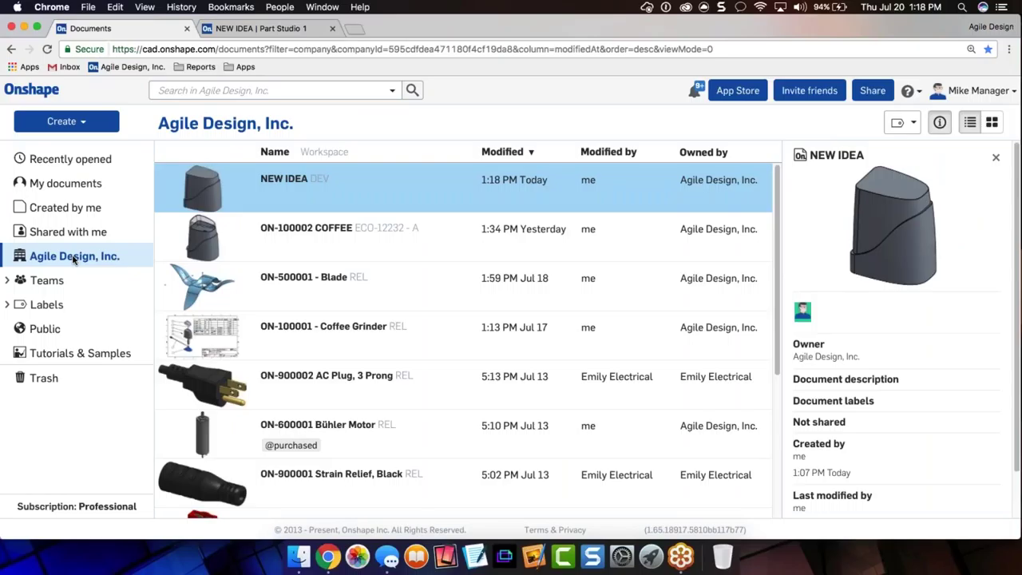
left_click(60, 207)
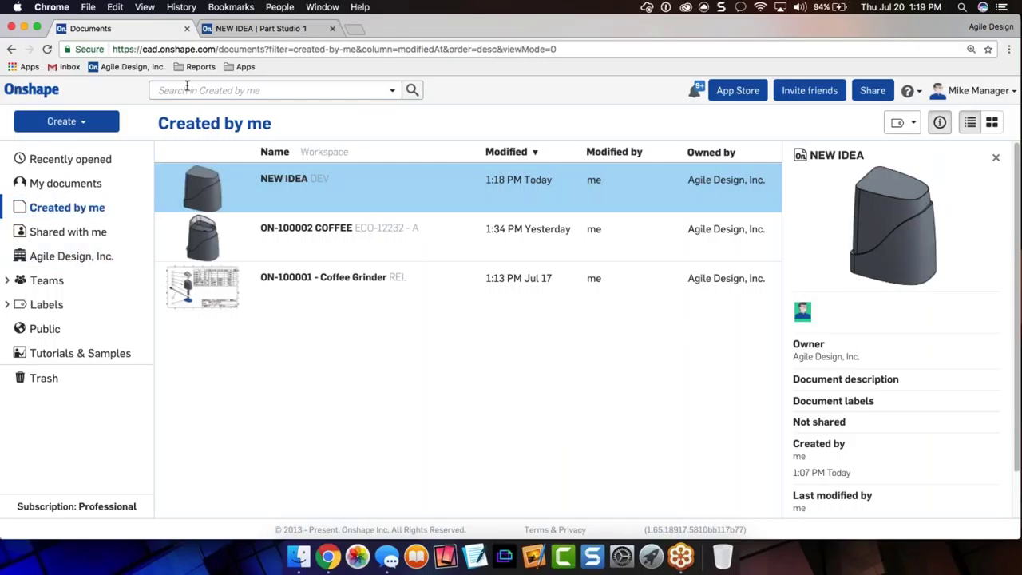
left_click(217, 87)
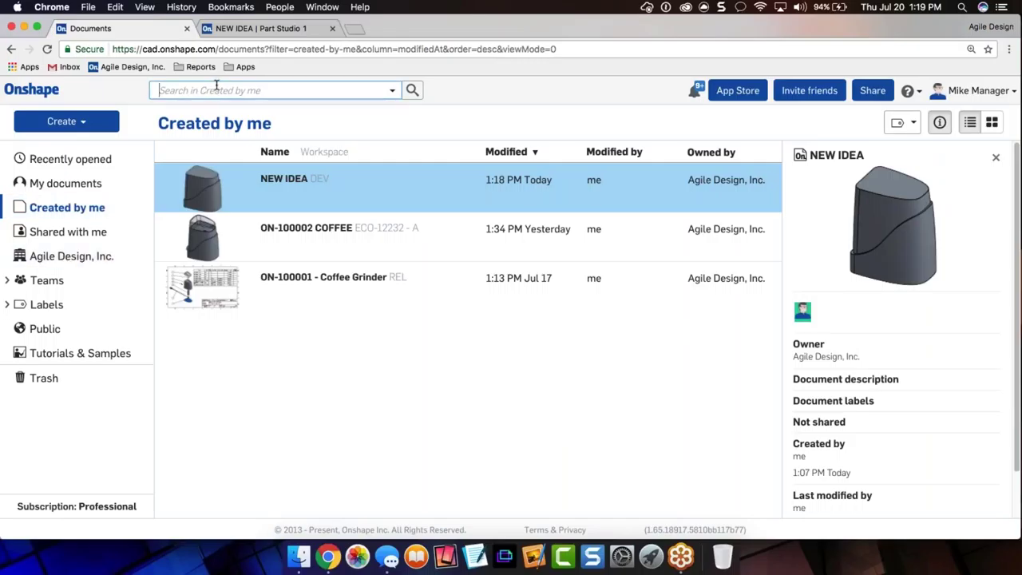
- Search for parts with 'coffee' in the description, then return to the NEW IDEA part studio
left_click(392, 92)
left_click(312, 121)
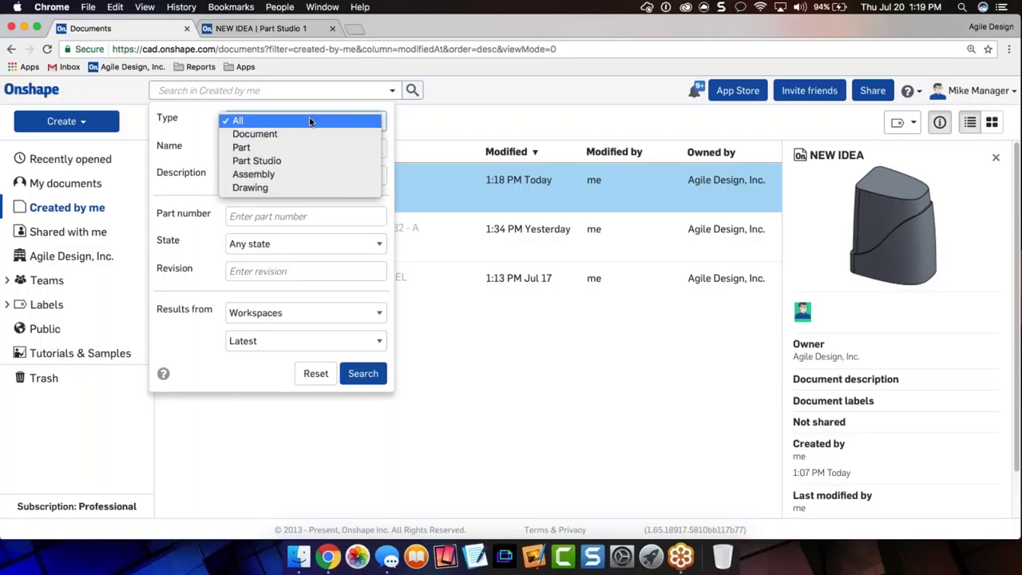
left_click(287, 147)
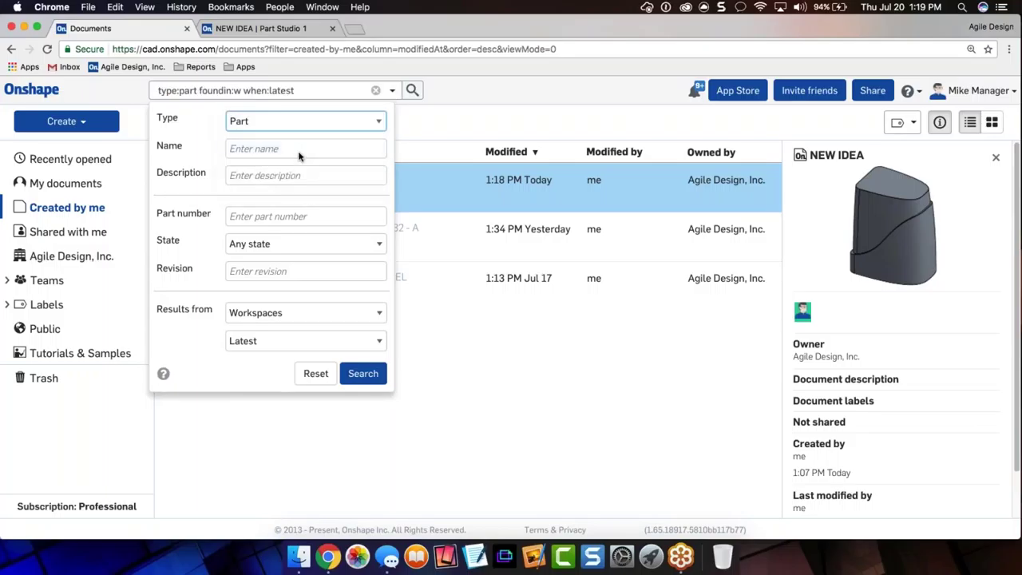
left_click(260, 174)
type("coffee")
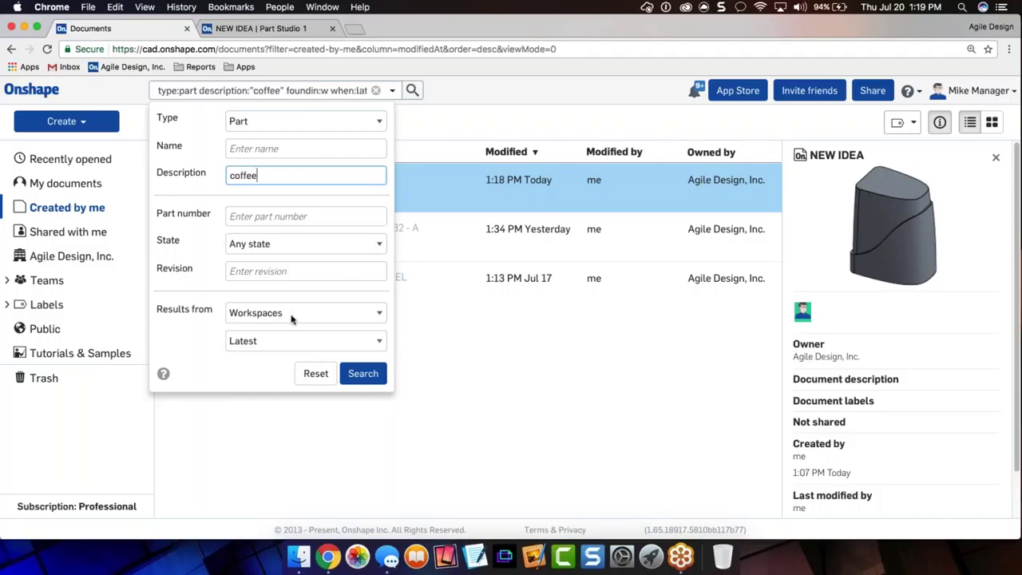
left_click(363, 373)
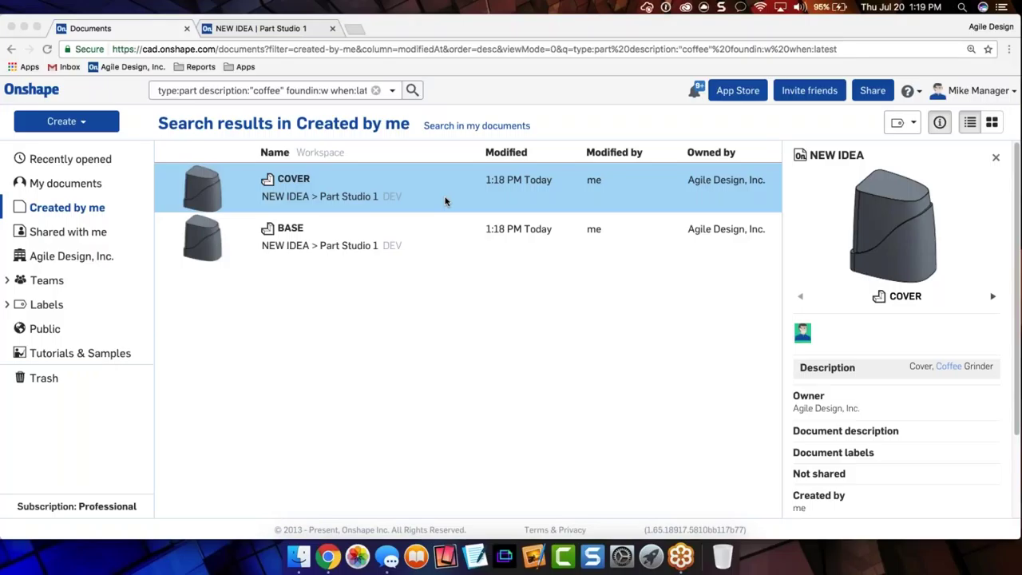
left_click(228, 30)
left_click(229, 30)
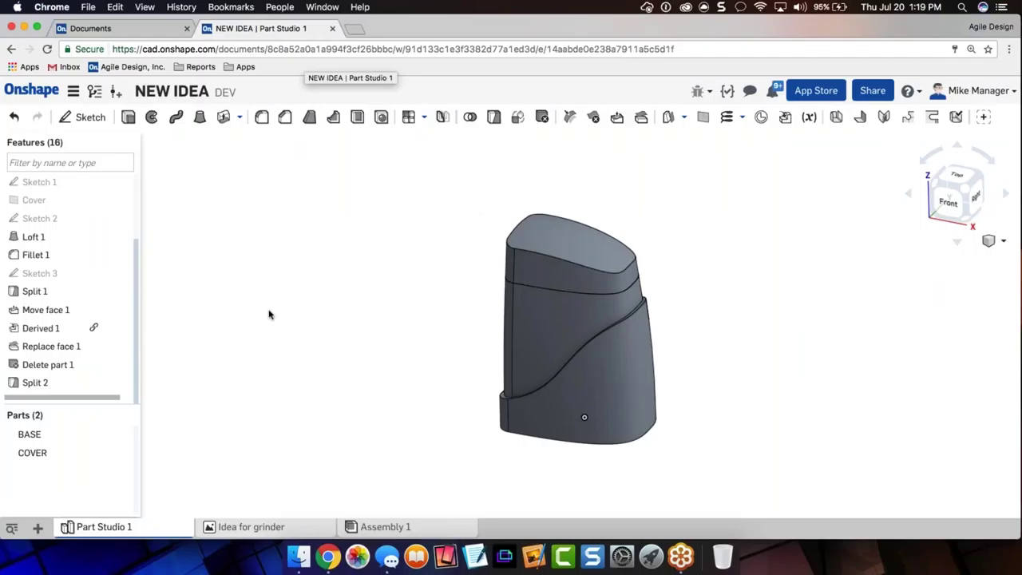
- Round the COVER's top face edges with a 0.2 in fillet (Fillet 2)
left_click(535, 231)
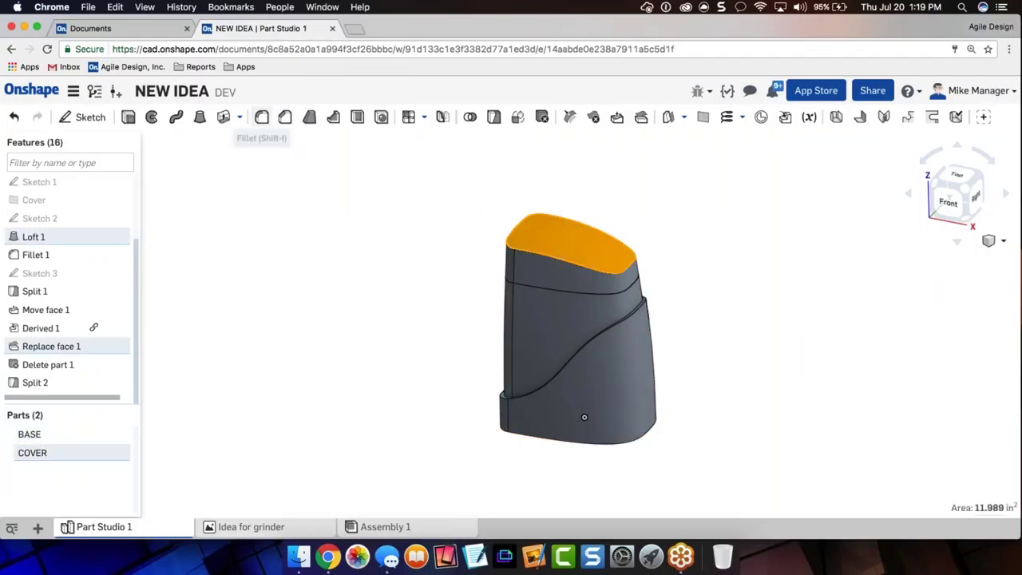
left_click(261, 117)
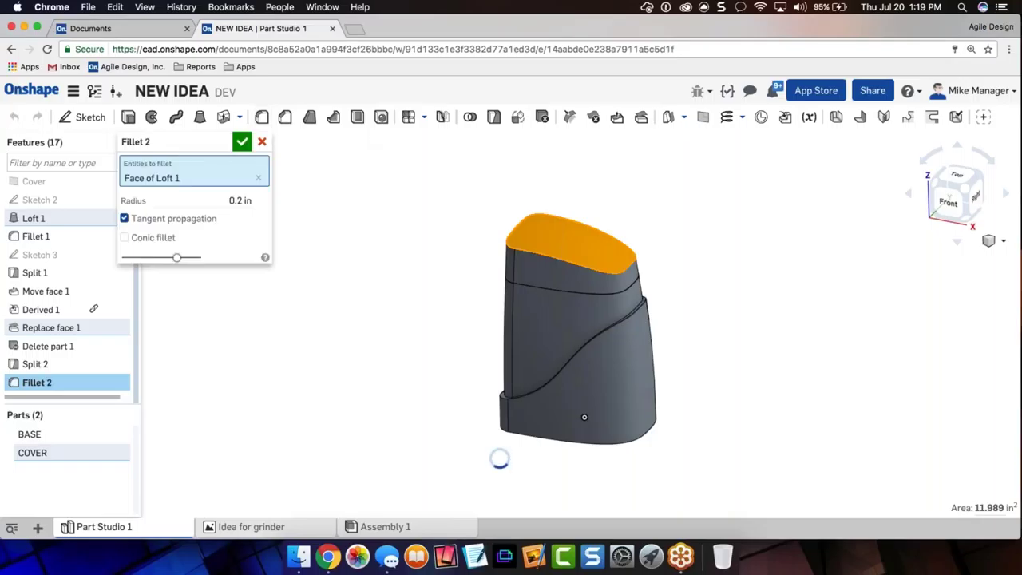
key("Return")
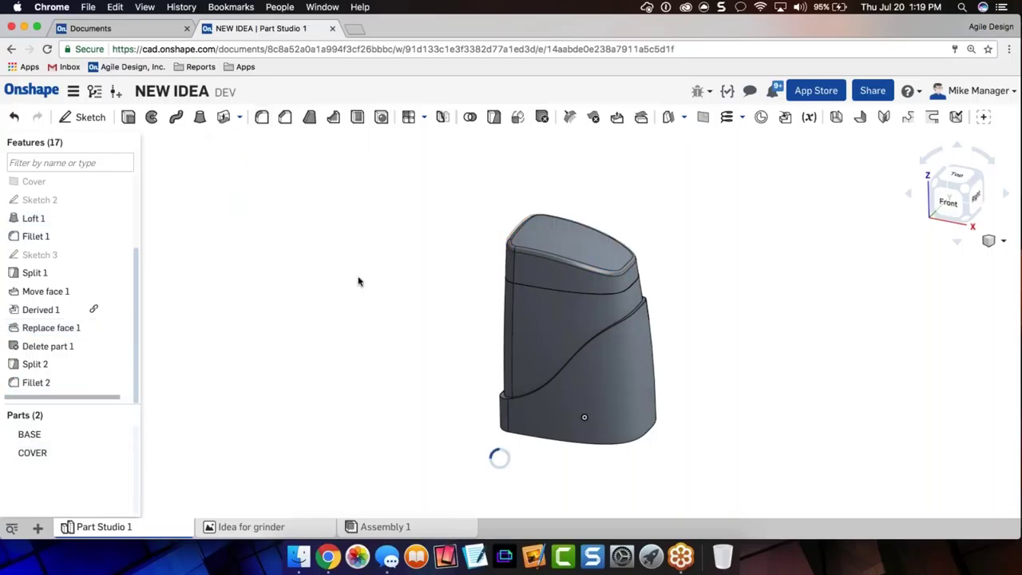
right_click(46, 454)
- Keep COVER instead of deleting it and set its appearance opacity to 0.60
left_click(74, 452)
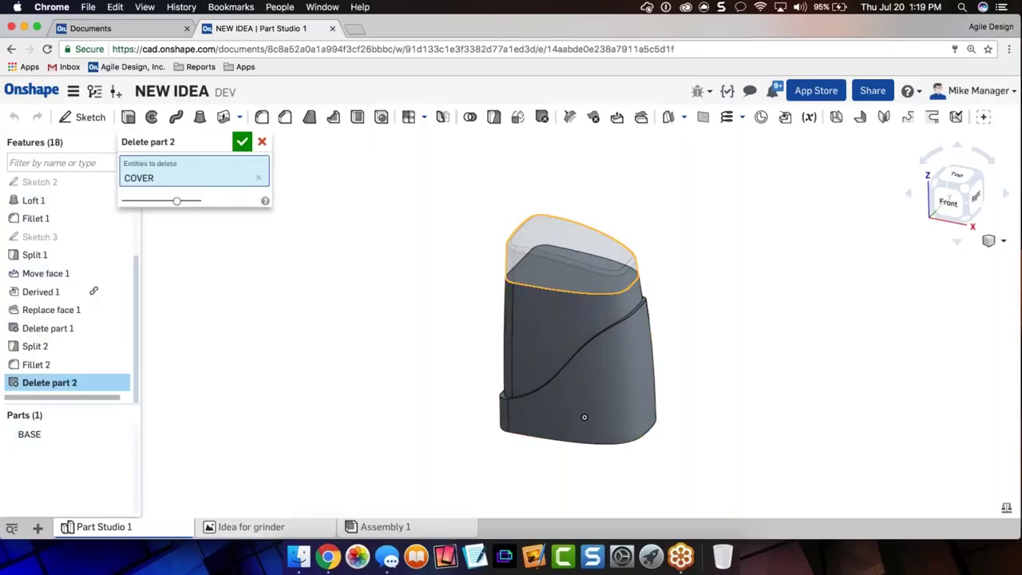
left_click(264, 141)
right_click(48, 452)
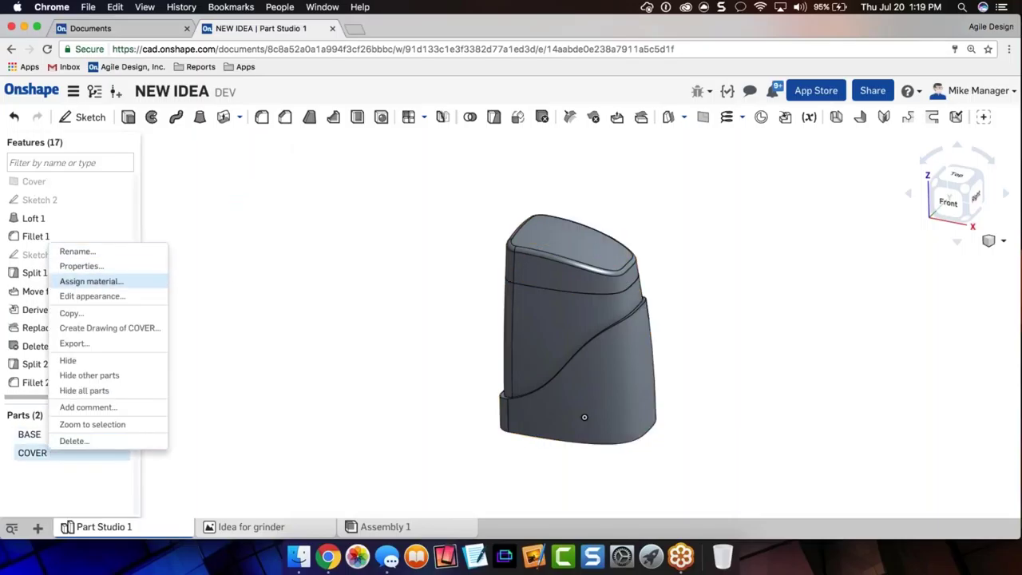
left_click(91, 296)
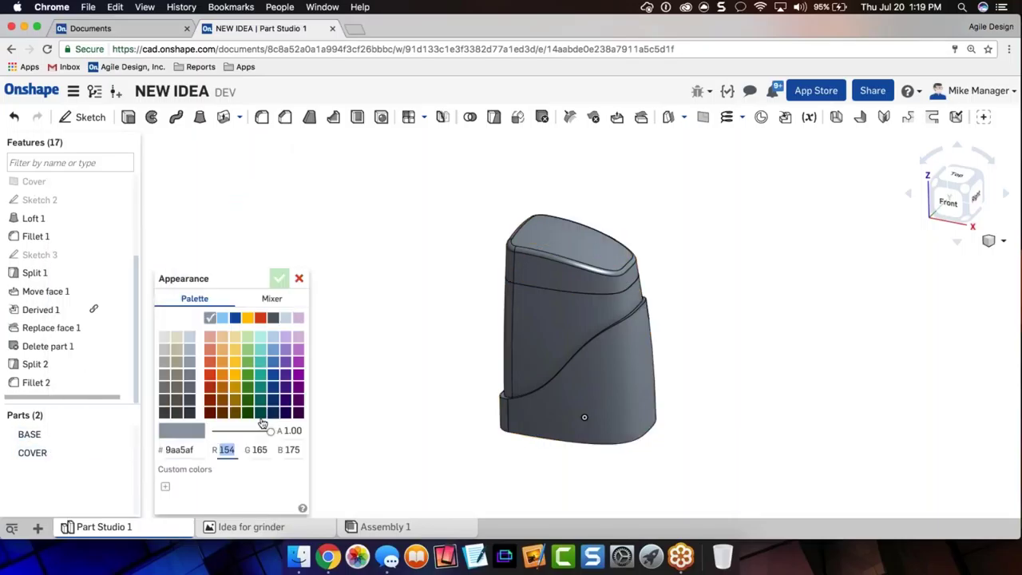
left_click(243, 433)
left_click(278, 278)
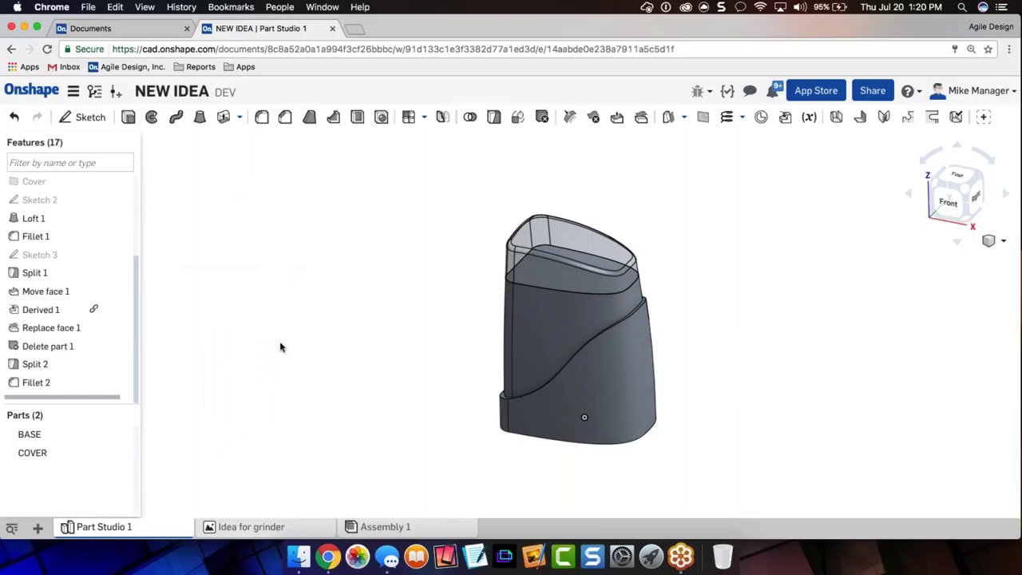
mouse_move(363, 296)
right_mouse_down()
mouse_move(404, 294)
mouse_move(360, 290)
mouse_move(352, 315)
mouse_move(349, 304)
right_mouse_up()
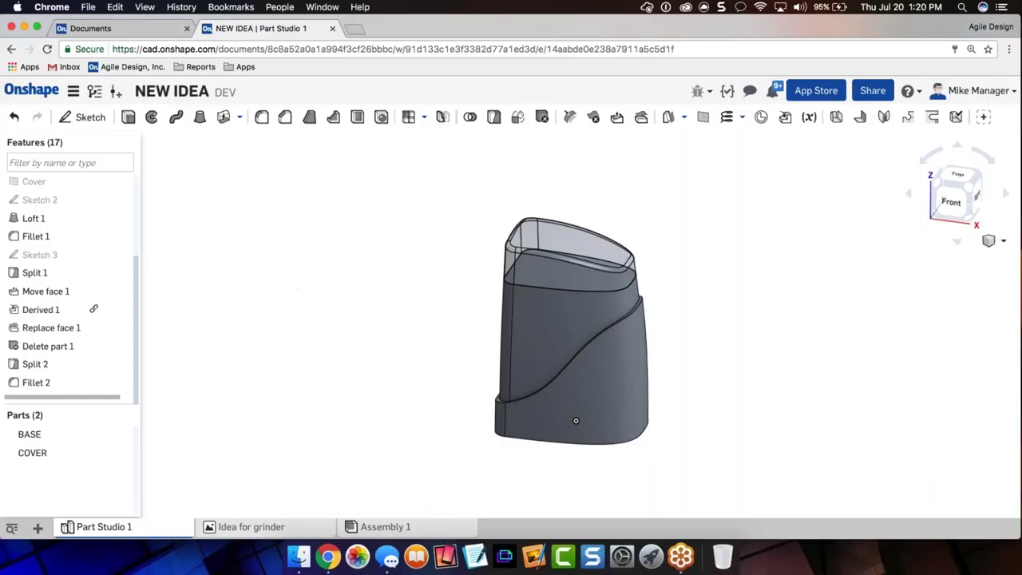
- Create version 0.2 of the DEV workspace and display the version history
right_click(88, 186)
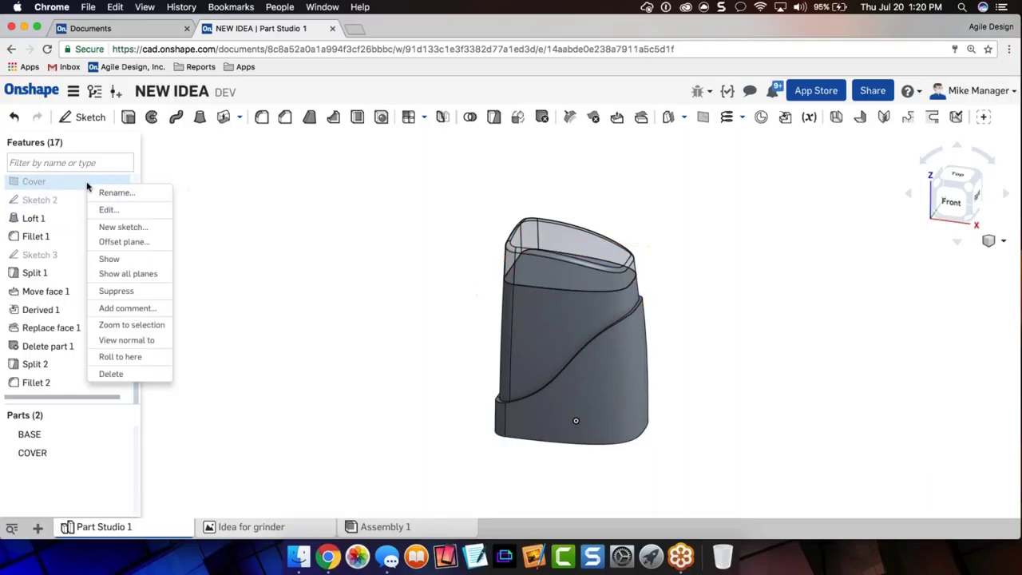
left_click(116, 94)
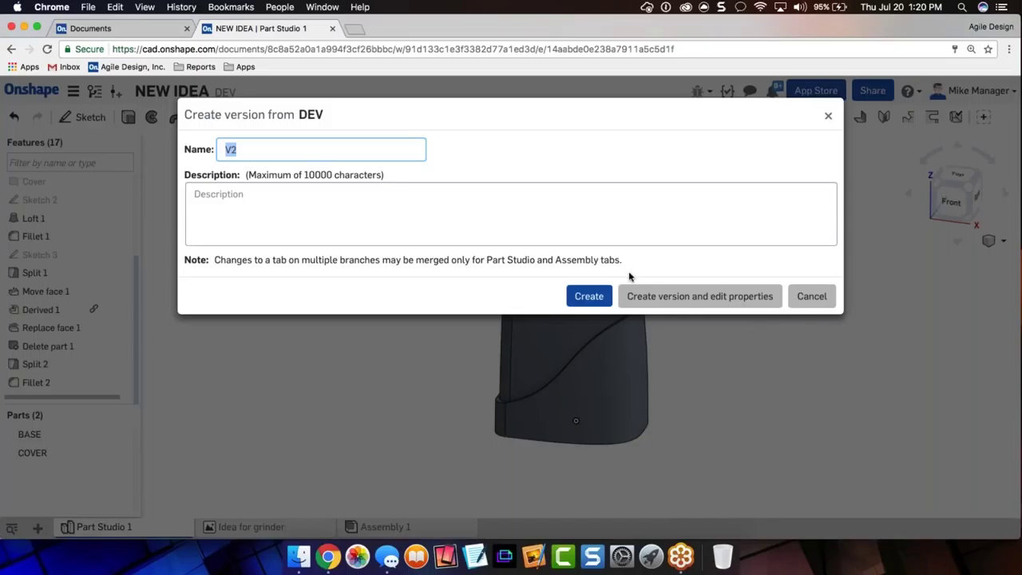
type("0.2")
key("Return")
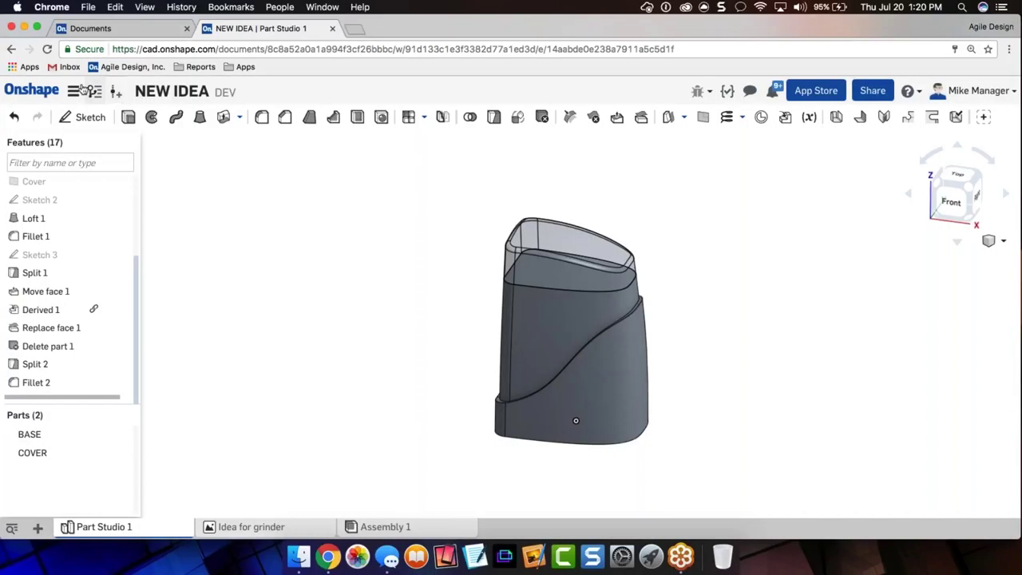
left_click(93, 90)
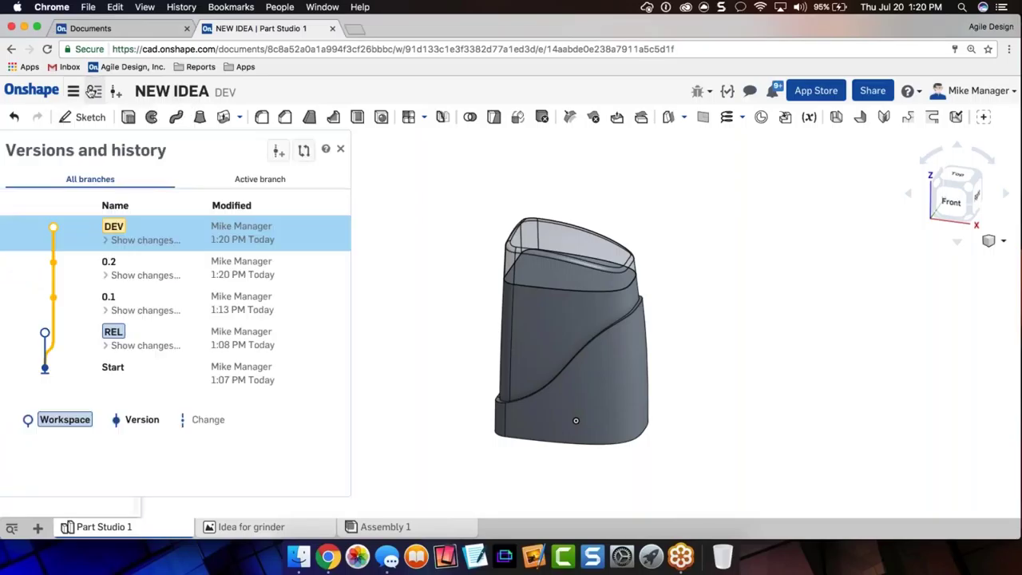
- Open NEW IDEA's full-page Versions and history from the Recently opened documents list
left_click(164, 32)
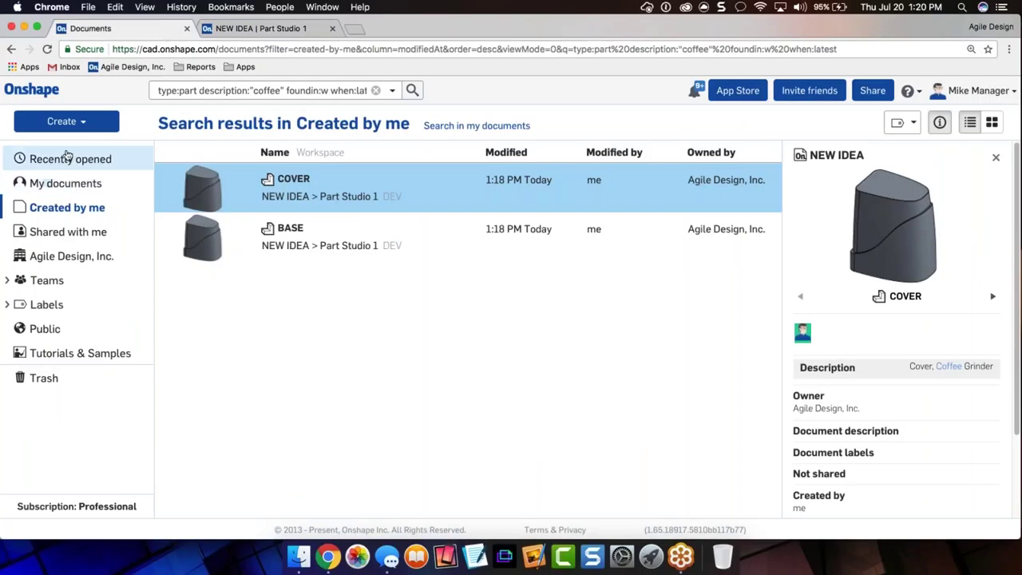
left_click(40, 92)
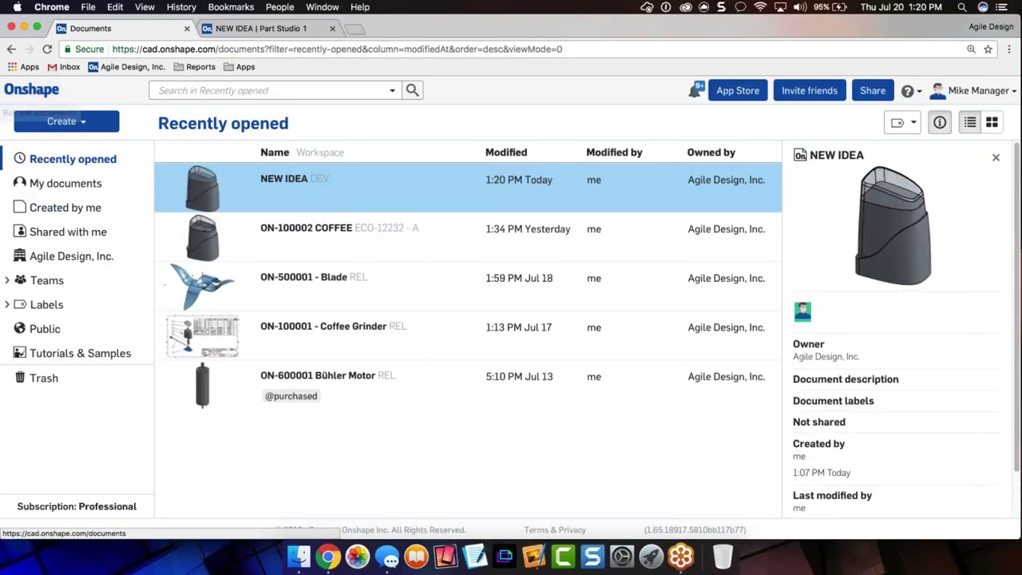
right_click(282, 192)
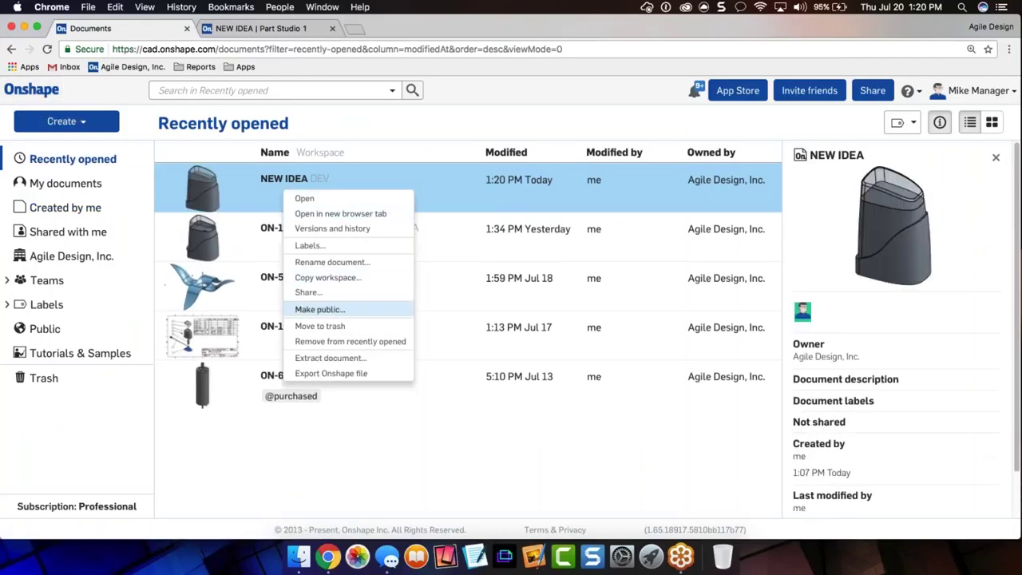
left_click(364, 231)
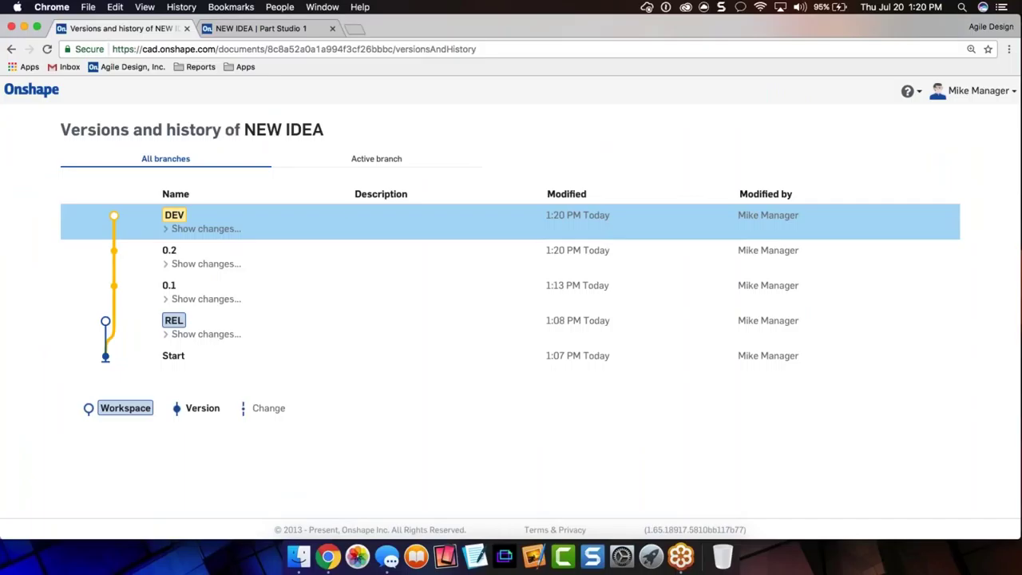
- Toggle between Active branch and All branches, then return to the Part Studio
left_click(363, 160)
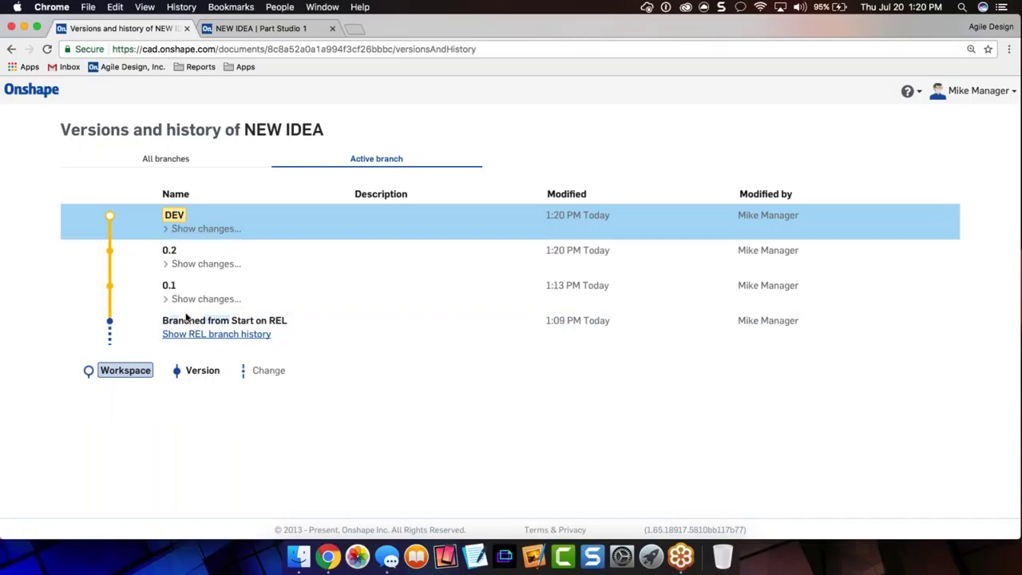
left_click(166, 158)
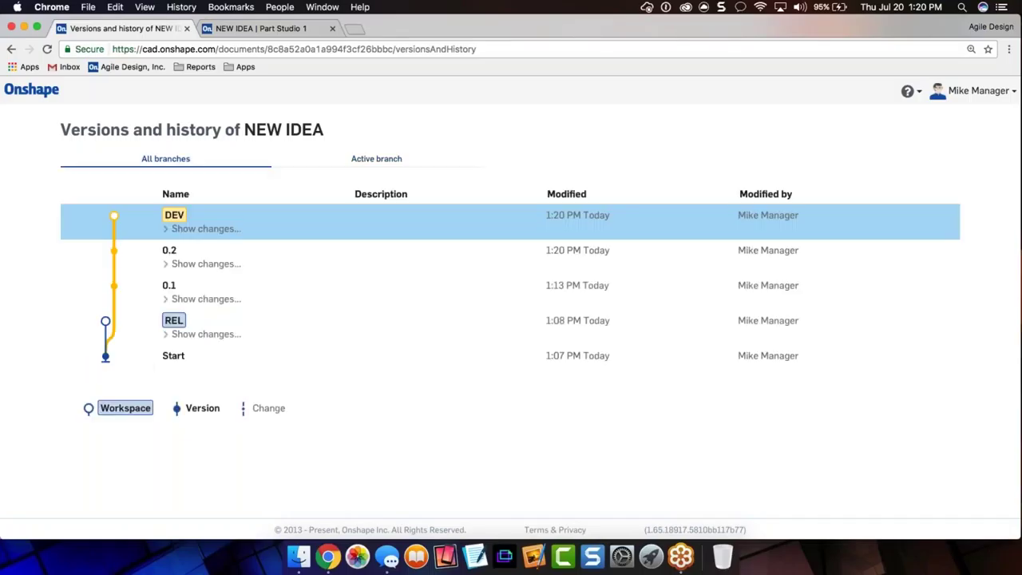
left_click(271, 28)
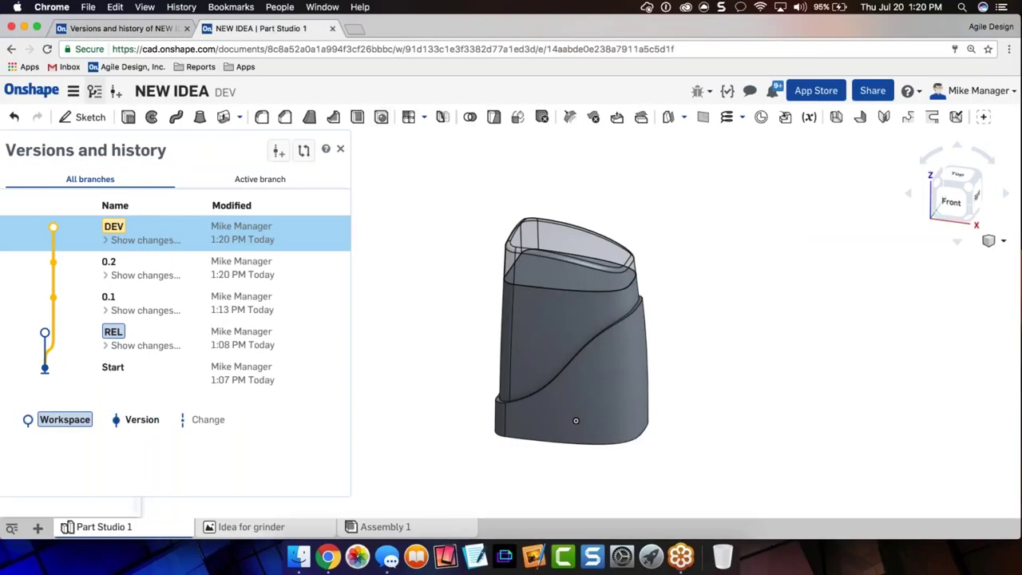
left_click(340, 149)
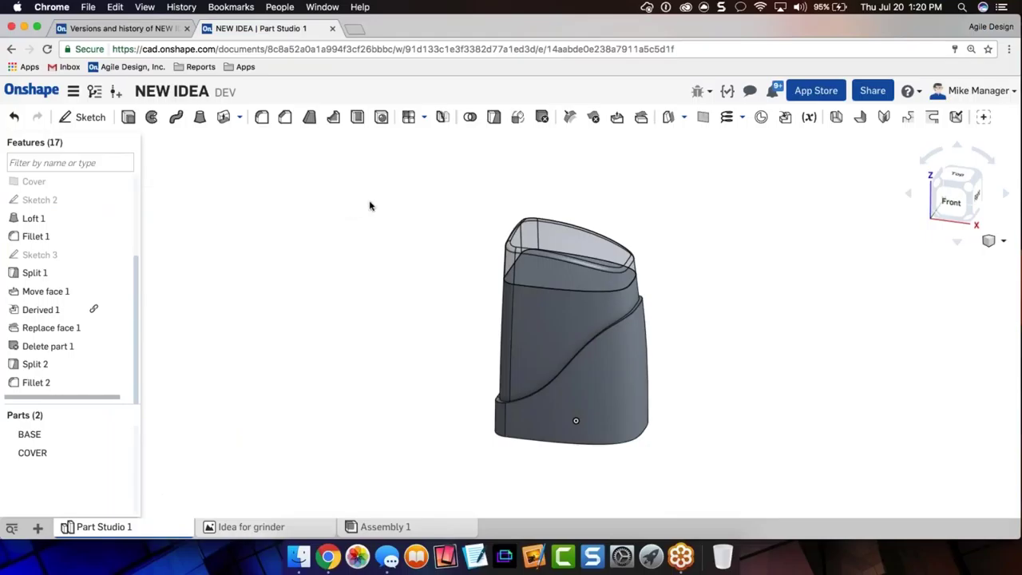
- Add Plane 1 offset 0.75 in below the Cover plane
left_click(102, 236)
scroll(104, 239, "up", 3)
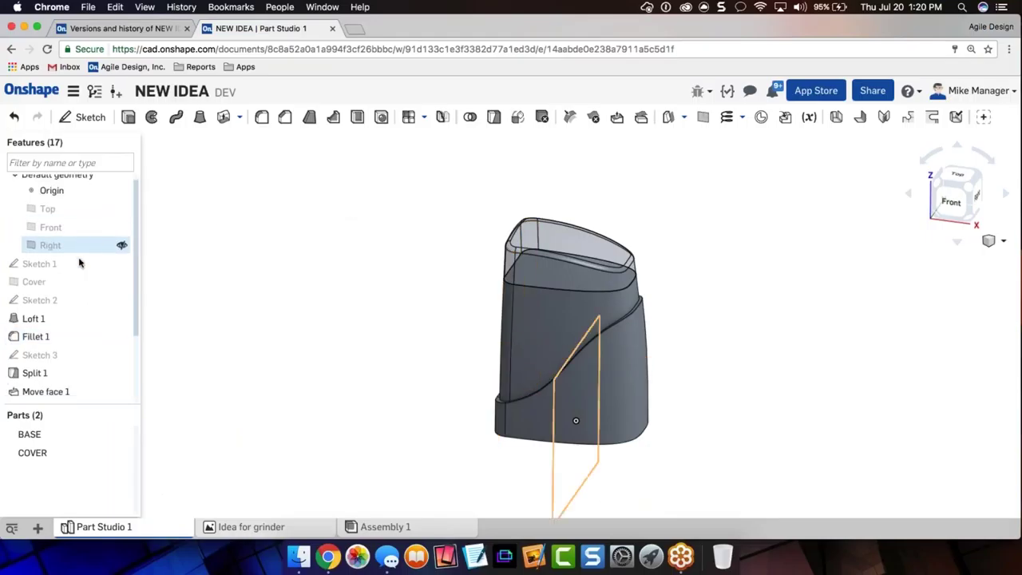
right_click(64, 282)
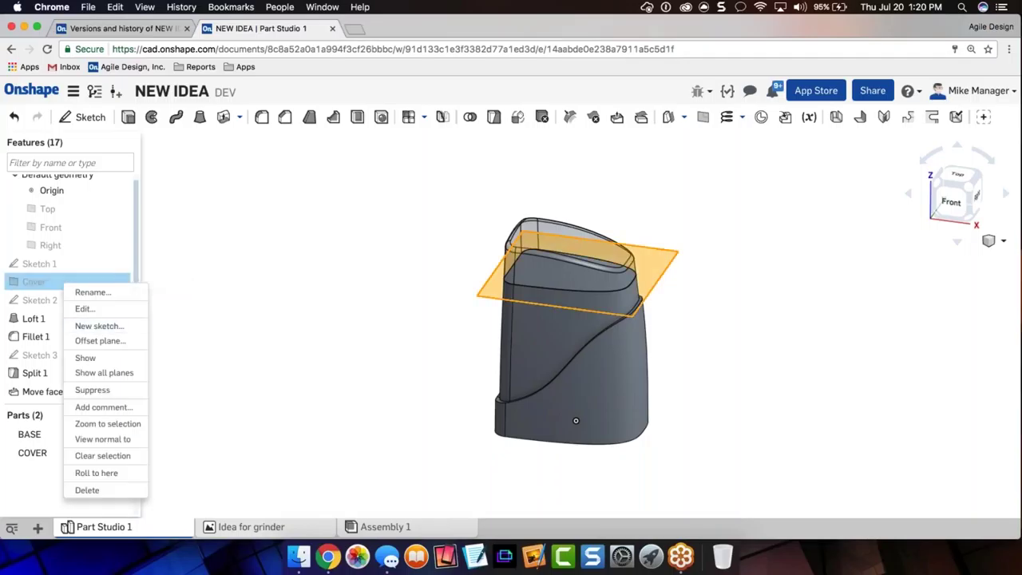
left_click(99, 340)
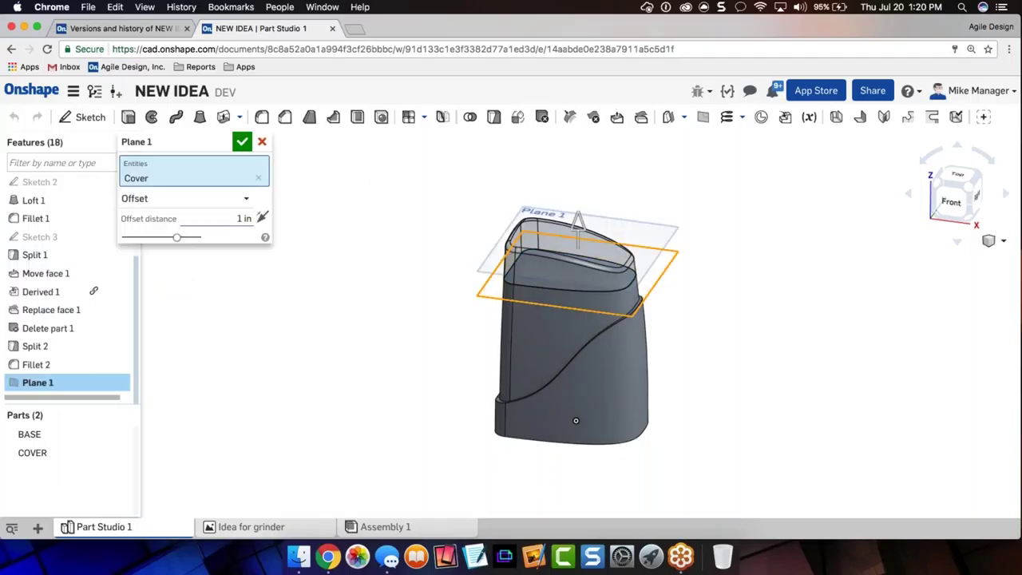
left_click(261, 216)
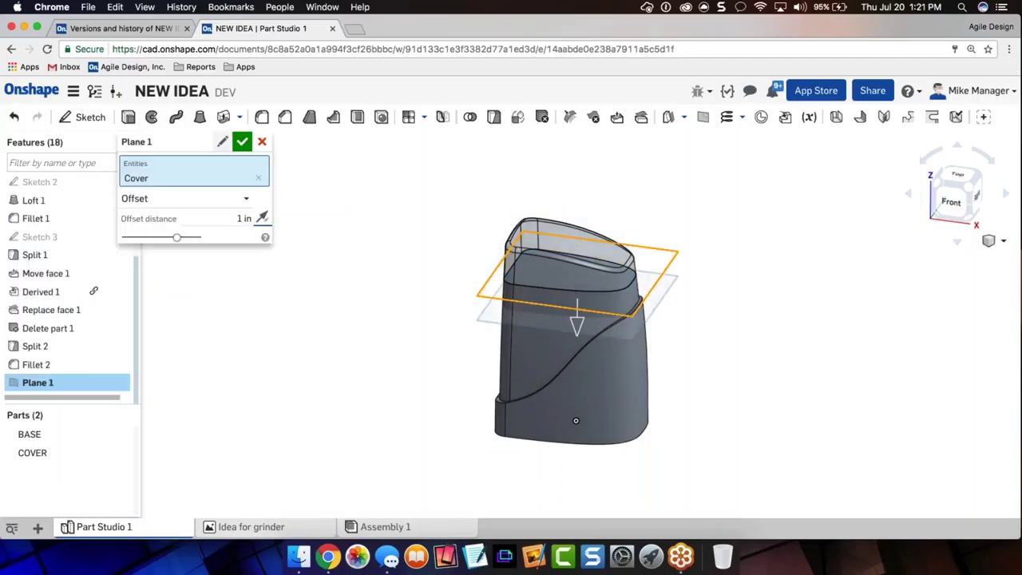
left_click(224, 219)
key("BackSpace")
type(".75")
key("Return")
left_click(241, 141)
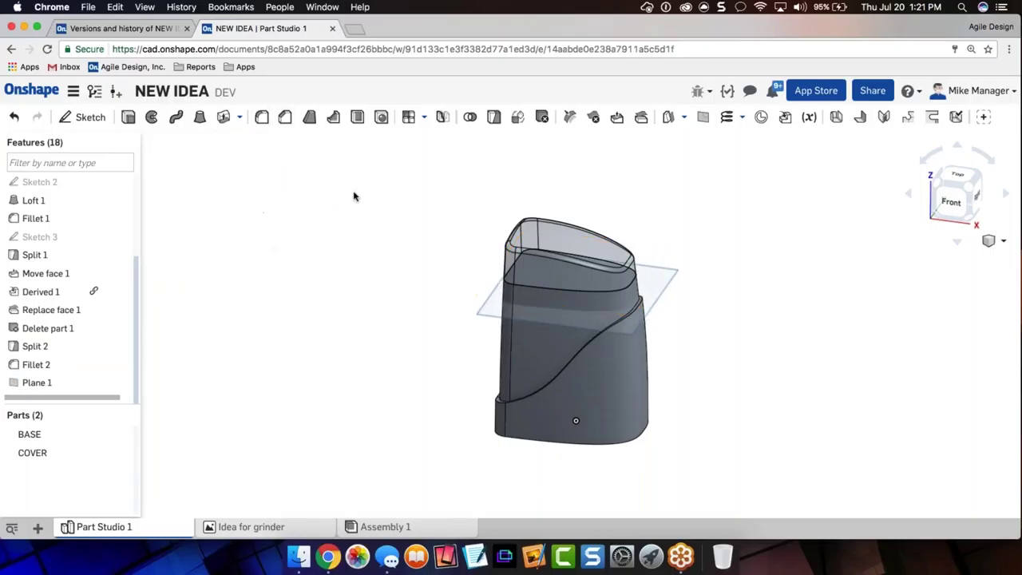
right_click_drag(391, 264, 400, 272)
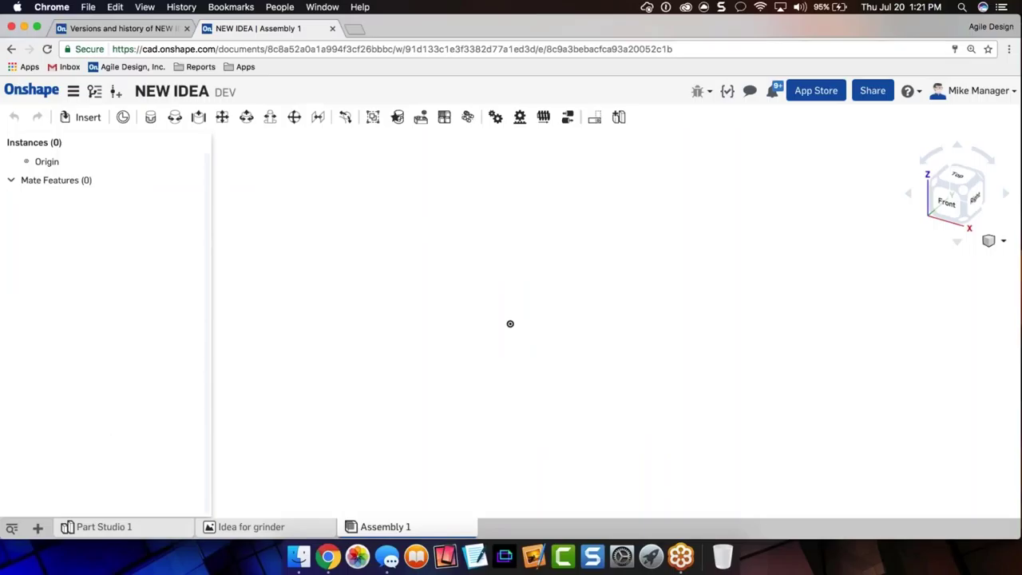
- Move the Assembly 1 tab beside Part Studio 1 and return to Part Studio 1
mouse_move(124, 527)
left_click_drag(396, 527, 302, 379)
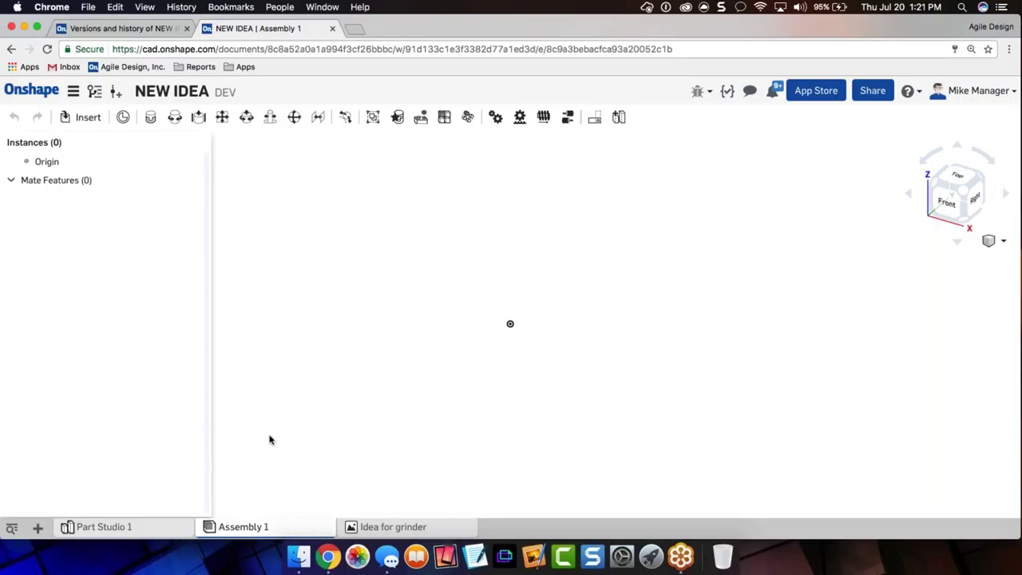
mouse_move(170, 534)
right_click(120, 529)
left_click(137, 526)
left_click(132, 528)
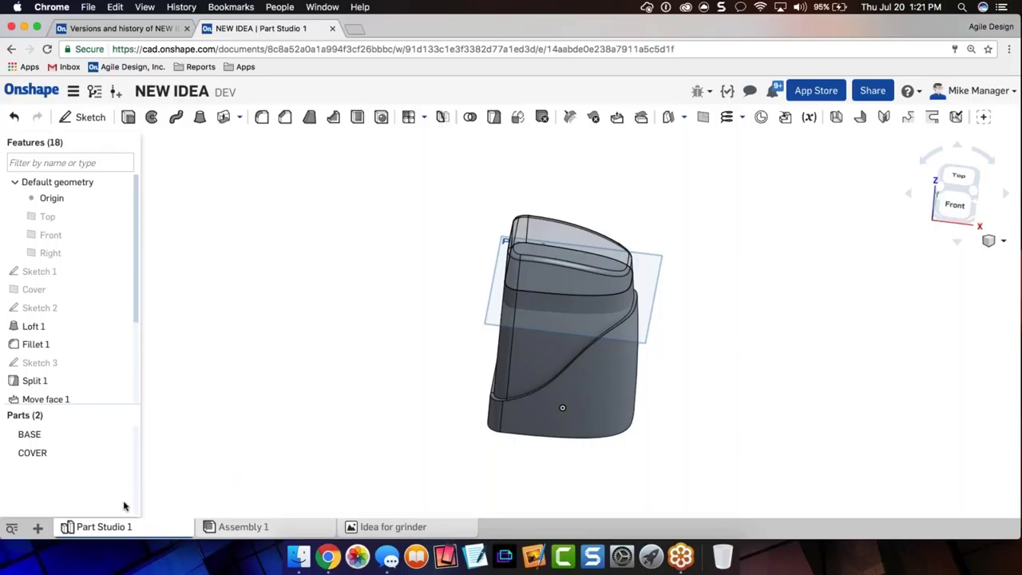
- Share NEW IDEA with a colleague at Can view permission and close the sharing dialog
left_click(872, 90)
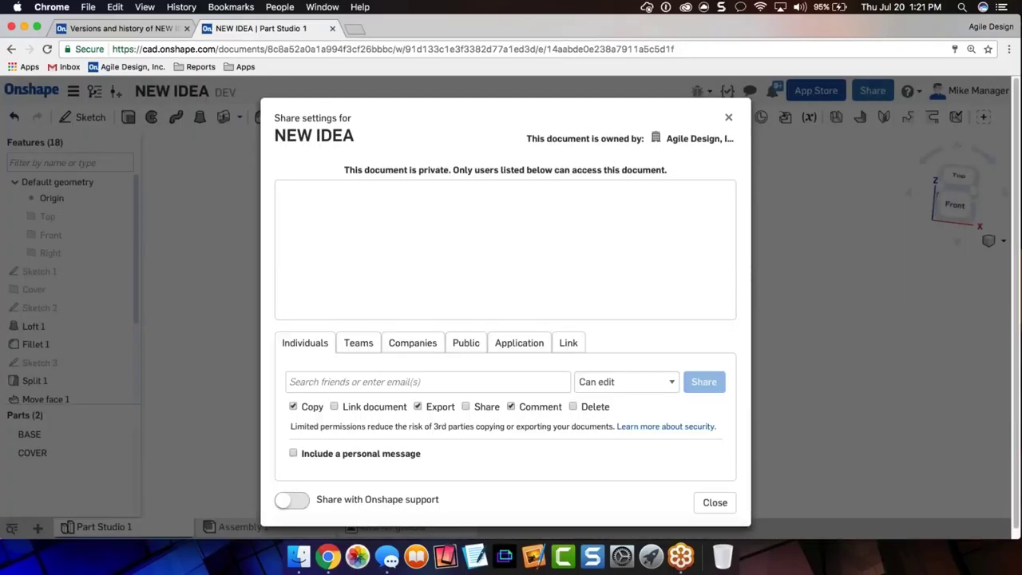
left_click(299, 379)
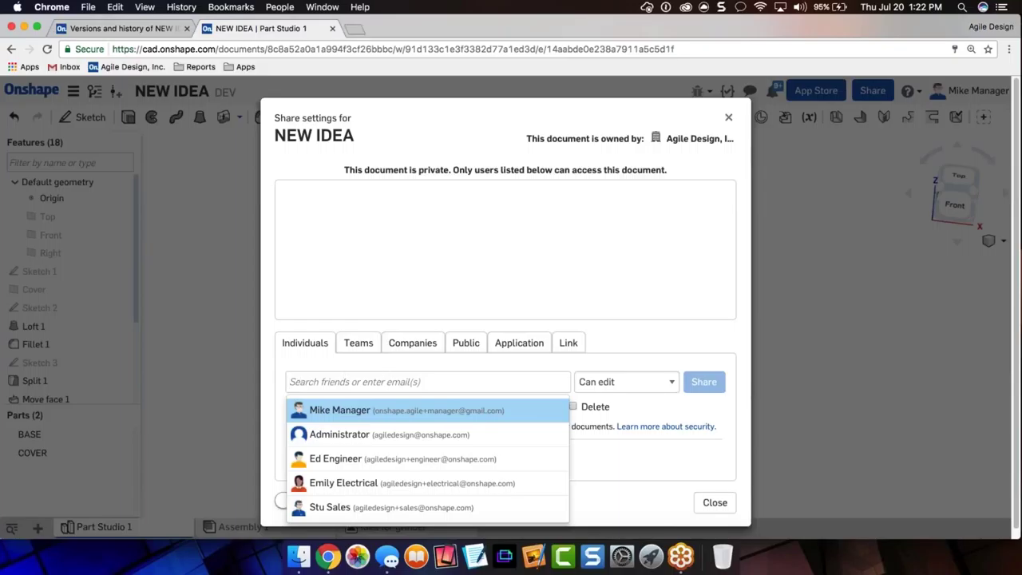
left_click(381, 460)
left_click(619, 381)
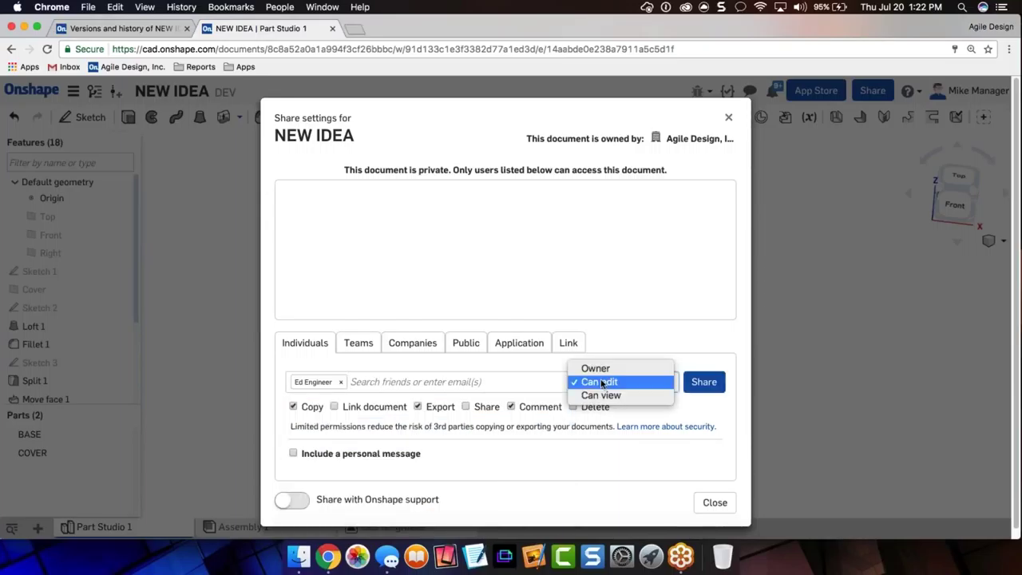
left_click(593, 397)
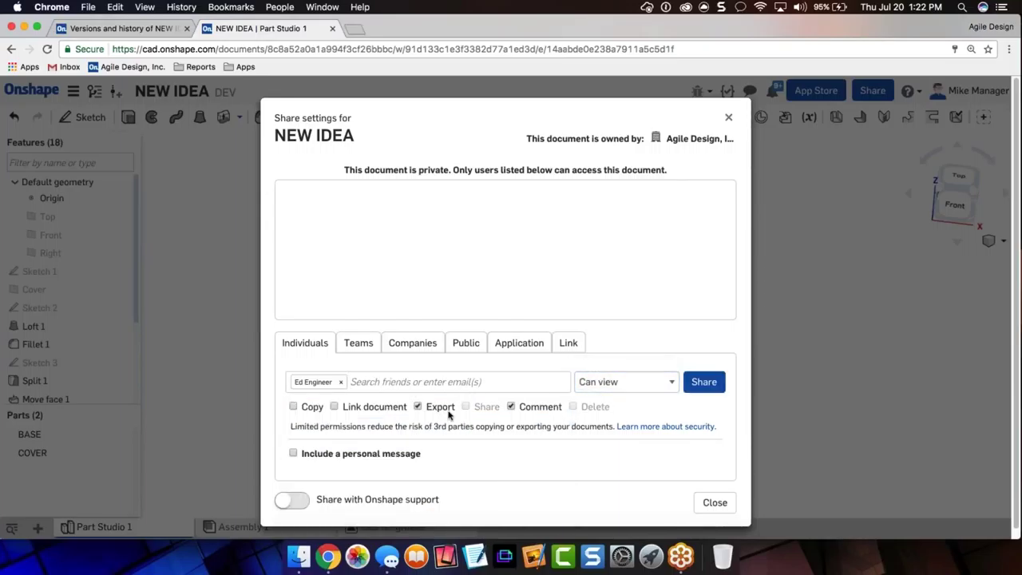
left_click(704, 382)
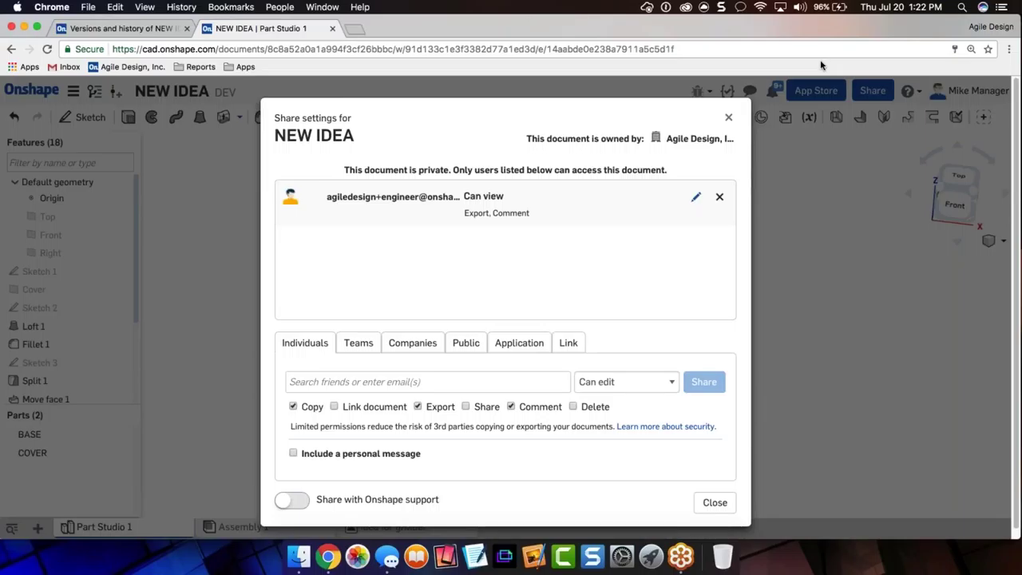
left_click(728, 117)
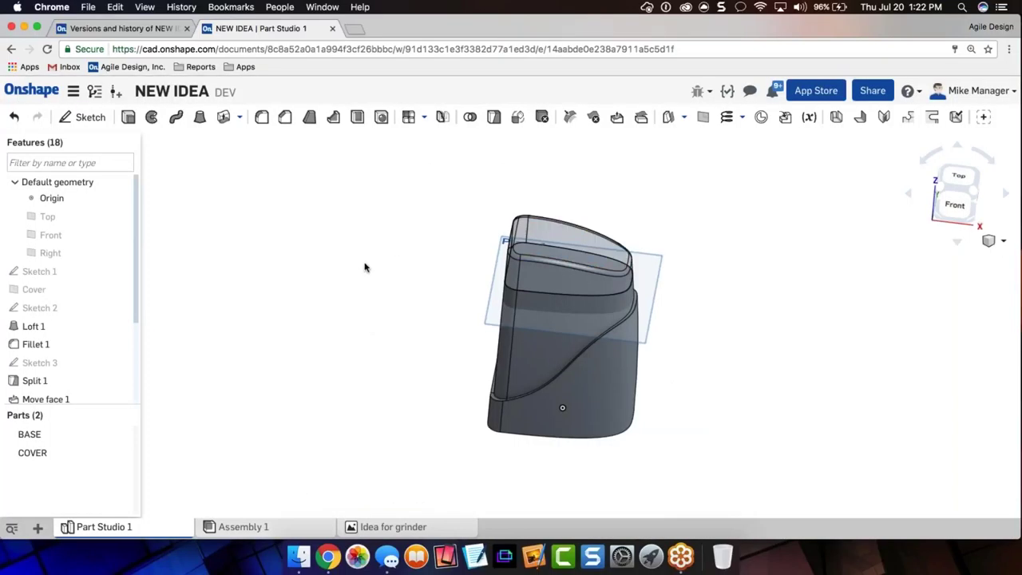
- Rename the Part Studio 1 tab to 'Coffee Master Model'
right_click(97, 531)
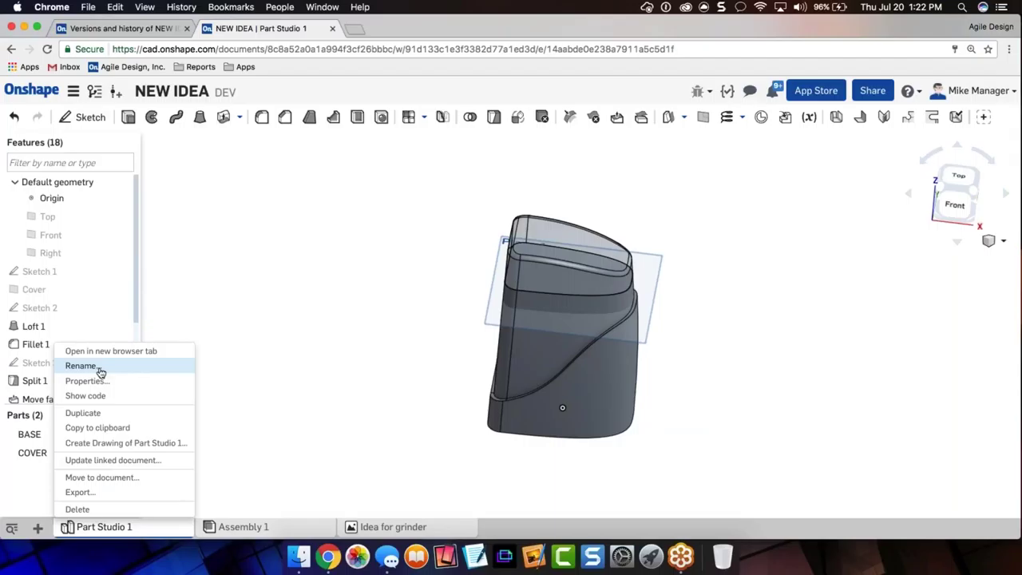
left_click(222, 287)
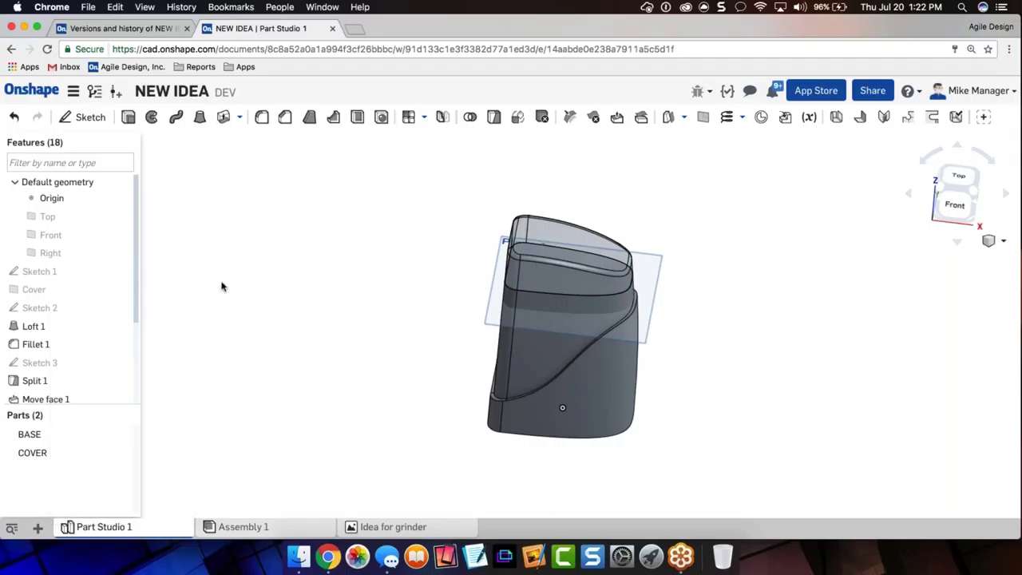
mouse_move(86, 526)
right_click(91, 529)
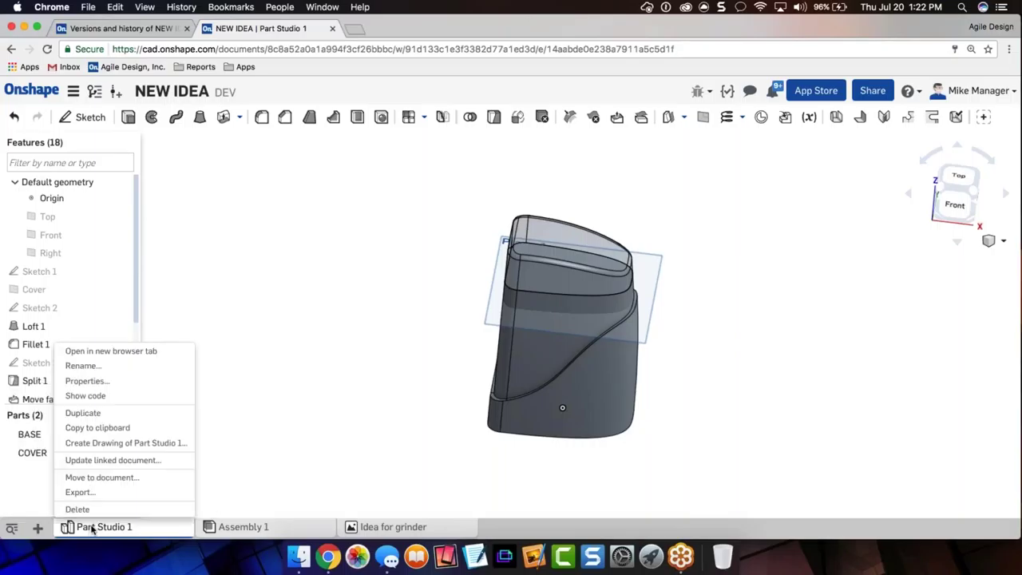
left_click(102, 363)
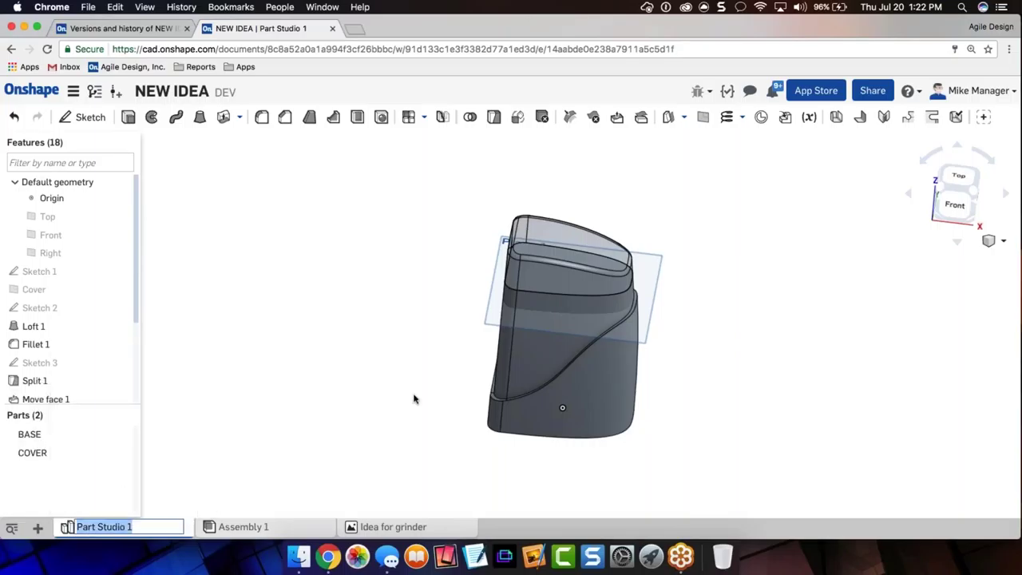
type("Ed")
key("BackSpace")
key("BackSpace")
type("Coffee Master Model")
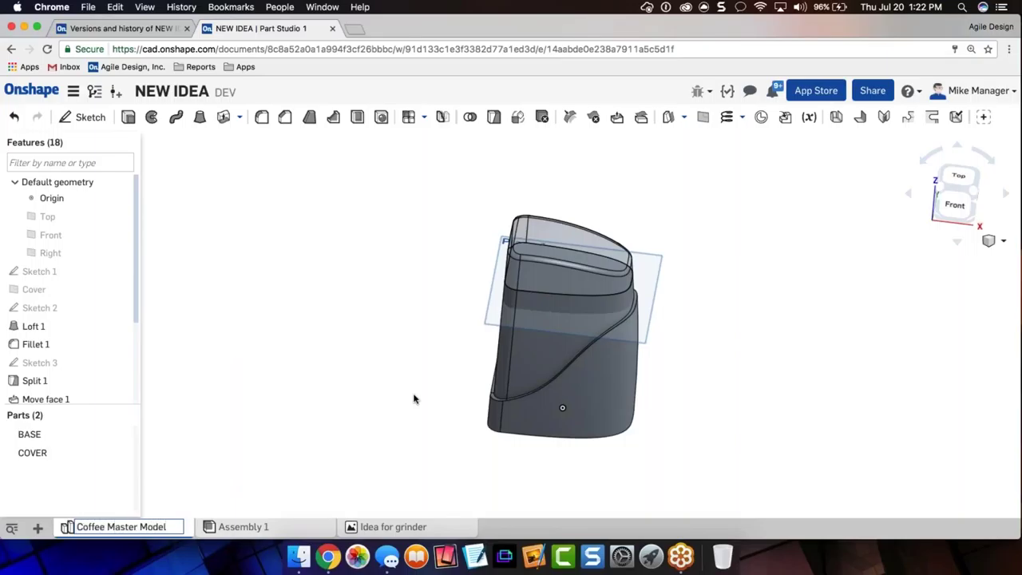
left_click(235, 369)
- Rename Assembly 1 to 'Coffee Assembly' and switch to it
right_click(215, 528)
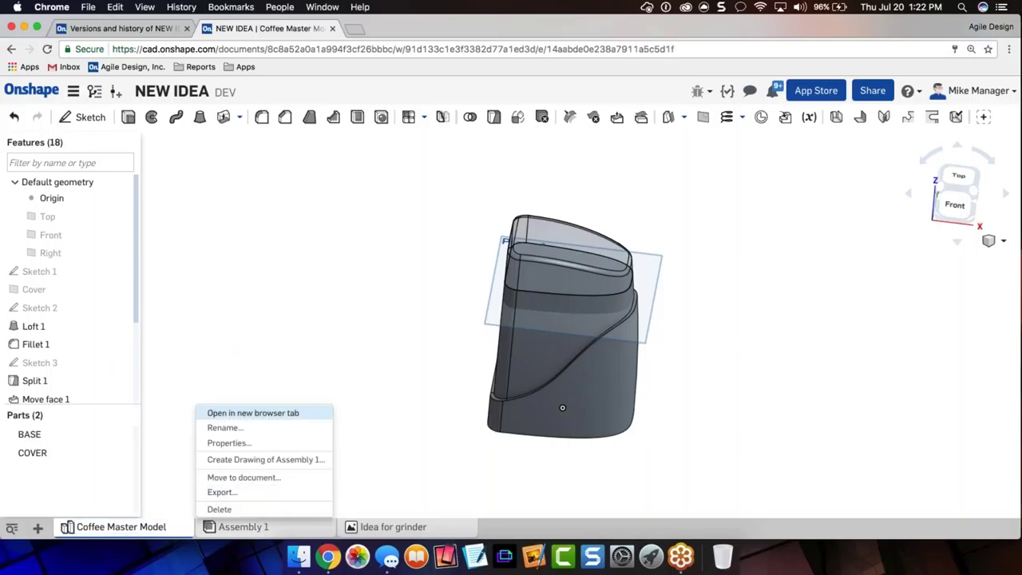
left_click(225, 427)
type("Coffee Assembly")
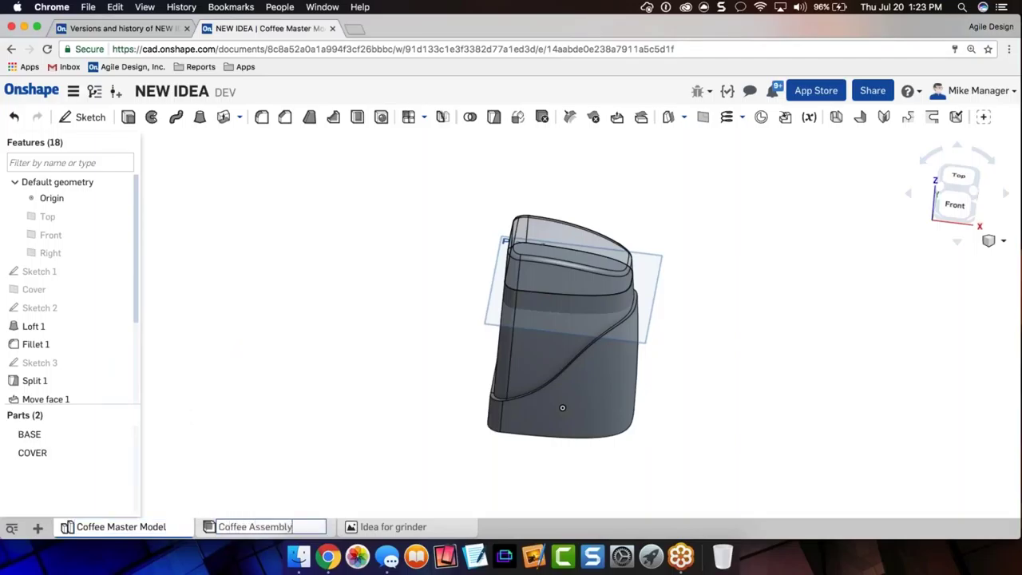
left_click(279, 400)
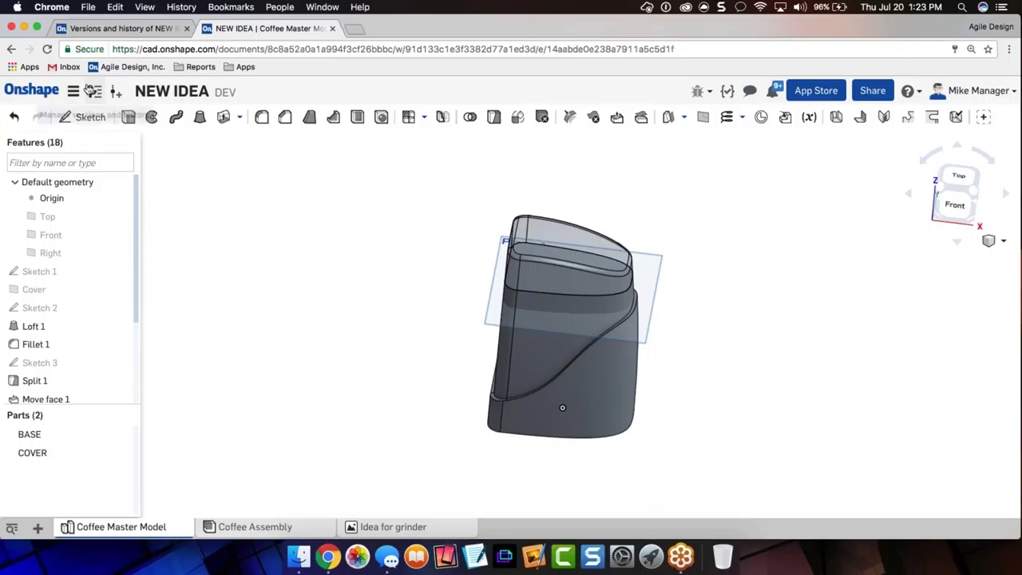
left_click(255, 526)
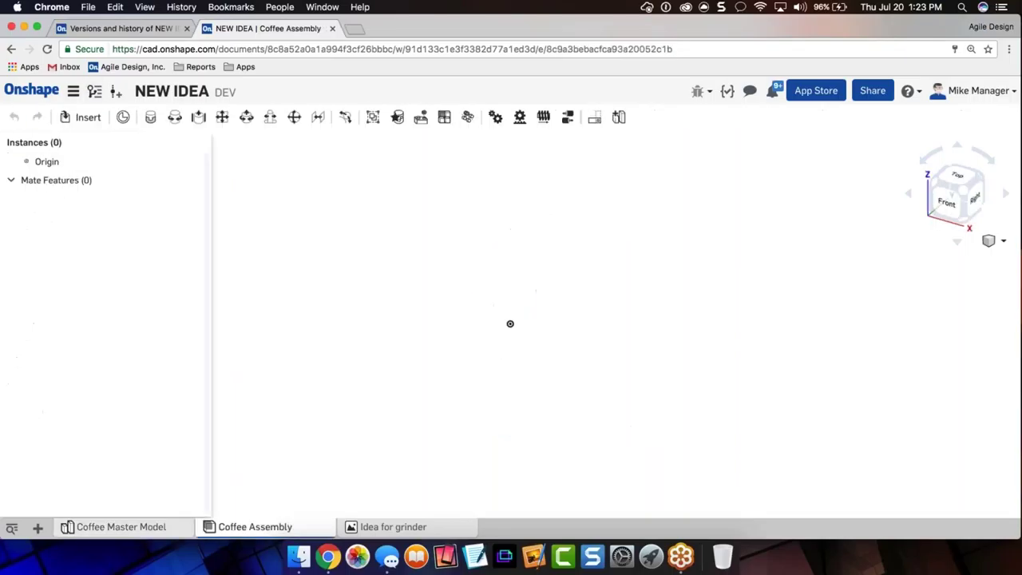
- Insert the BASE and COVER parts into Coffee Assembly
left_click(70, 121)
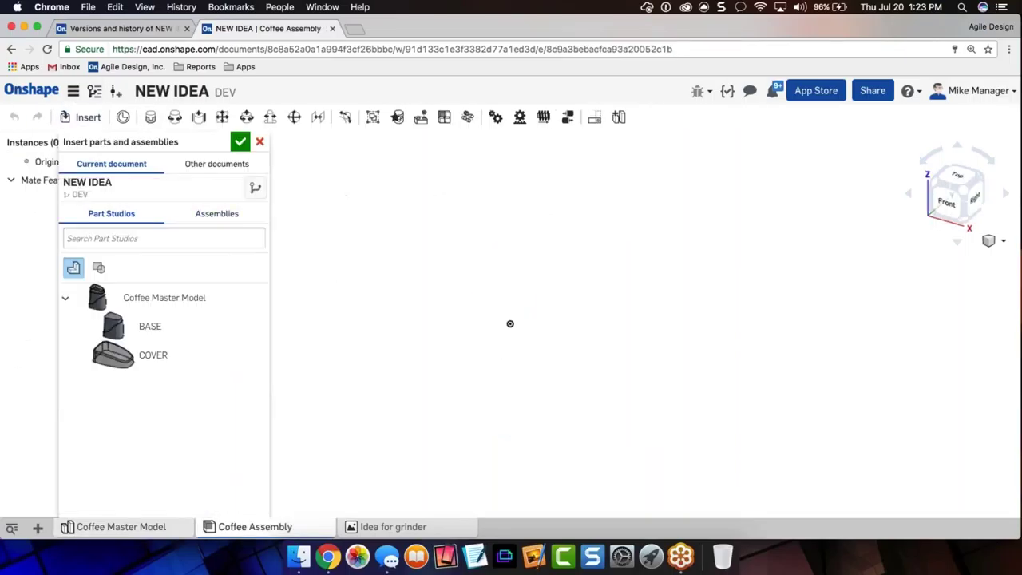
left_click(174, 332)
left_click(174, 355)
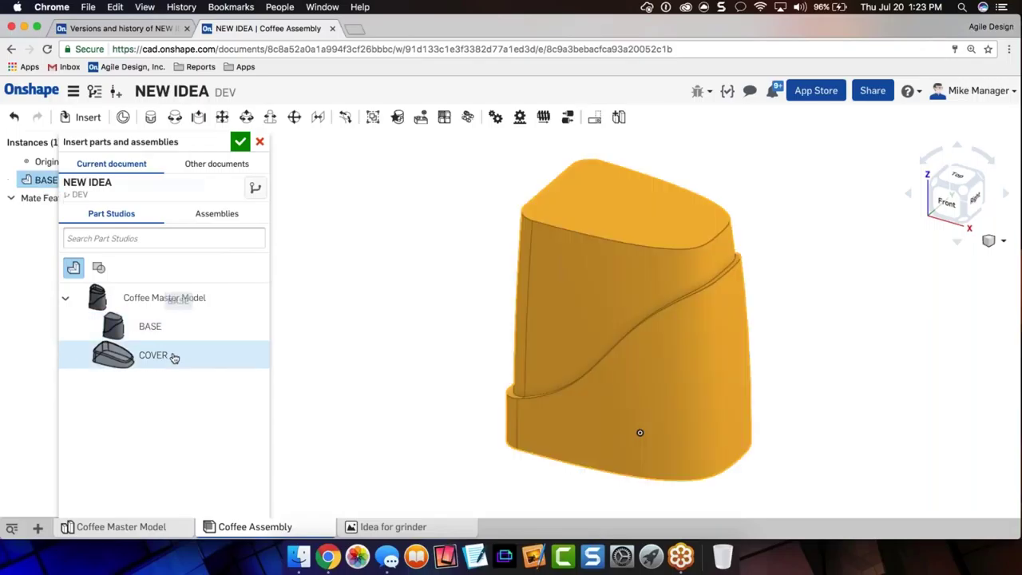
left_click(240, 141)
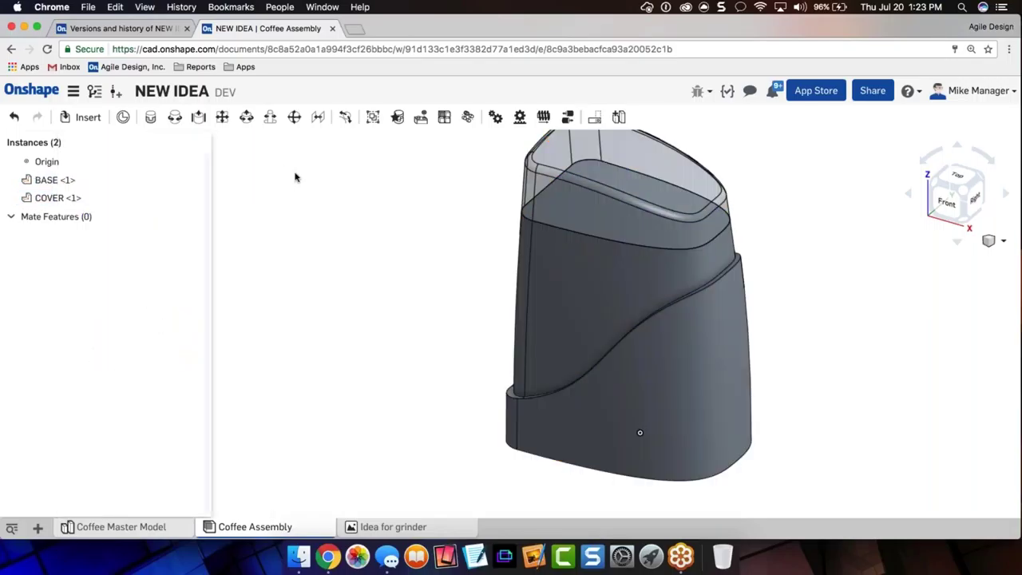
- Fix BASE, hide COVER, and return to the Coffee Master Model studio
right_click(621, 300)
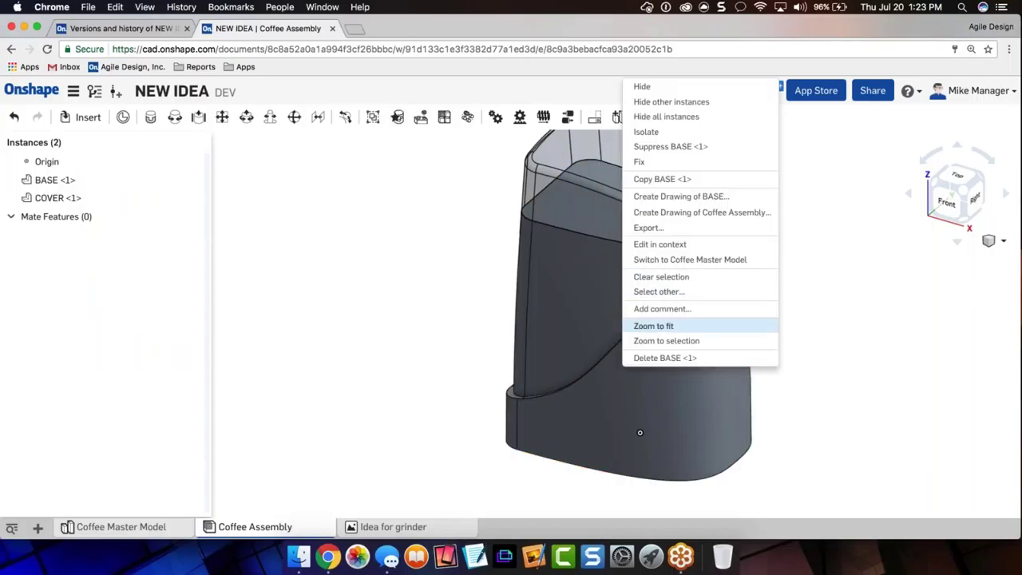
left_click(638, 161)
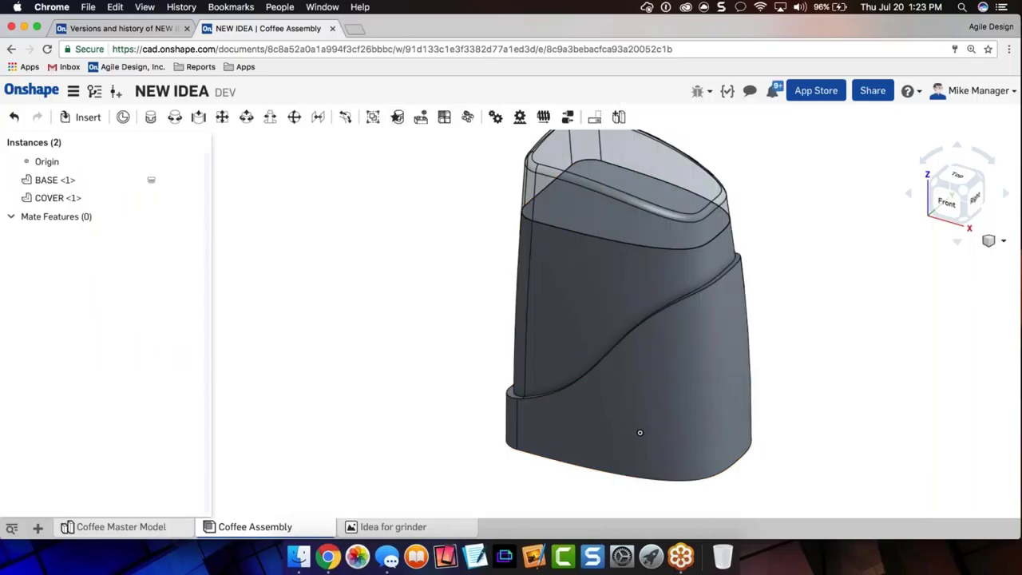
middle_click_drag(550, 412, 413, 494)
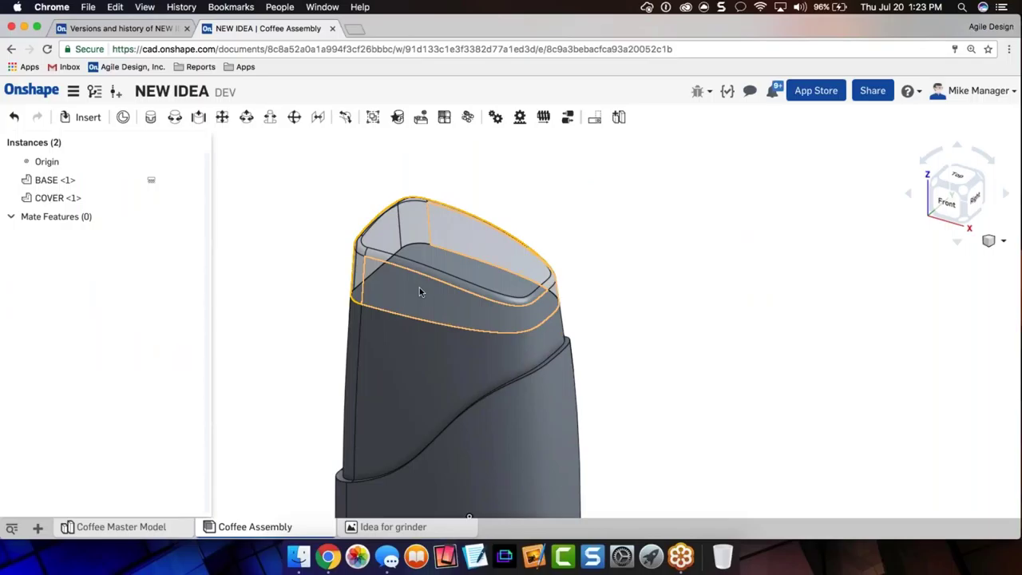
scroll(636, 279, "down", 3)
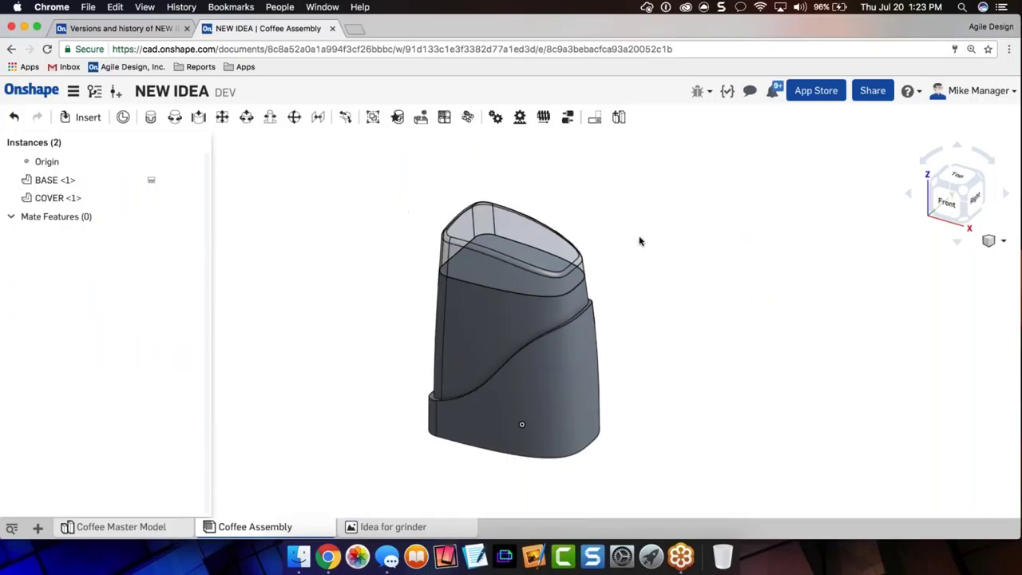
middle_click_drag(639, 241, 626, 233)
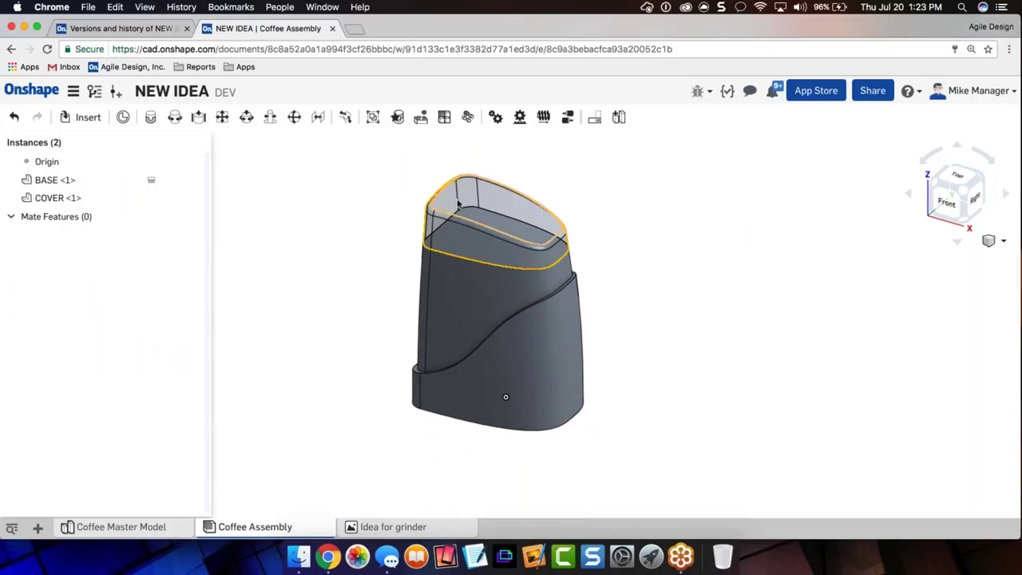
right_click(533, 192)
left_click(546, 199)
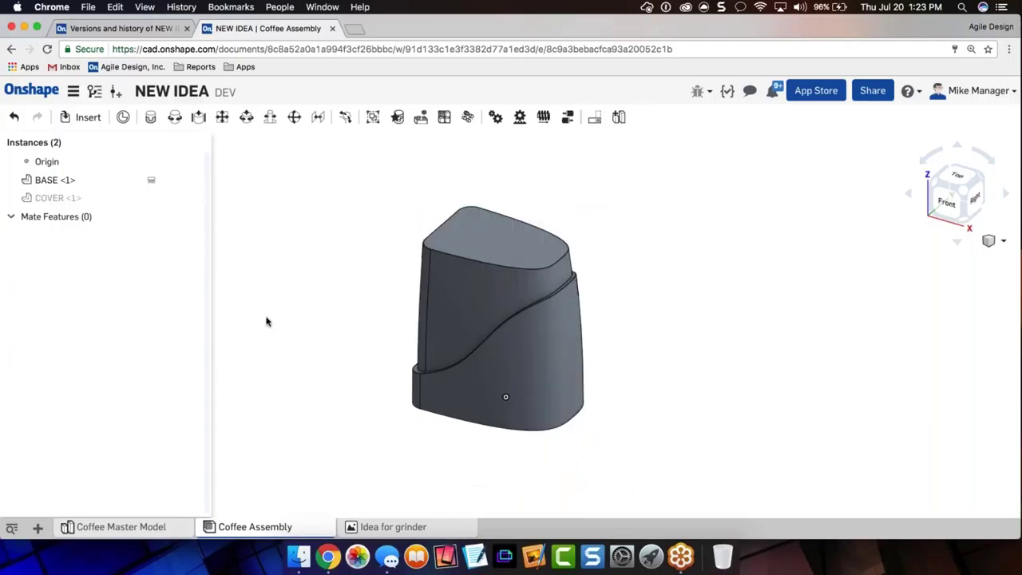
left_click(119, 526)
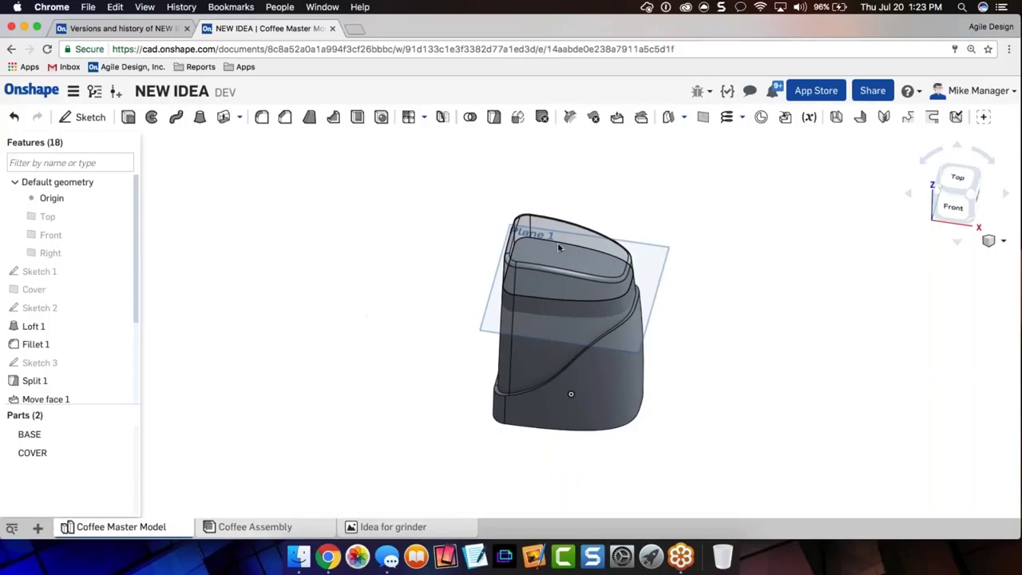
- Split the BASE part into two parts with Plane 1
left_click(638, 243)
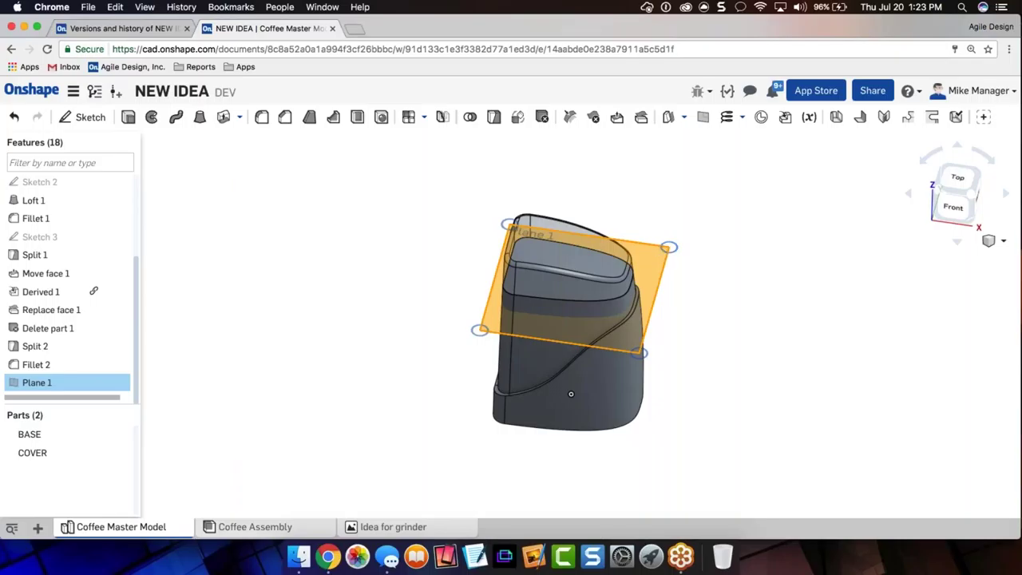
key("Up")
left_click(767, 318)
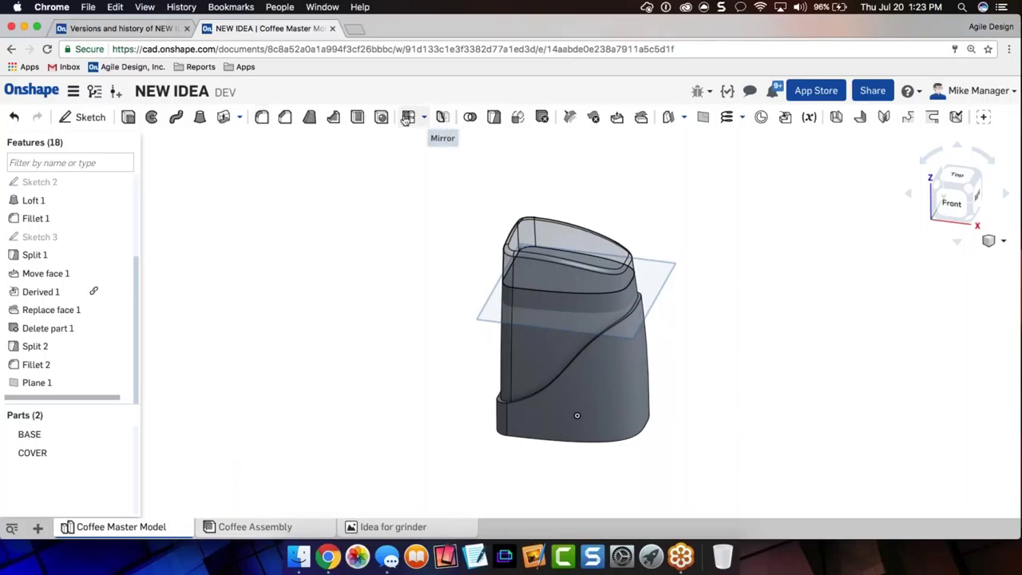
left_click(493, 118)
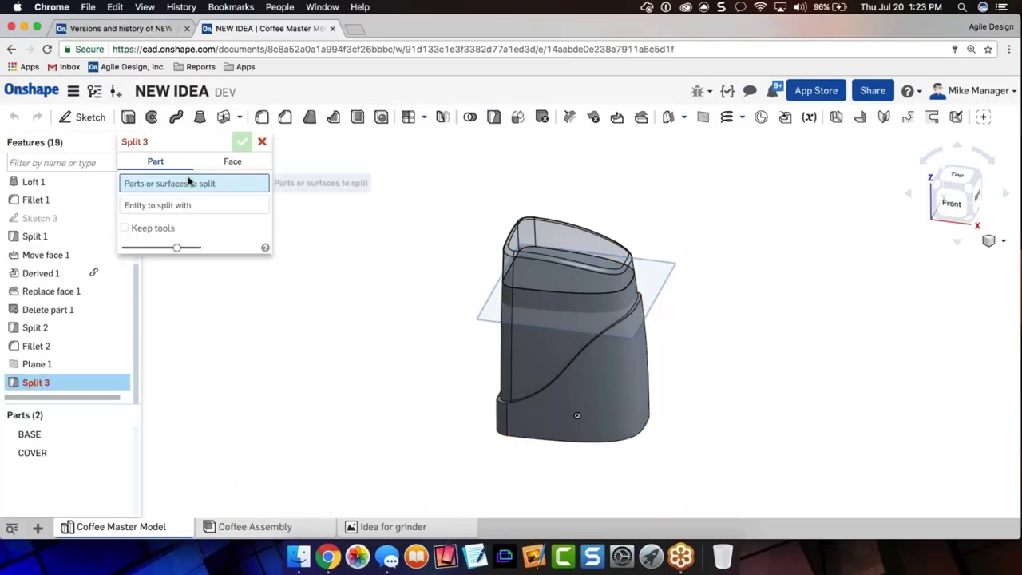
left_click(232, 161)
left_click(155, 161)
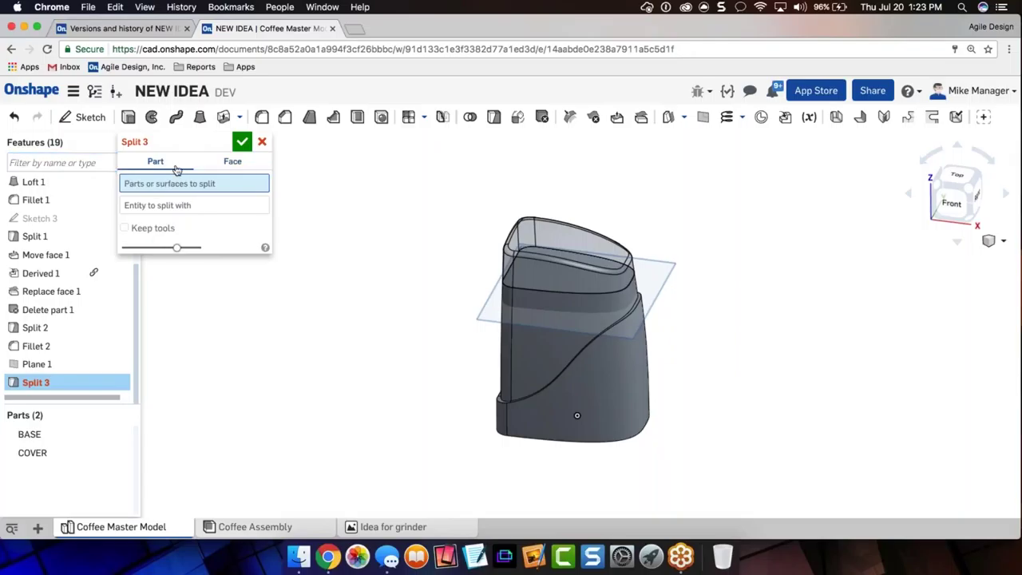
left_click(532, 353)
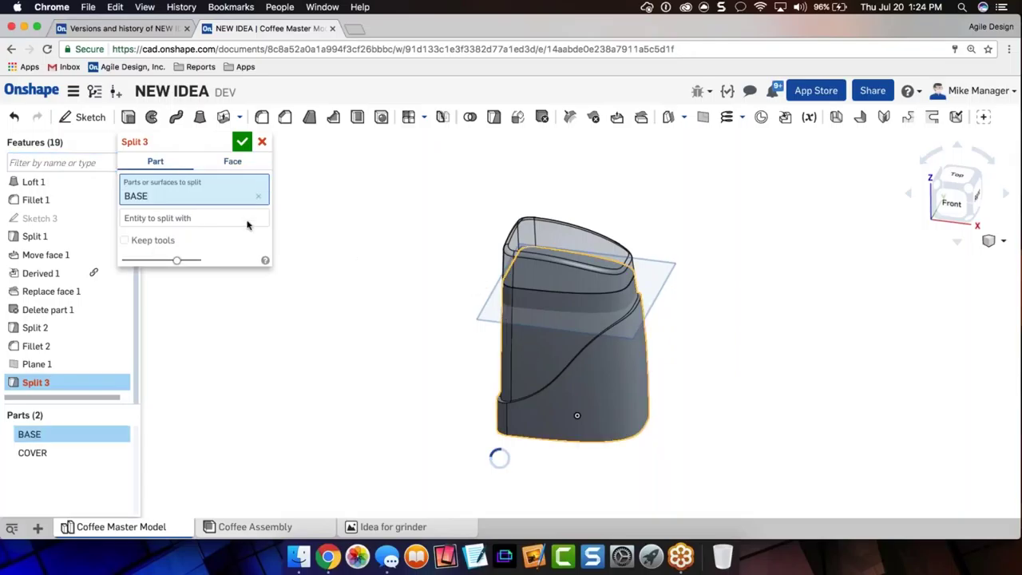
left_click(478, 316)
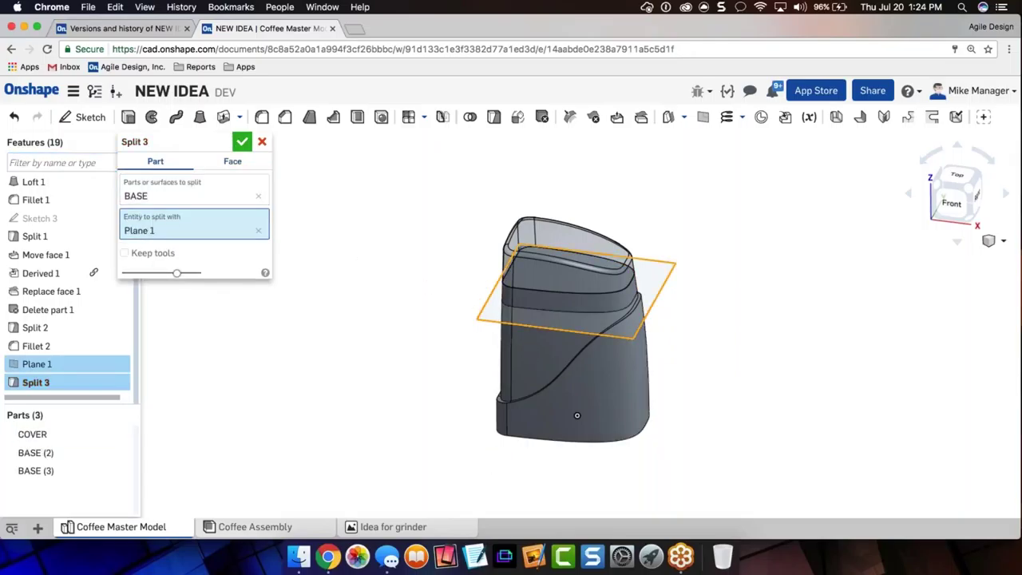
left_click(242, 142)
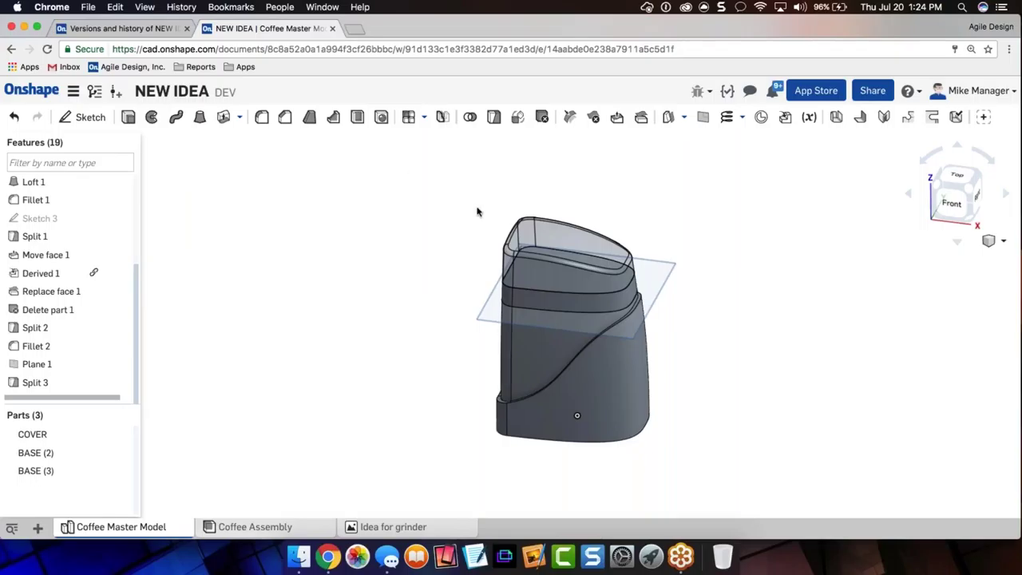
- Shell the base at 0.1 in, opening both its top and bottom faces
left_click(356, 117)
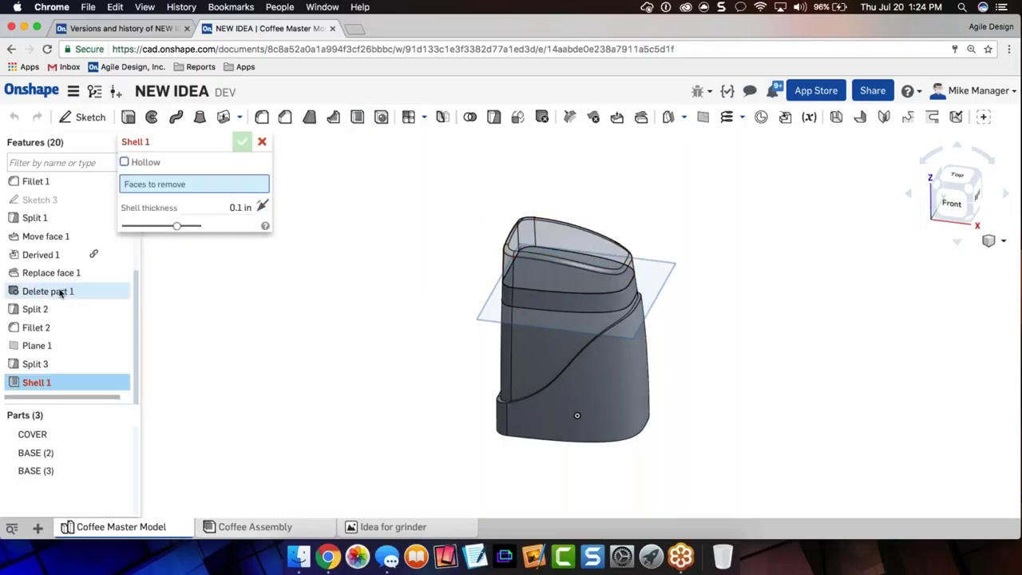
left_click(120, 432)
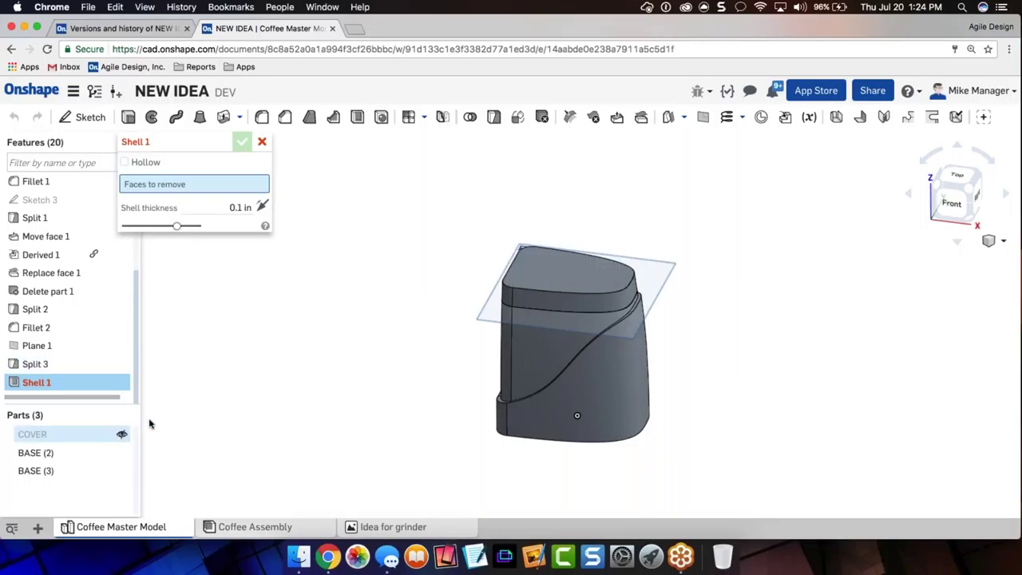
left_click(587, 281)
right_click_drag(438, 344, 425, 277)
left_click(604, 468)
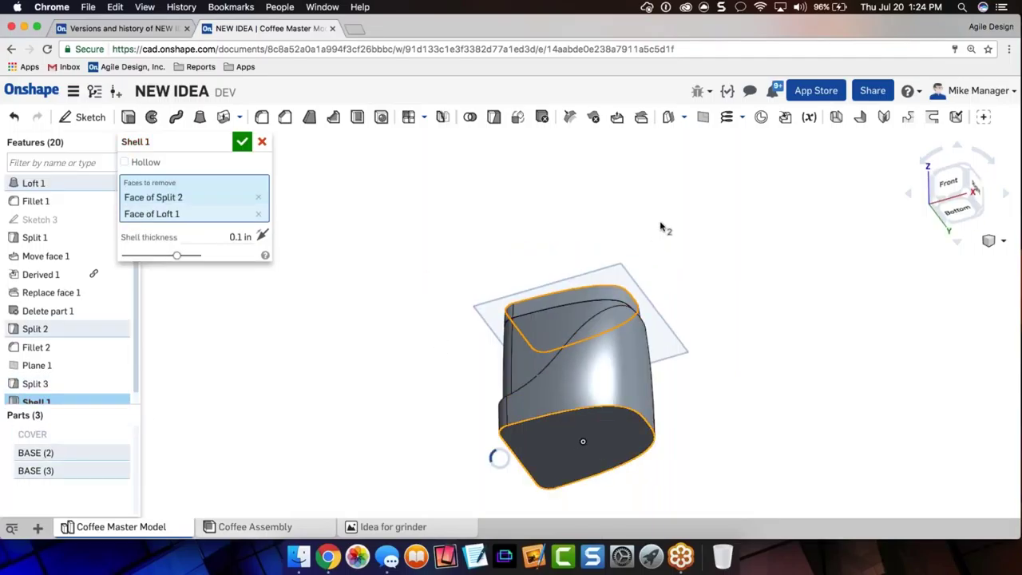
right_click_drag(667, 225, 683, 297)
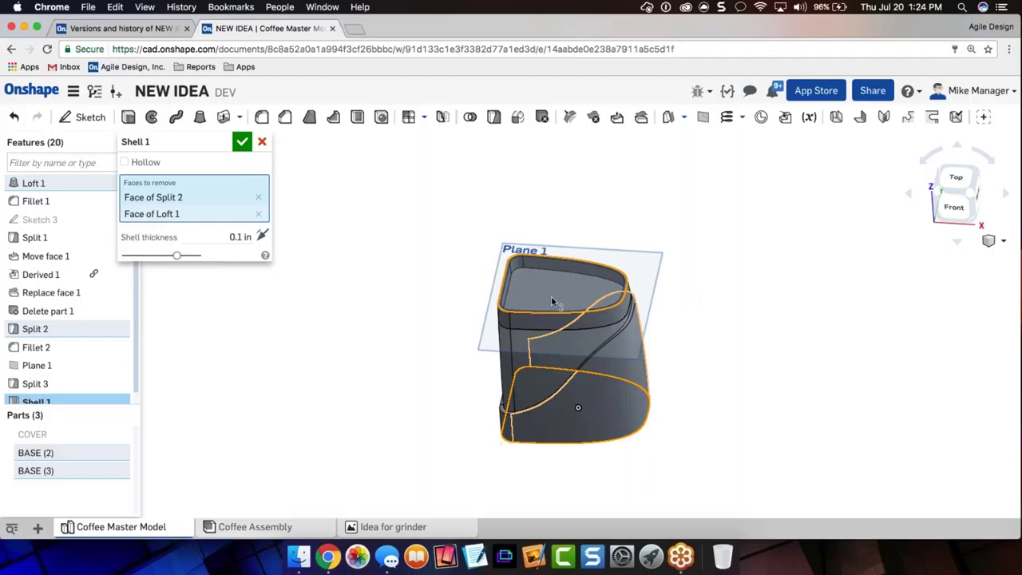
left_click(242, 142)
right_click_drag(379, 251, 380, 192)
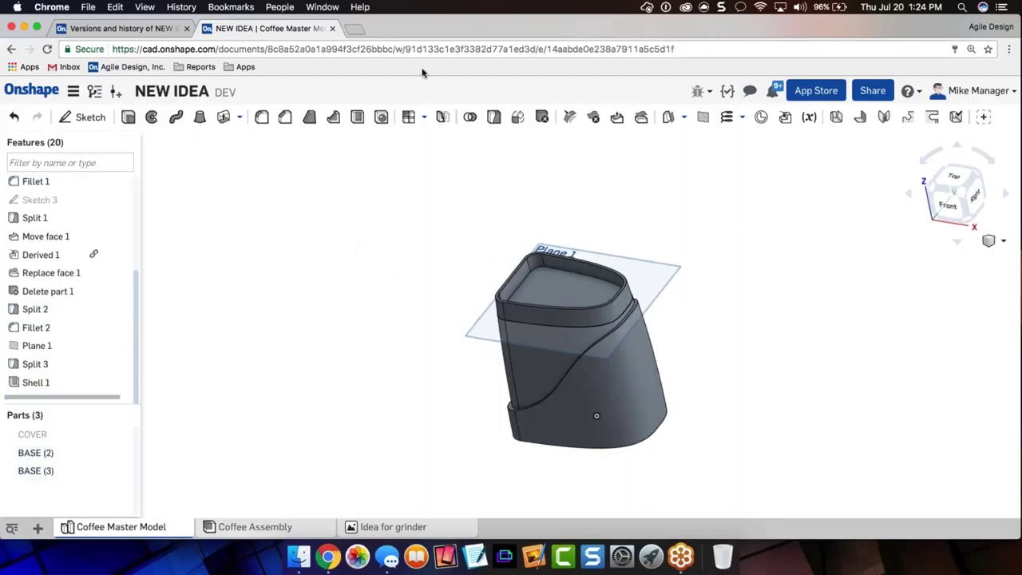
- Start a Boolean union of BASE (2) and BASE (3)
left_click(470, 116)
left_click(596, 375)
left_click(515, 435)
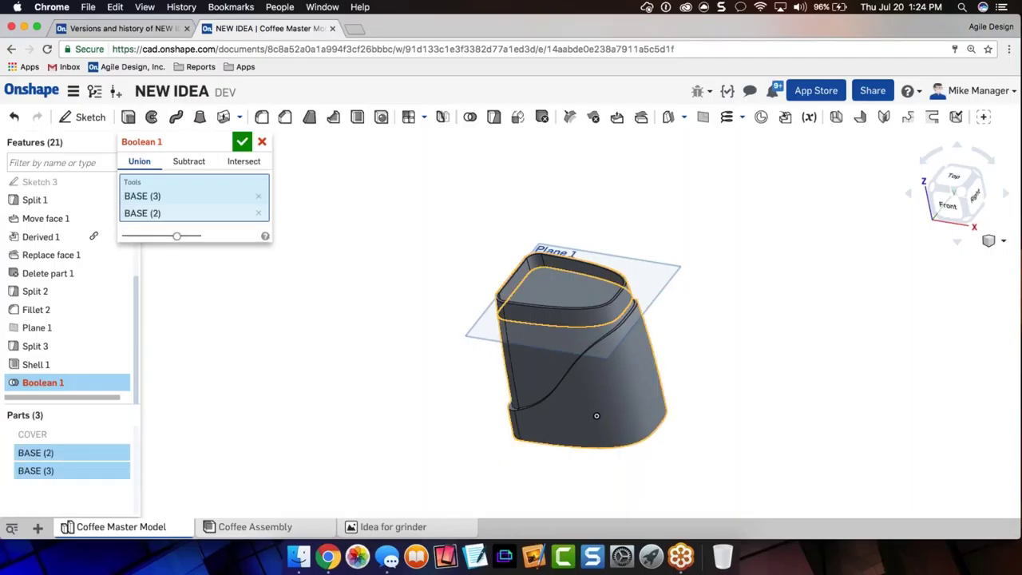
- Confirm the Boolean union and rename the merged part from BASE (3) to BASE
key("Return")
right_click(39, 453)
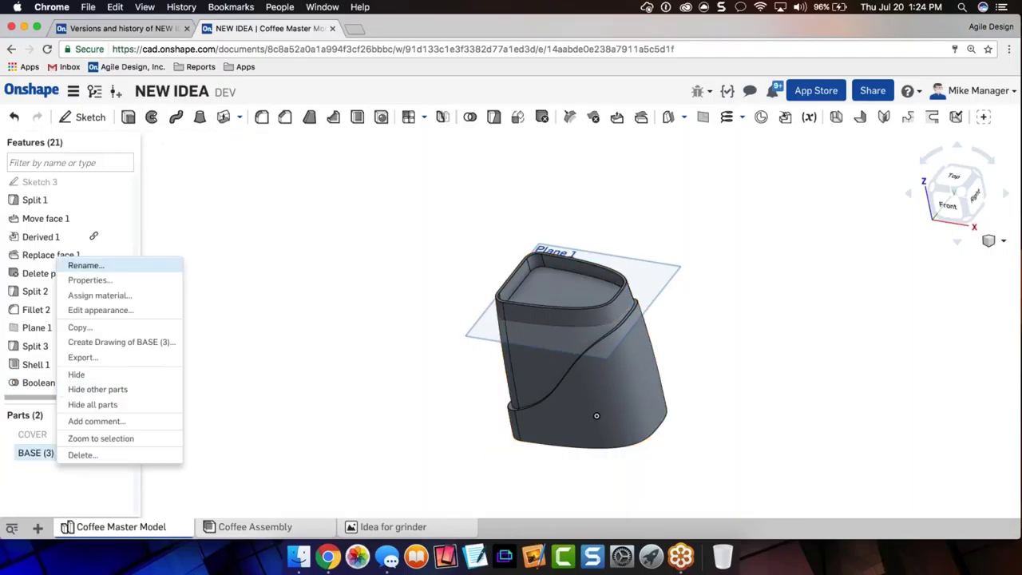
left_click(84, 265)
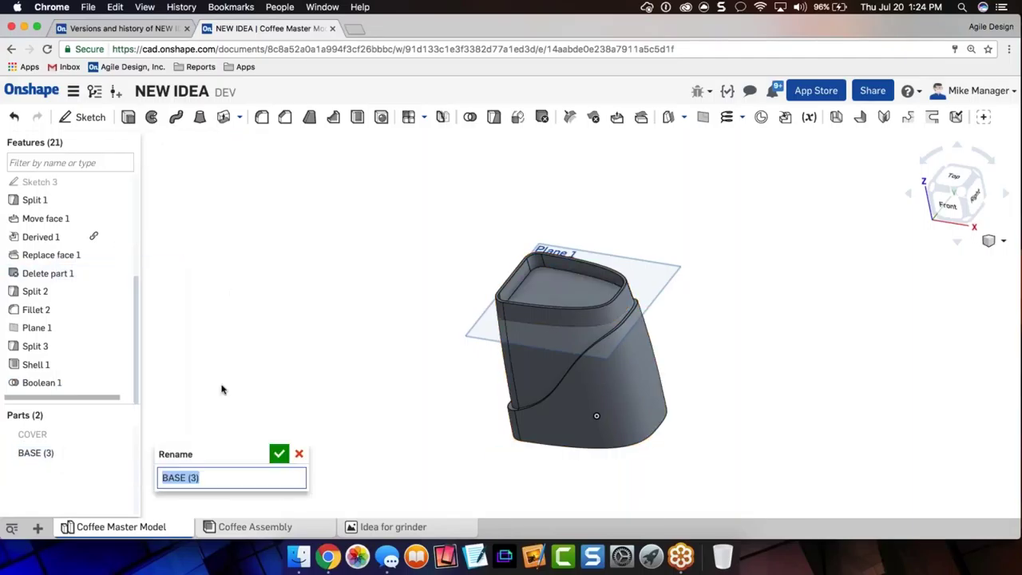
key("Right")
key("BackSpace")
key("BackSpace")
key("BackSpace")
key("BackSpace")
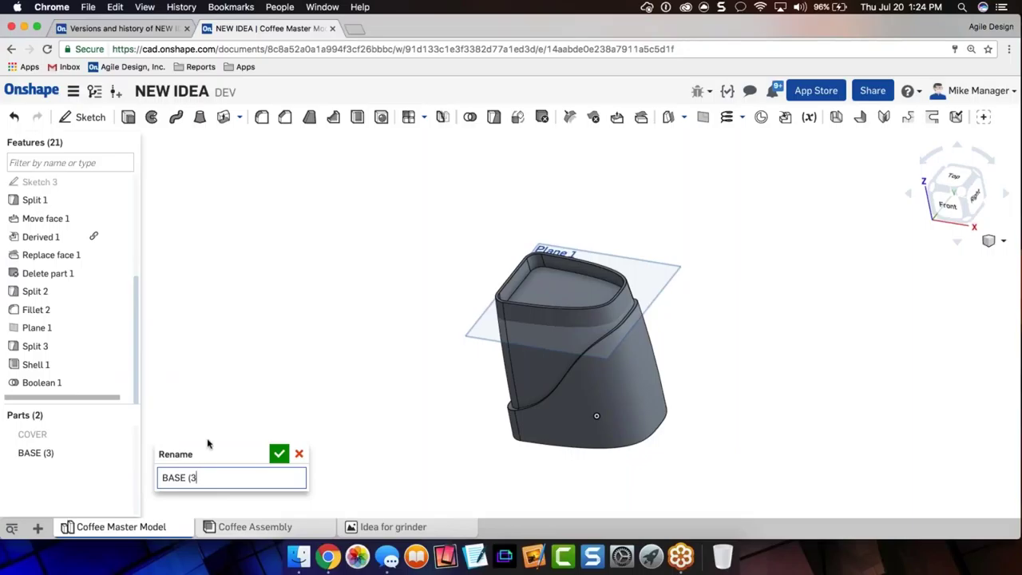
left_click(279, 453)
- Review the BASE part's properties and make the COVER part visible again
right_click(29, 452)
left_click(136, 268)
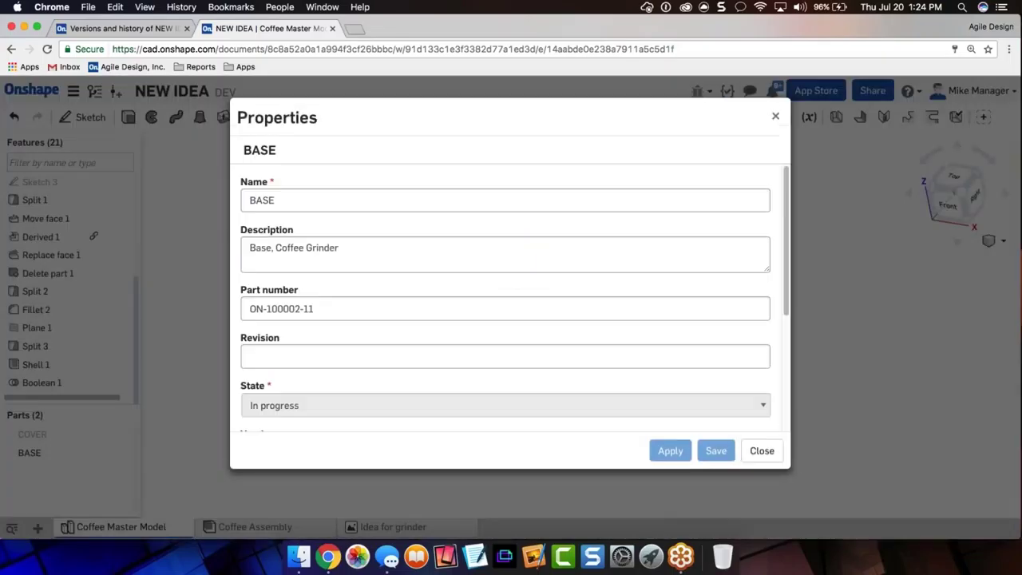
left_click(759, 450)
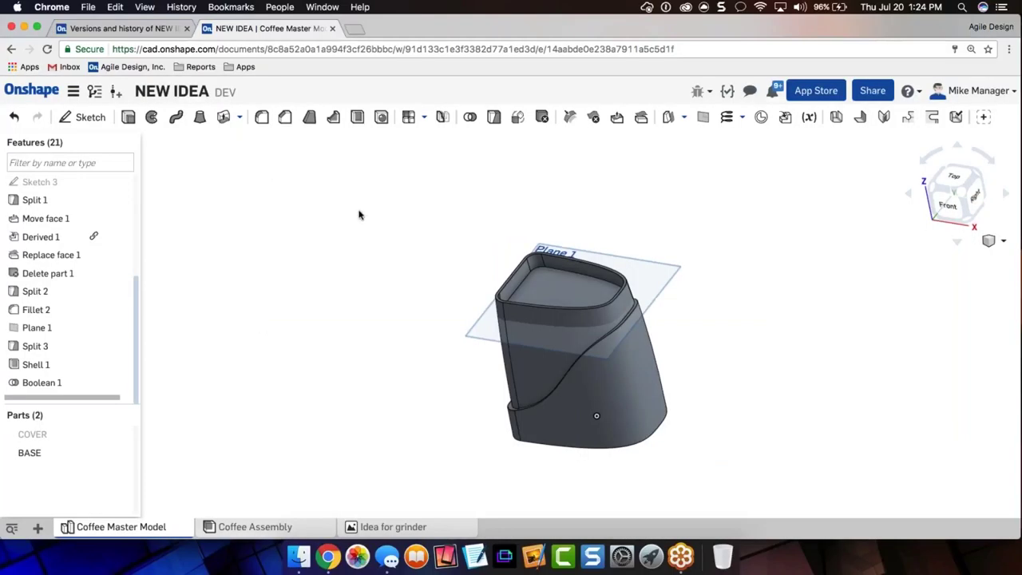
left_click(125, 435)
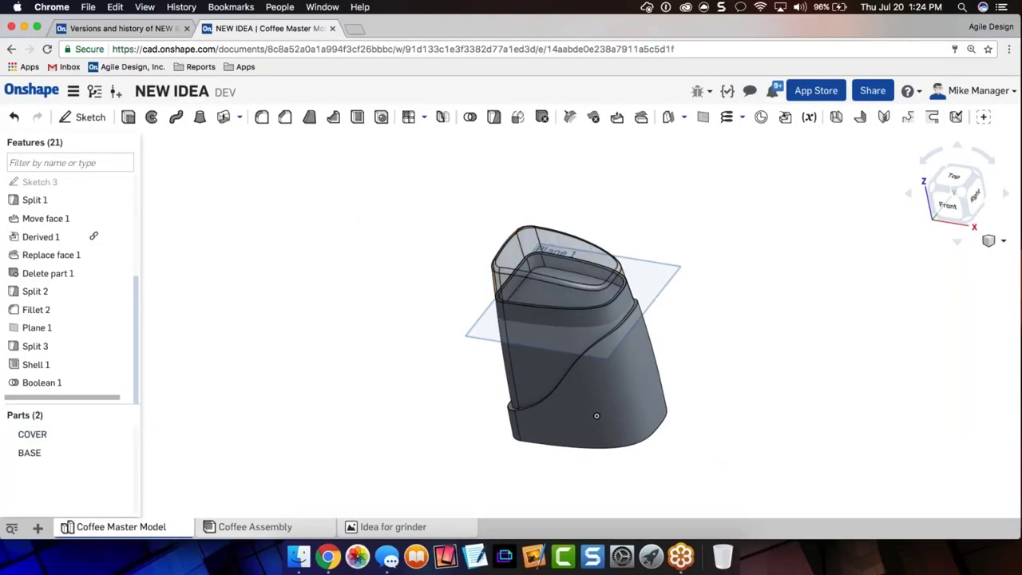
left_click(253, 519)
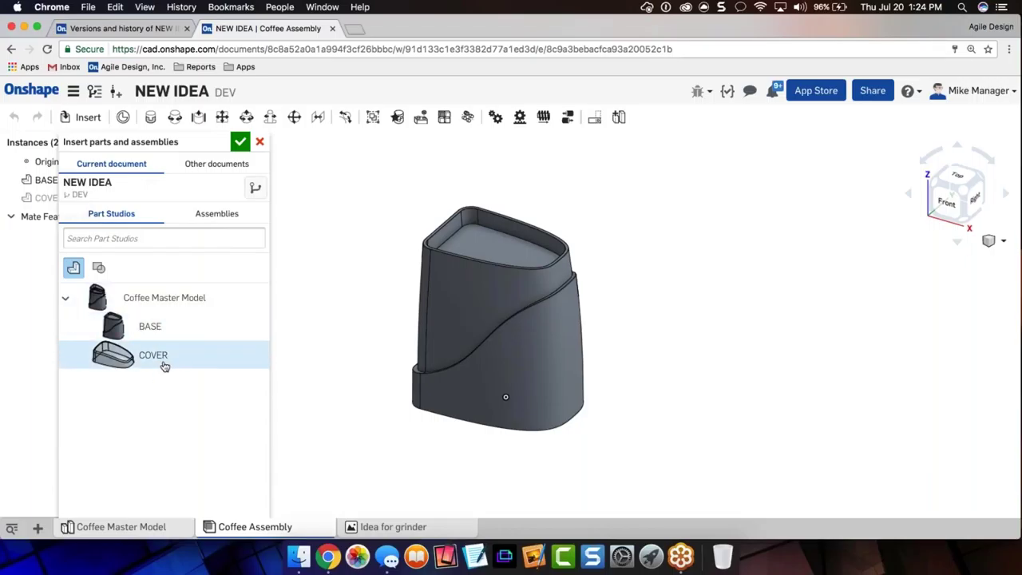
- Browse the parts available from other documents, then return to the Documents list
left_click(209, 164)
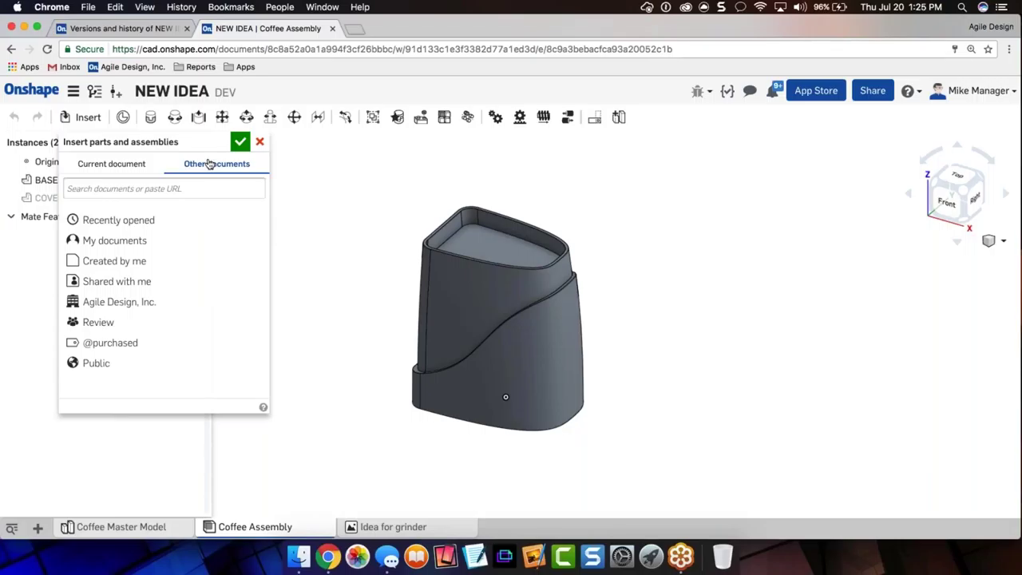
left_click(200, 188)
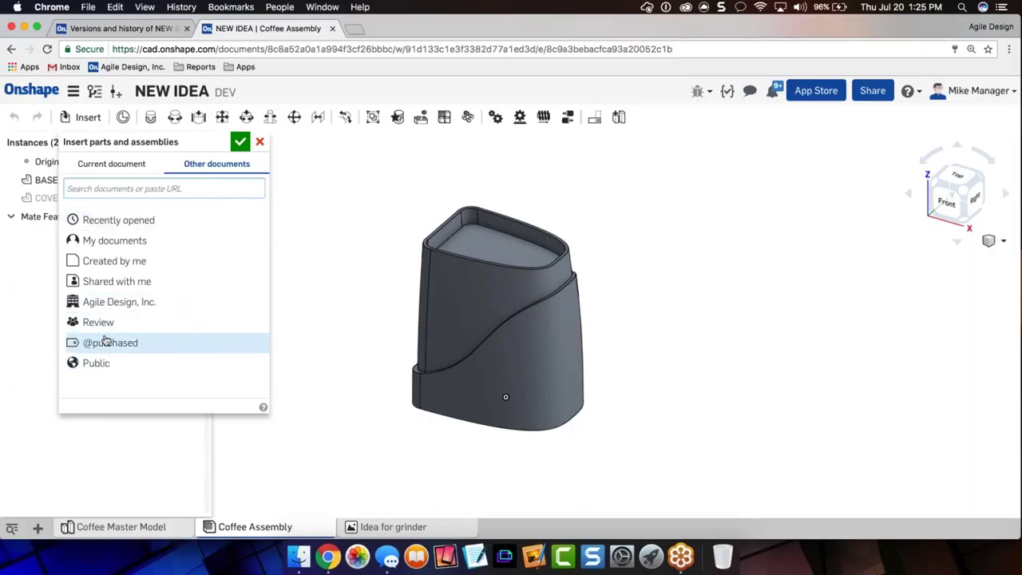
key("Up")
key("Up")
key("Up")
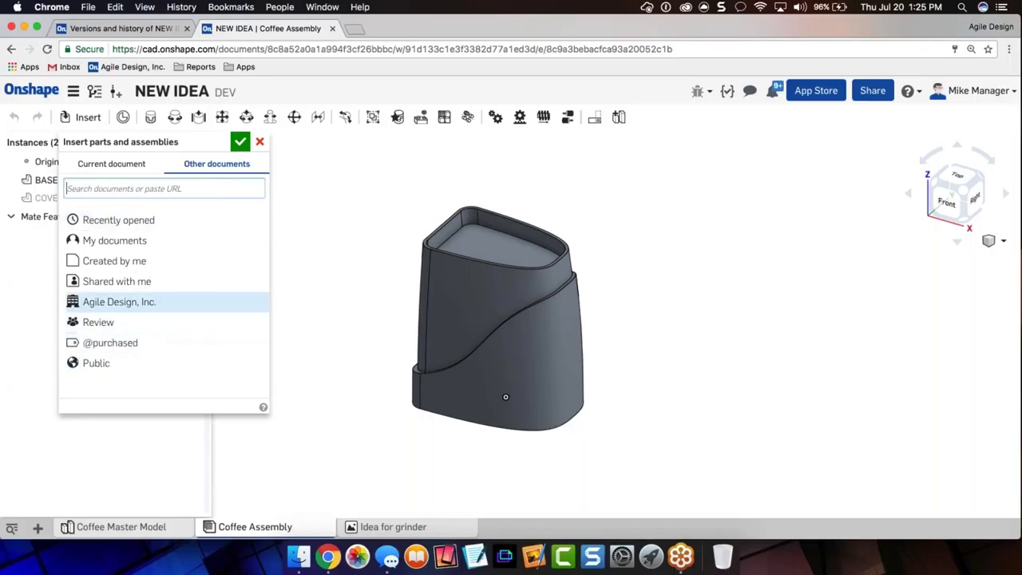
key("Down")
key("Down")
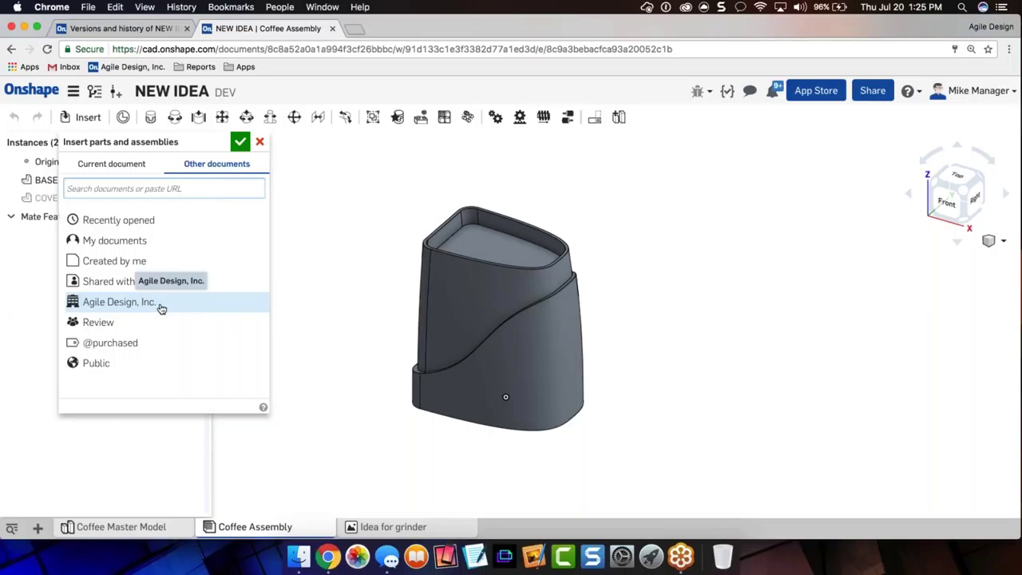
left_click(120, 28)
left_click(23, 87)
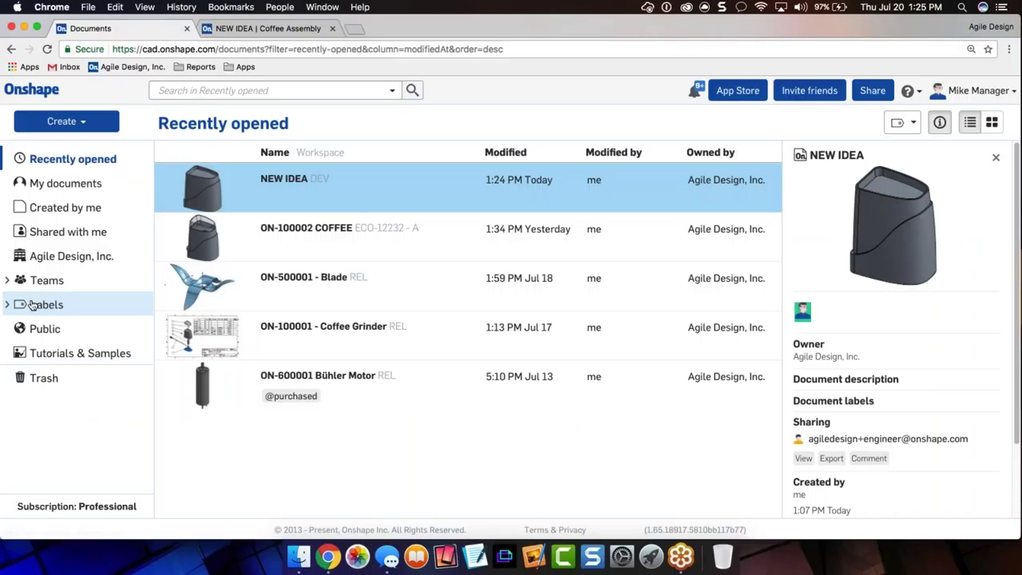
left_click(8, 304)
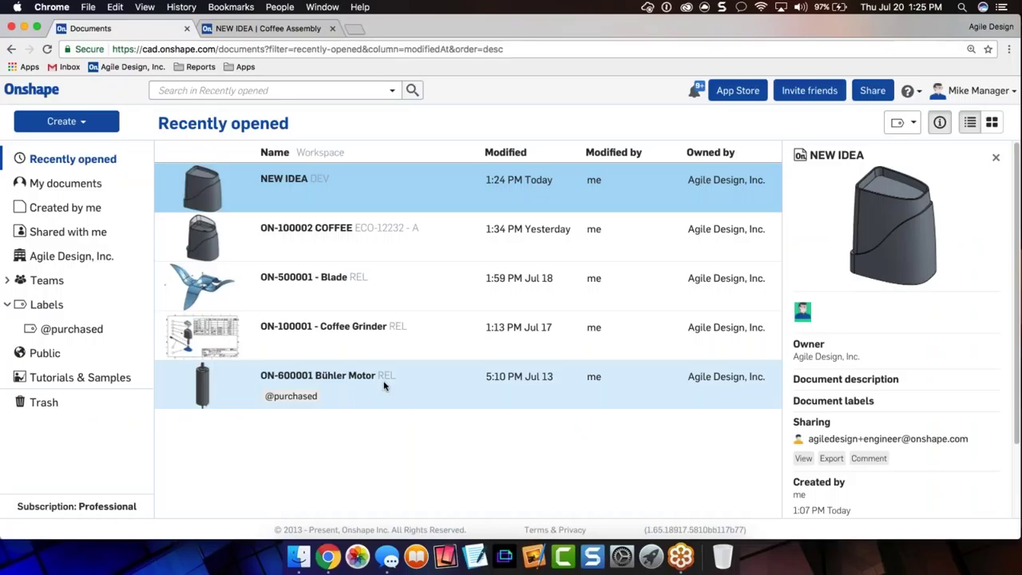
left_click(407, 297)
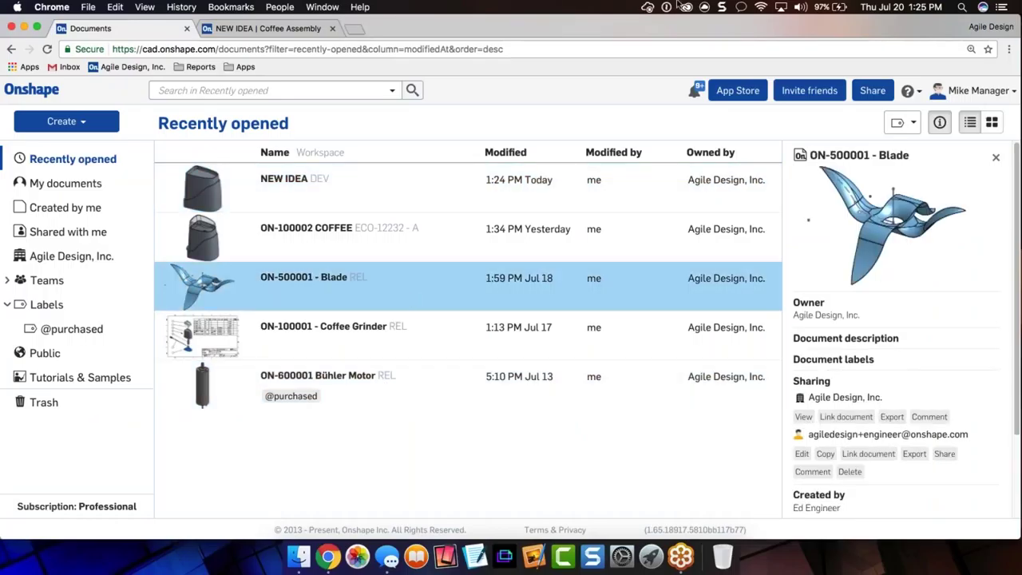
left_click_drag(301, 281, 112, 335)
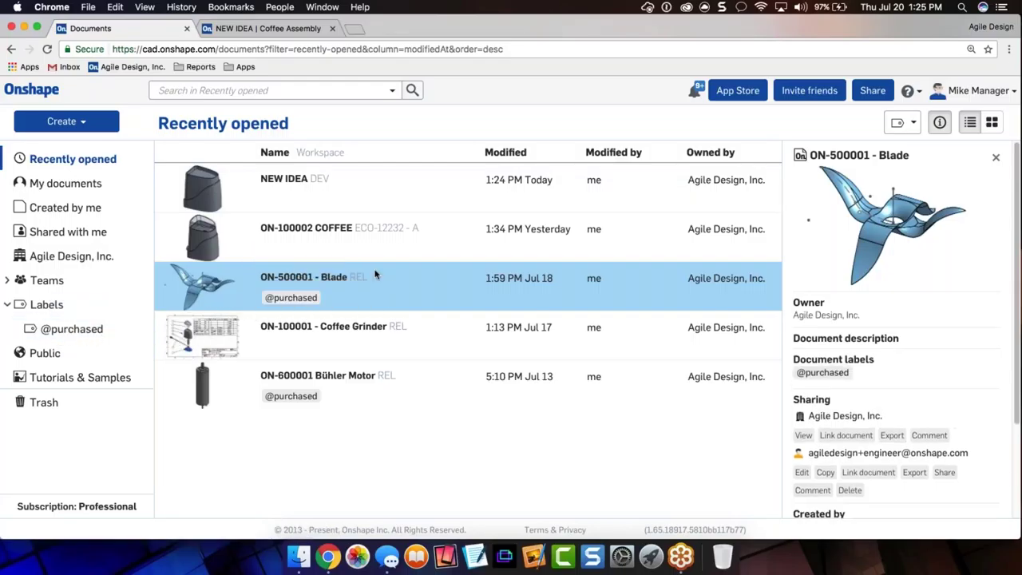
left_click(76, 328)
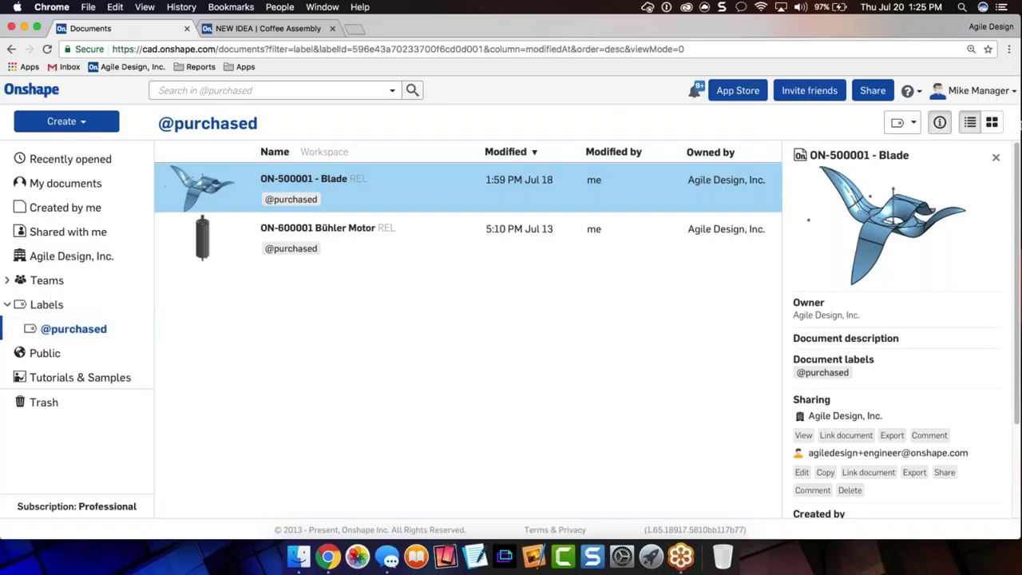
left_click(975, 92)
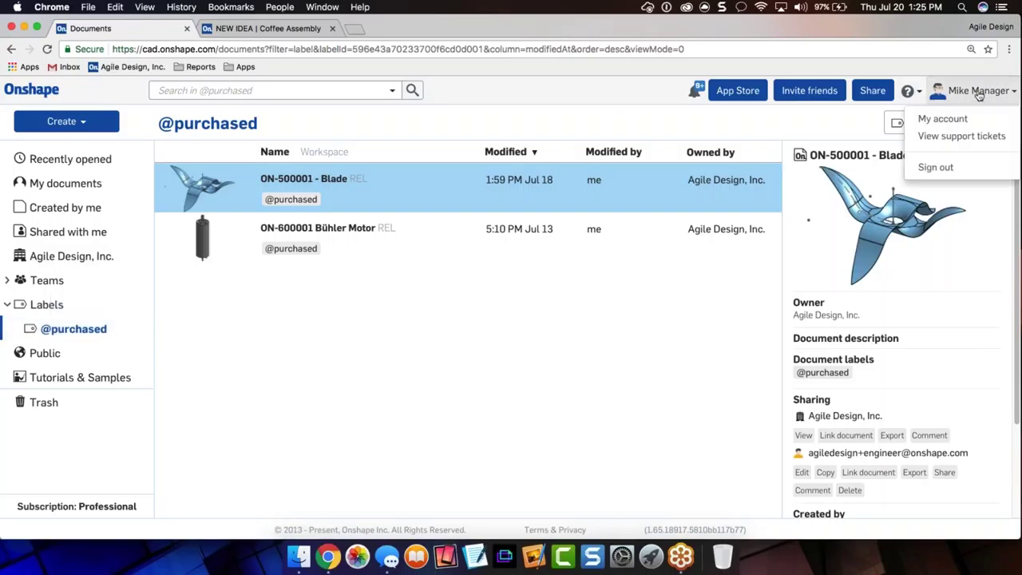
left_click(629, 369)
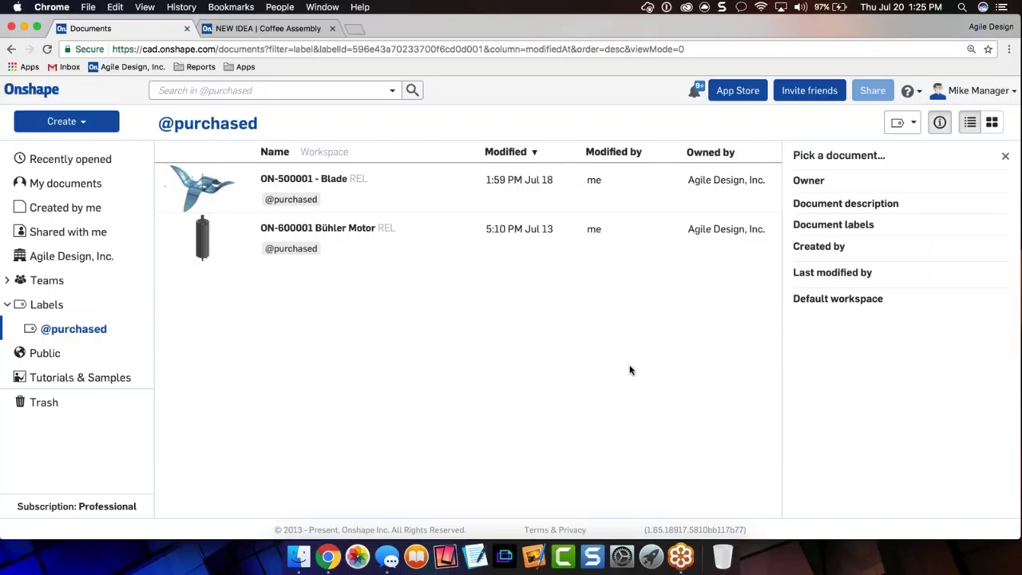
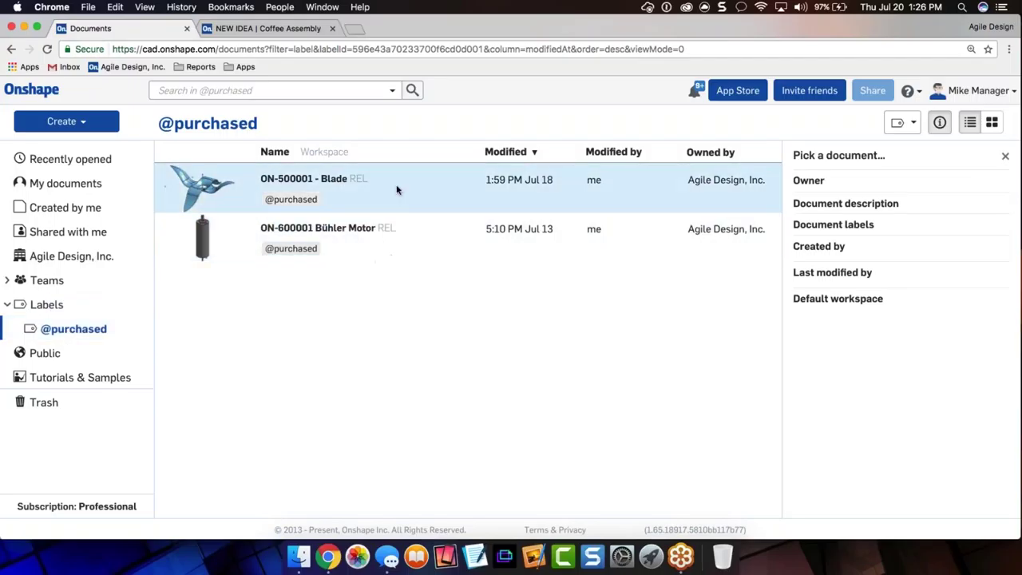
left_click(907, 123)
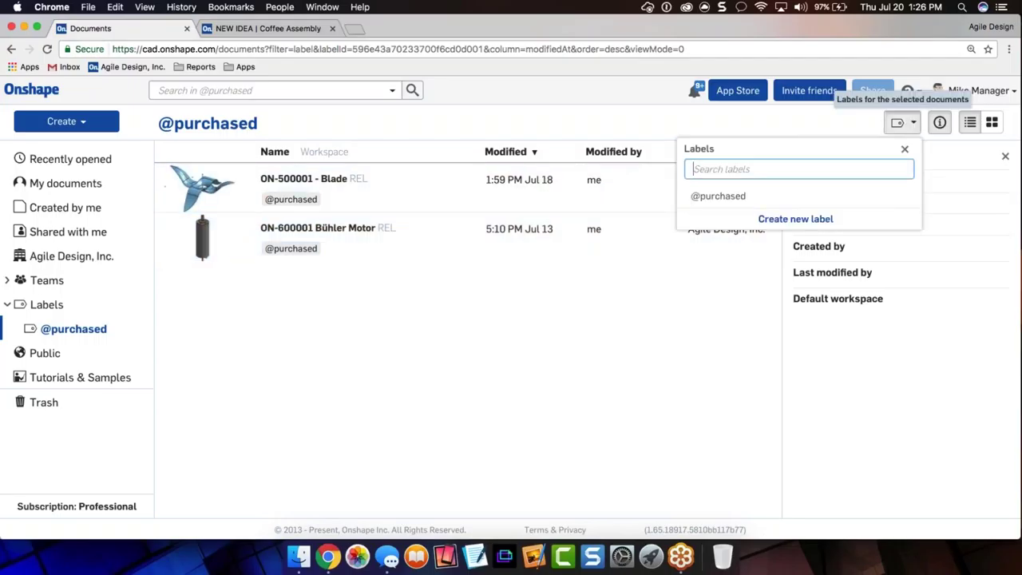
type("@todo")
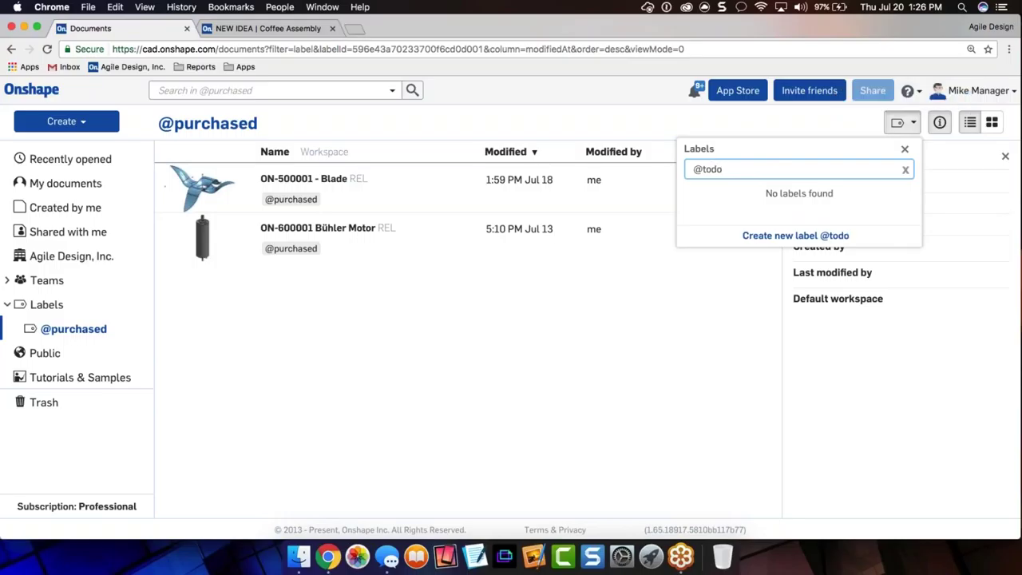
left_click(793, 236)
left_click(635, 204)
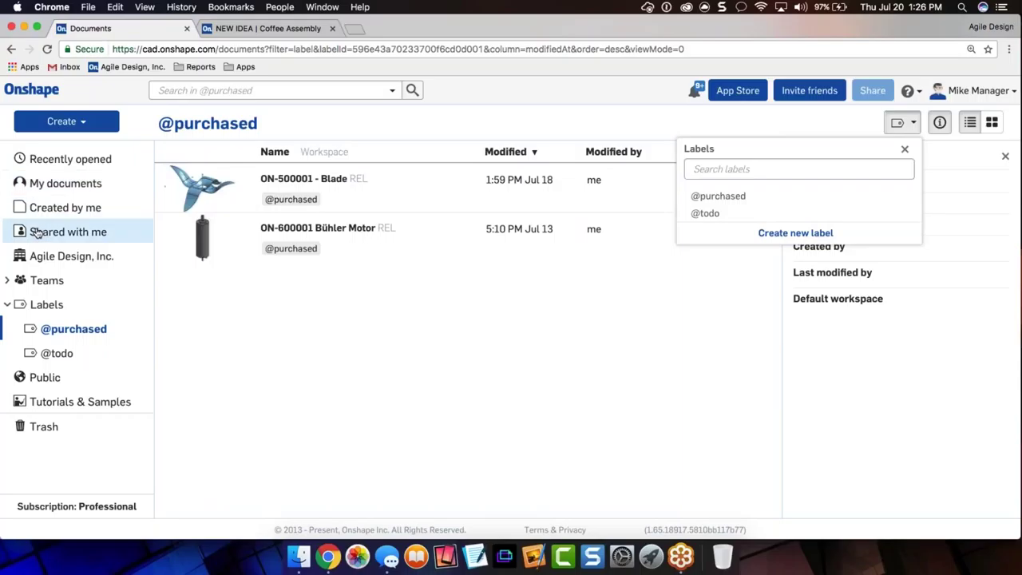
left_click(48, 255)
left_click(64, 207)
left_click(311, 182)
left_click_drag(312, 185, 67, 356)
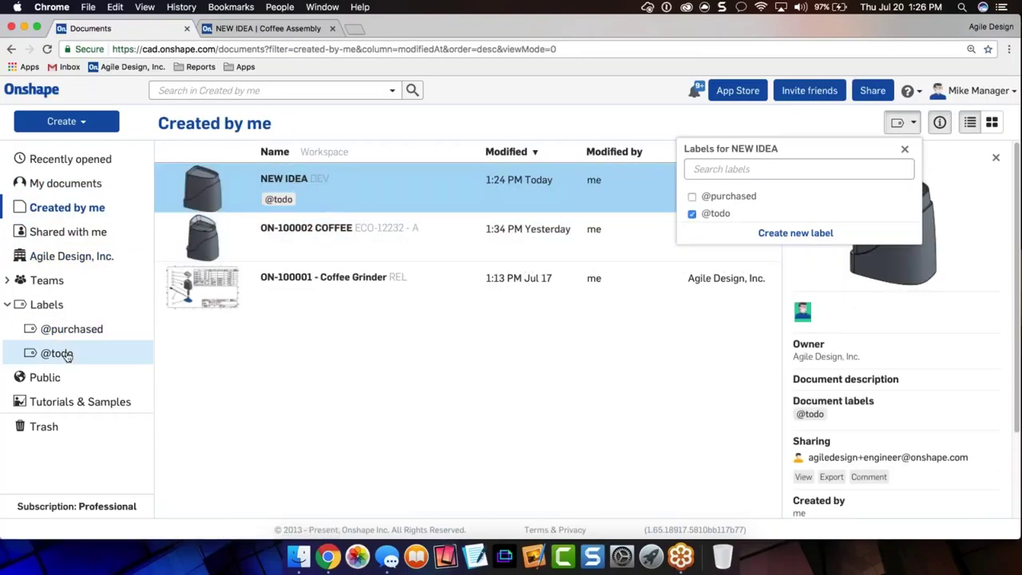
right_click(462, 296)
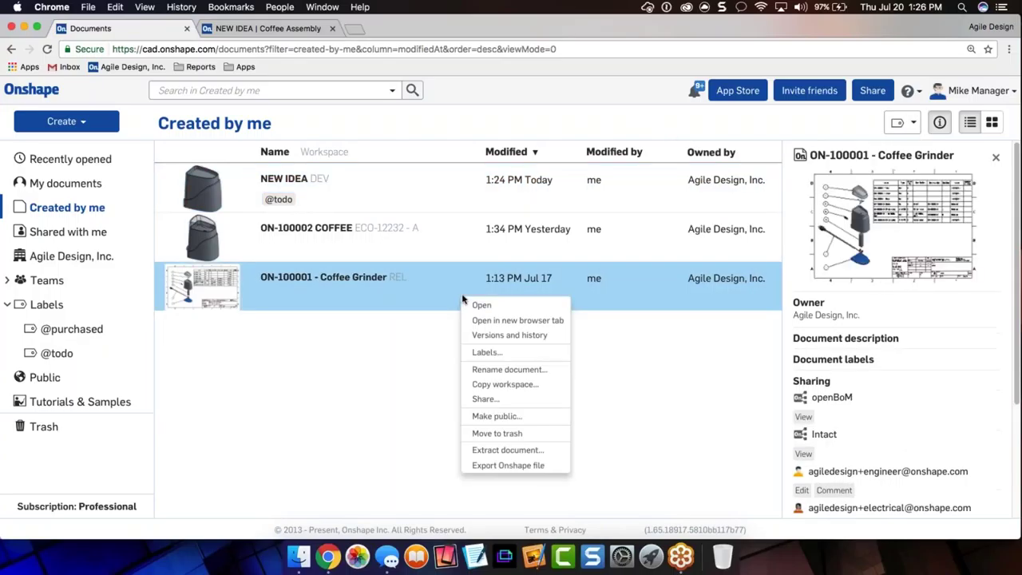
left_click(486, 352)
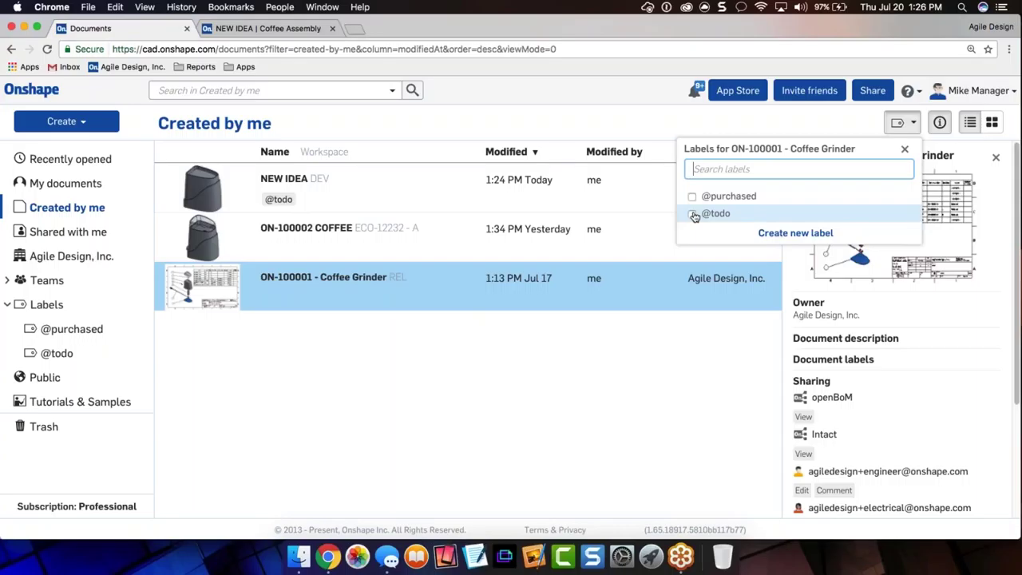
left_click(692, 214)
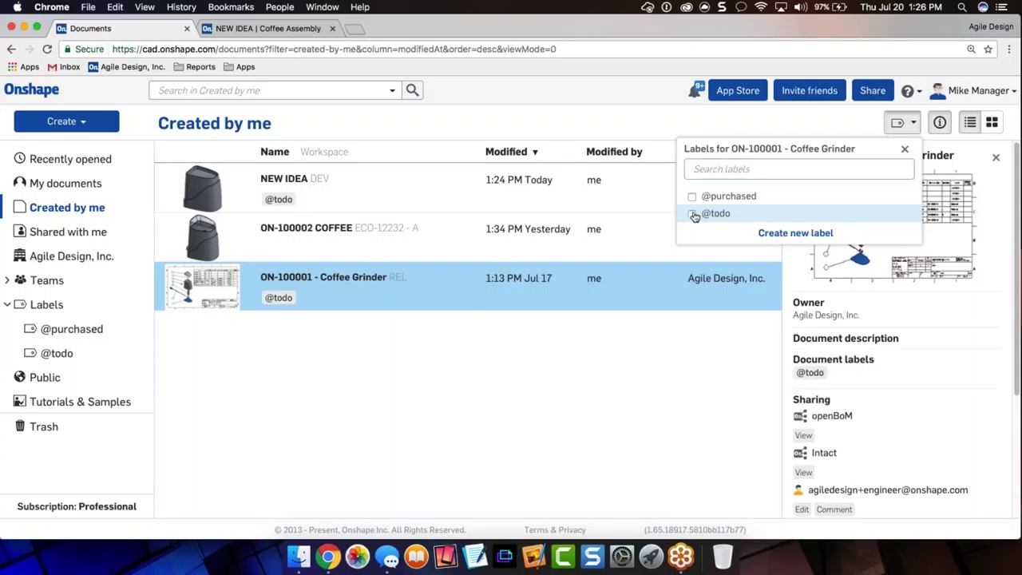
left_click(691, 196)
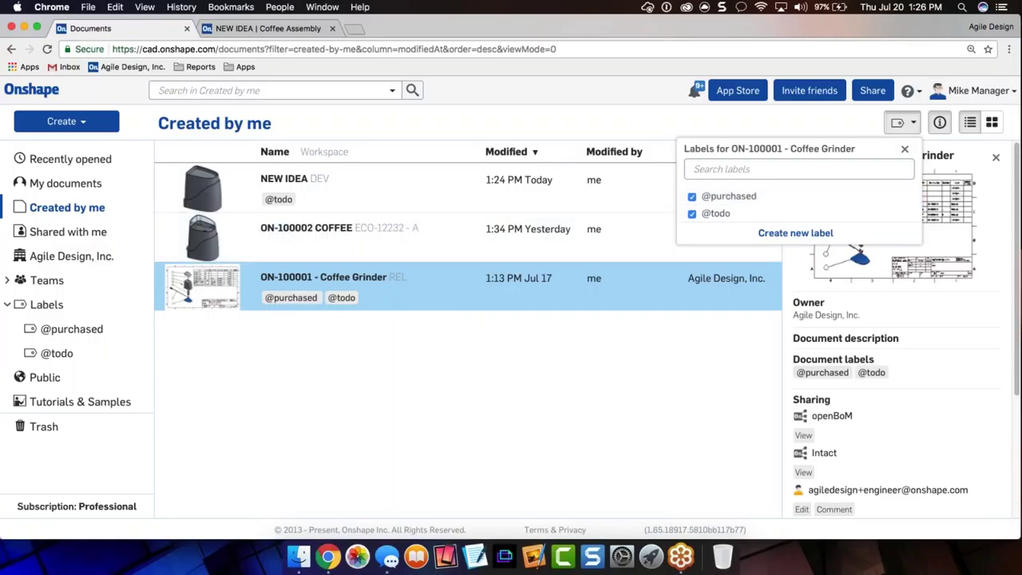
left_click(693, 214)
left_click(693, 214)
left_click(692, 214)
left_click(691, 196)
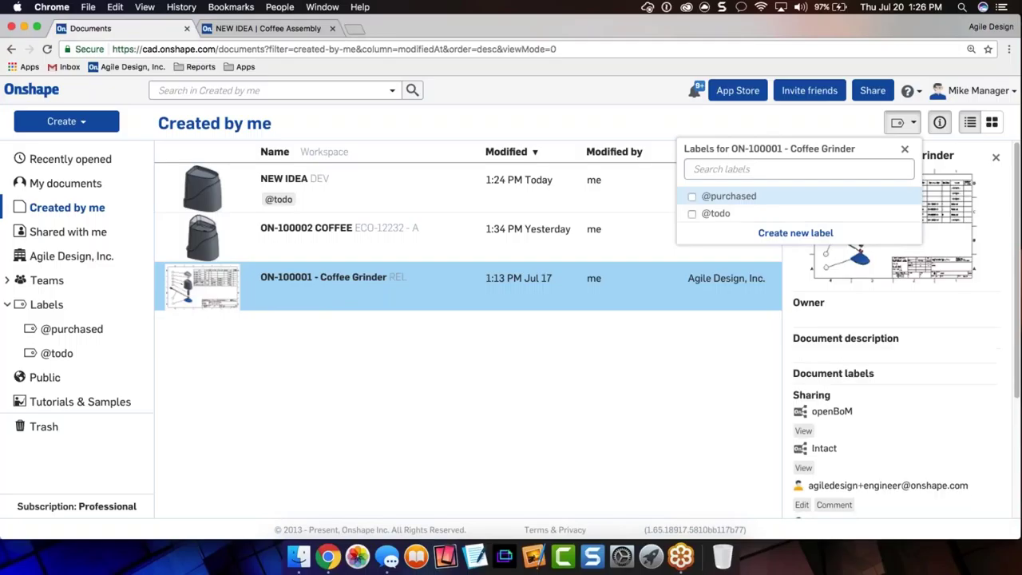
left_click(906, 151)
left_click(561, 402)
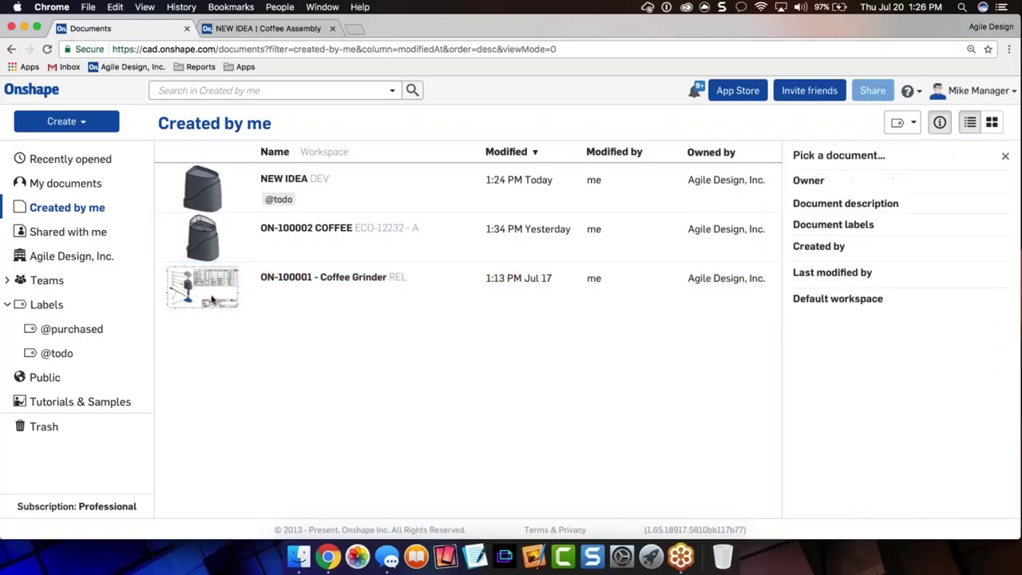
left_click(72, 329)
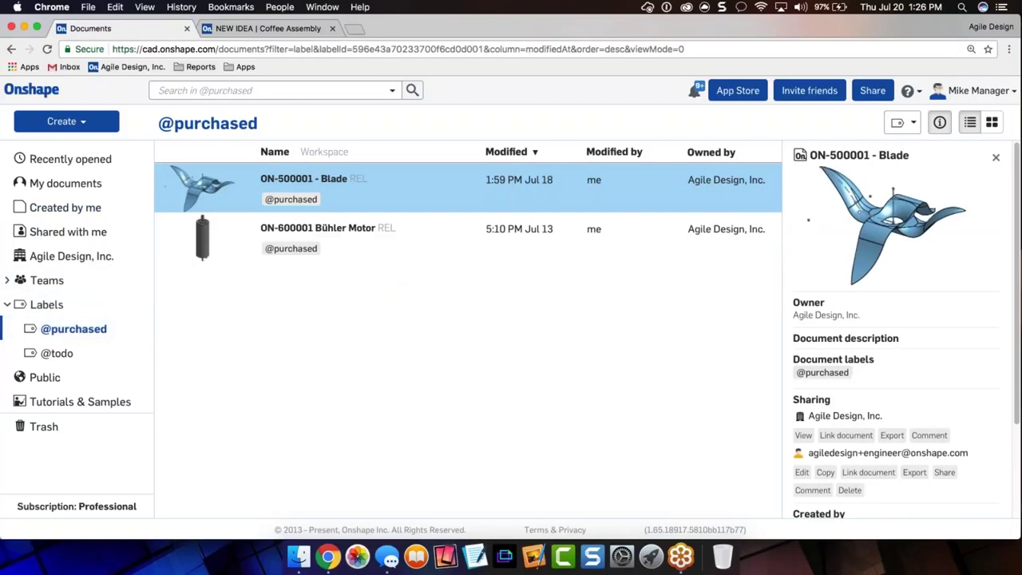
left_click(258, 29)
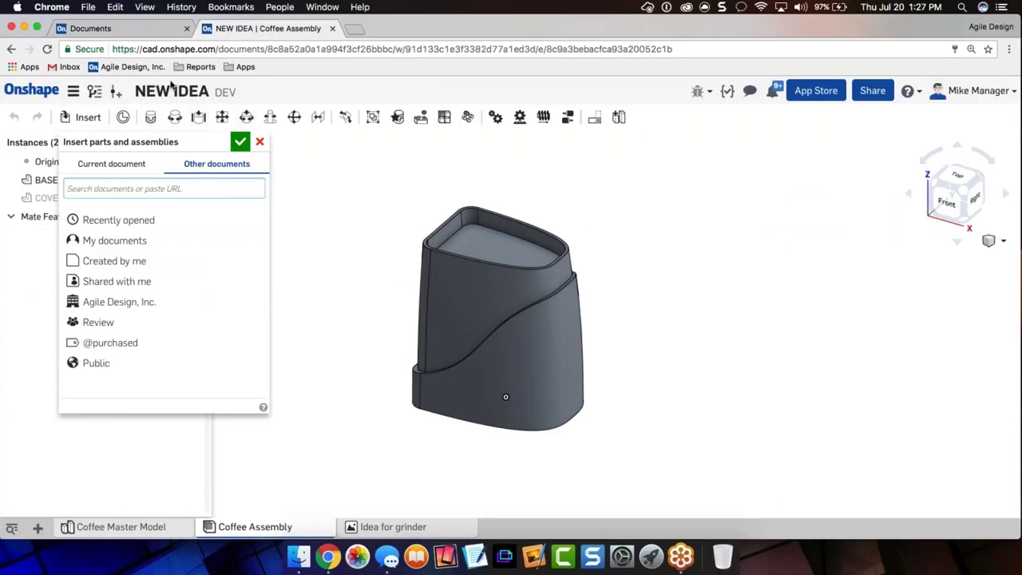
left_click(138, 345)
left_click(112, 343)
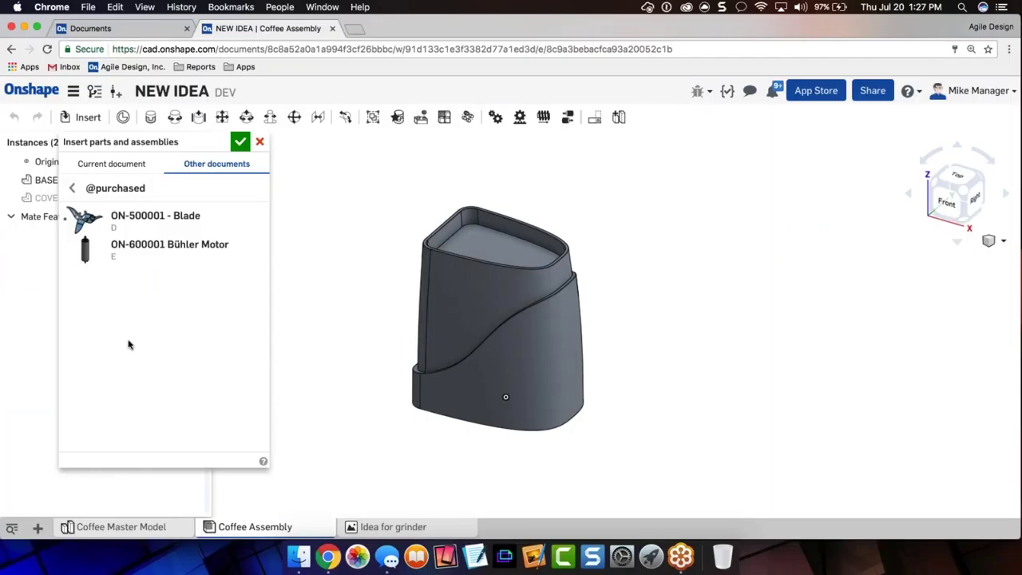
left_click(155, 251)
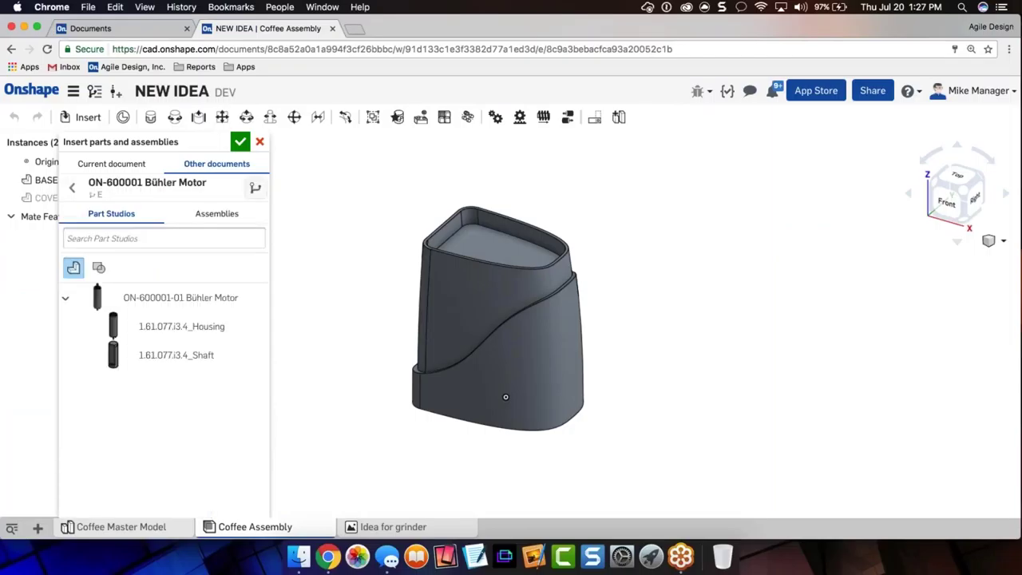
left_click(168, 217)
left_click(165, 267)
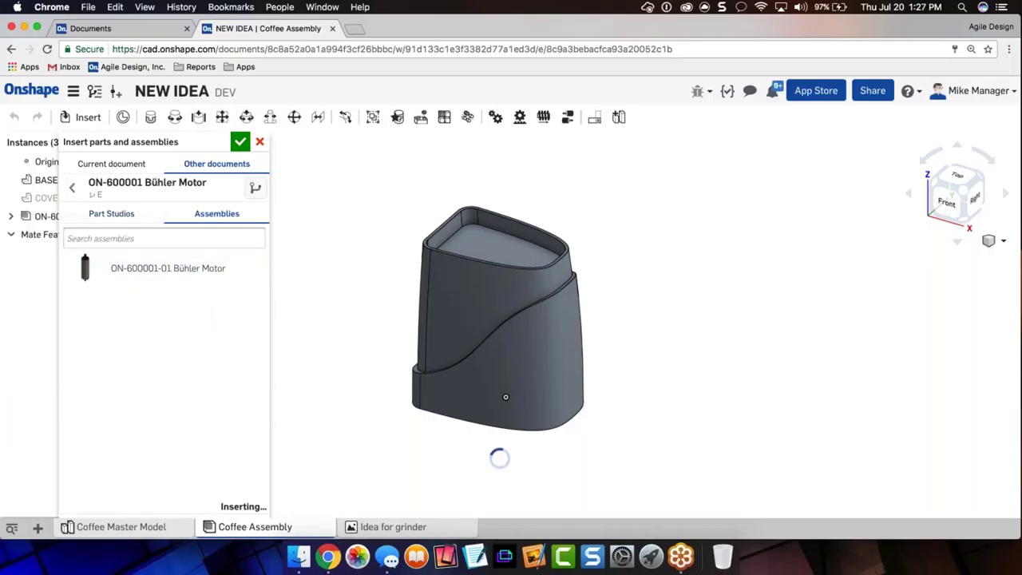
left_click(241, 142)
mouse_move(376, 199)
right_mouse_down()
mouse_move(411, 99)
mouse_move(394, 205)
mouse_move(356, 187)
mouse_move(380, 197)
right_mouse_up()
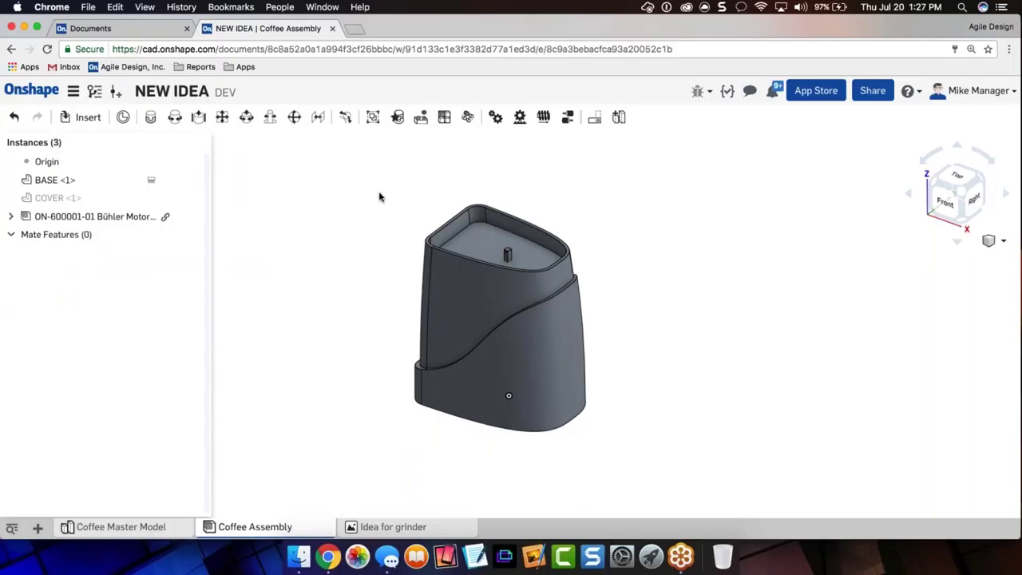
mouse_move(452, 253)
right_mouse_down()
mouse_move(486, 249)
mouse_move(454, 243)
right_mouse_up()
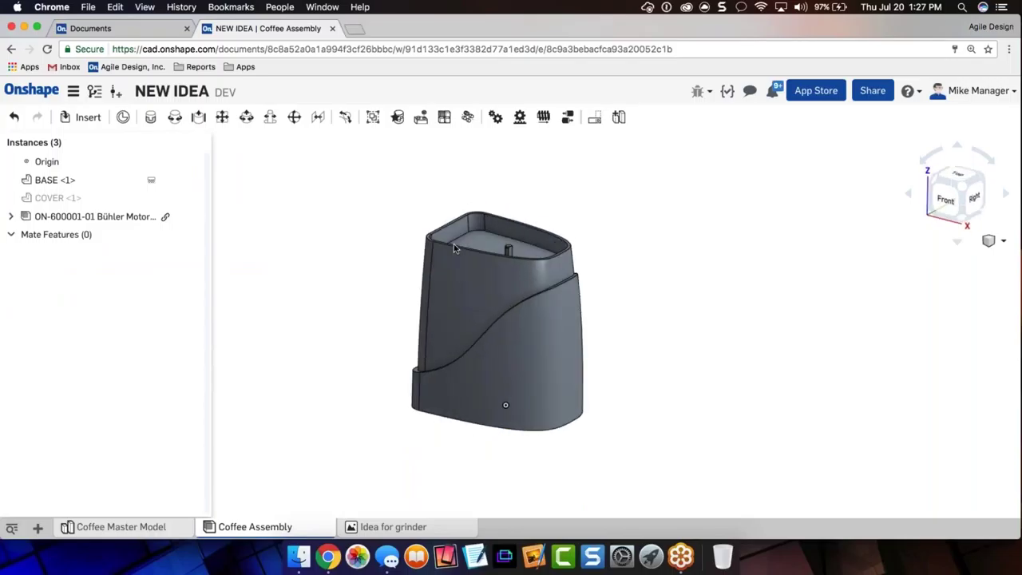
left_click(82, 117)
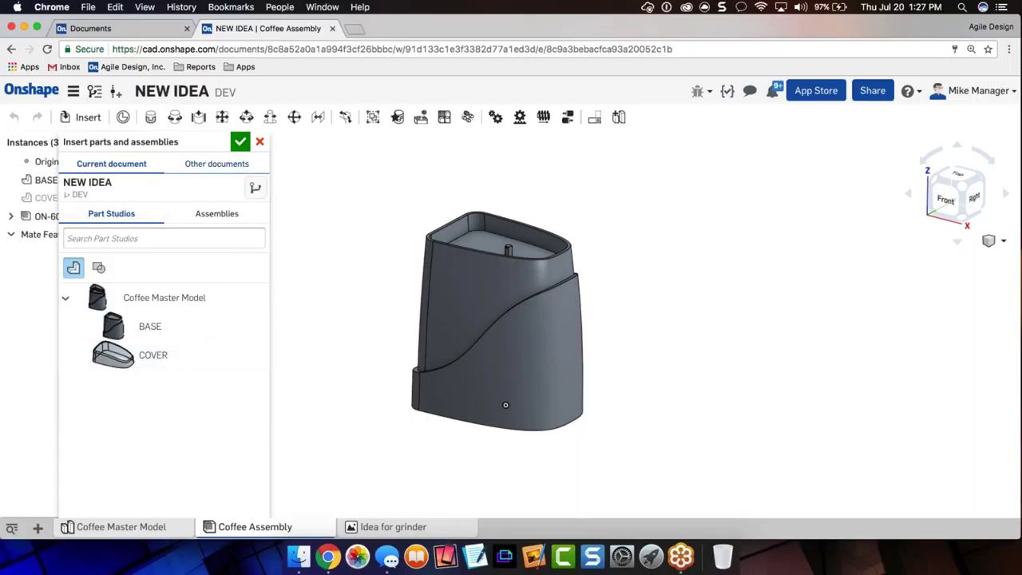
left_click(216, 164)
left_click(156, 189)
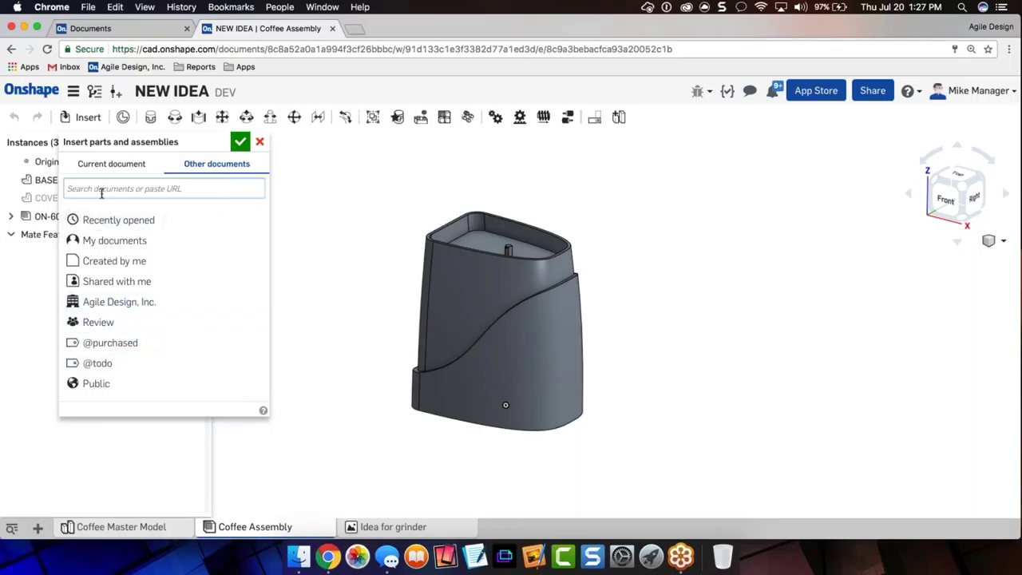
type("blade")
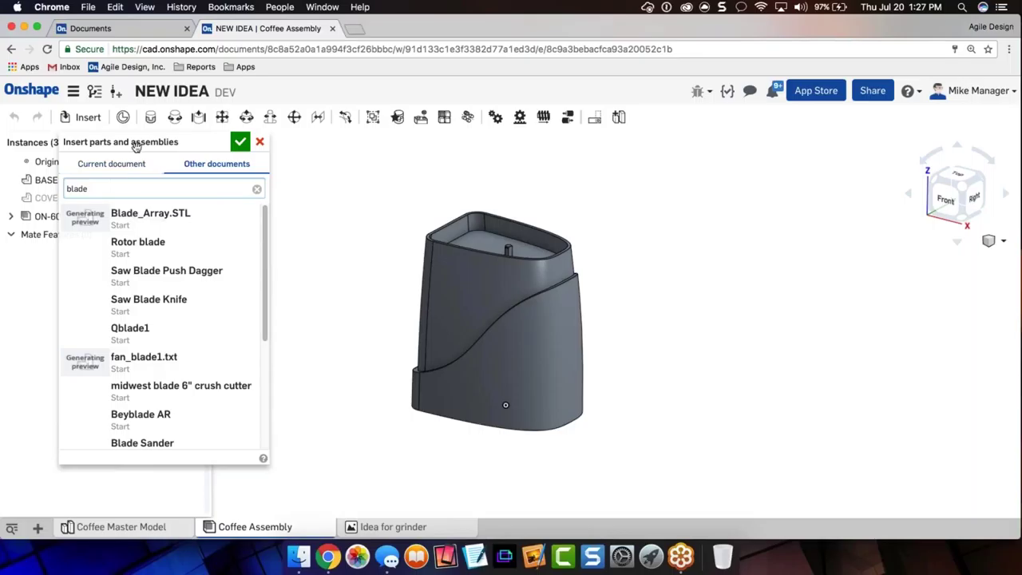
left_click(256, 188)
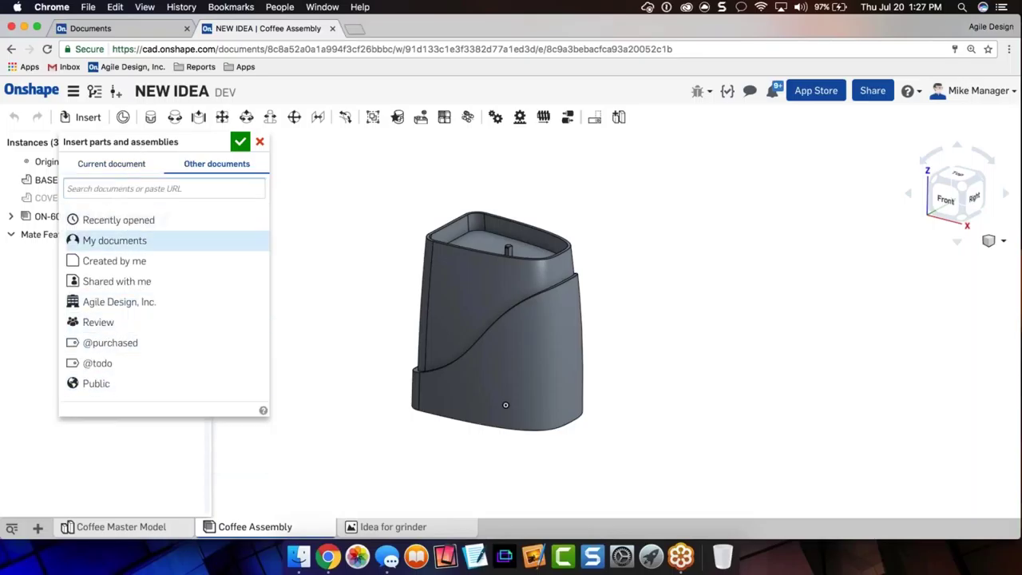
left_click(120, 188)
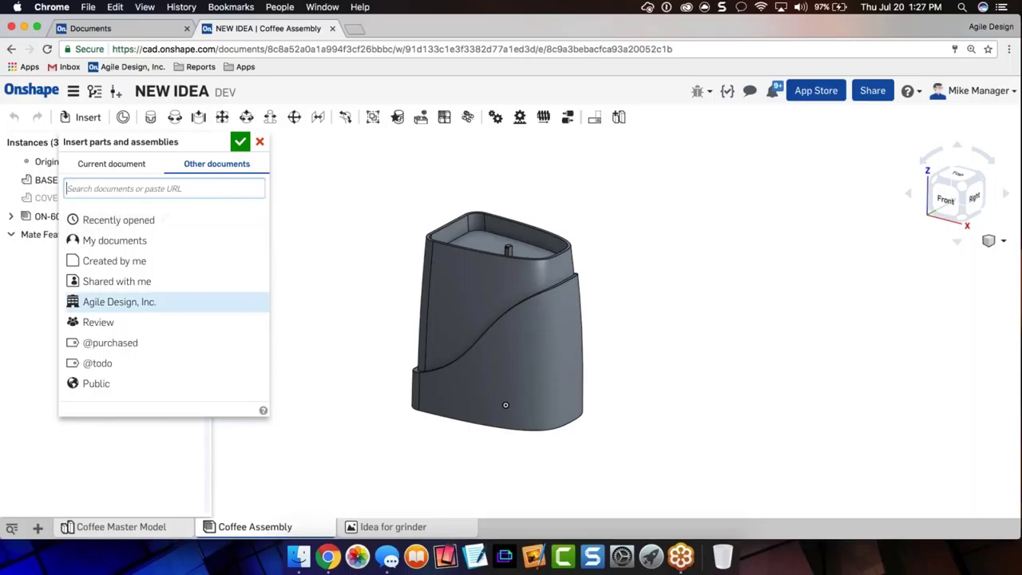
left_click(125, 302)
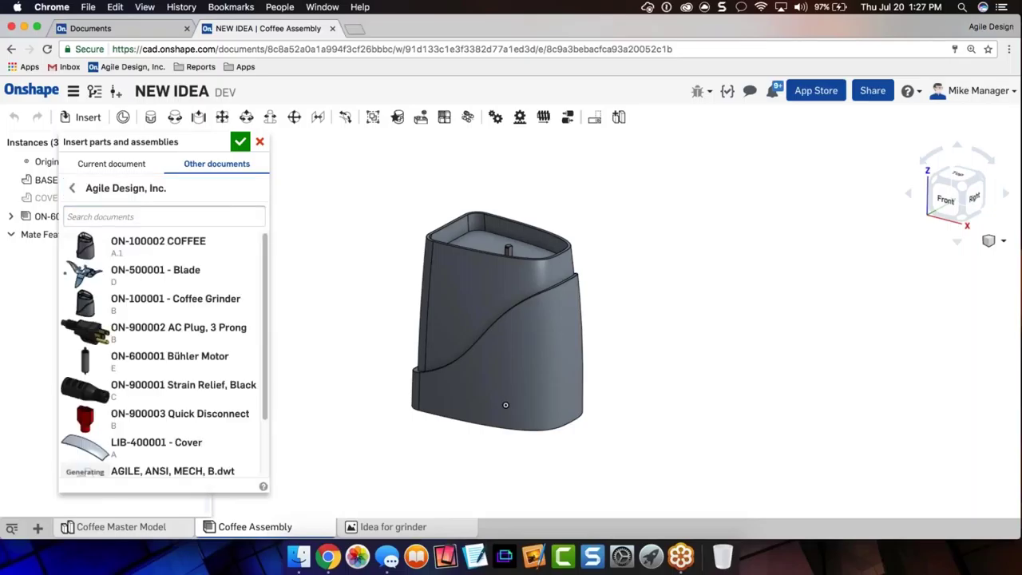
left_click(137, 213)
type("b")
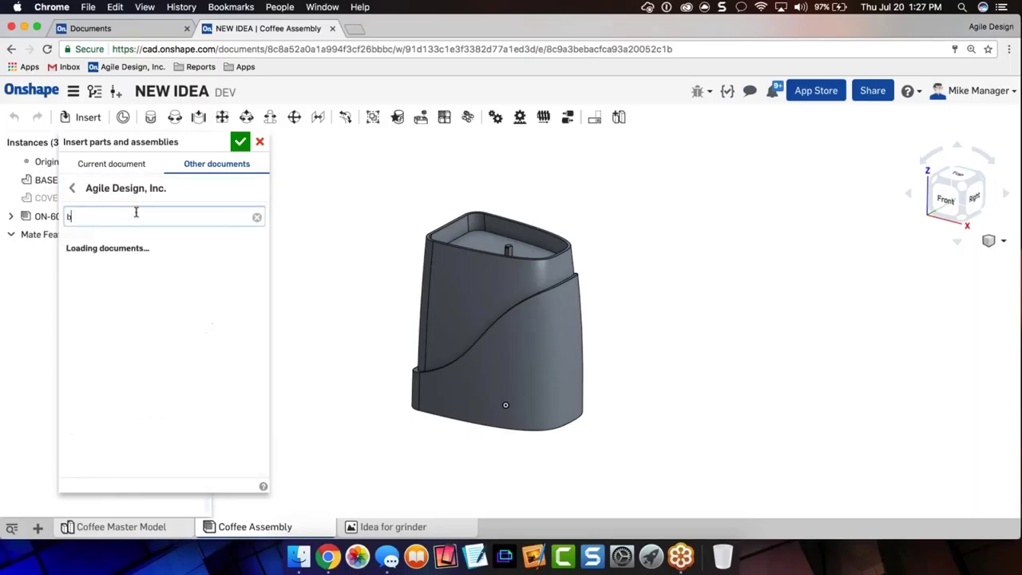
type("lade")
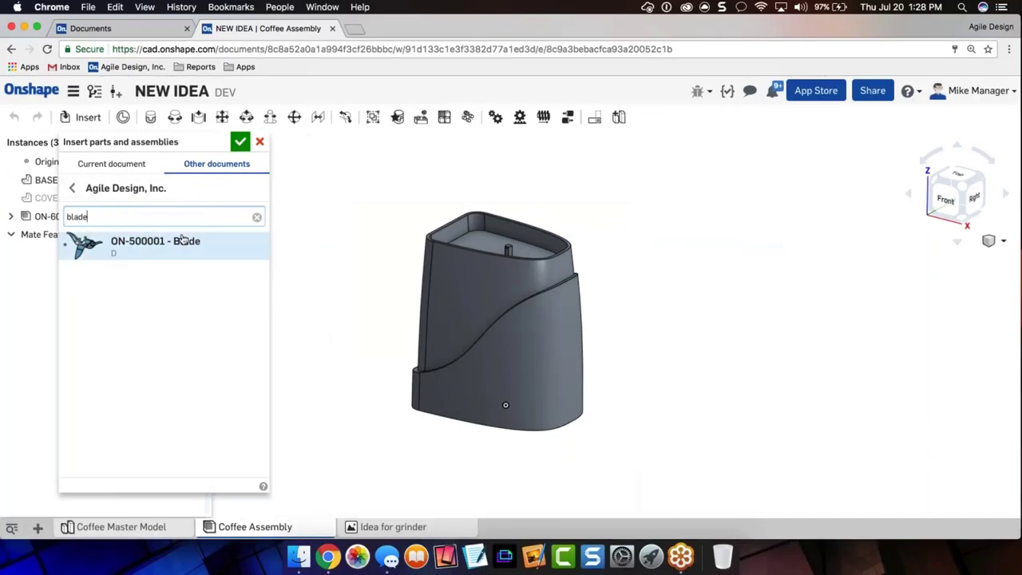
left_click(155, 242)
left_click(180, 326)
left_click(506, 404)
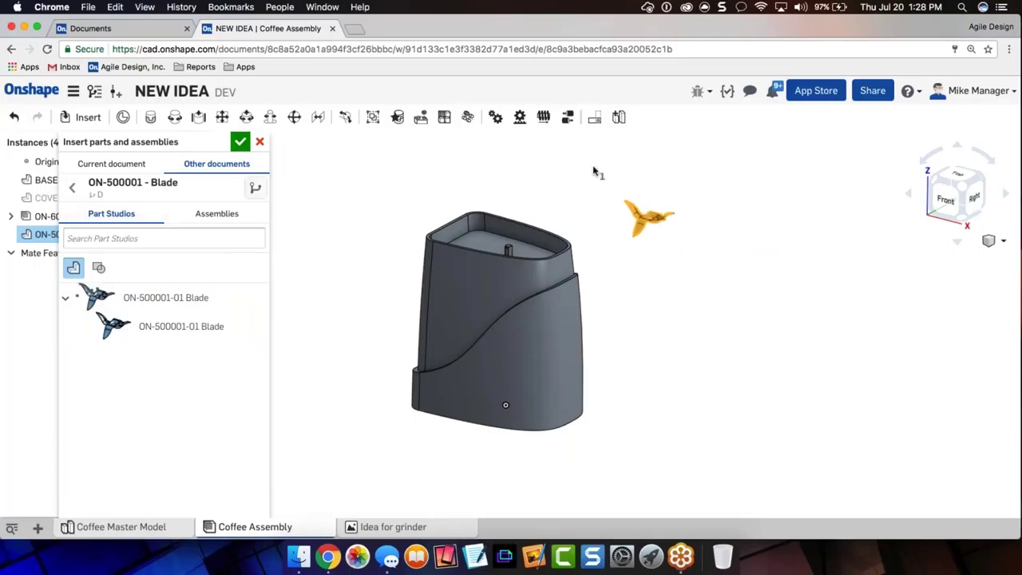
left_click(255, 187)
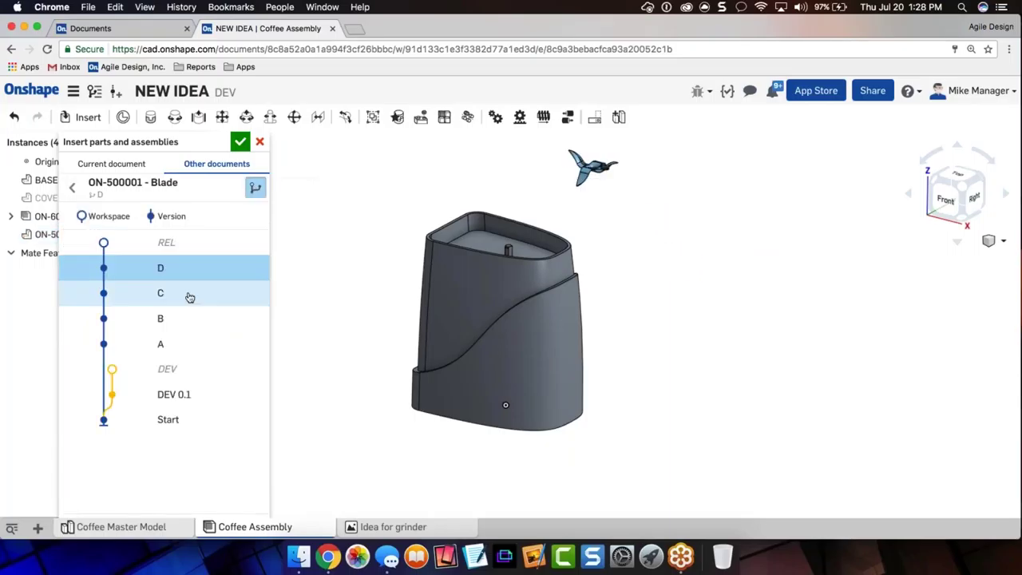
left_click(255, 188)
left_click(253, 189)
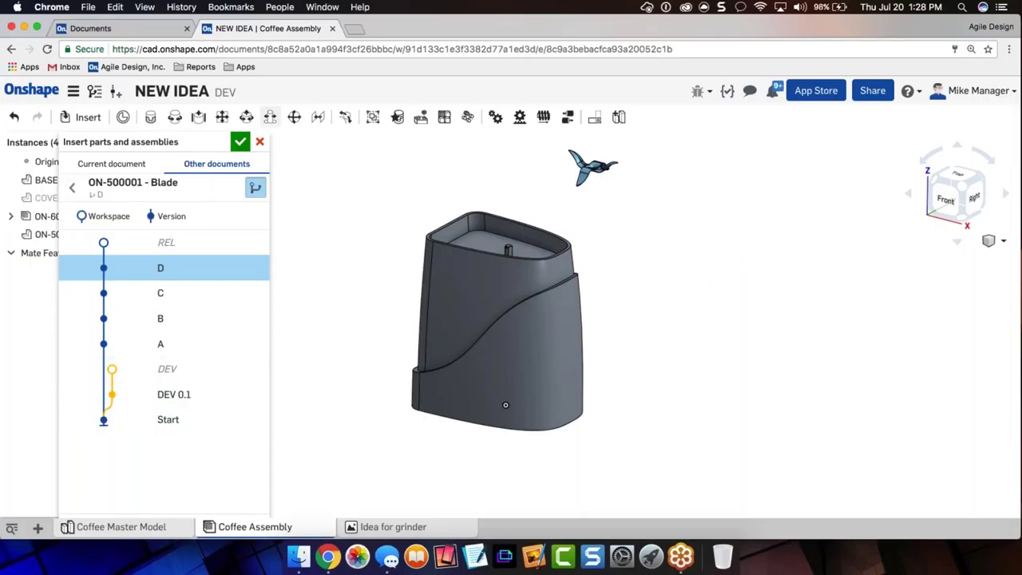
left_click(260, 141)
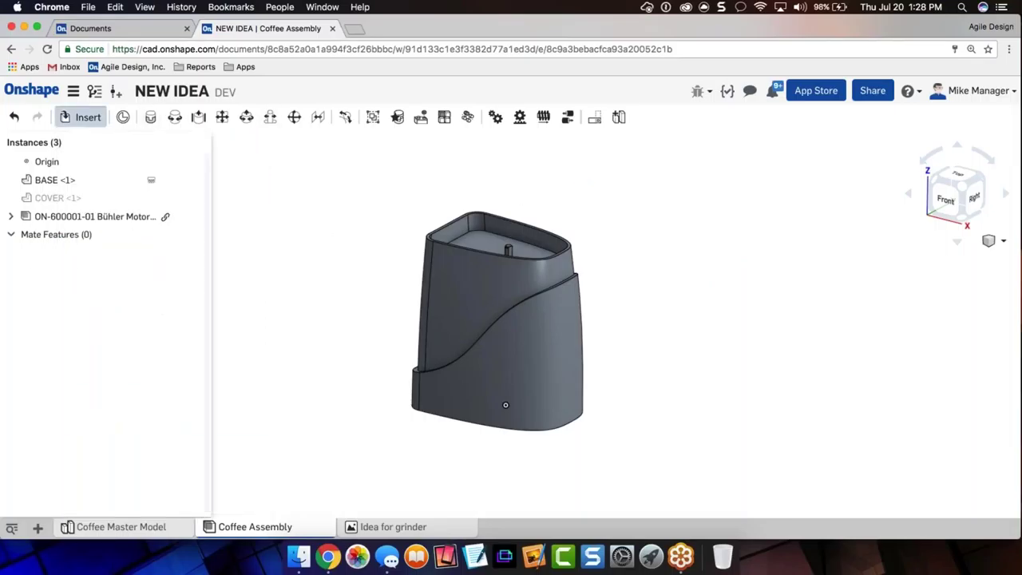
left_click(82, 117)
- Search Agile Design, Inc. documents for 'blad' and view the ON-500001 - Blade versions
left_click(216, 163)
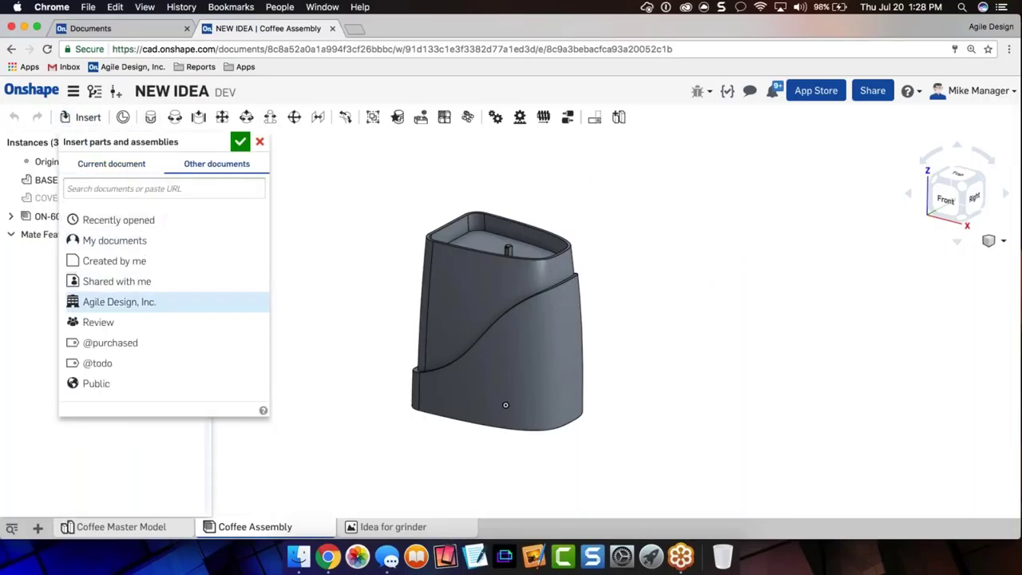
left_click(115, 299)
left_click(145, 215)
type("blad")
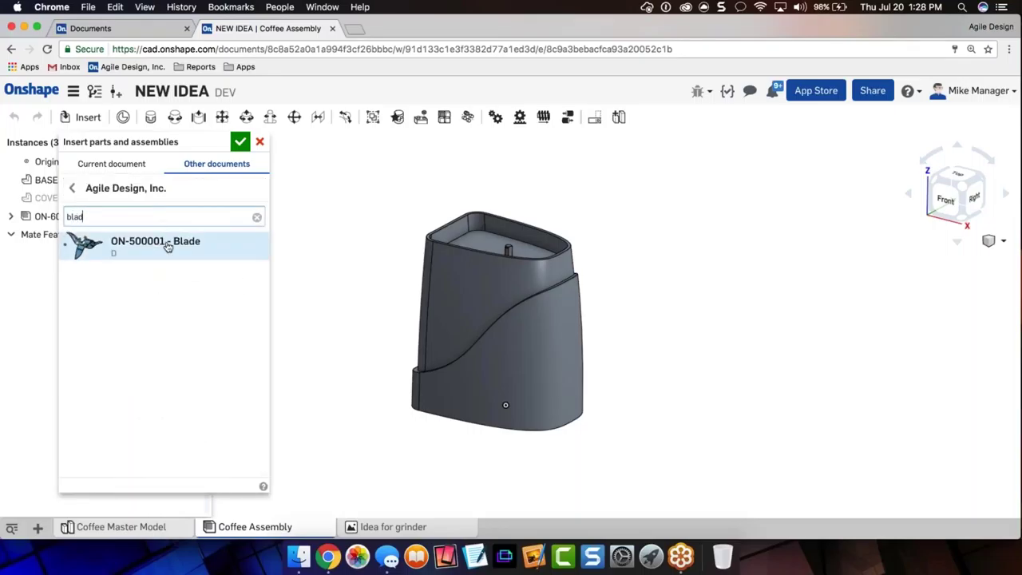
left_click(165, 242)
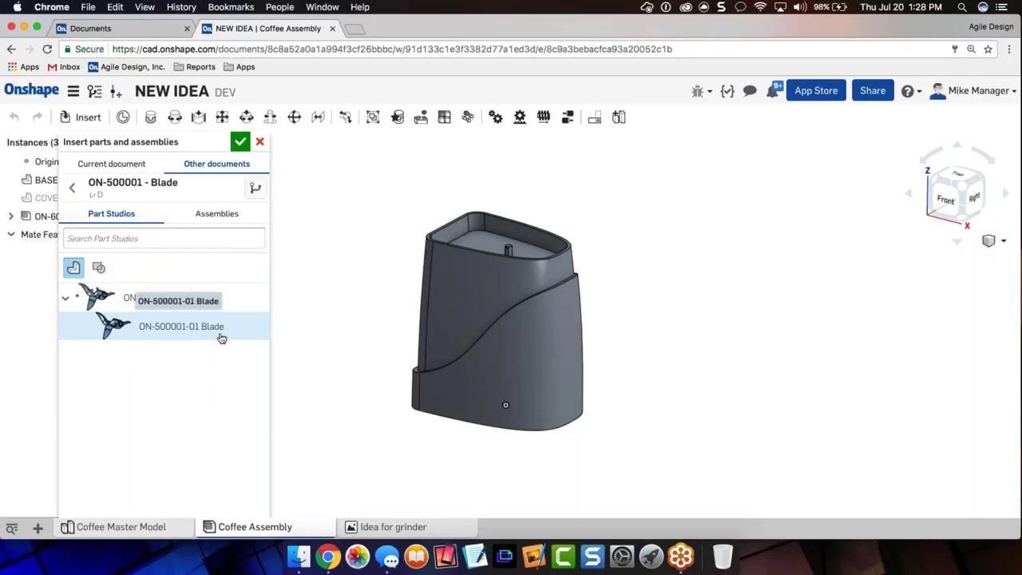
left_click(254, 186)
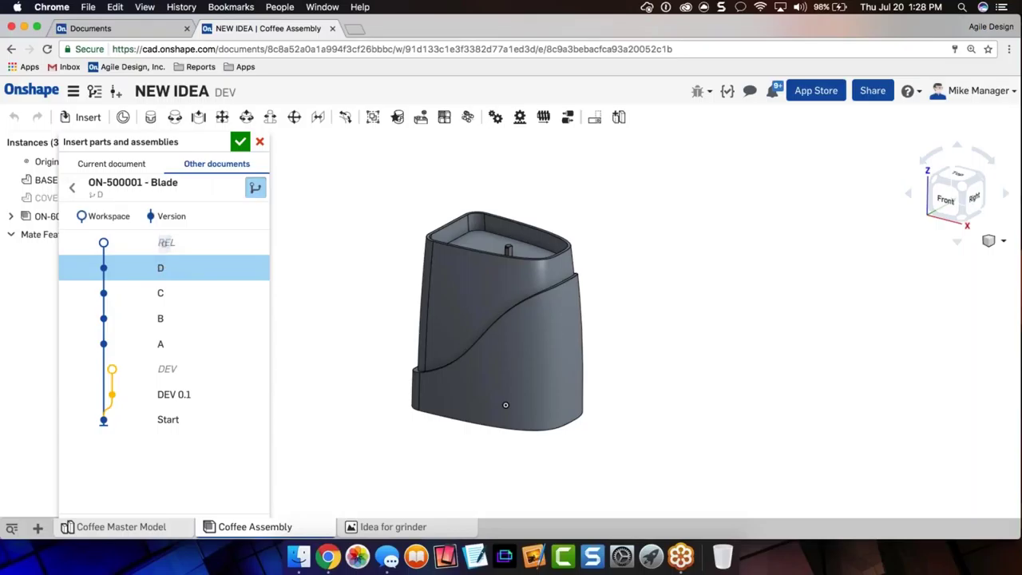
left_click(240, 140)
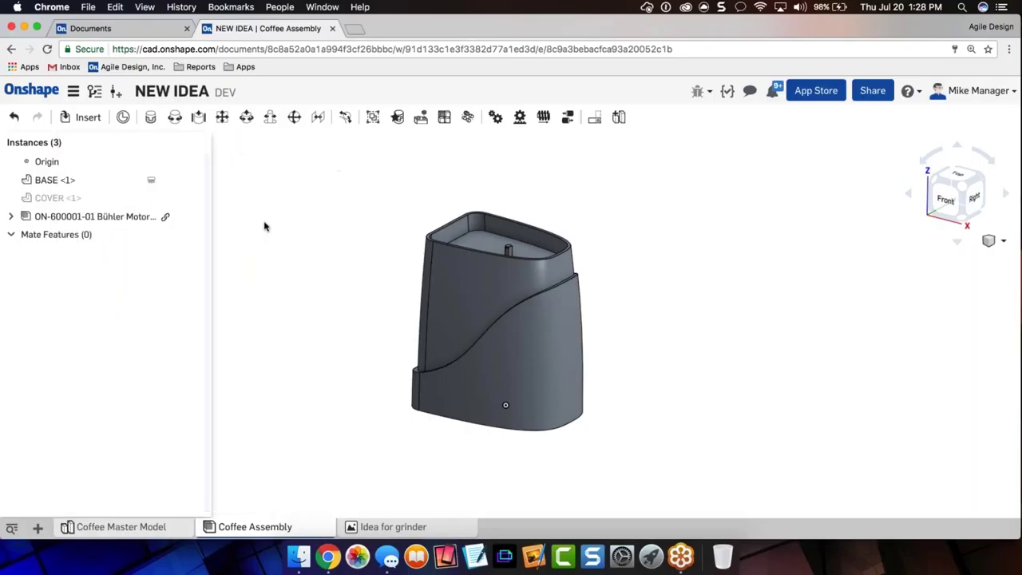
- Insert the ON-500001-01 Blade part and place it above the housing
left_click(88, 118)
left_click(199, 164)
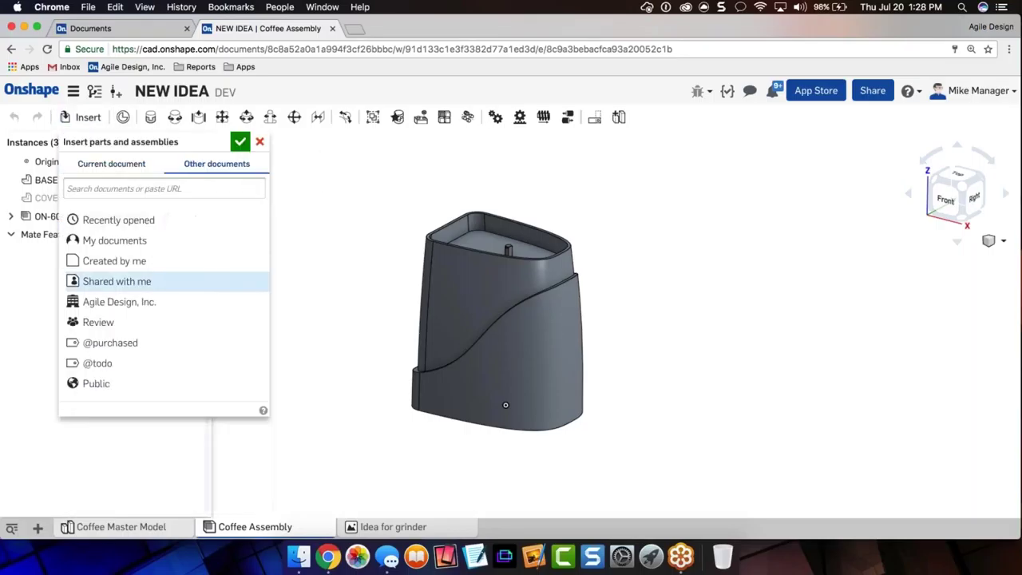
left_click(120, 298)
left_click(121, 214)
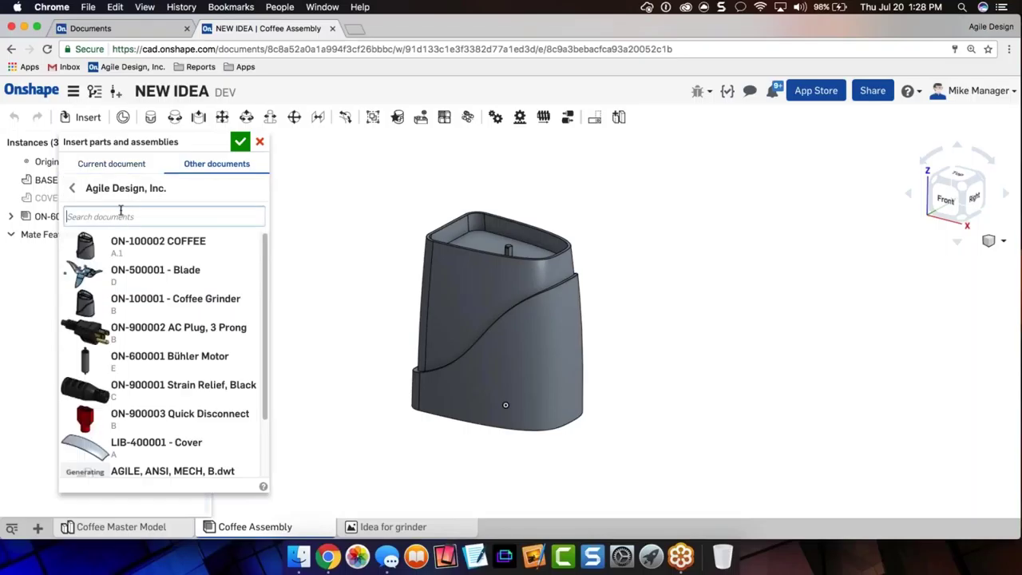
type("blade")
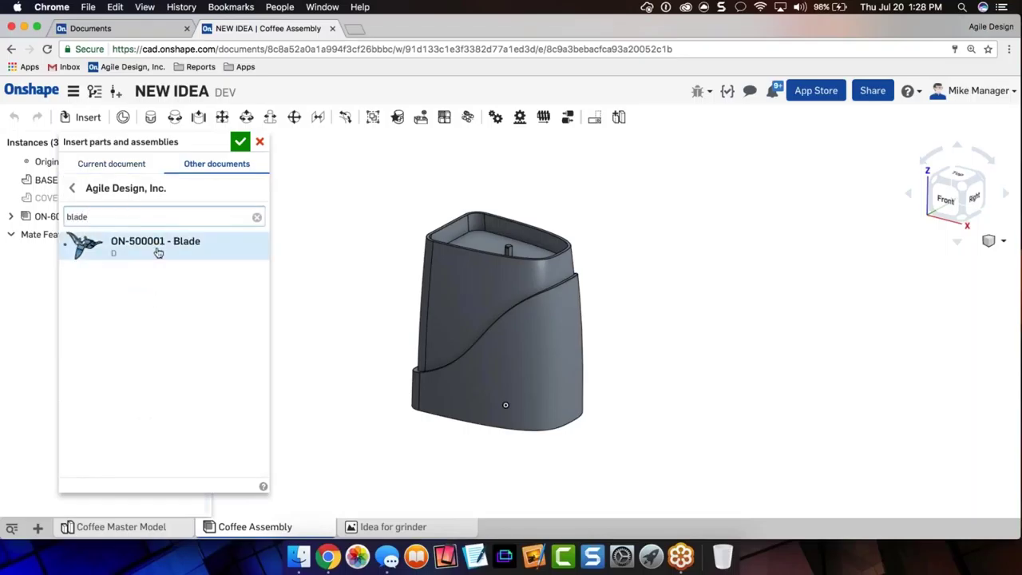
left_click(120, 242)
left_click(180, 326)
left_click_drag(504, 405, 570, 201)
left_click(238, 141)
- Fix the housing in place and adjust the view to reveal the blade
right_click_drag(521, 170, 543, 409)
right_click(500, 417)
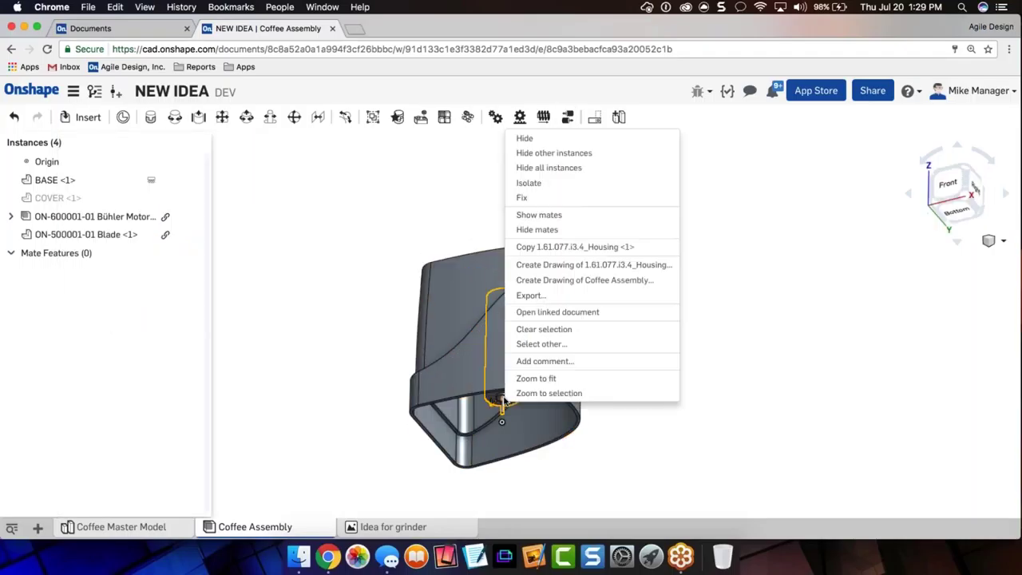
left_click(537, 198)
right_click_drag(539, 203, 551, 221)
scroll(551, 221, "up", 5)
scroll(550, 221, "up", 3)
middle_click_drag(628, 194, 593, 392)
scroll(593, 392, "up", 2)
scroll(593, 393, "down", 2)
scroll(593, 394, "down", 3)
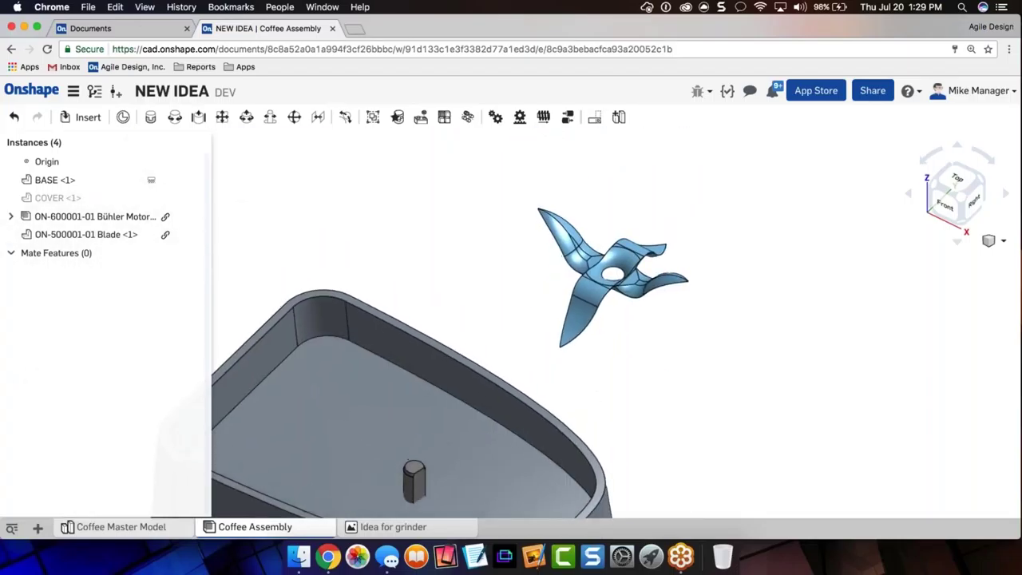
- Fasten the blade's centre-hole mate connector to the cup's centre shaft connector
left_click(151, 120)
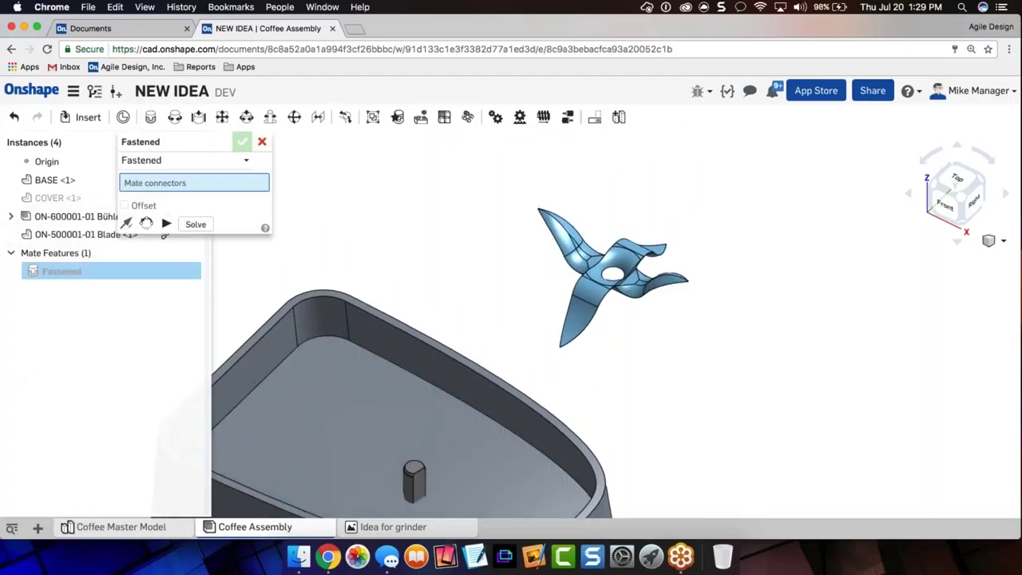
left_click(630, 270)
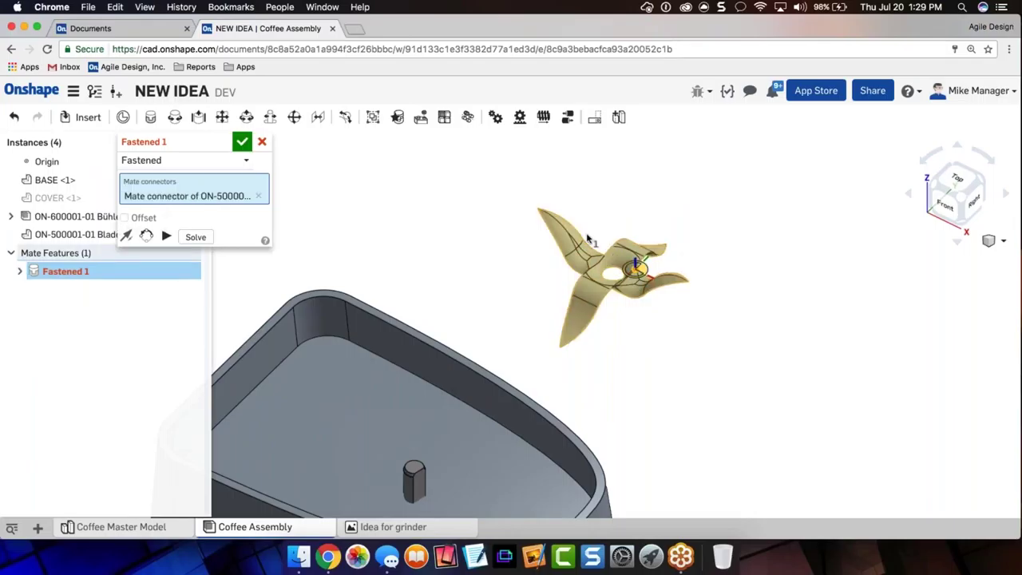
left_click(639, 274)
scroll(630, 272, "up", 5)
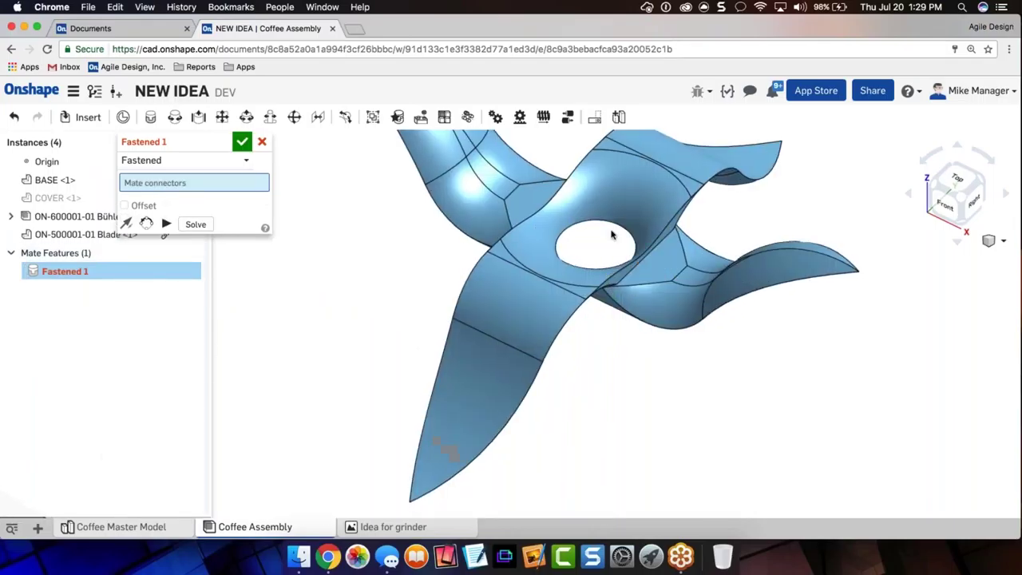
left_click(594, 253)
scroll(594, 252, "down", 8)
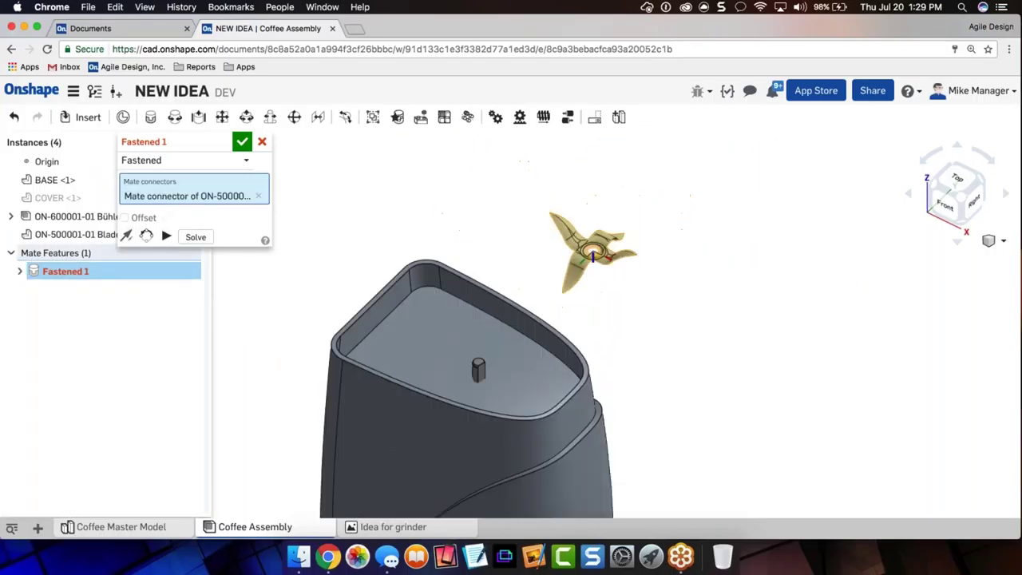
scroll(482, 386, "up", 5)
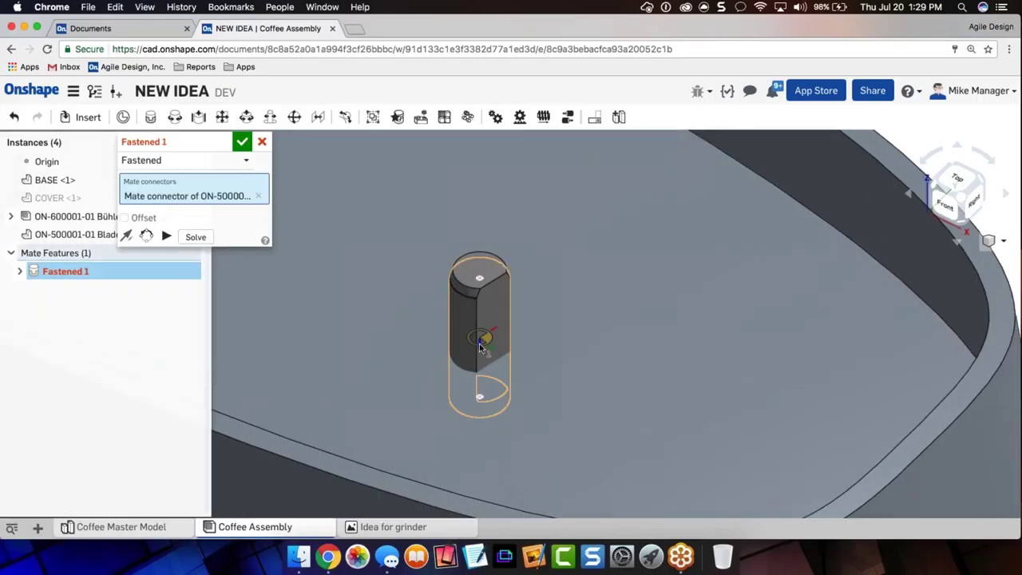
left_click(478, 339)
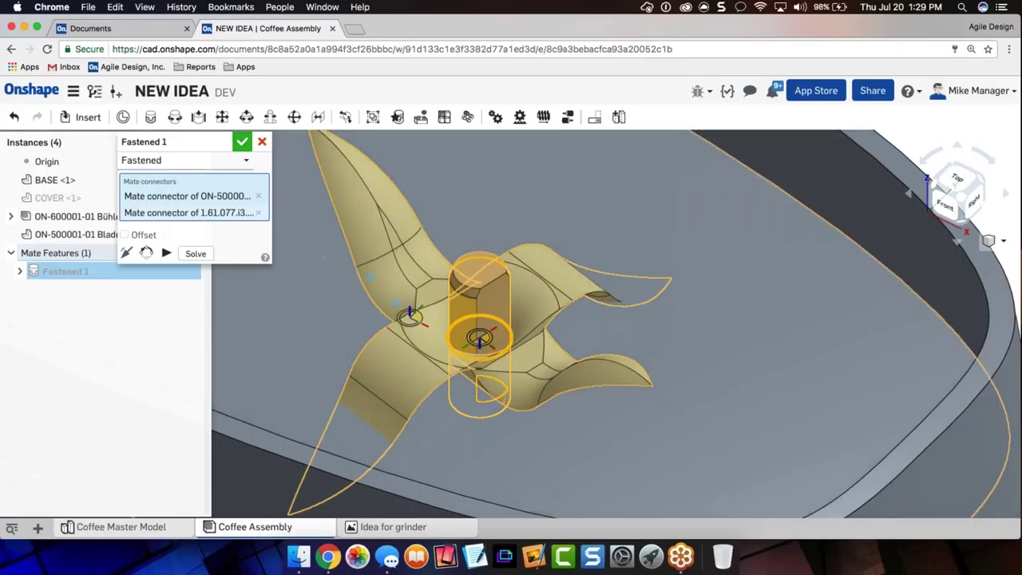
key("Return")
scroll(471, 227, "down", 5)
right_click_drag(474, 222, 471, 190)
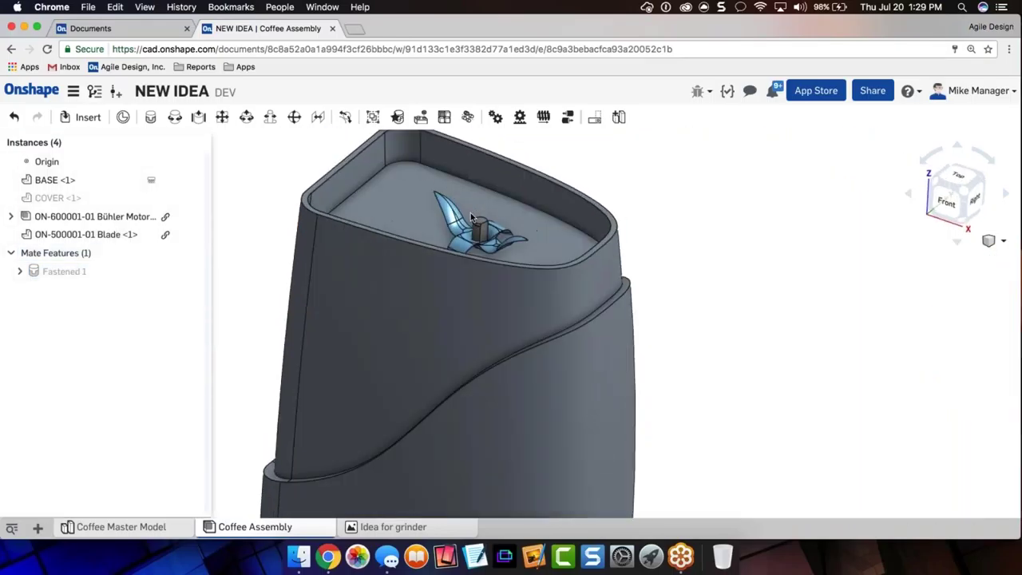
scroll(731, 198, "down", 4)
scroll(729, 199, "up", 2)
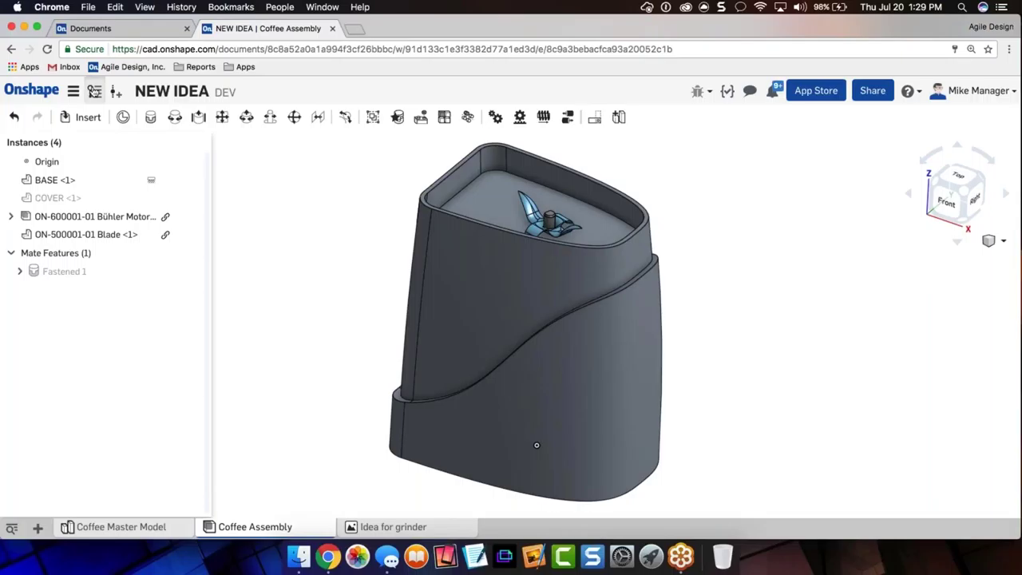
- Create a version named 0.3 from the DEV workspace
left_click(94, 90)
left_click(278, 151)
type("0")
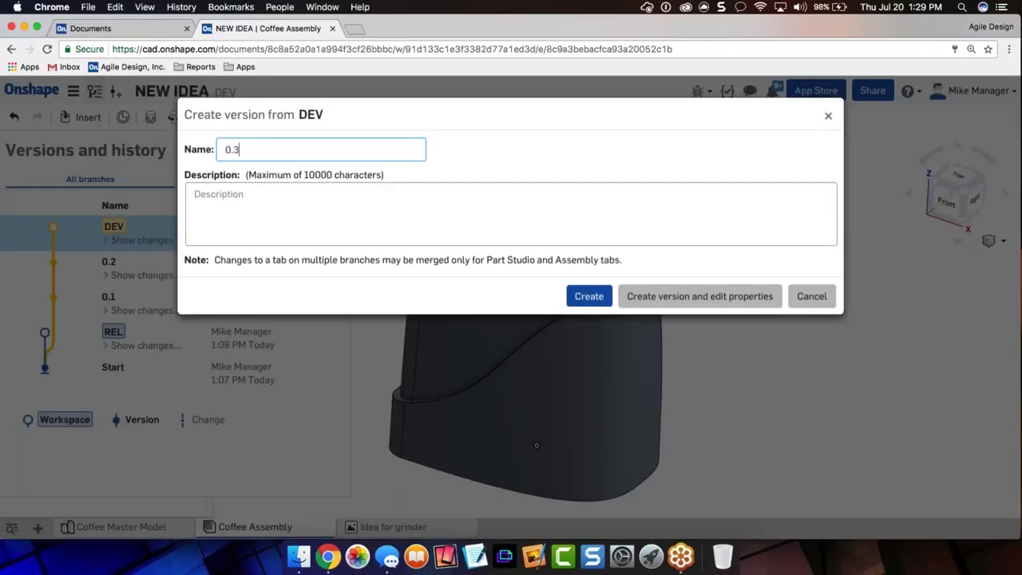
type(".3")
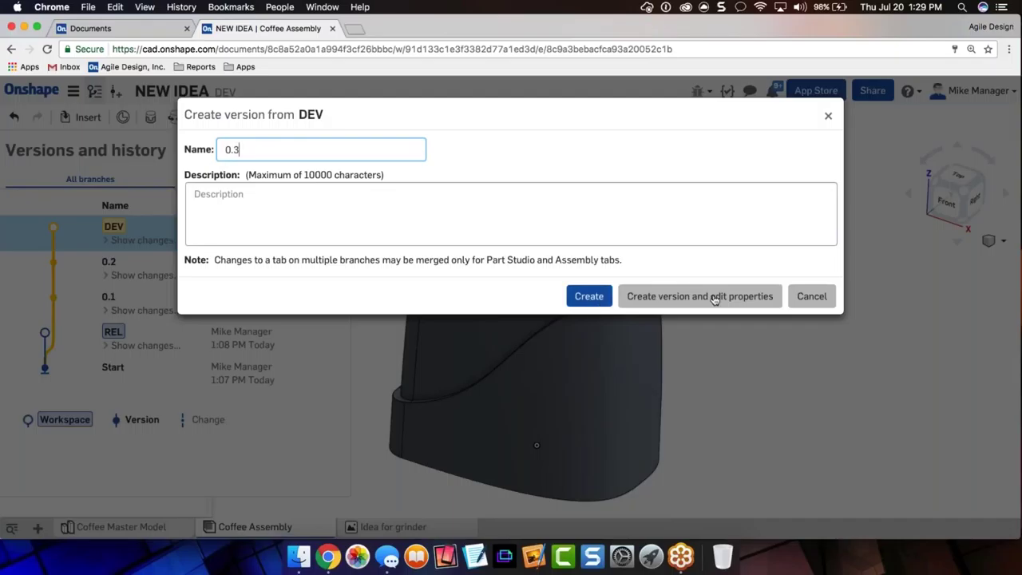
left_click(589, 297)
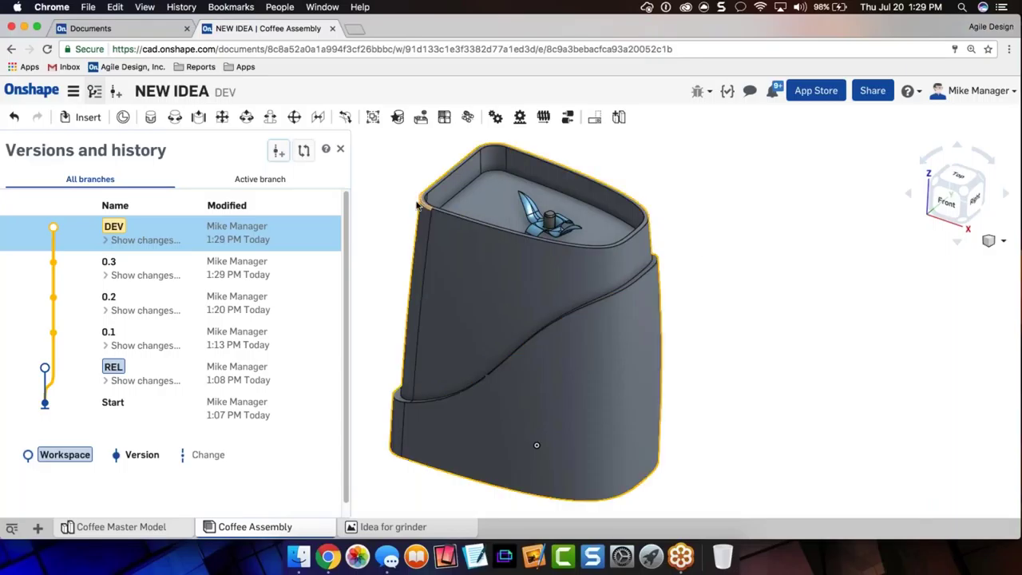
left_click(340, 148)
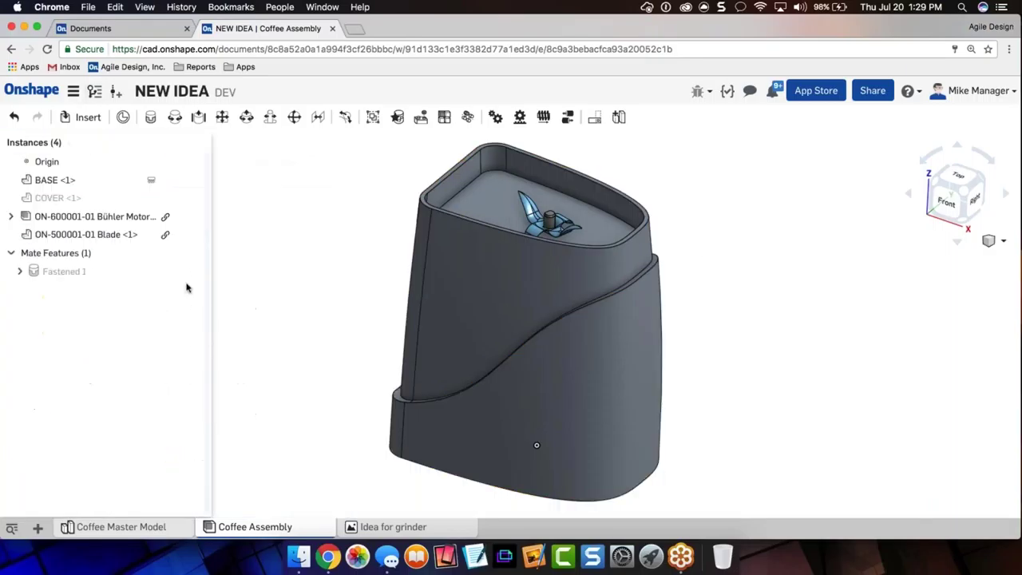
- Unhide COVER <1> and open the REL workspace from Versions and history
left_click(192, 198)
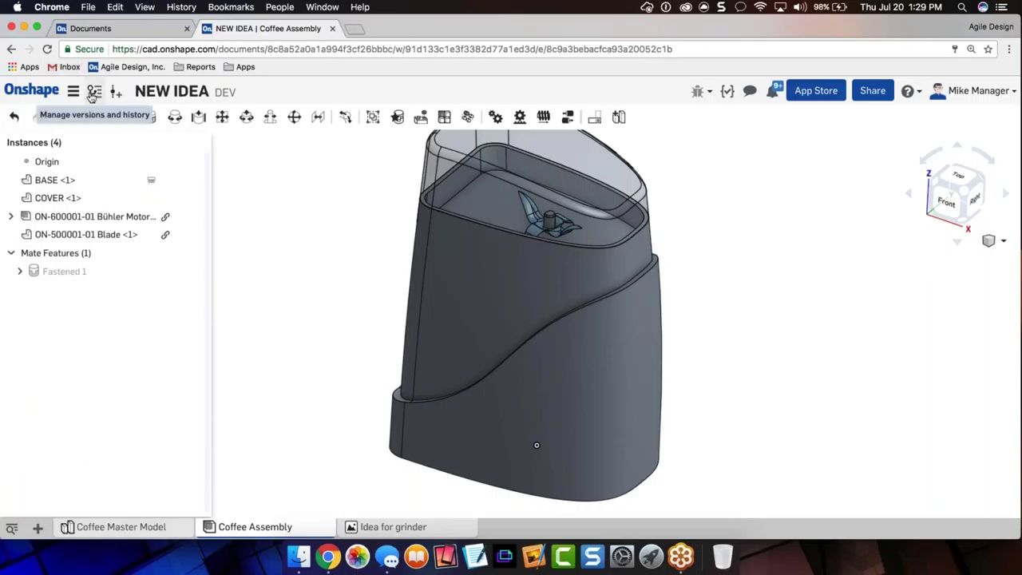
left_click(93, 91)
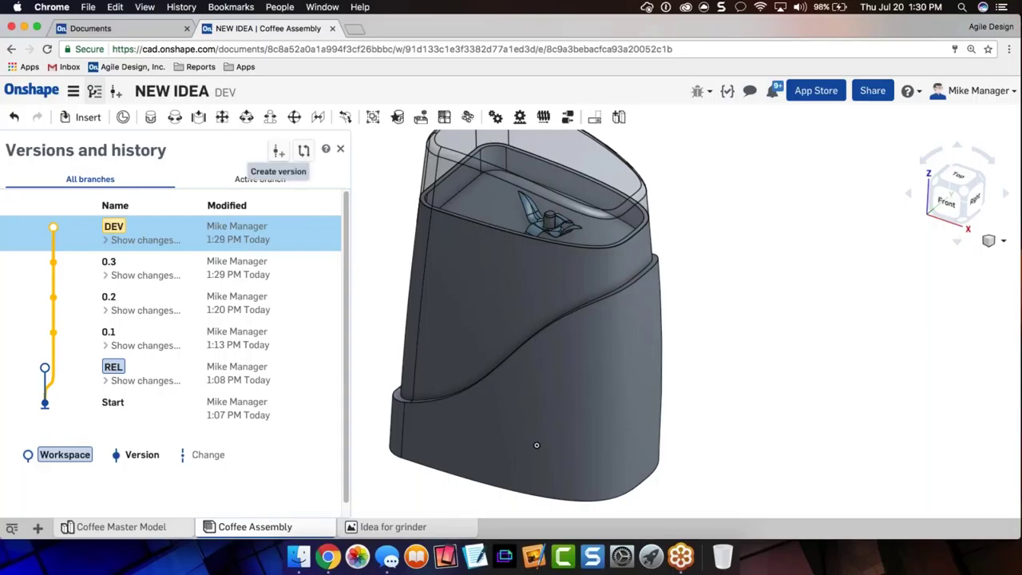
left_click(228, 372)
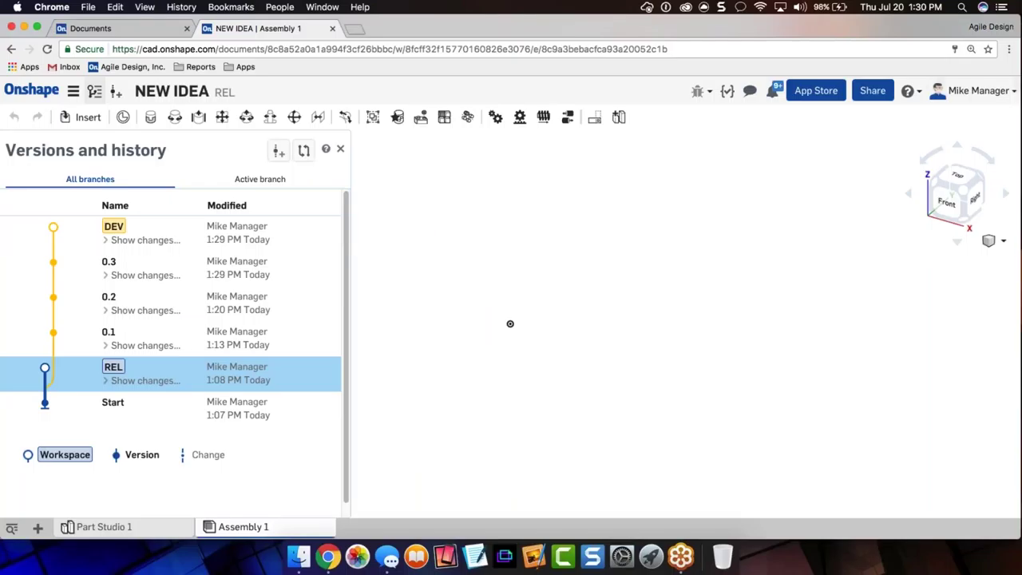
- Merge the DEV workspace into REL and begin creating a new version
left_click(323, 226)
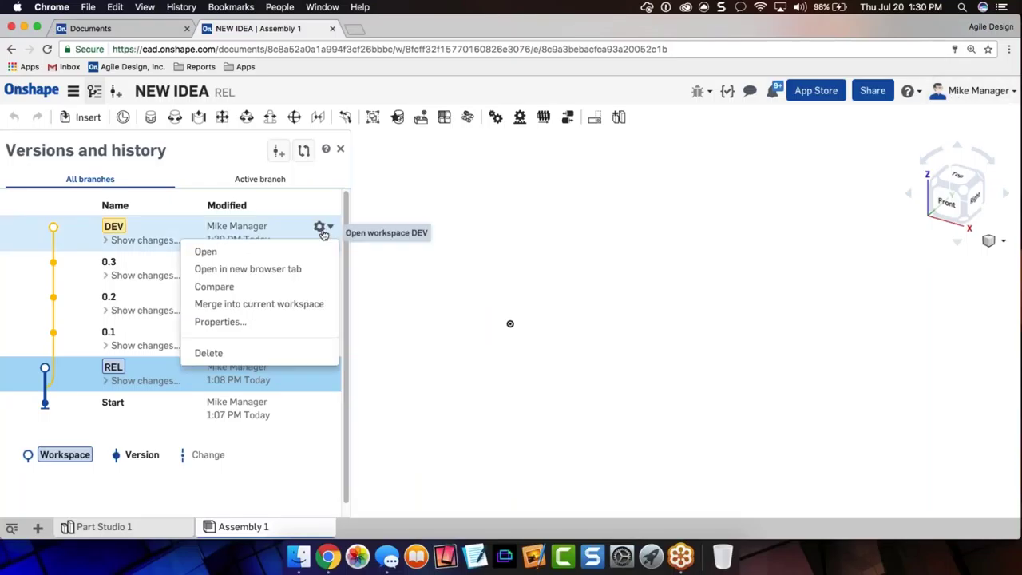
left_click(263, 304)
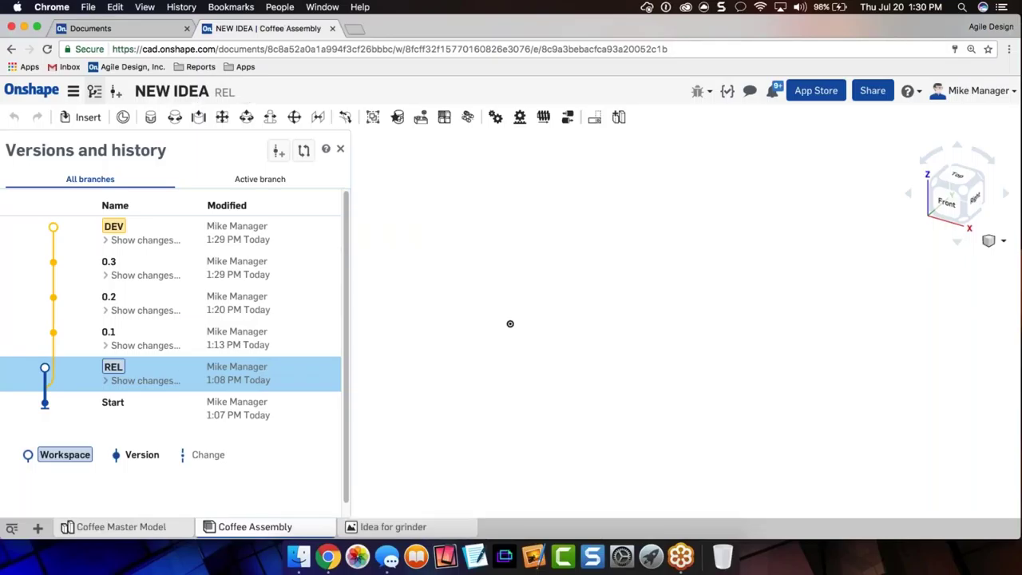
left_click(279, 154)
- Create version A and select both COVER and BASE in Coffee Master Model
type("A")
left_click(643, 297)
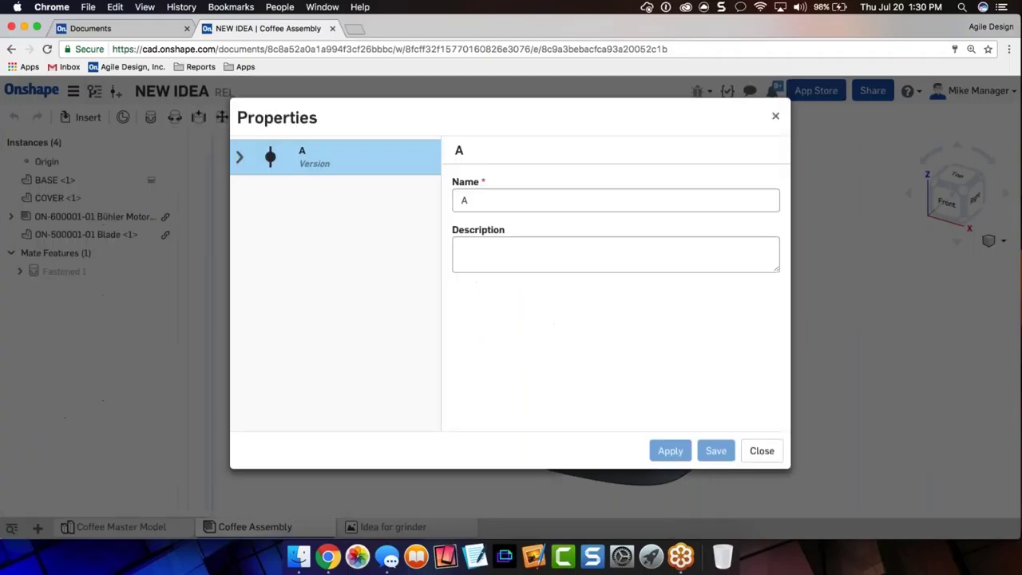
left_click(240, 156)
left_click(253, 192)
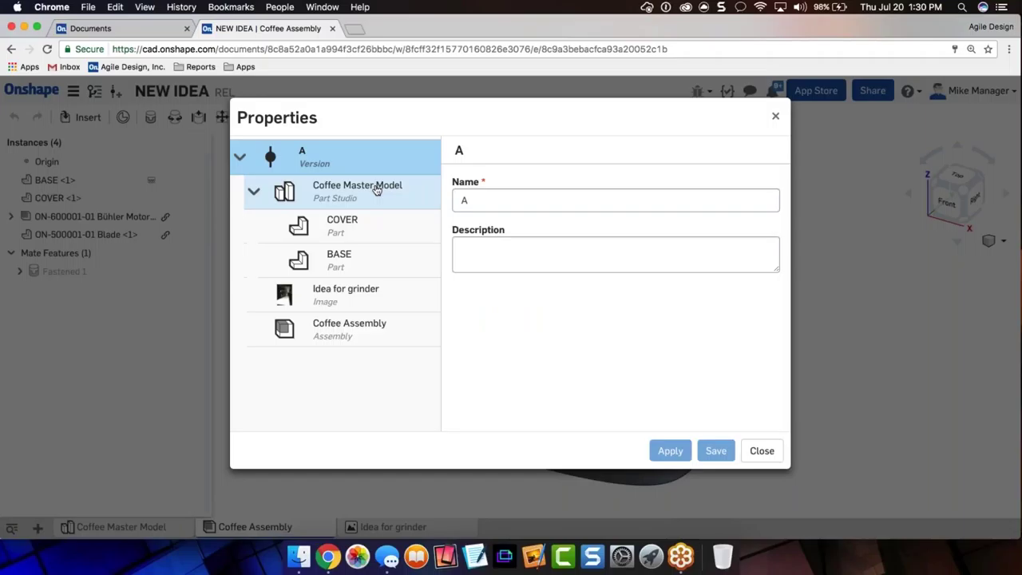
left_click(371, 236)
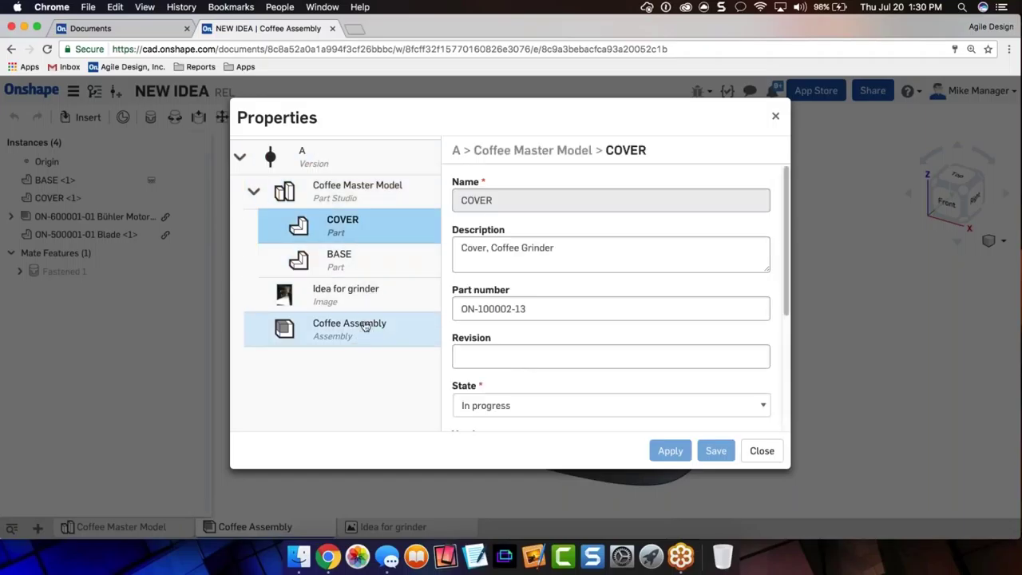
left_click(351, 254)
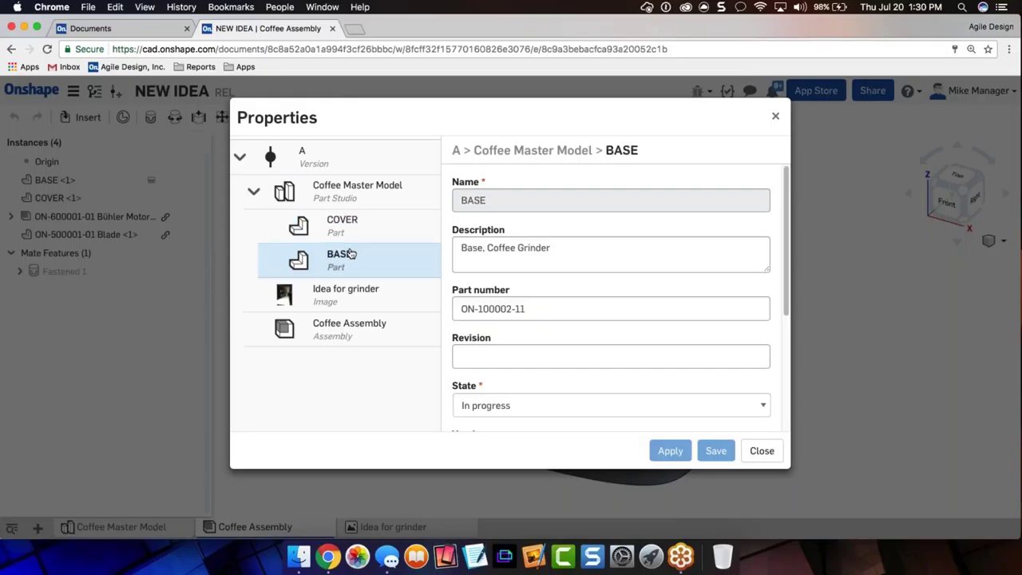
left_click(388, 231)
left_click(385, 261)
left_click(383, 231)
left_click(375, 257)
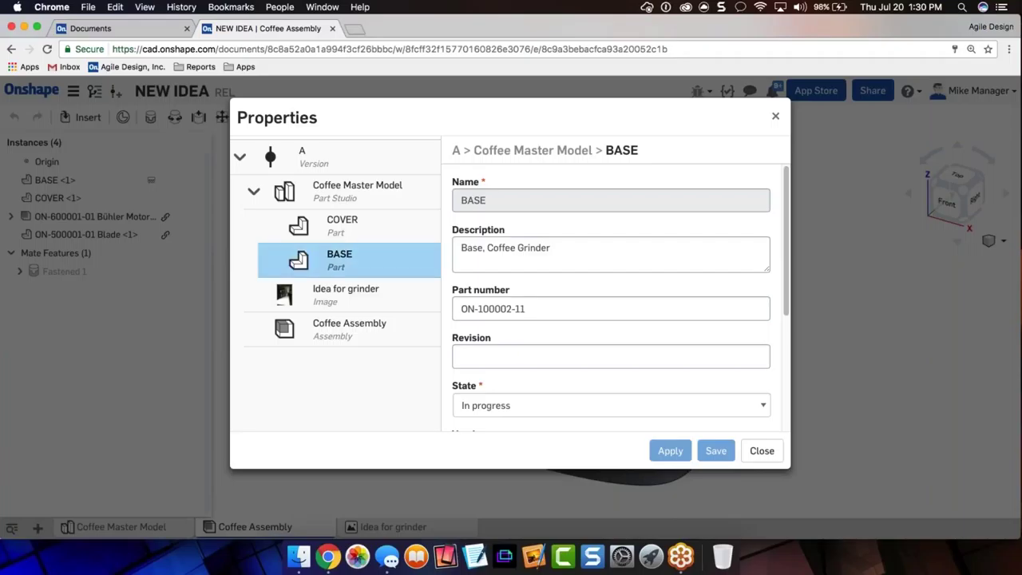
left_click(353, 233, "shift")
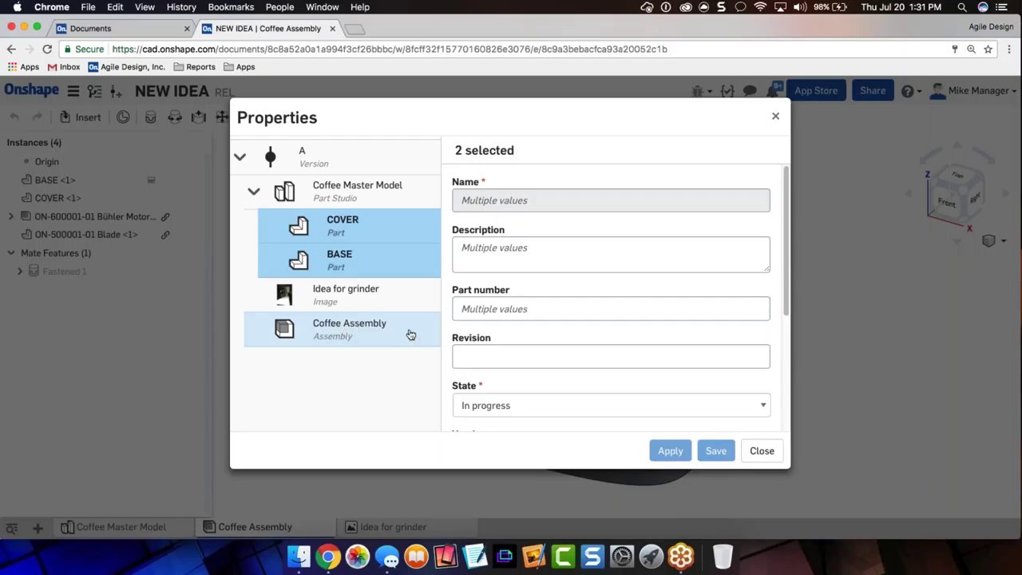
- Give COVER and BASE revision A with state Released and apply
left_click(514, 364)
type("A")
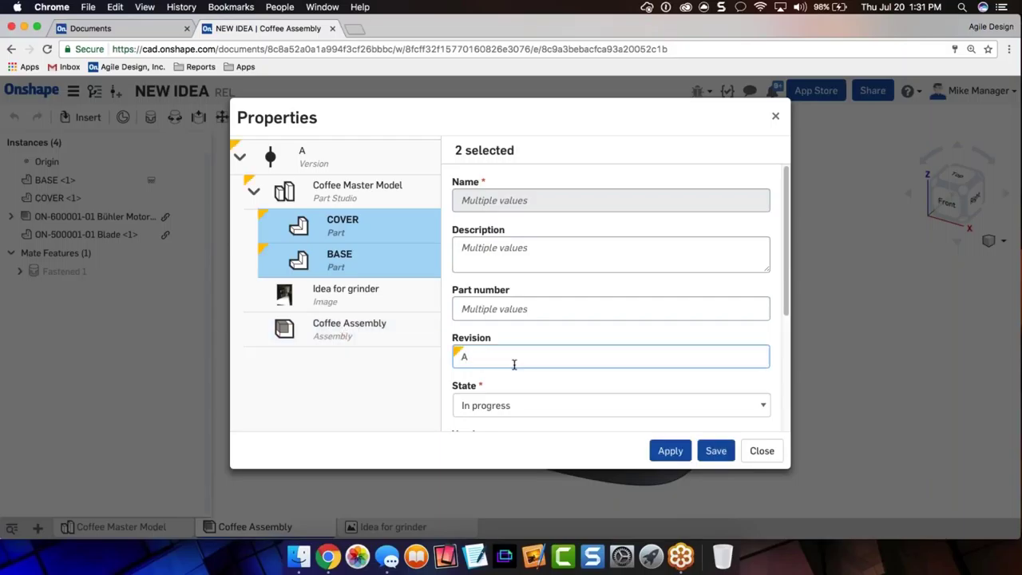
left_click(512, 406)
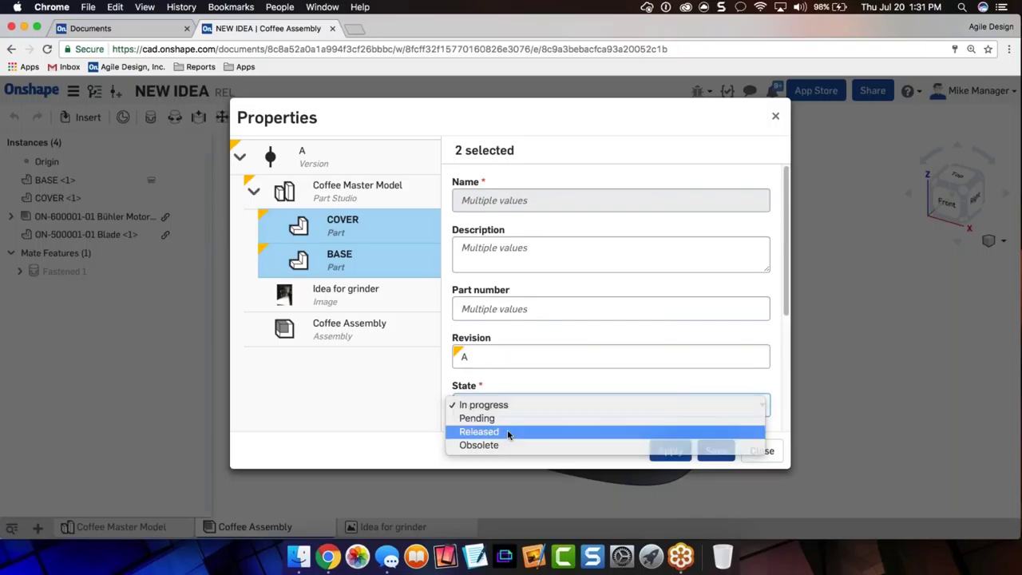
left_click(507, 433)
scroll(507, 435, "down", 5)
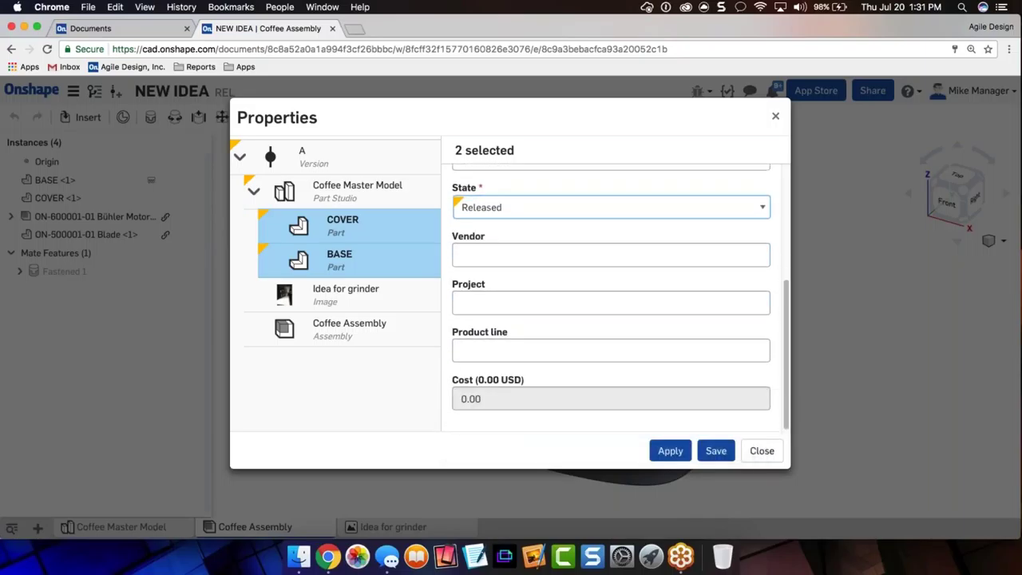
left_click(670, 450)
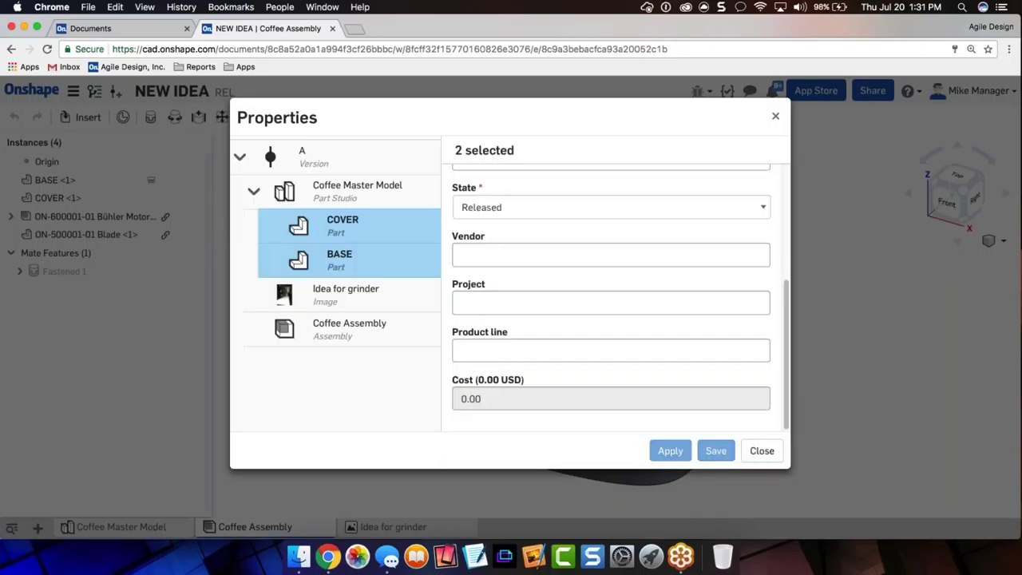
left_click(395, 322)
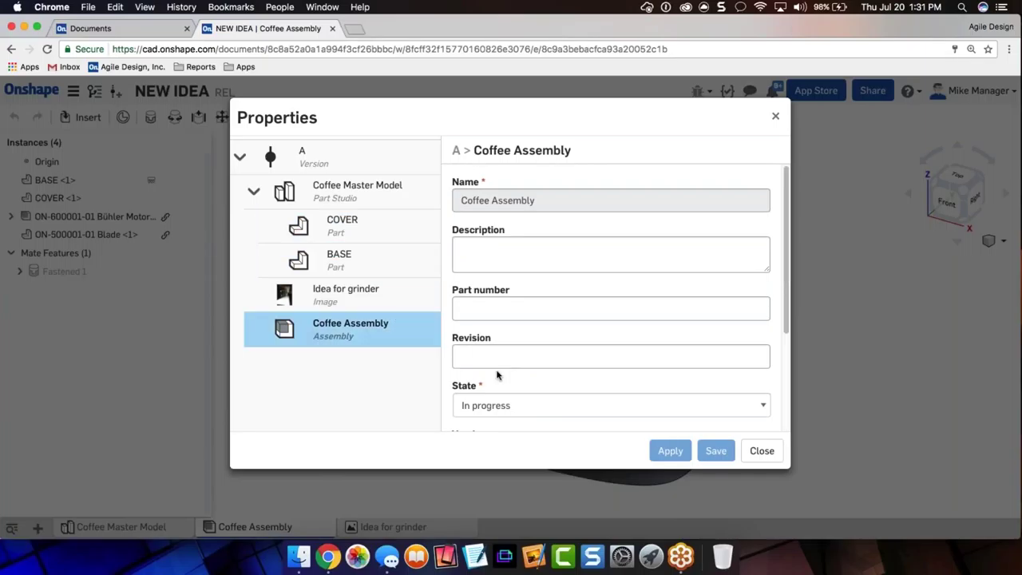
- Verify COVER and BASE, then set the Coffee Assembly's state to Released
left_click(358, 218)
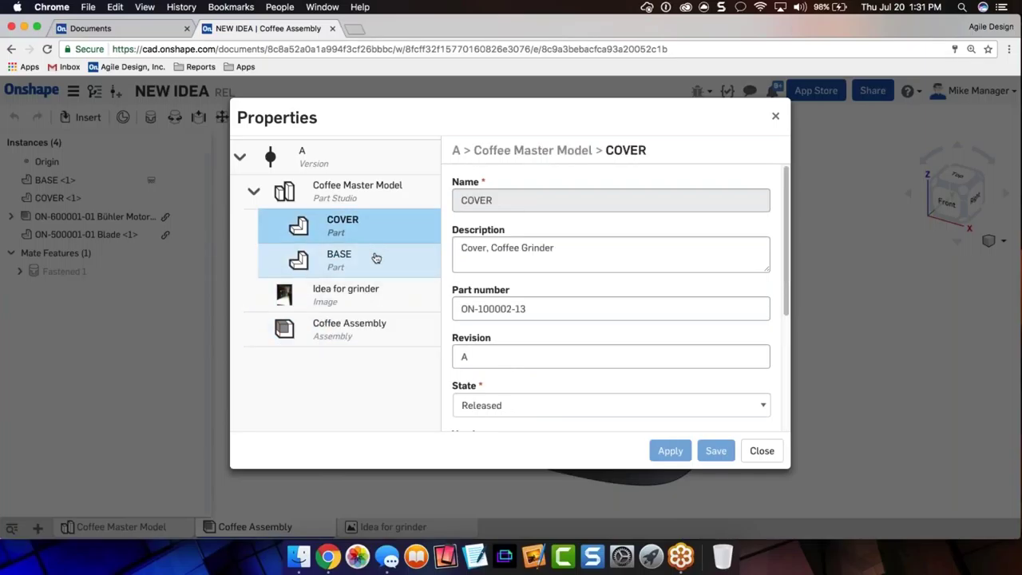
left_click(375, 255)
left_click(363, 323)
left_click(507, 354)
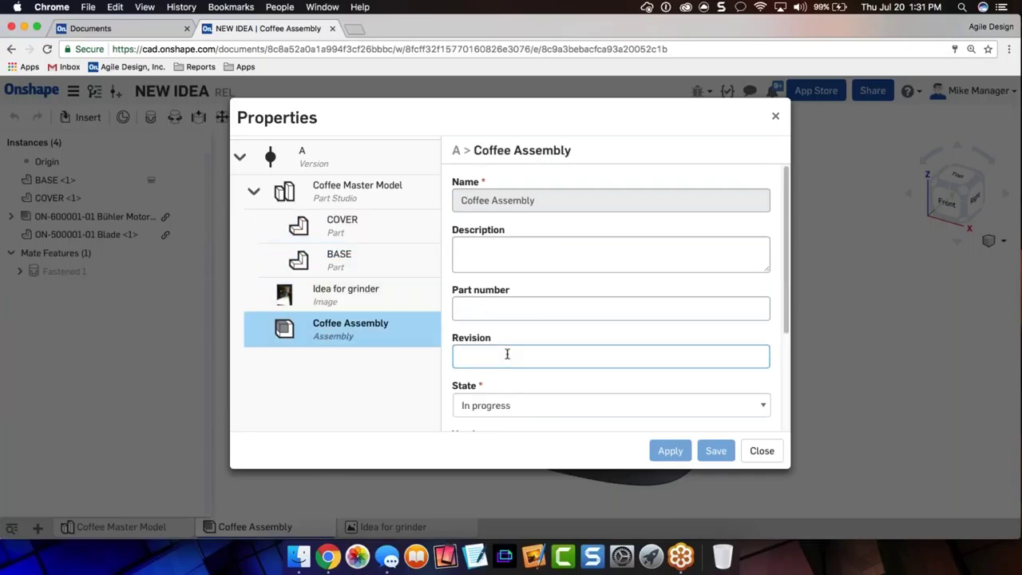
left_click(515, 406)
left_click(522, 432)
- Set the Coffee Assembly's part number to ON-200002-12
left_click(512, 309)
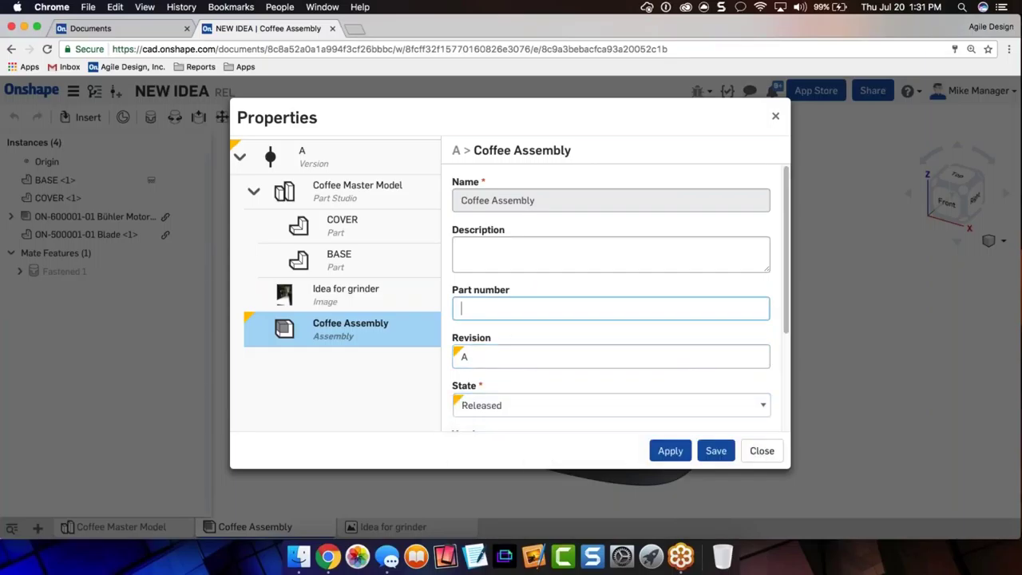
type("ON-2000")
type("-02")
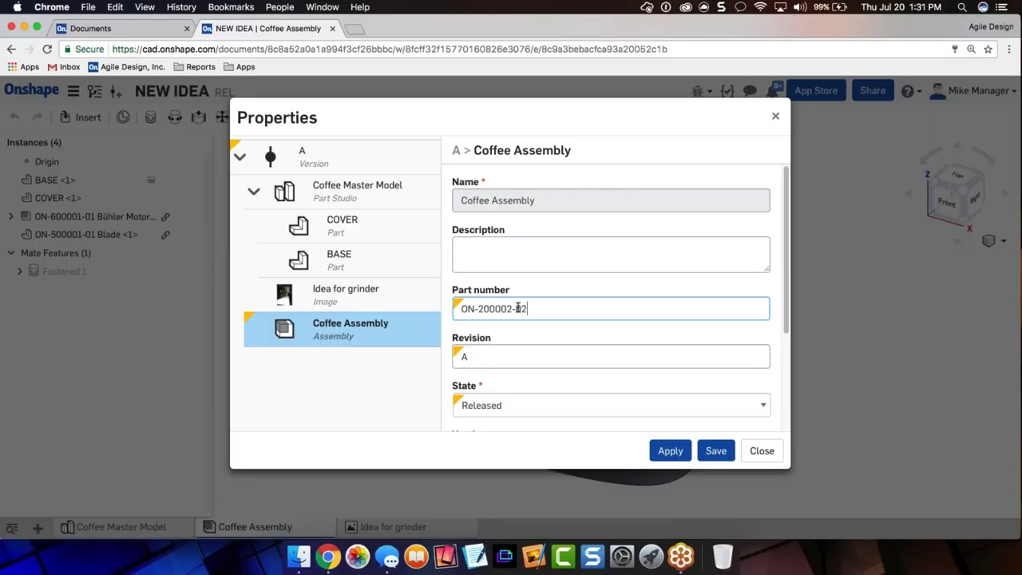
type("1")
left_click(483, 251)
- Set the description to 'Coffee Grinder Assembly' and save the release properties
triple_click(494, 201)
key("super+c")
left_click(510, 244)
key("super+v")
key("alt+Left")
type("Grind")
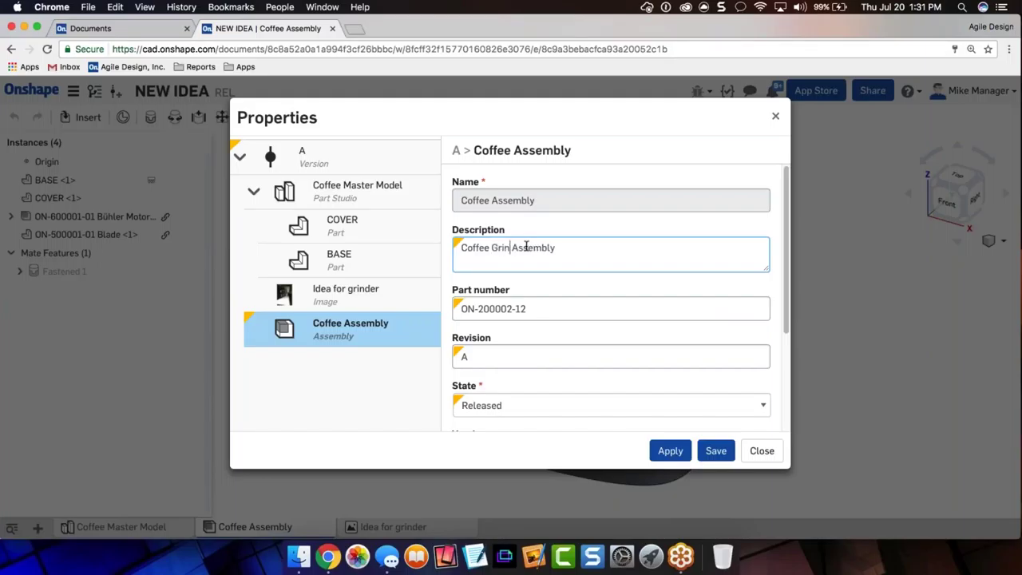
type("er")
scroll(489, 338, "down", 4)
scroll(489, 337, "up", 4)
left_click(716, 451)
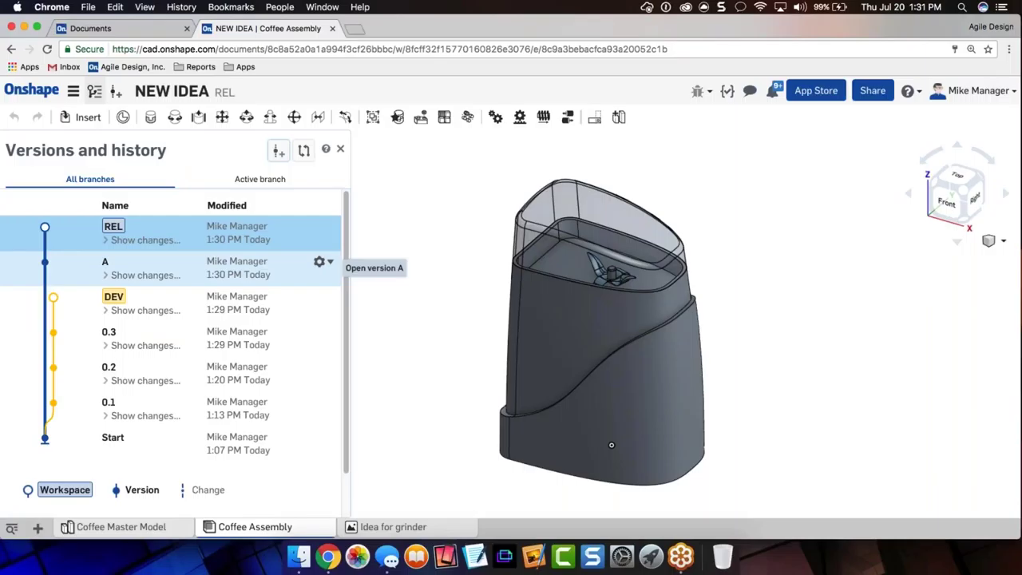
left_click(321, 7)
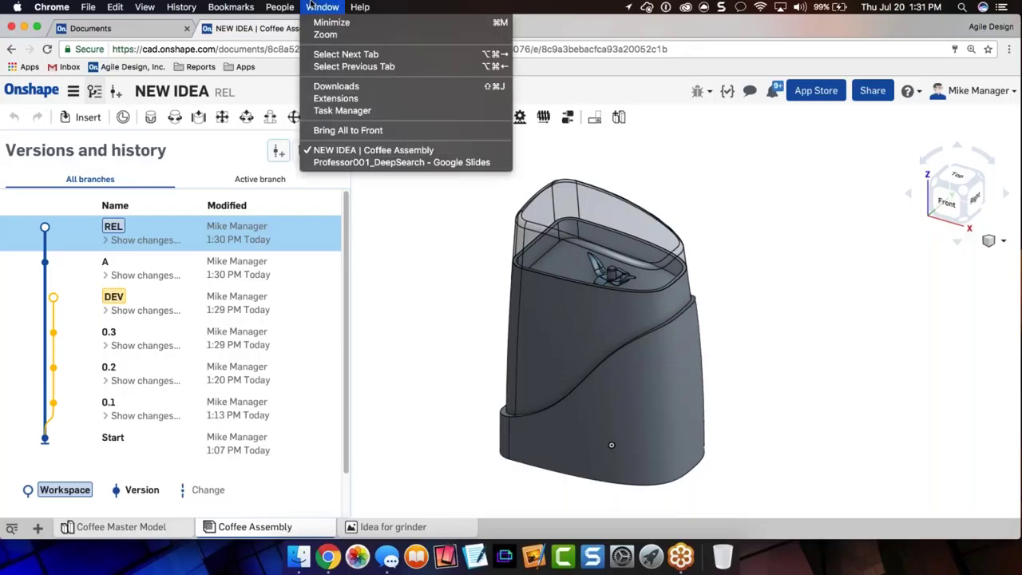
left_click(360, 162)
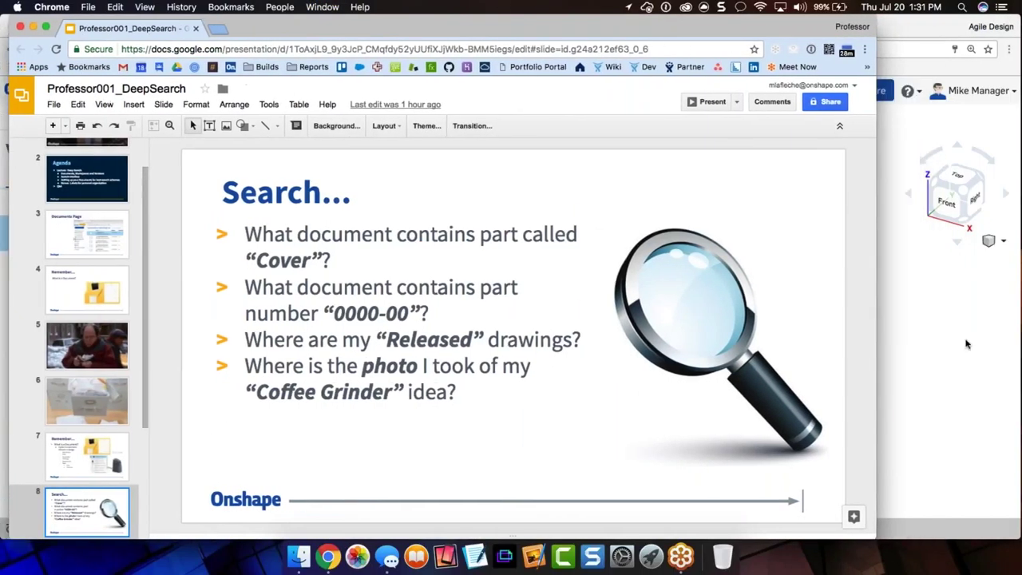
left_click_drag(937, 323, 985, 324)
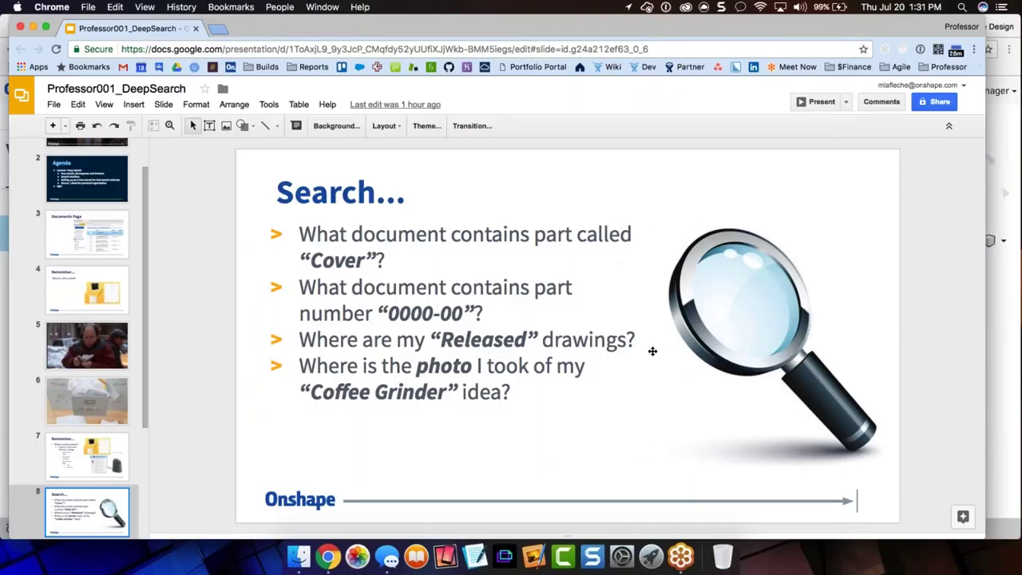
triple_click(408, 255)
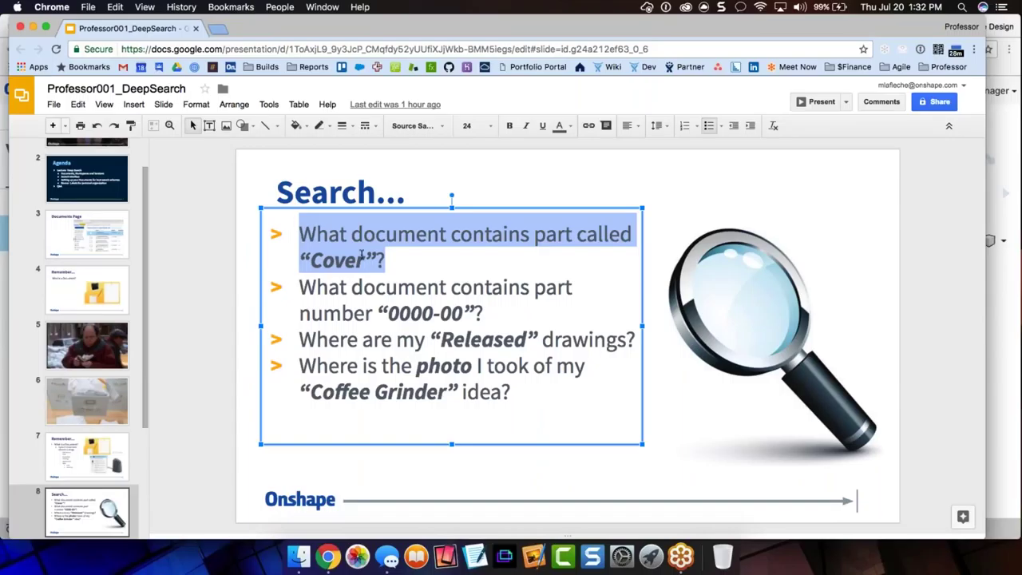
left_click(316, 289)
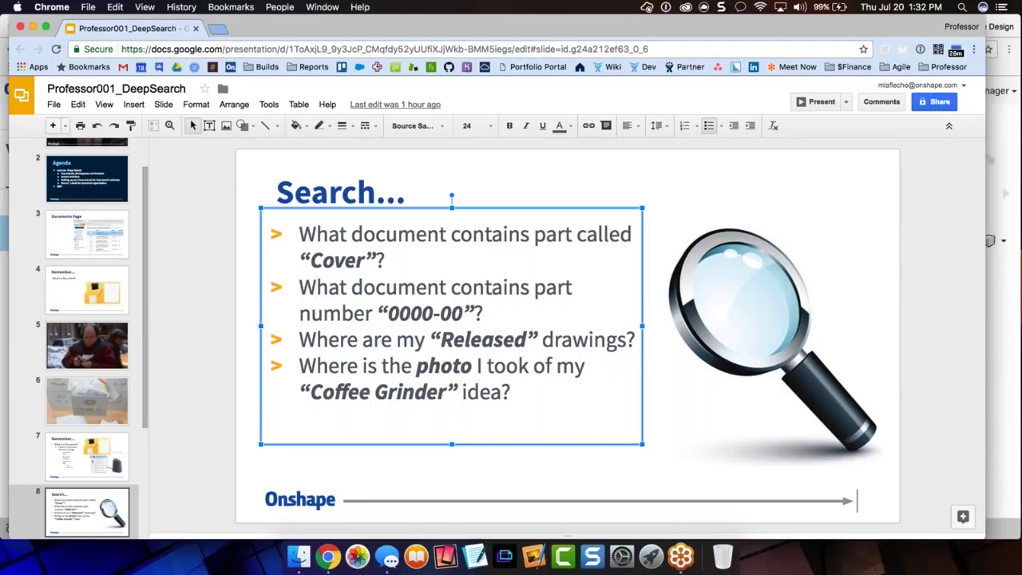
key("super+grave")
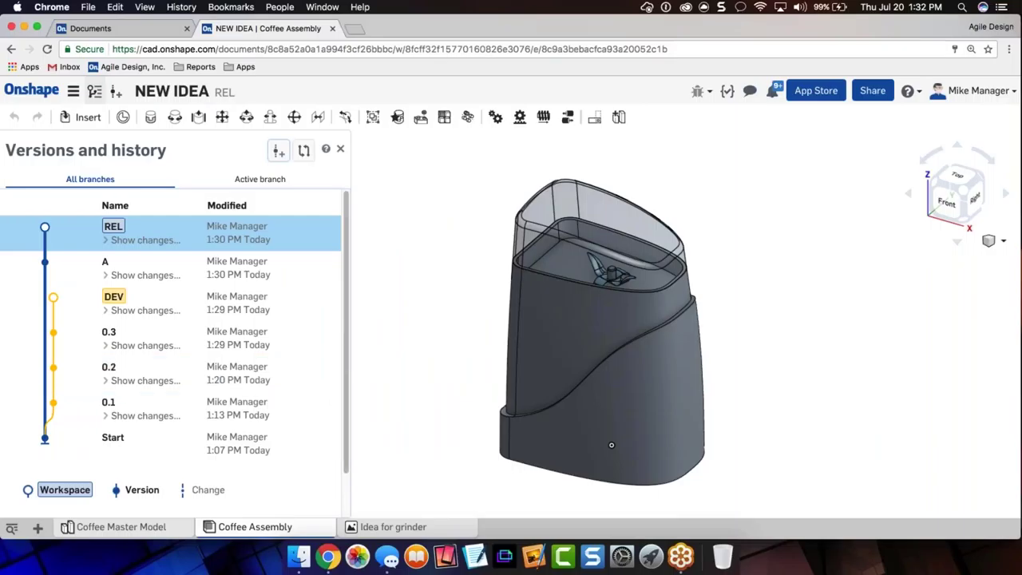
- Toggle the history between active-branch versions and all-branch versions
left_click(321, 226)
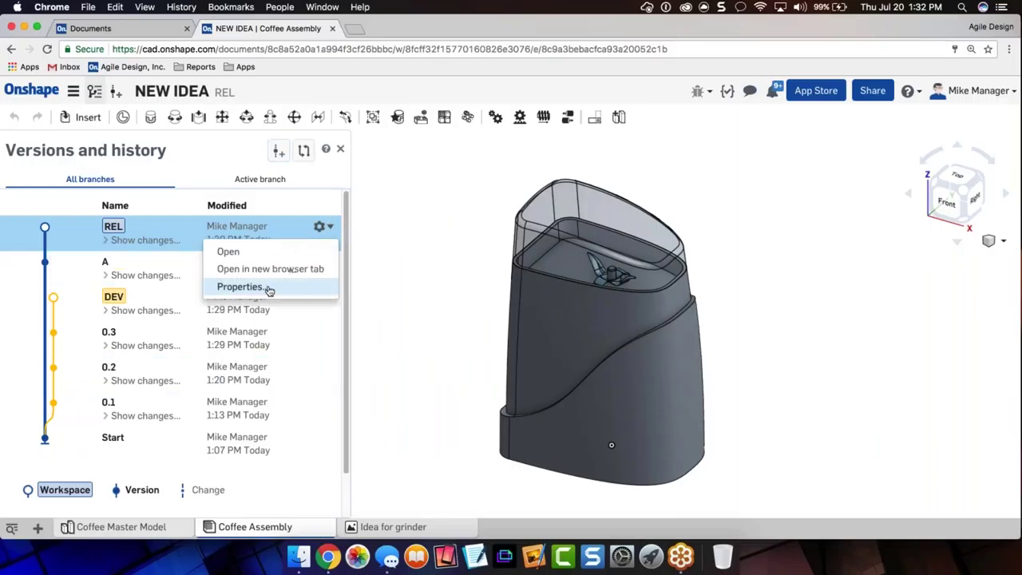
left_click(207, 179)
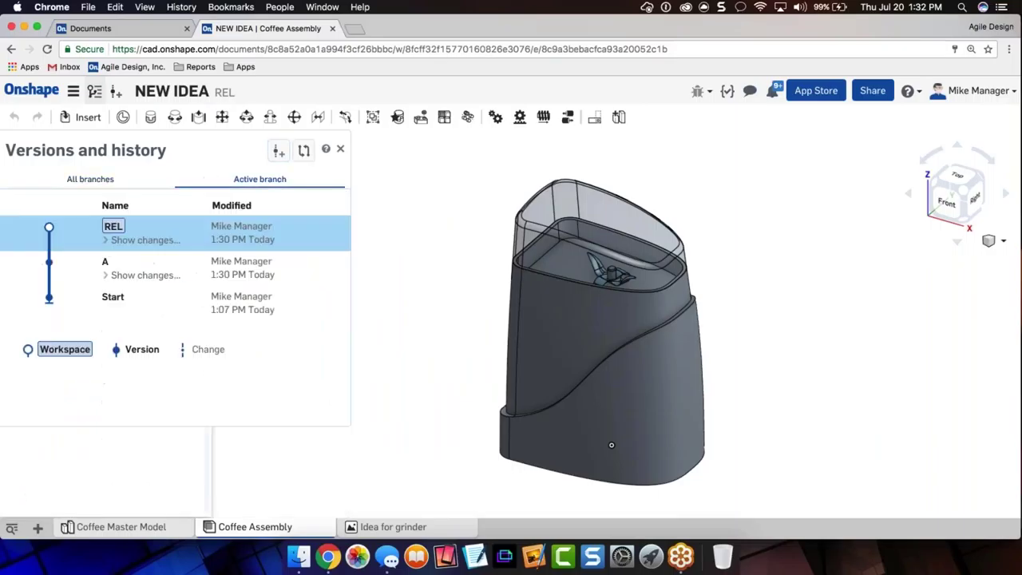
left_click(136, 186)
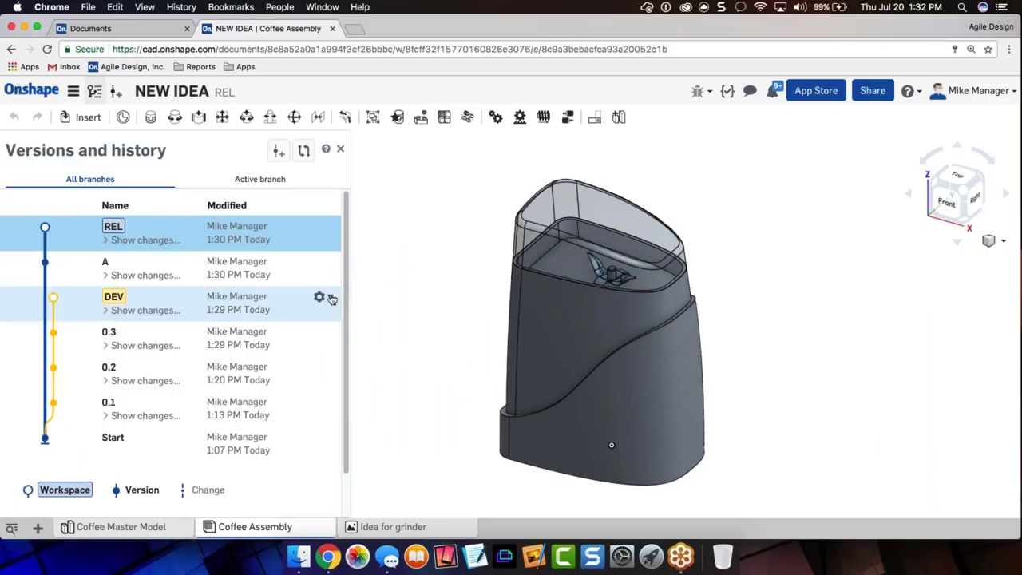
- Check BASE's part number ON-100002-11 in DEV properties, then go to Documents
left_click(333, 298)
left_click(266, 396)
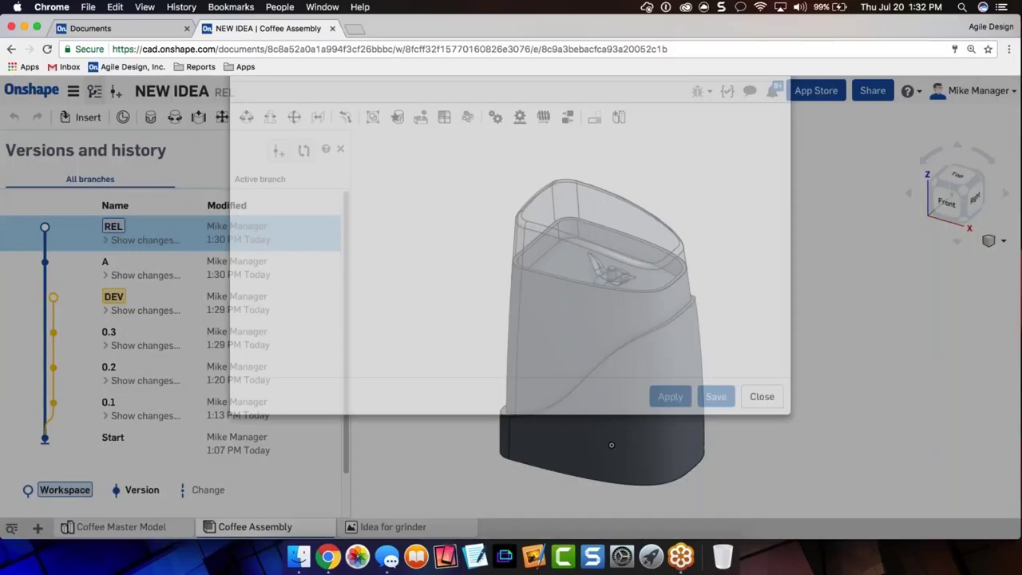
left_click(240, 157)
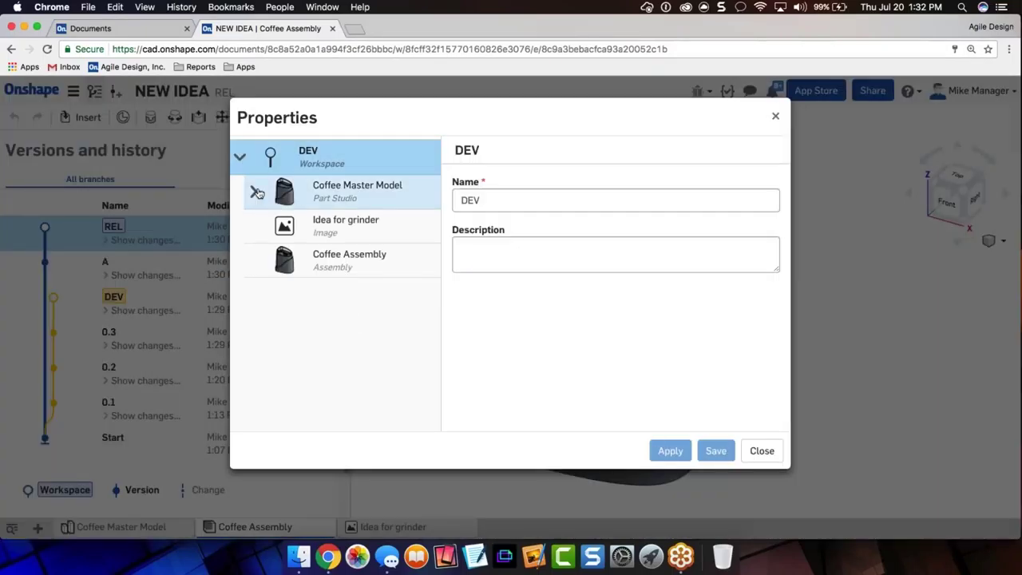
left_click(254, 192)
left_click(381, 264)
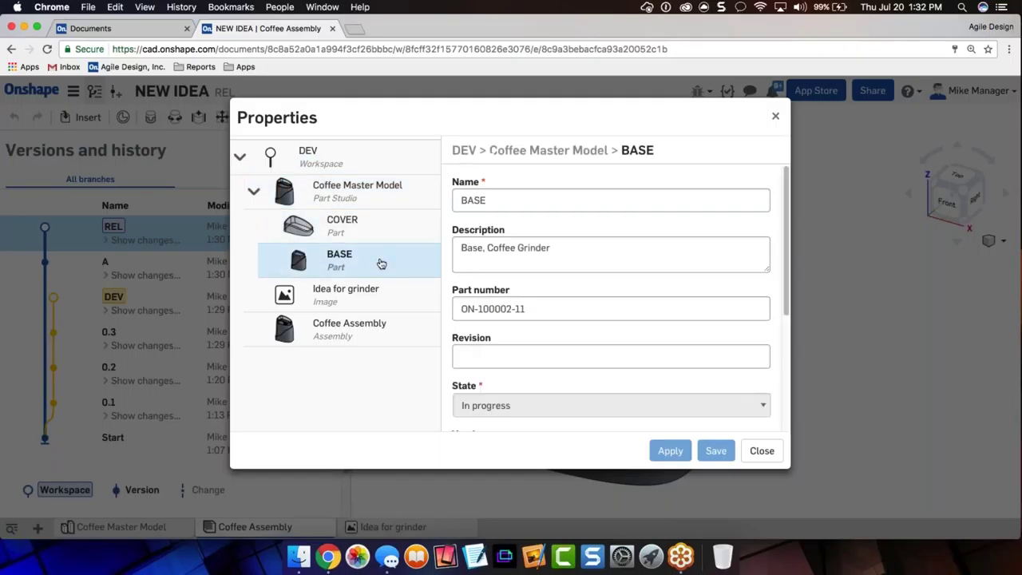
left_click_drag(547, 312, 457, 311)
key("super+c")
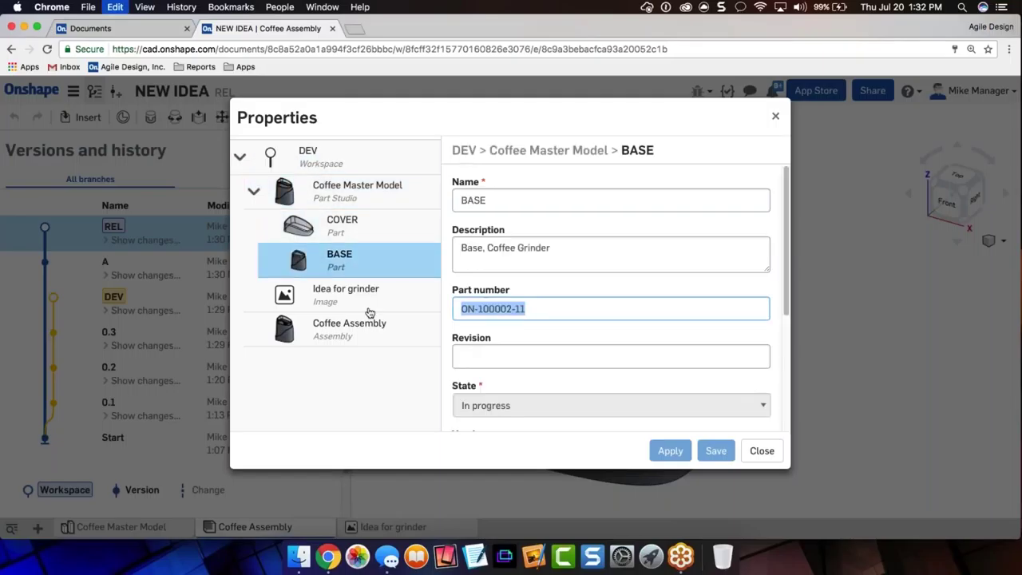
left_click(775, 116)
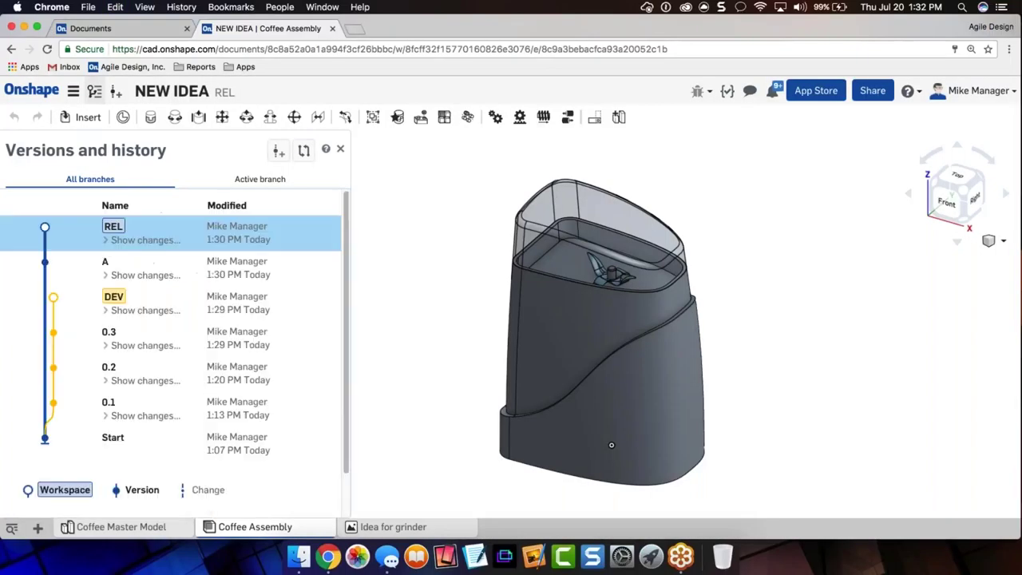
left_click(120, 28)
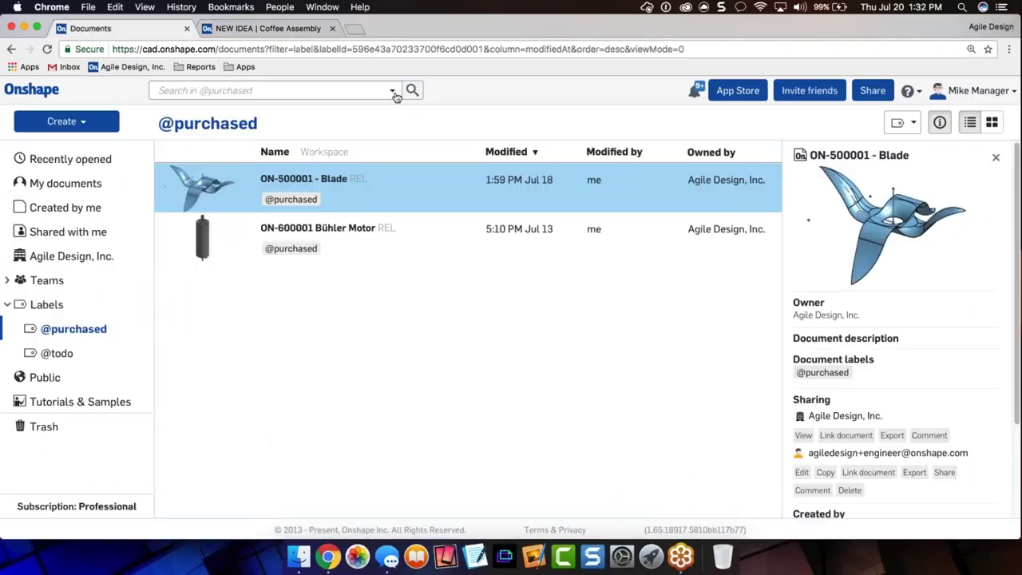
- Search Agile Design, Inc.'s parts for part number ON-100002-11
left_click(55, 259)
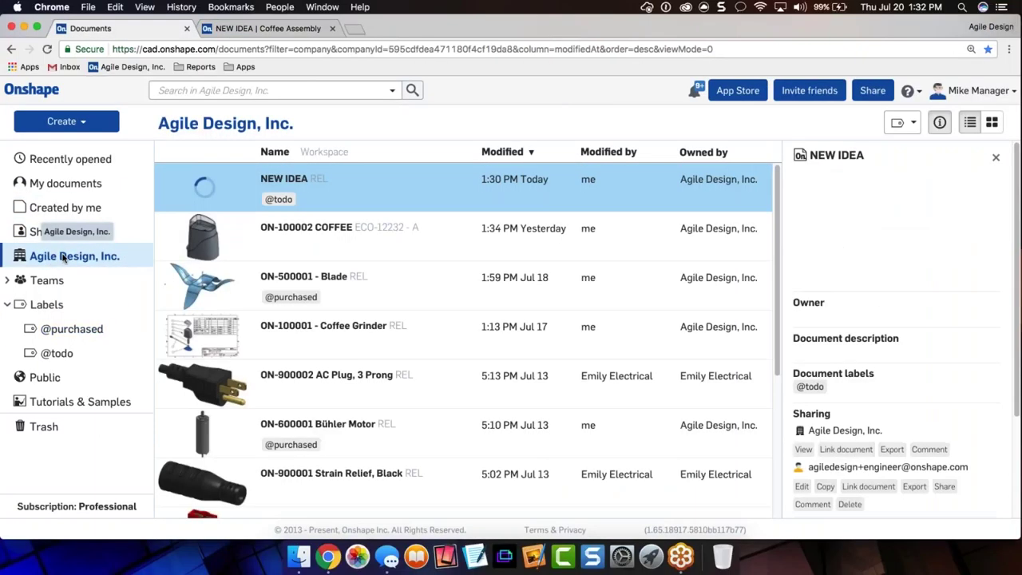
left_click(392, 91)
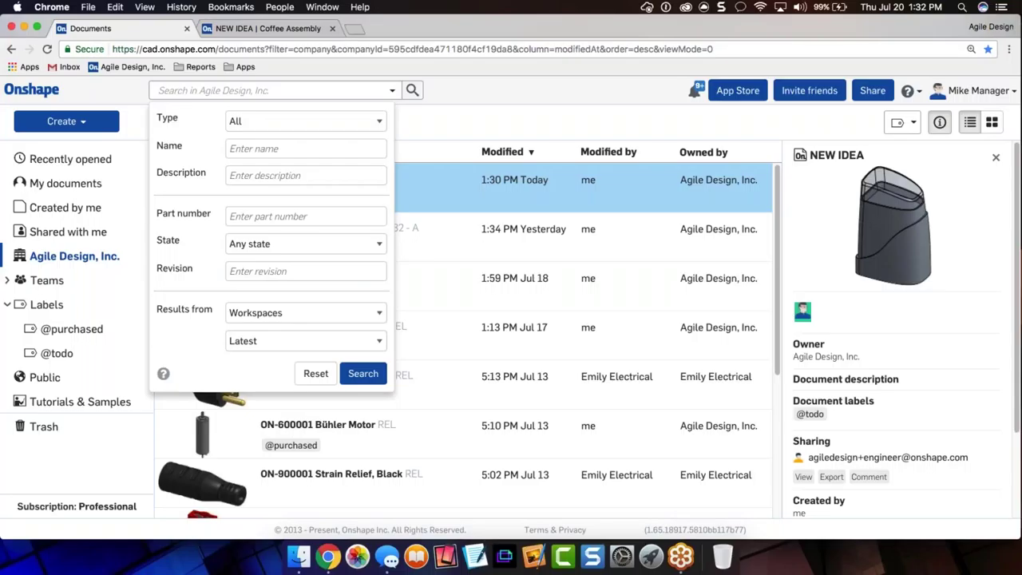
left_click(262, 121)
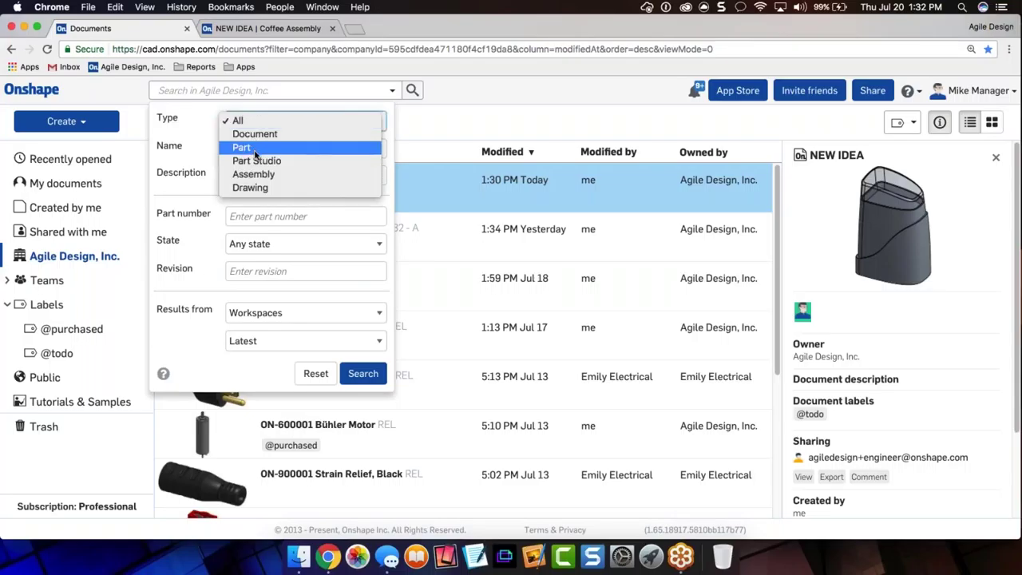
left_click(255, 150)
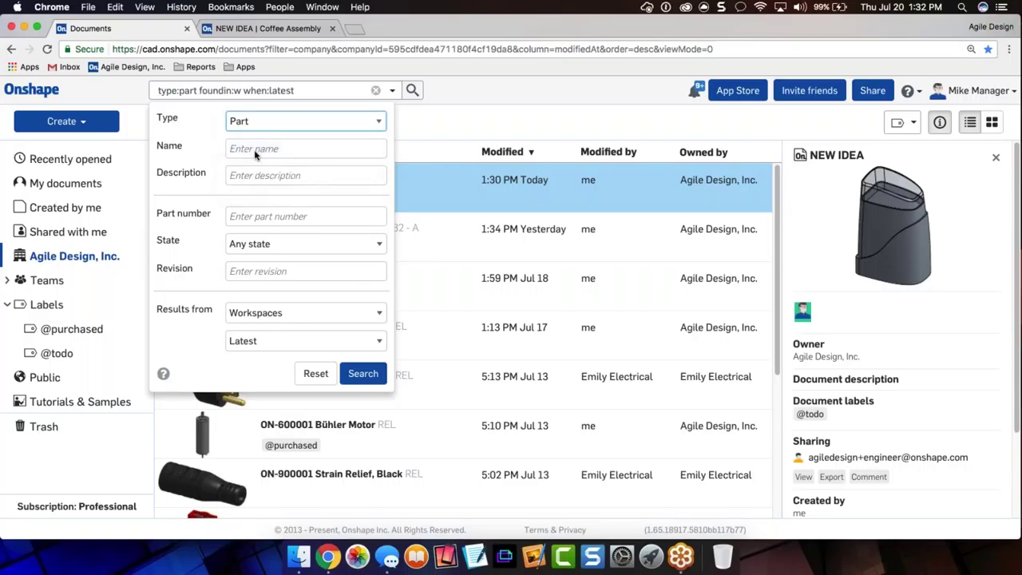
left_click(248, 217)
key("super+v")
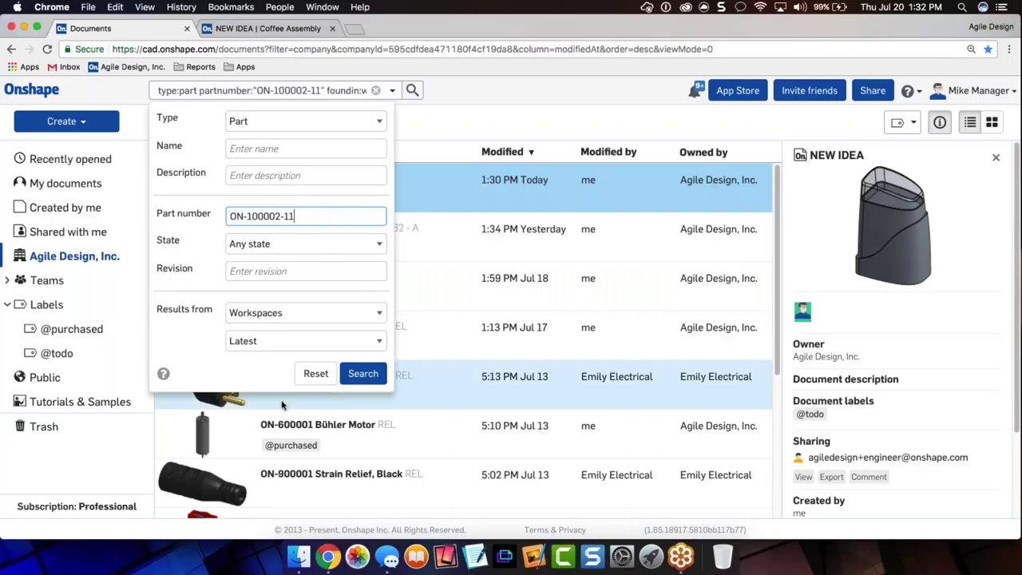
left_click(360, 372)
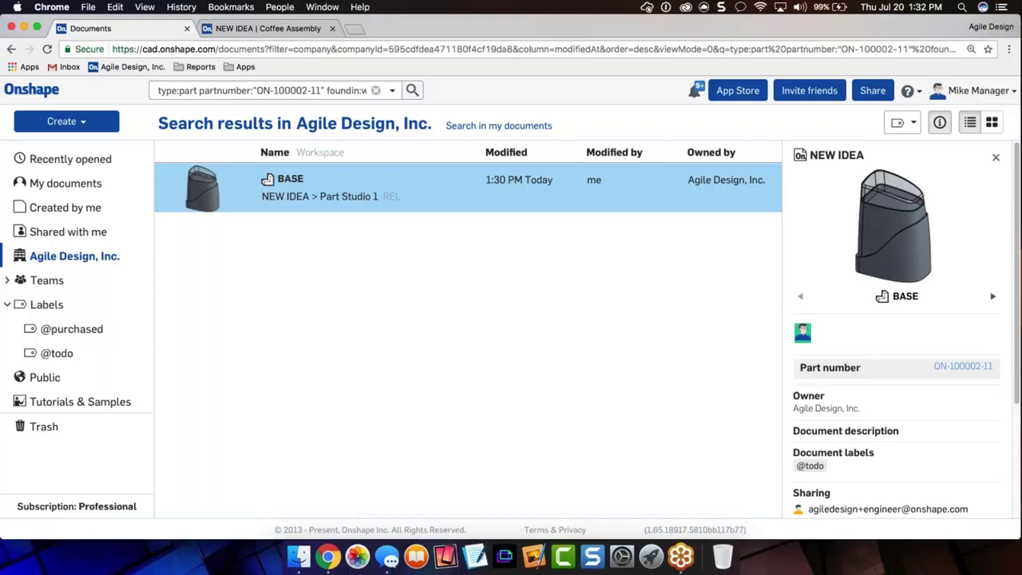
- Check the part number of the BASE result, then open the bookmarked NEW IDEA document
triple_click(1005, 369)
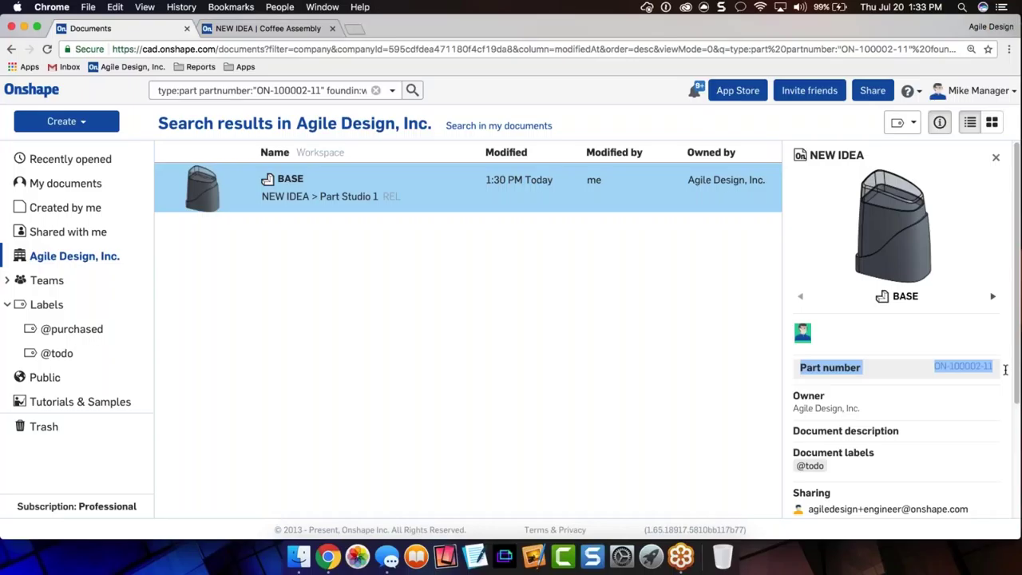
left_click(660, 284)
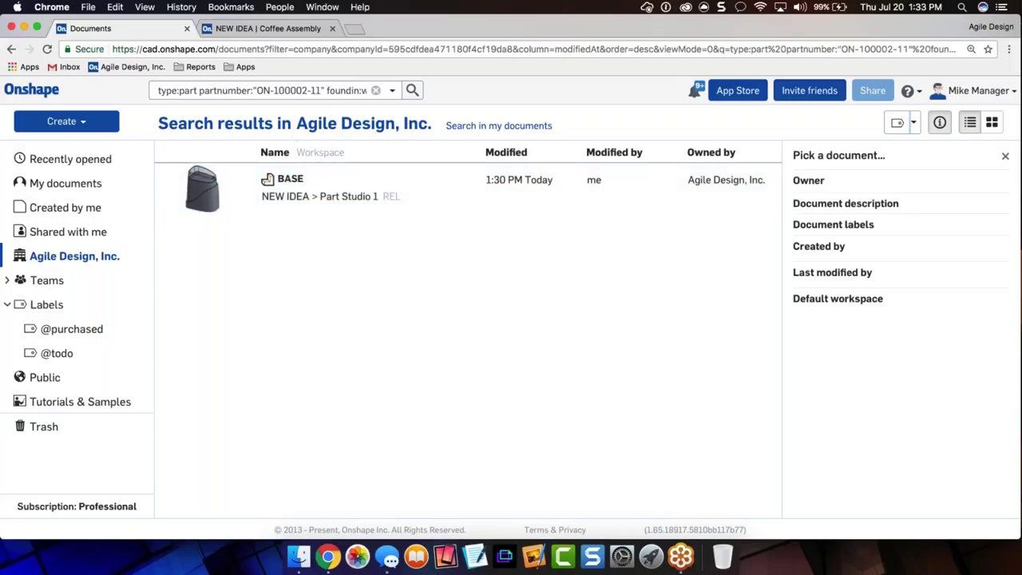
left_click(255, 180)
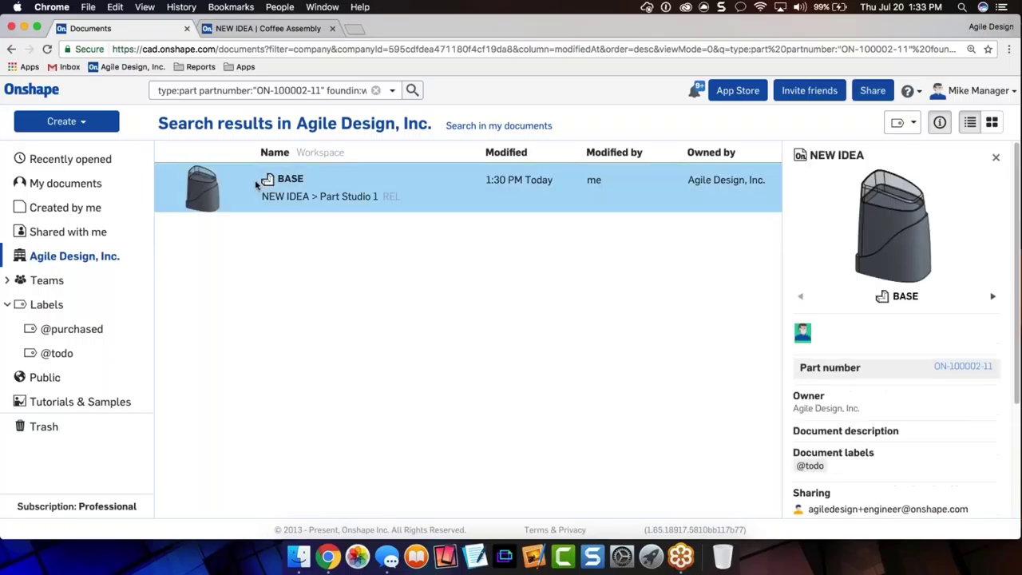
left_click(231, 7)
left_click(237, 7)
- Start renaming the NEW IDEA document, drafting the name as 'ON-200002-01 - Goffee Grnder'
left_click(255, 30)
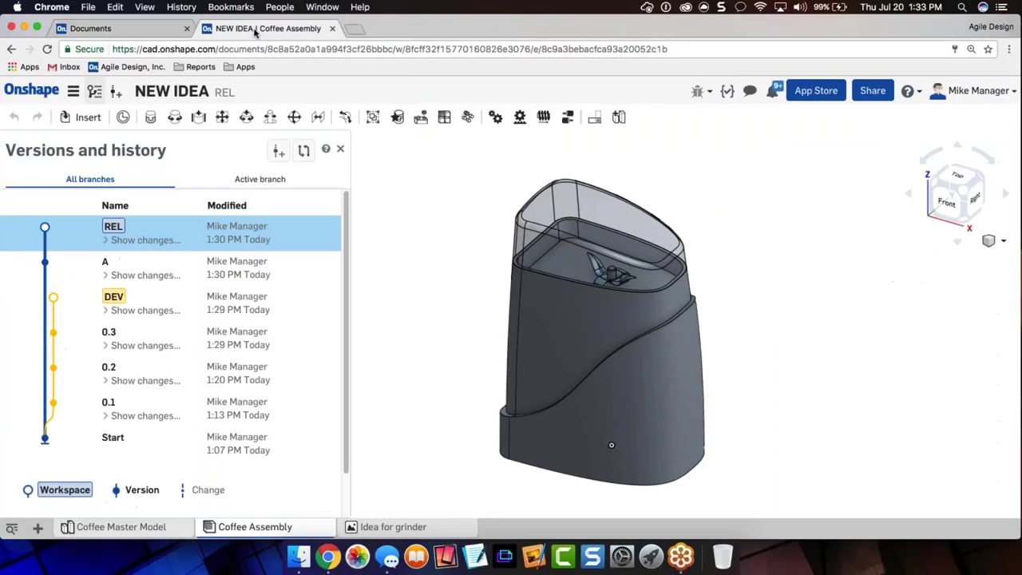
left_click(73, 90)
left_click(90, 118)
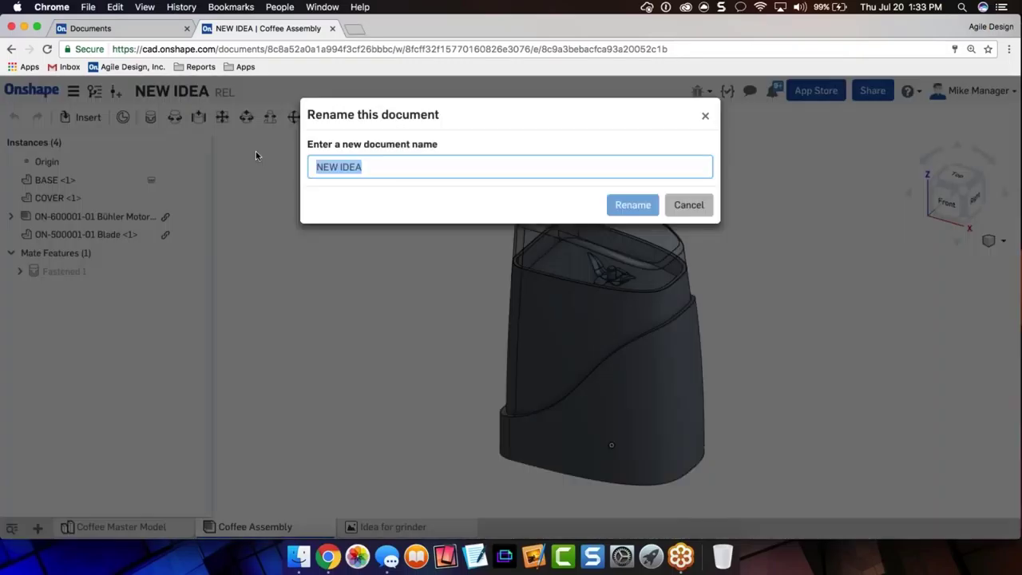
key("super+v")
left_click(336, 166)
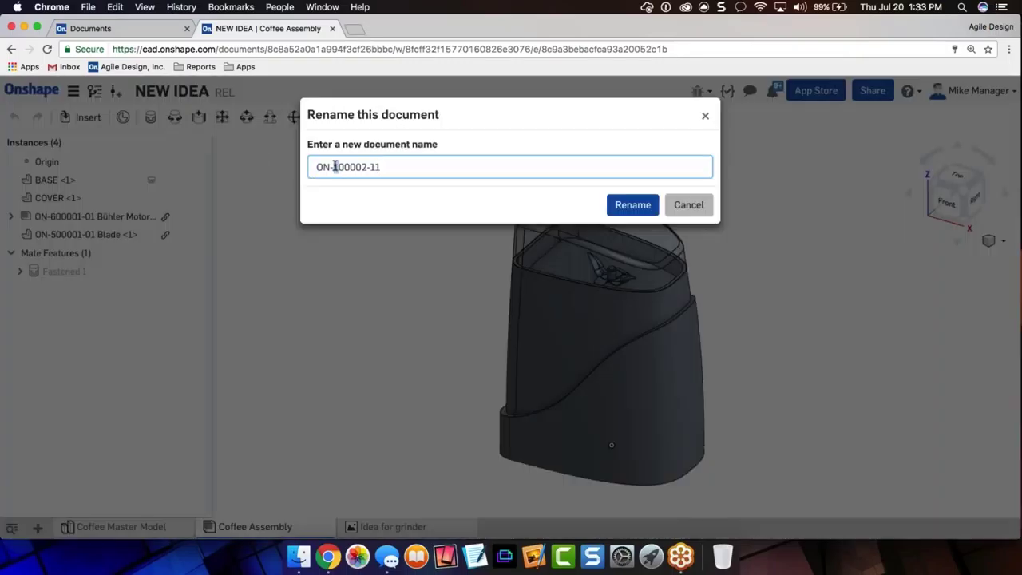
type("2")
left_click(411, 170)
key("BackSpace")
type("01 - Goffee Gr")
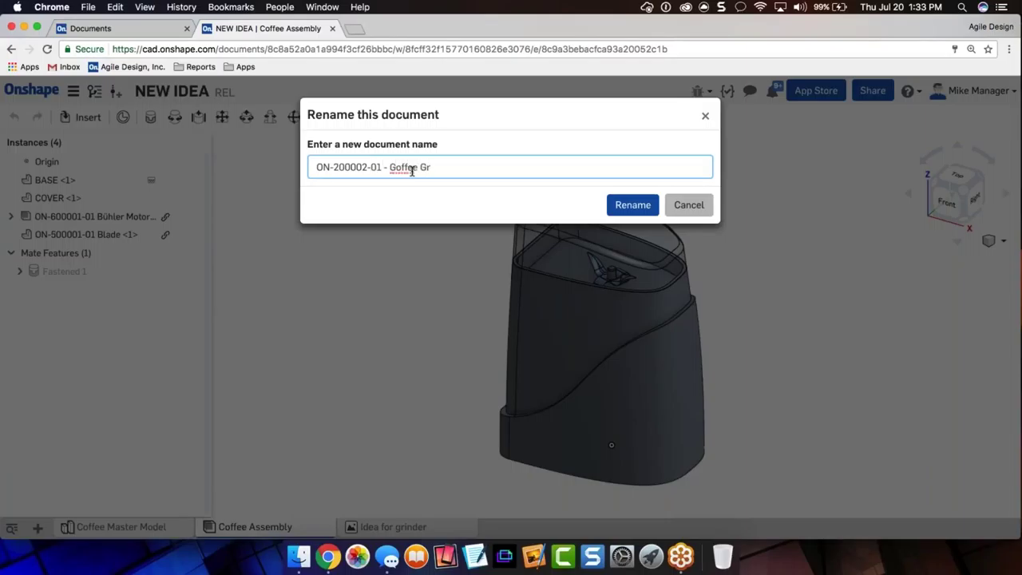
type("nder")
- Fix the typos so the document is named 'ON-200002-01 - Coffee Grinder' and apply it
left_click(395, 167)
key("BackSpace")
type("C")
right_click(426, 167)
left_click(460, 157)
type("Grinder")
left_click(632, 205)
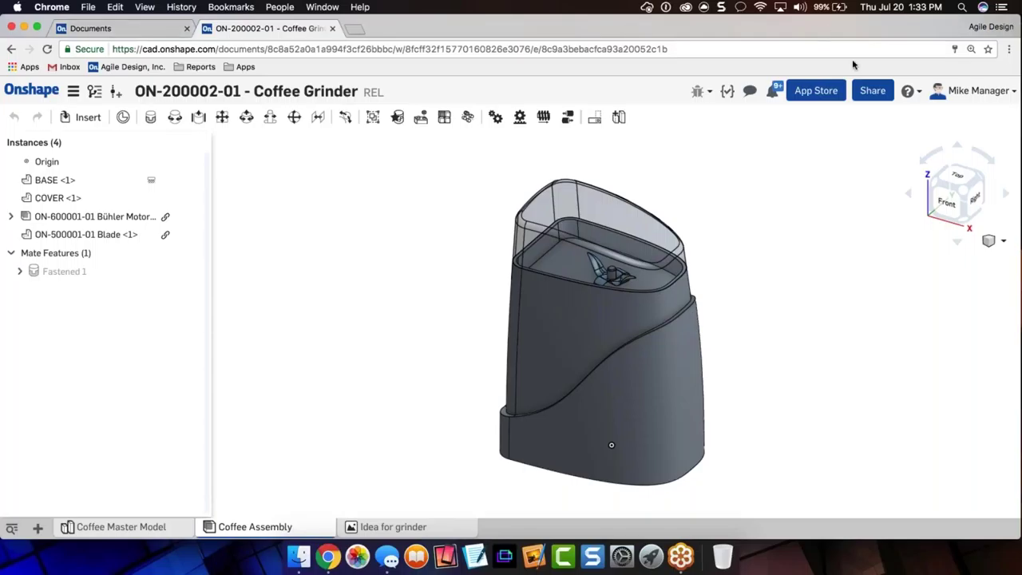
left_click(870, 91)
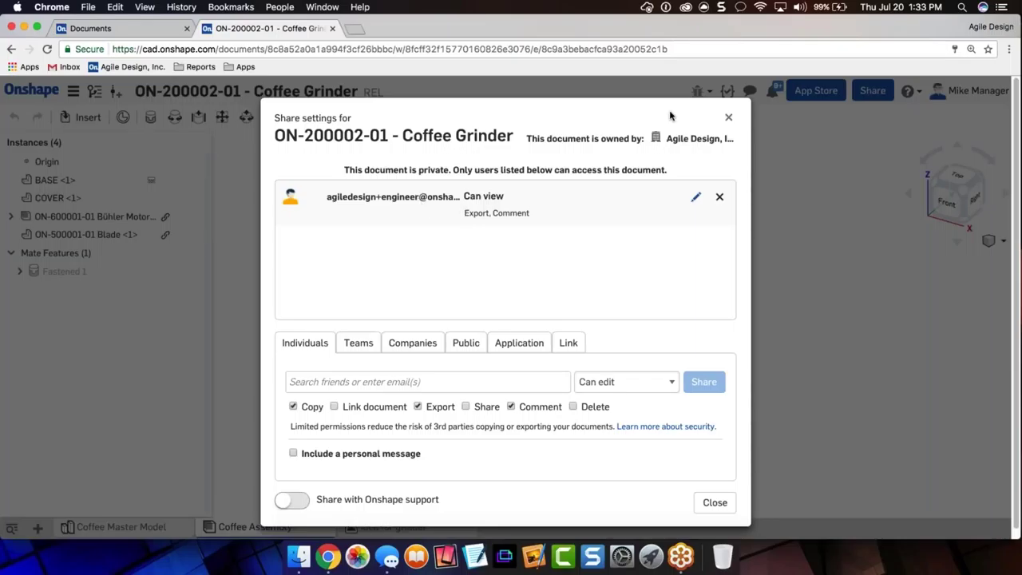
- Open My account and view the company's user list and paid user count
left_click(151, 24)
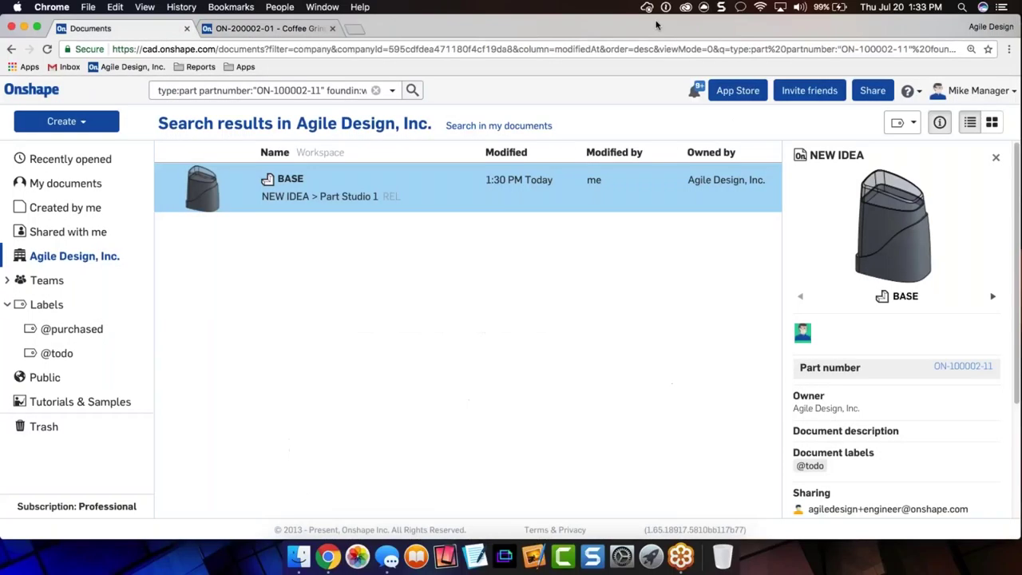
left_click(954, 90)
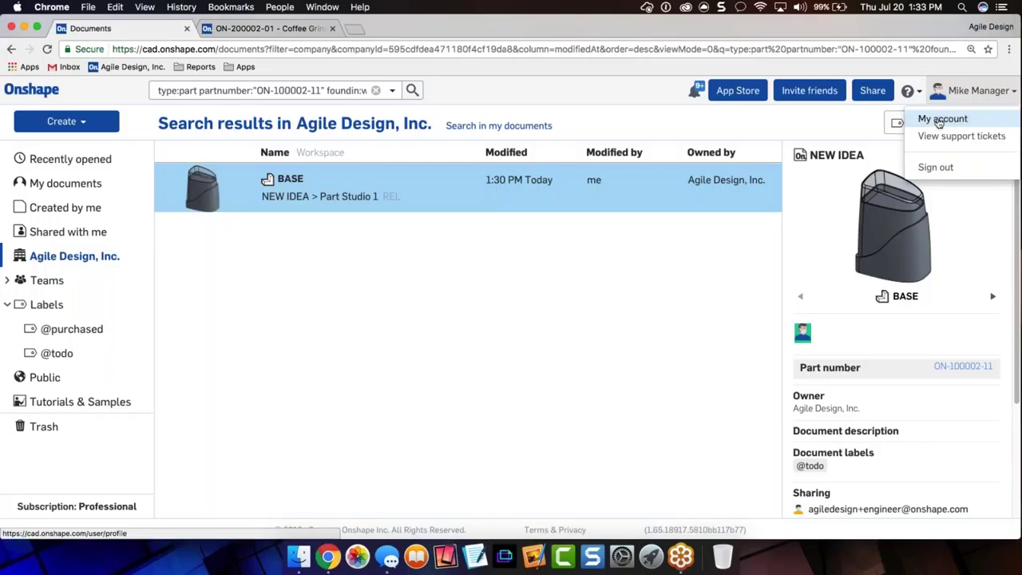
left_click(939, 121)
left_click(297, 35)
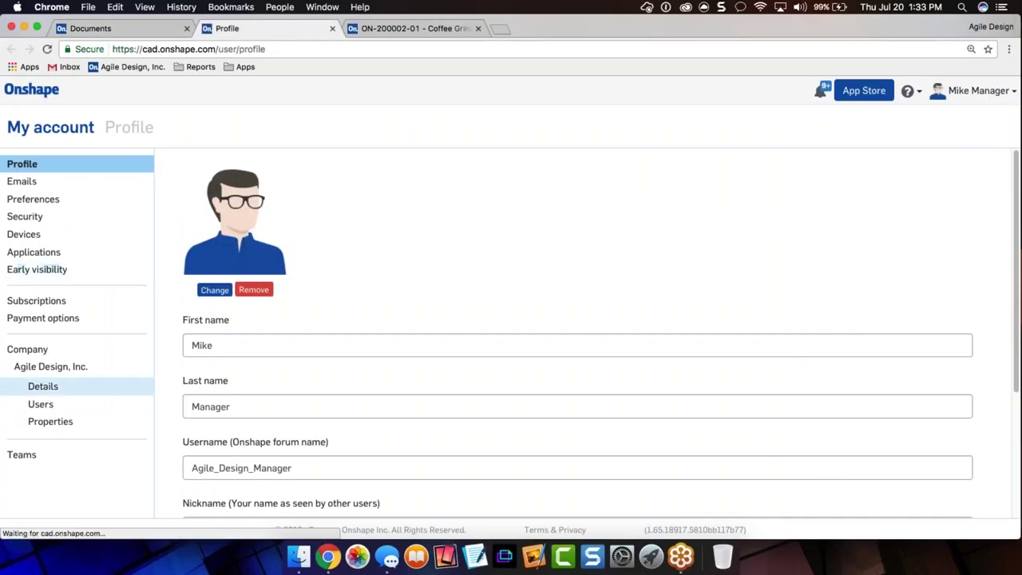
left_click(50, 404)
left_click_drag(359, 222, 371, 226)
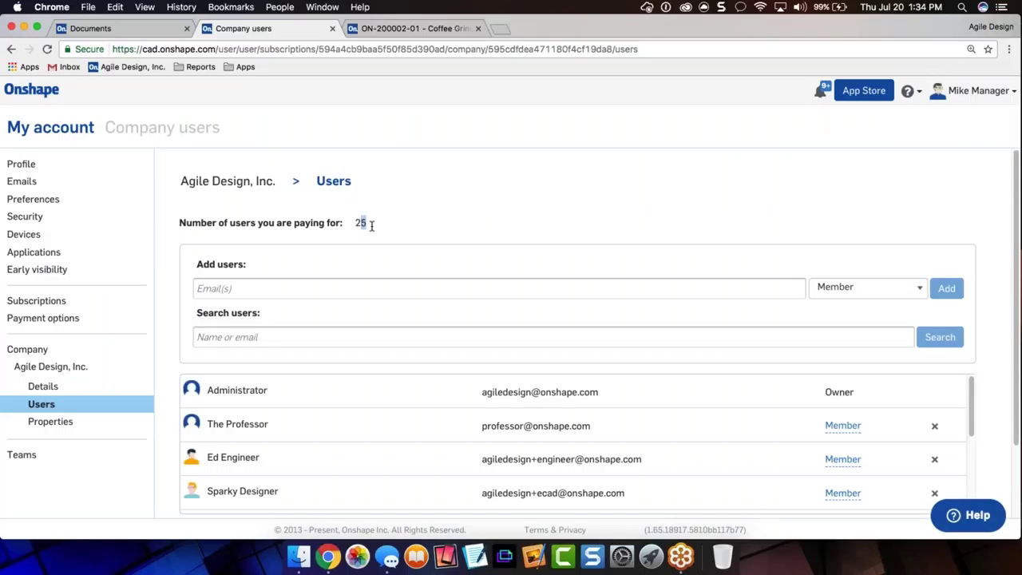
left_click(433, 251)
- Scroll through the company users, then close the Company users tab
scroll(594, 386, "down", 5)
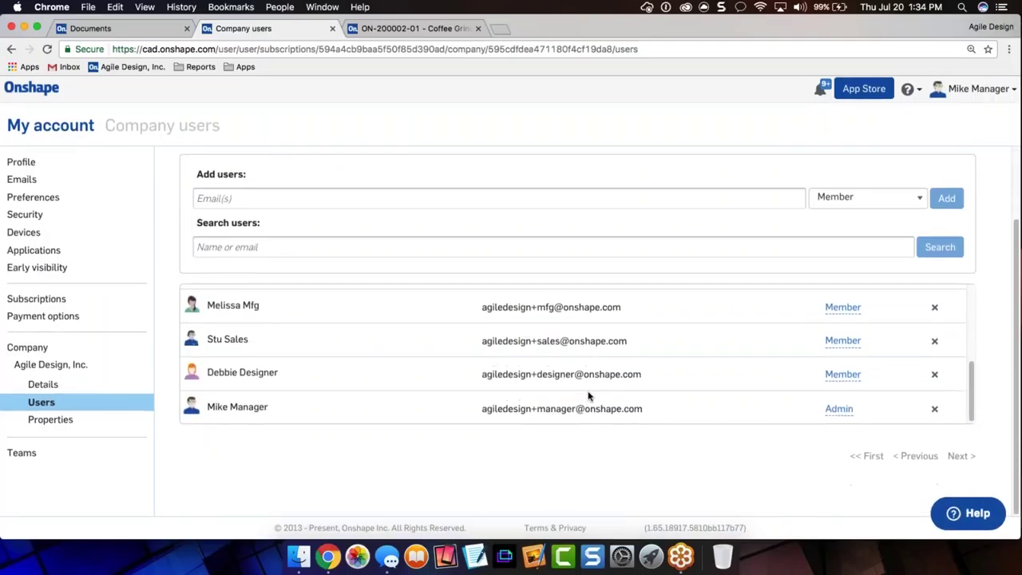
left_click(840, 413)
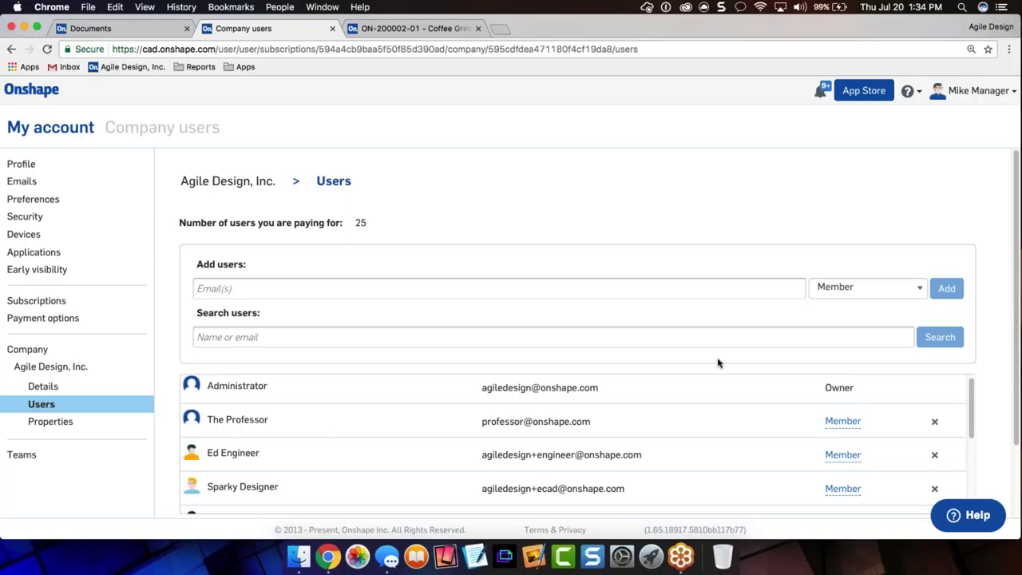
scroll(727, 366, "down", 5)
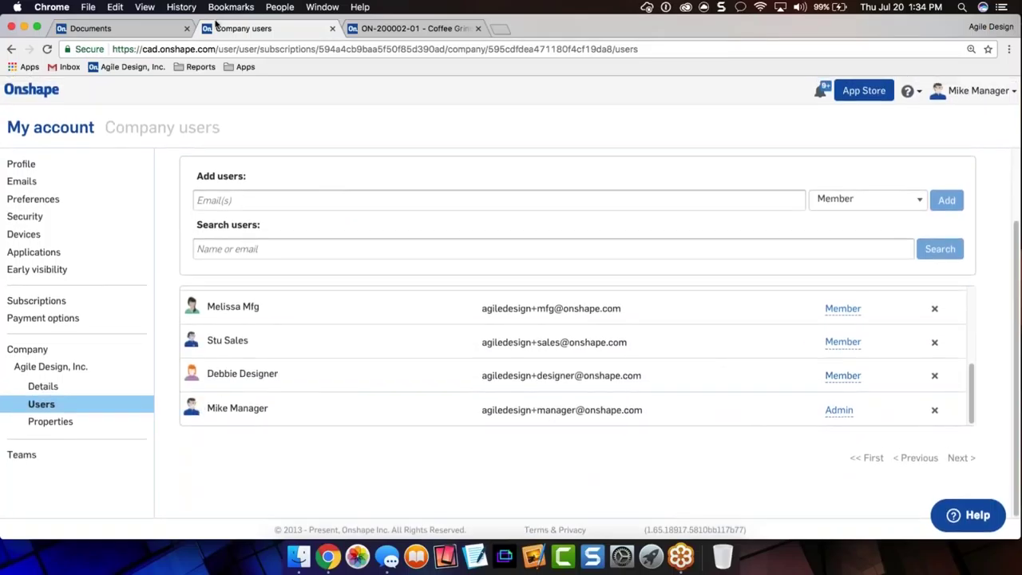
left_click(390, 28)
left_click(120, 27)
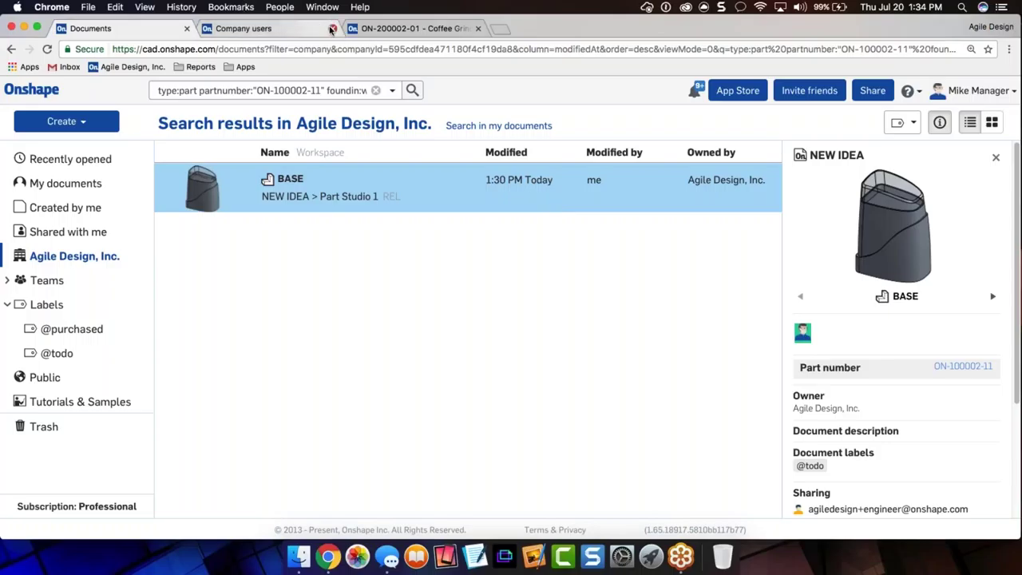
left_click(332, 29)
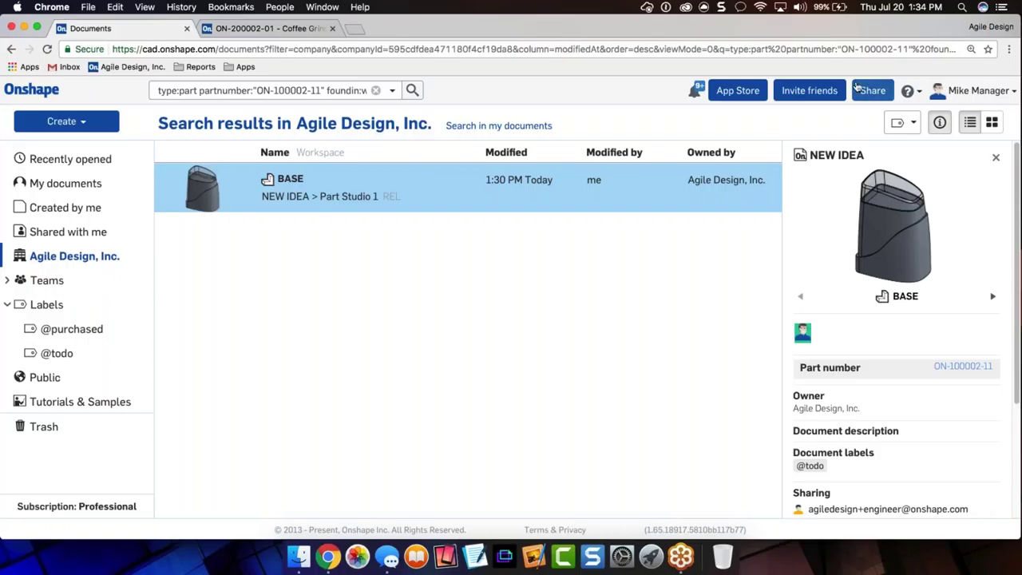
left_click(300, 31)
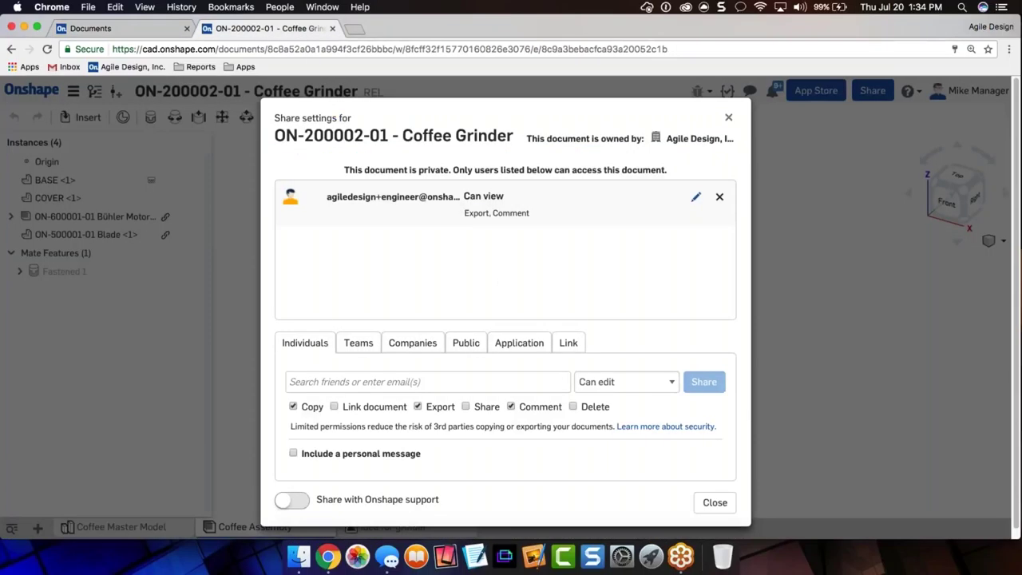
- Check the NEW IDEA sharing settings from the BASE search result, then close them
left_click(90, 28)
right_click(487, 187)
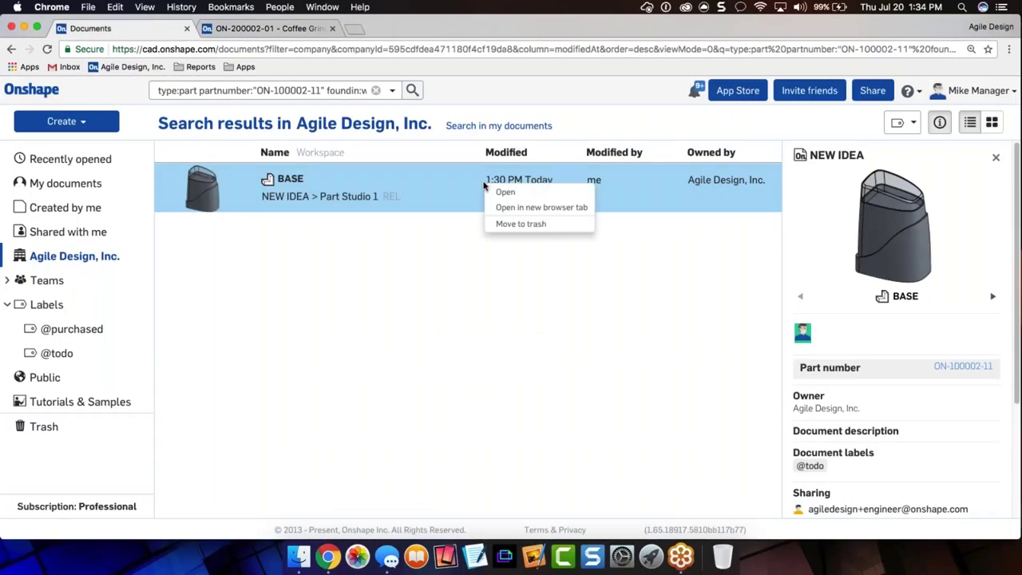
left_click(870, 91)
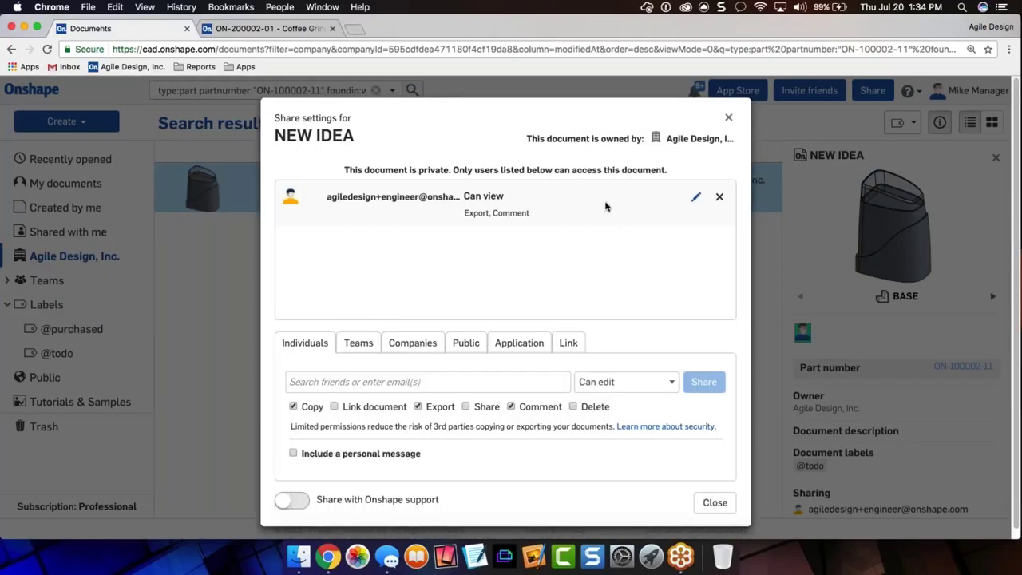
left_click(728, 117)
left_click(264, 28)
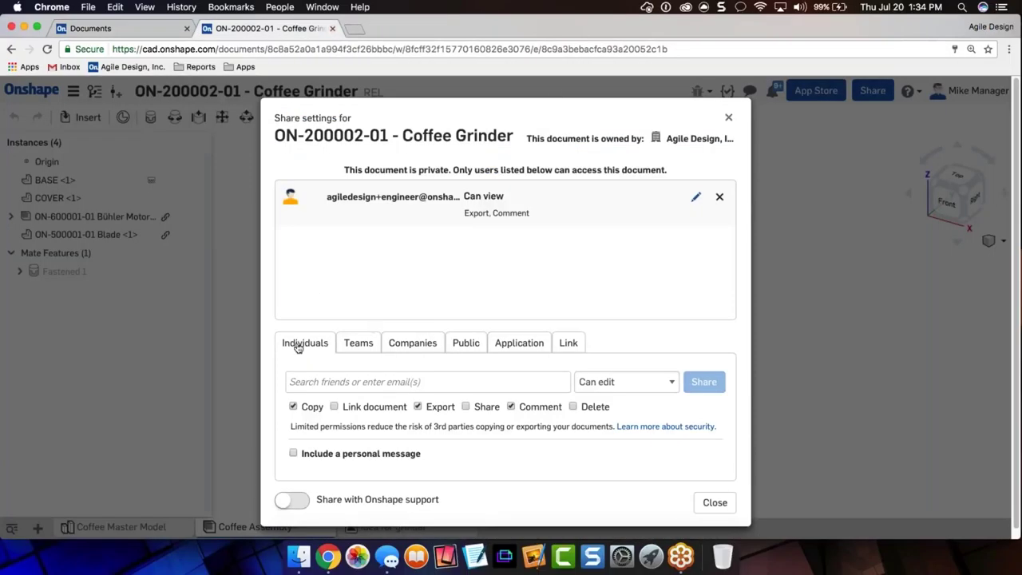
- Share the Coffee Grinder with Agile Design, Inc. as Can view + Comment, then close the document
left_click(430, 351)
left_click(440, 385)
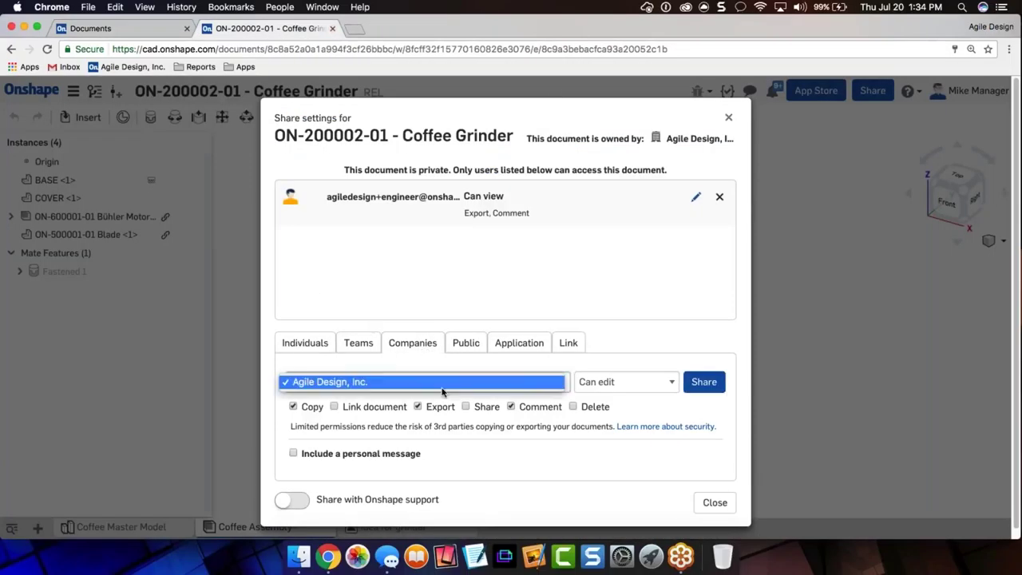
left_click(442, 386)
left_click(630, 380)
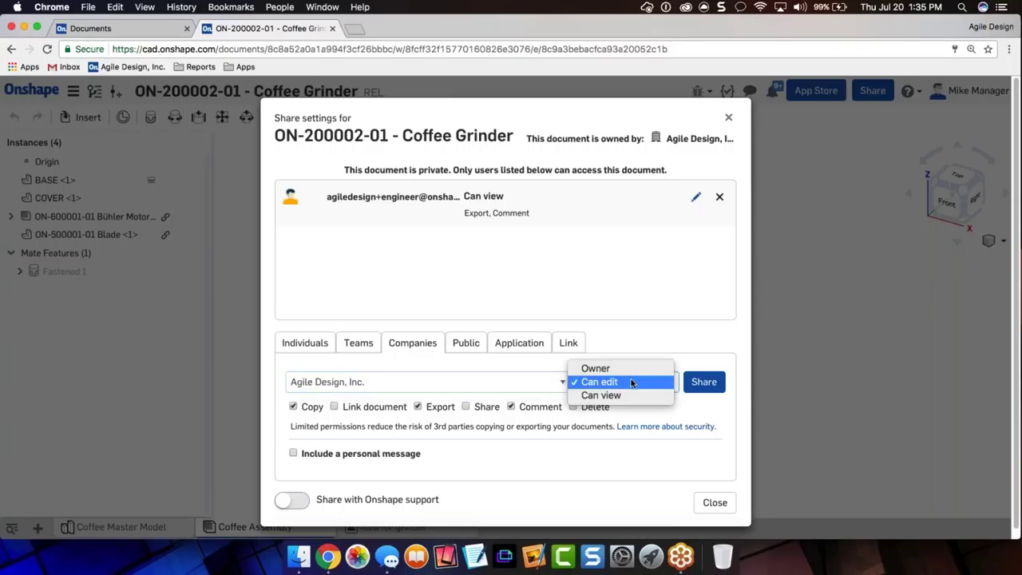
left_click(600, 395)
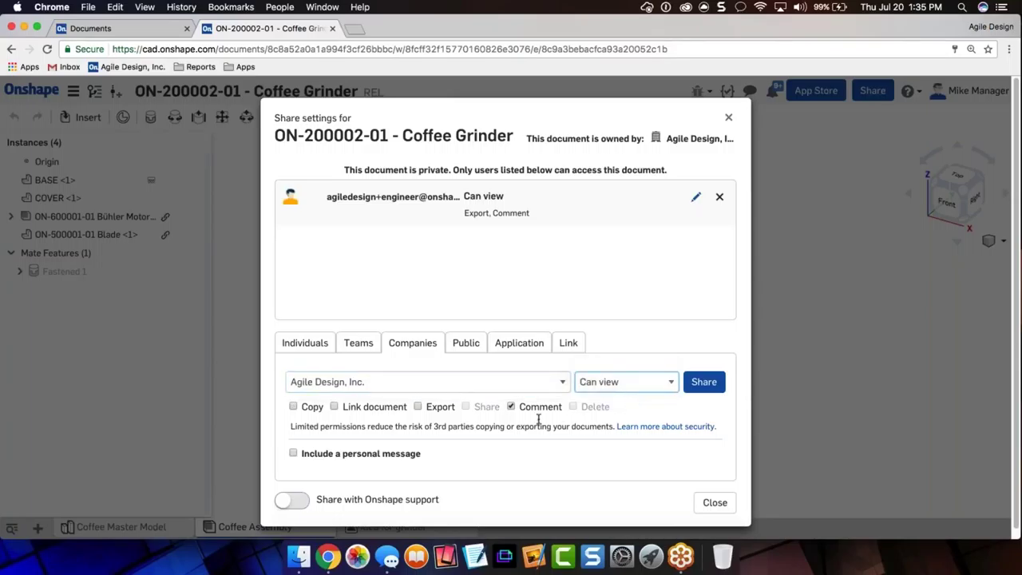
left_click(704, 381)
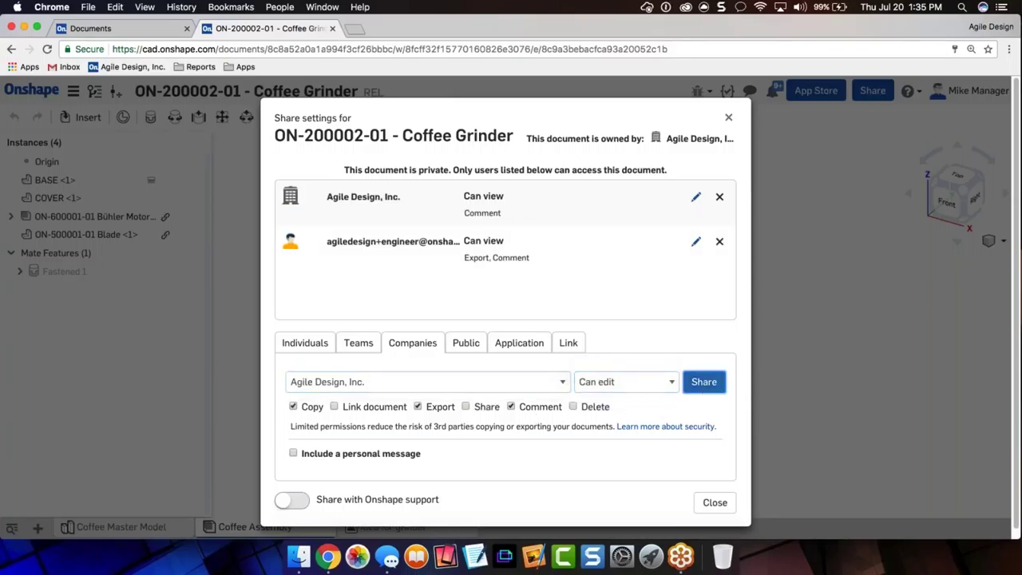
left_click(718, 504)
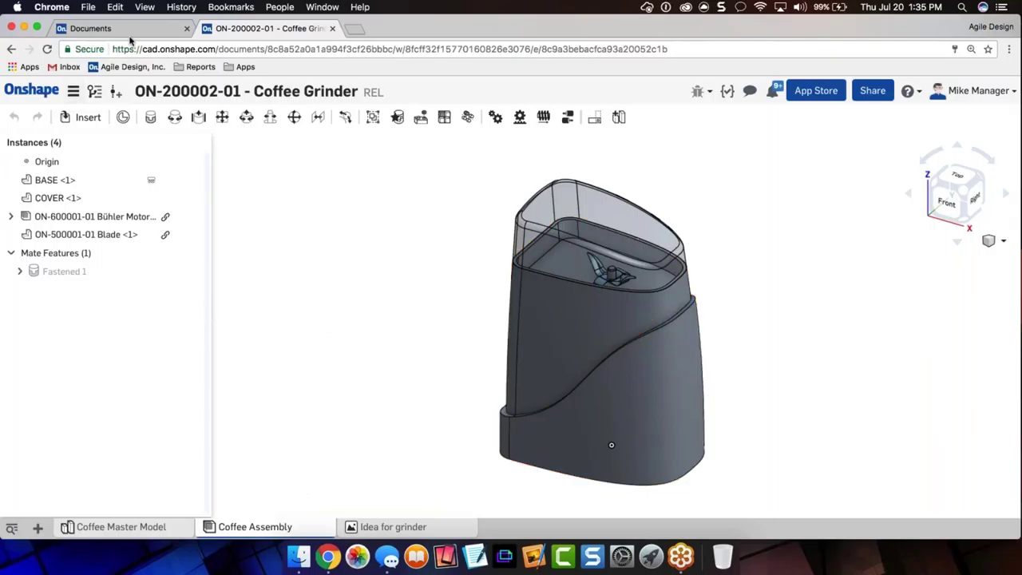
left_click(332, 28)
left_click(961, 93)
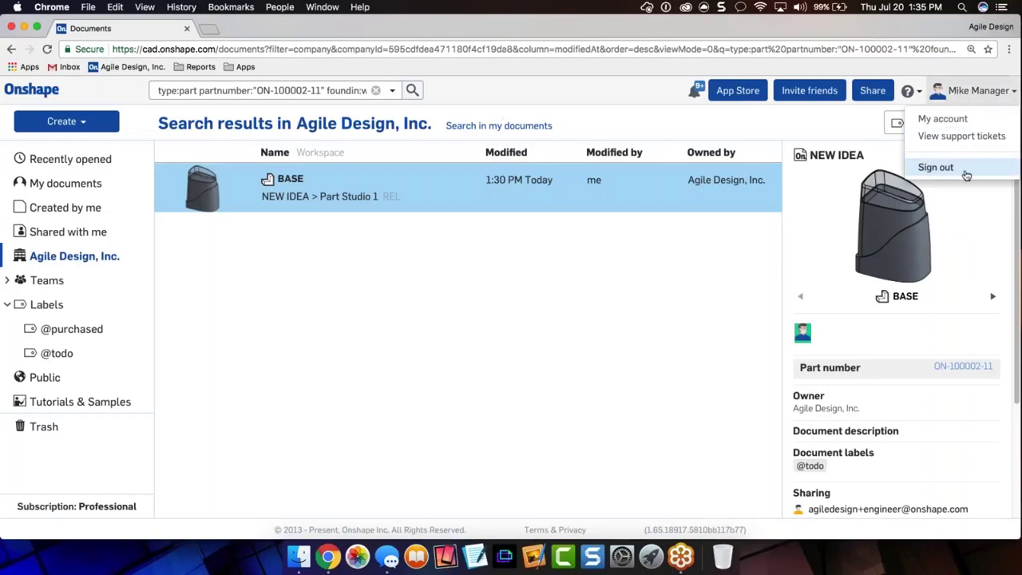
- Sign out of the manager account, sign in as the electrical engineer, and list Agile Design, Inc. documents
left_click(935, 167)
left_click(503, 212)
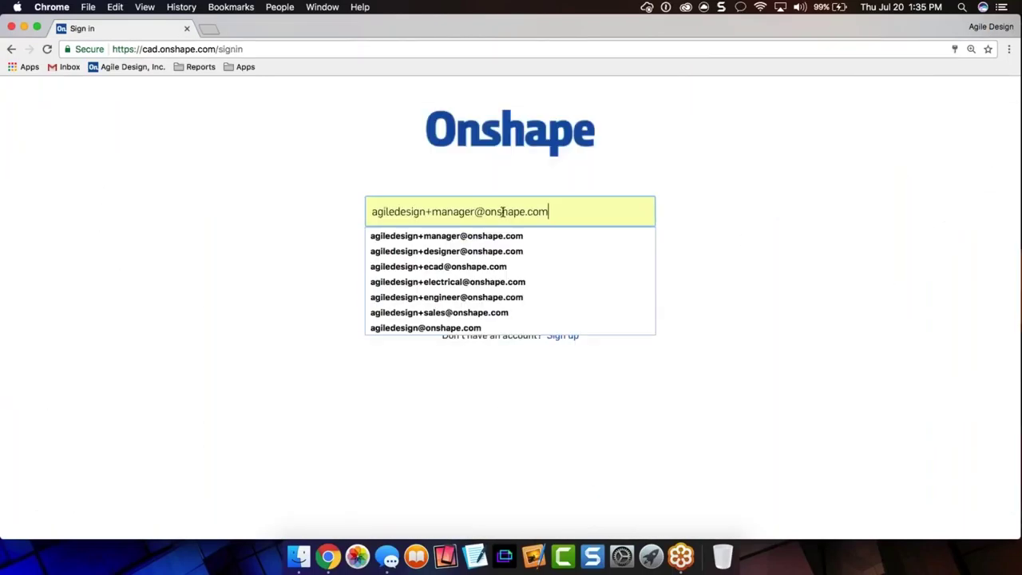
left_click(458, 282)
left_click(451, 293)
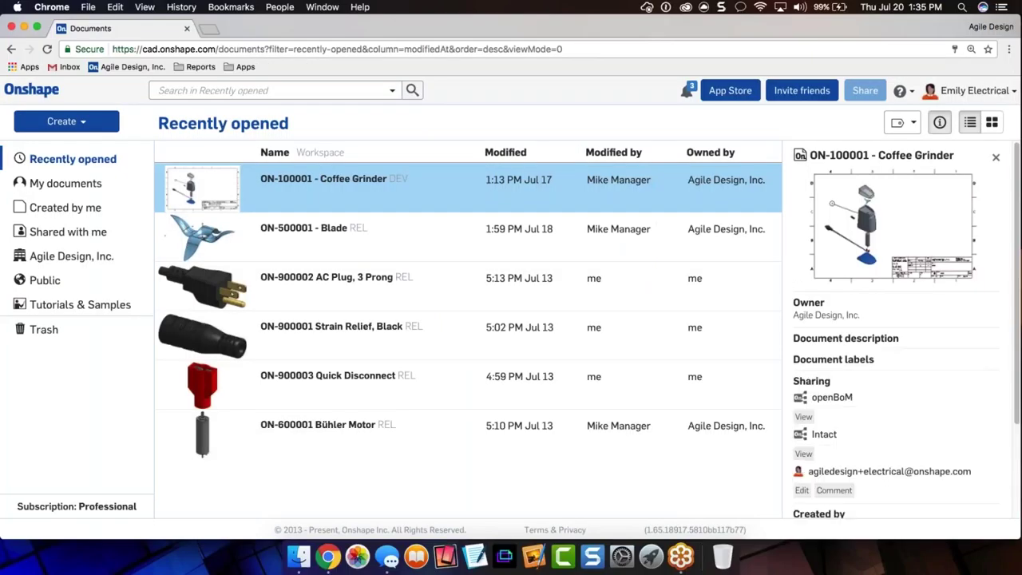
left_click(80, 256)
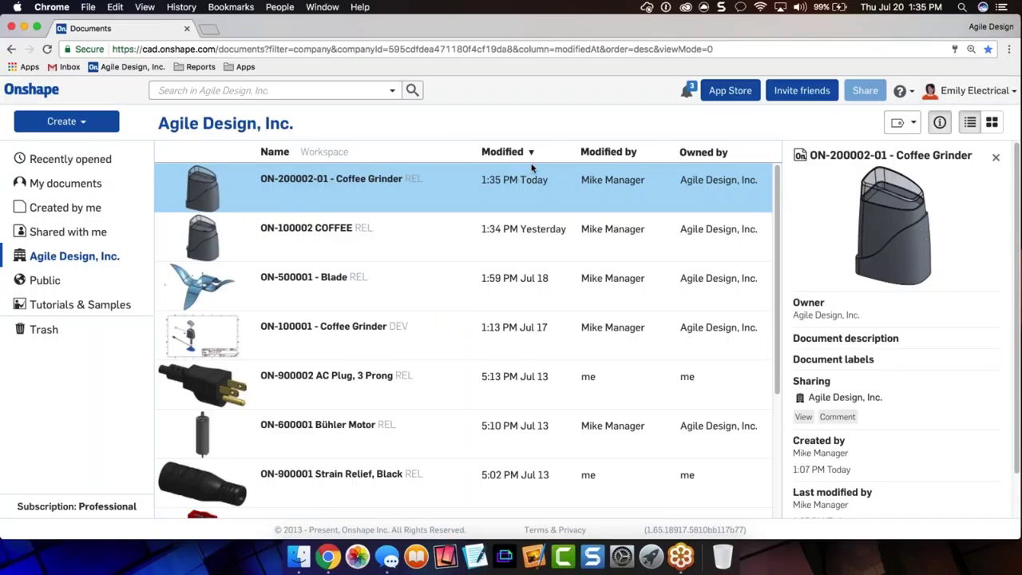
left_click(956, 91)
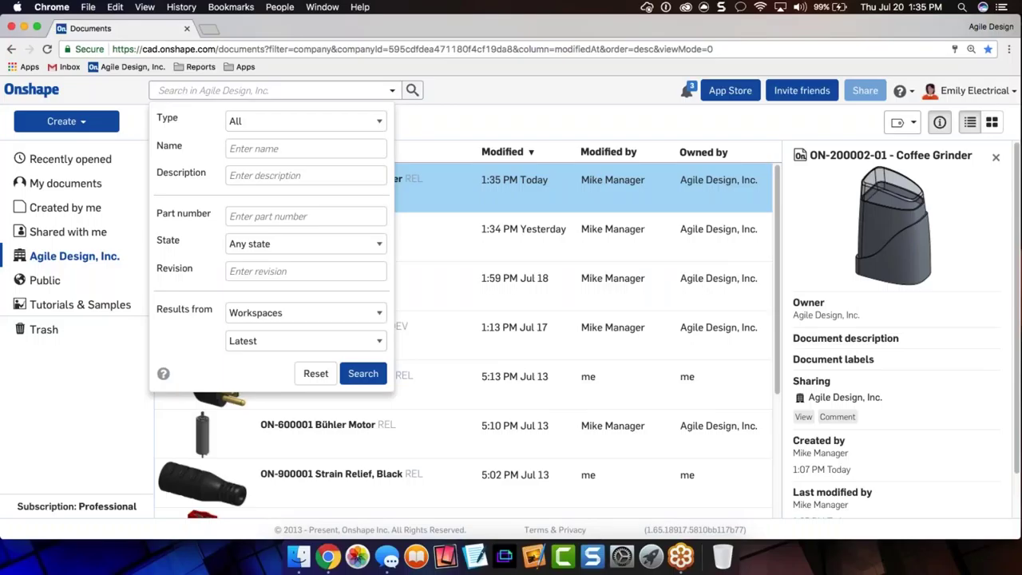
- Set the advanced search item type to All after trying Document
left_click(314, 120)
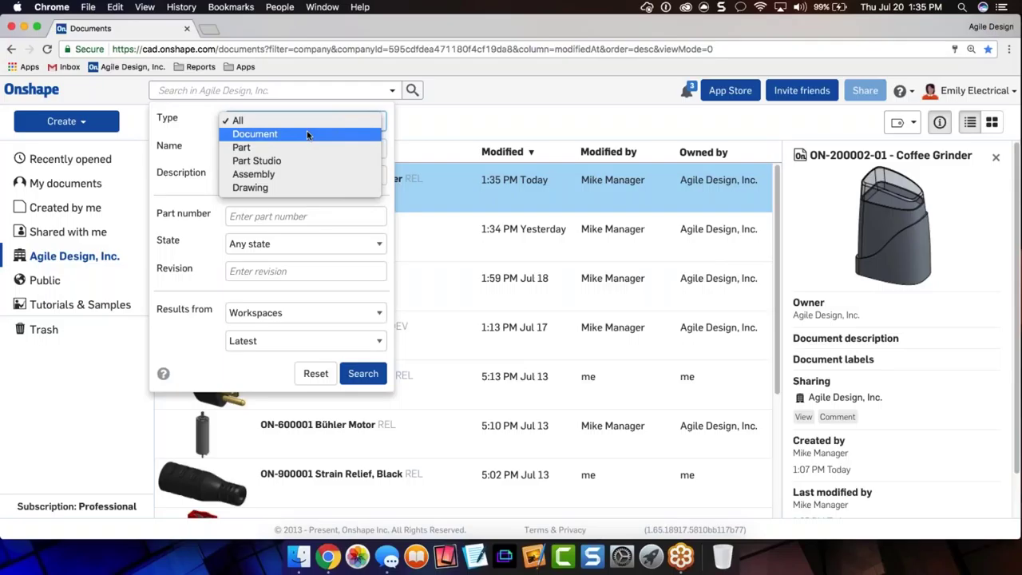
left_click(306, 134)
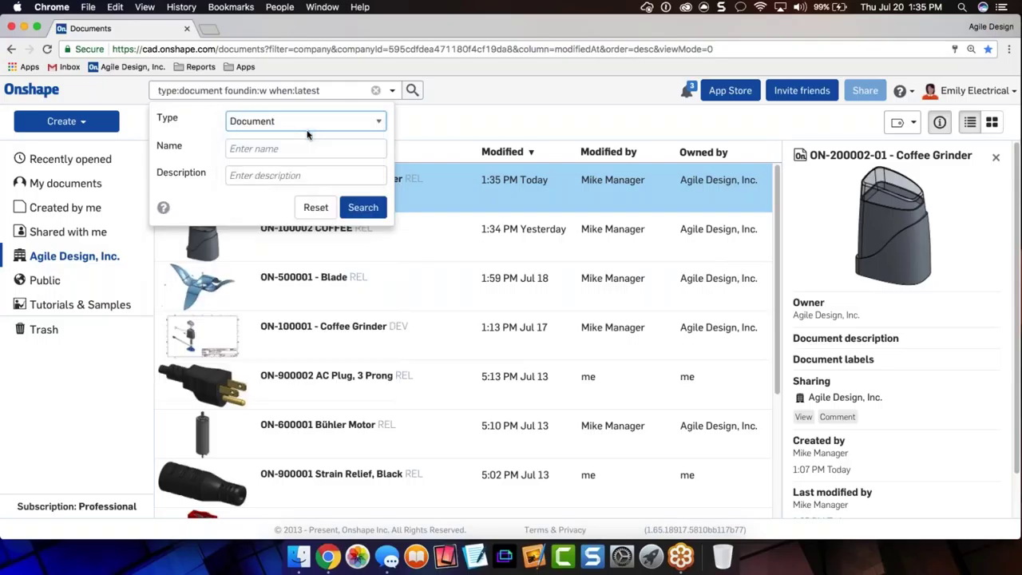
left_click(300, 149)
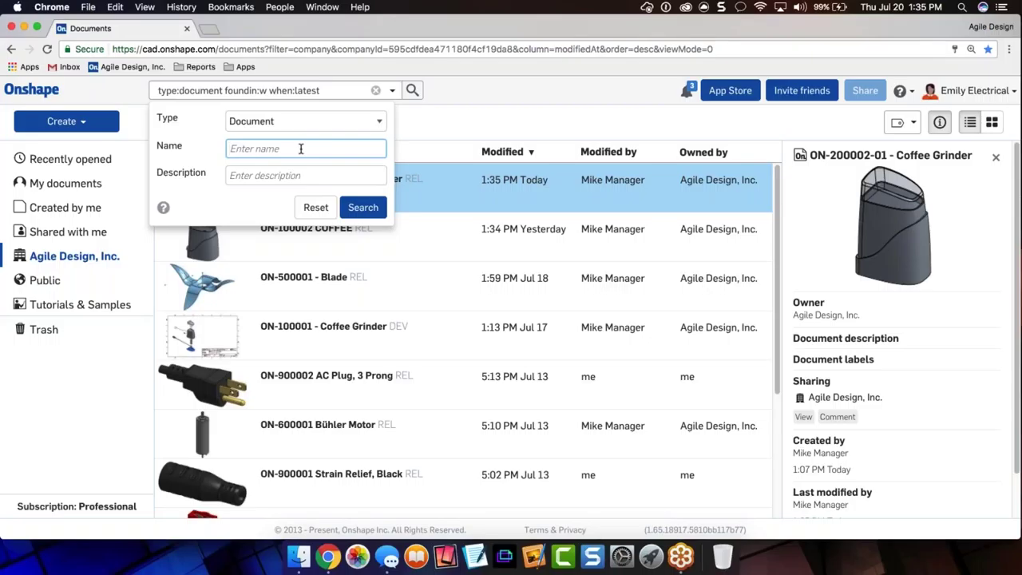
left_click(275, 121)
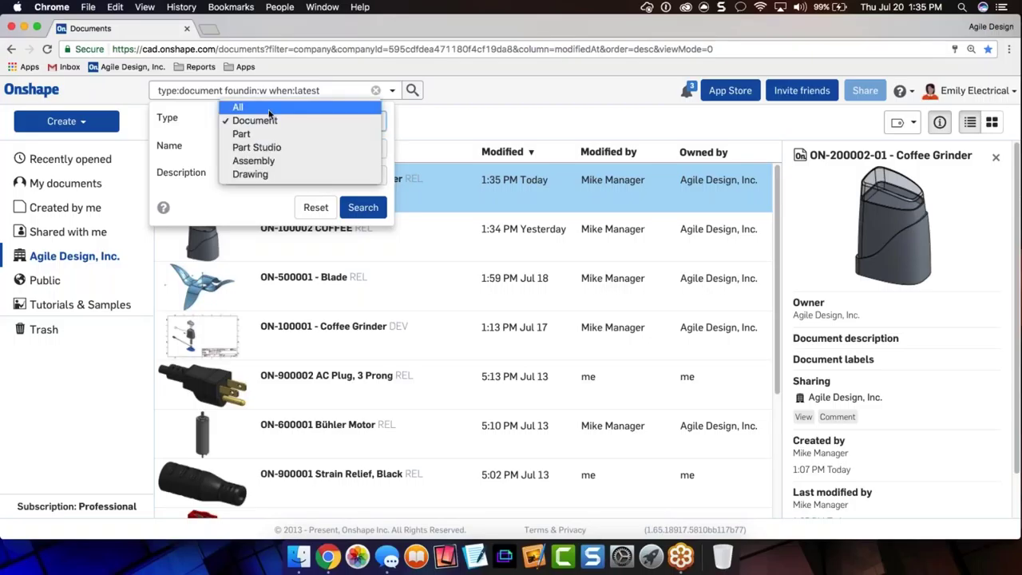
left_click(269, 108)
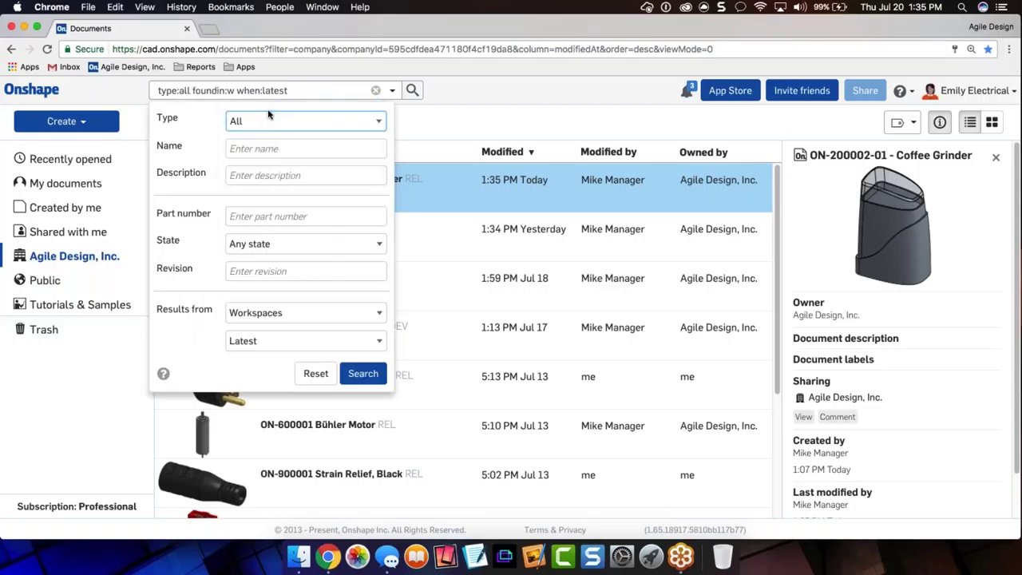
left_click(258, 147)
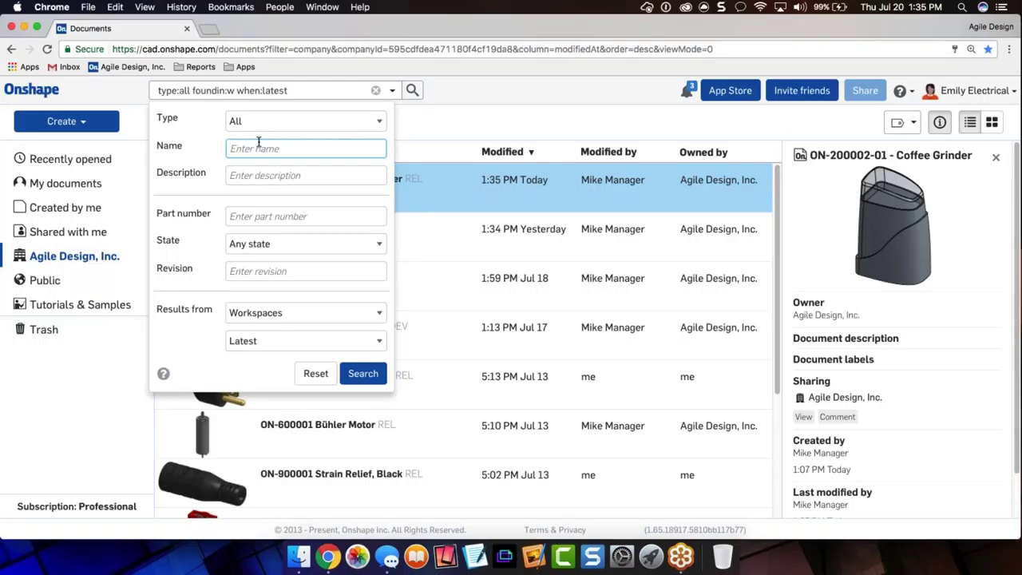
left_click(236, 121)
left_click(240, 134)
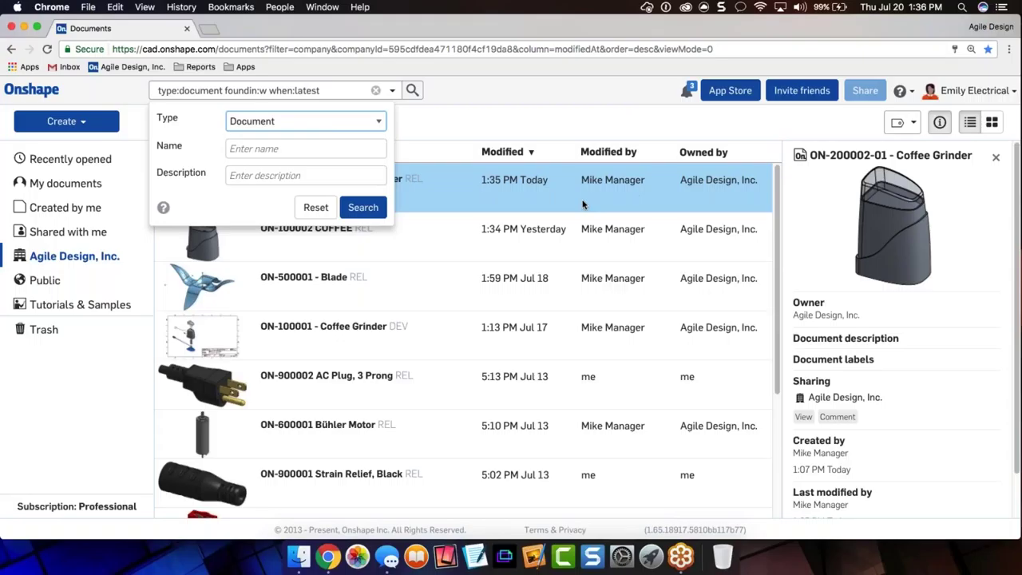
left_click(322, 124)
left_click(320, 104)
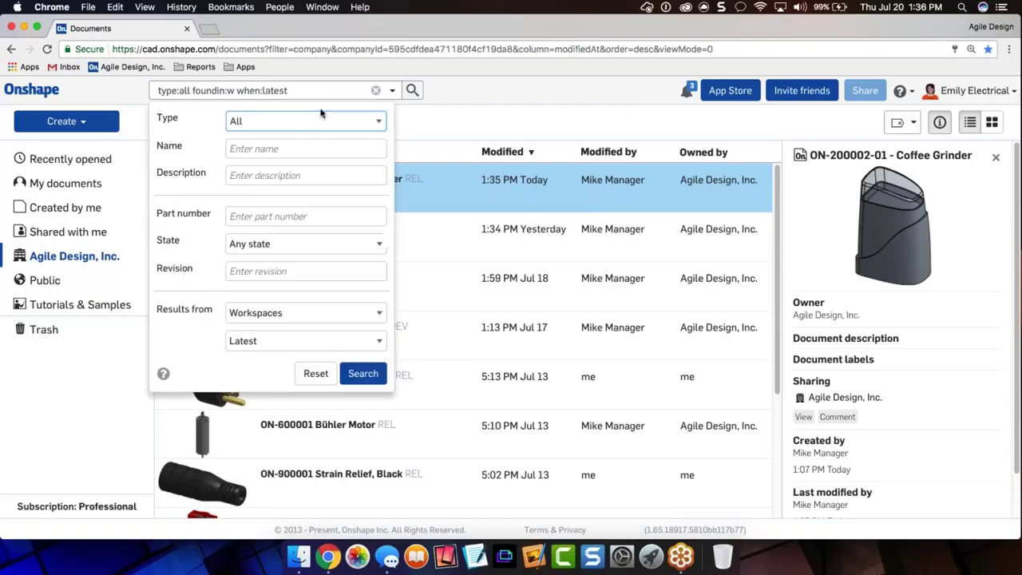
left_click(293, 150)
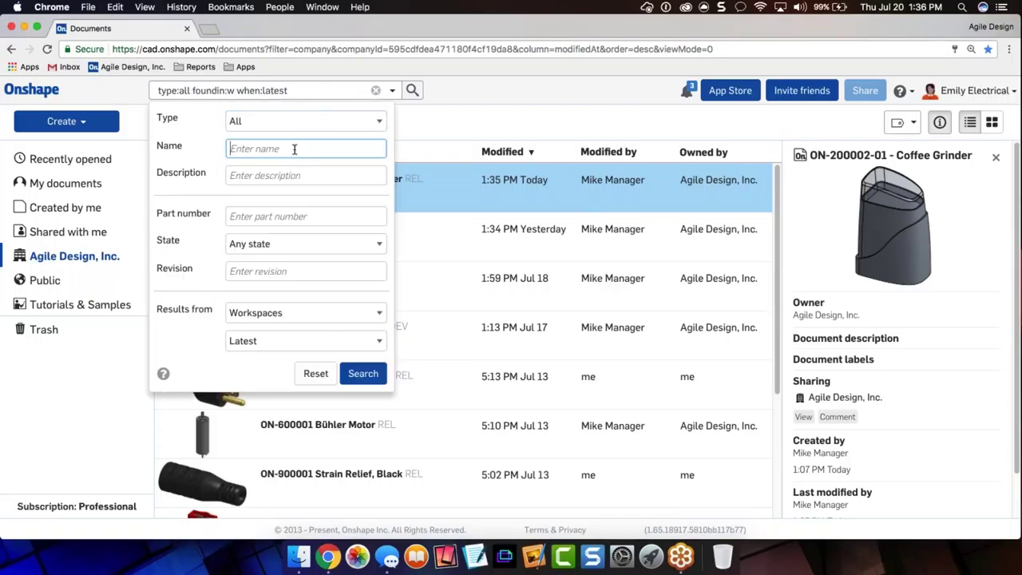
- Search for descriptions containing 'kitchen', moving the text from Name to Description and dropping 'photo'
type("pho")
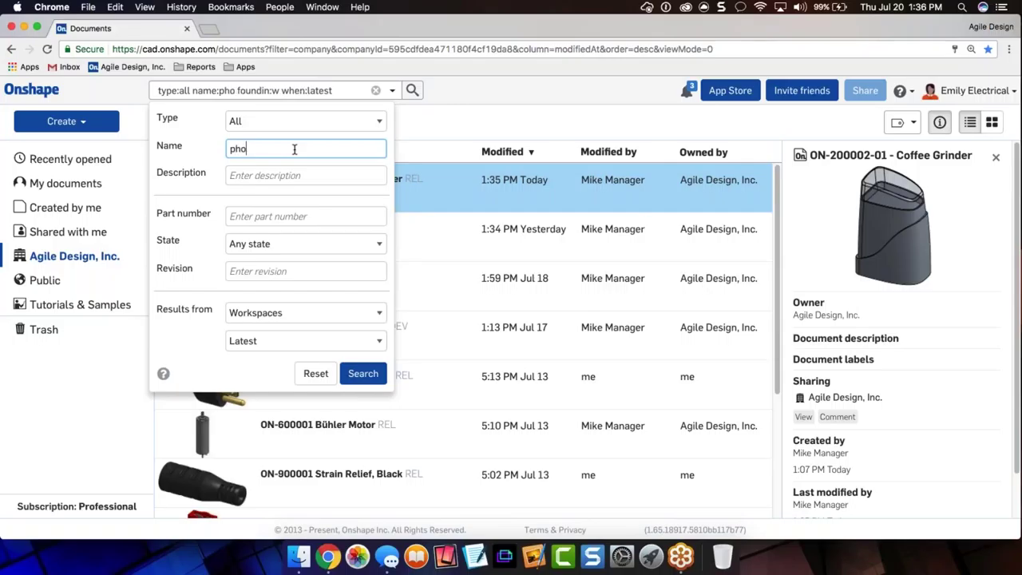
type("to kitchern")
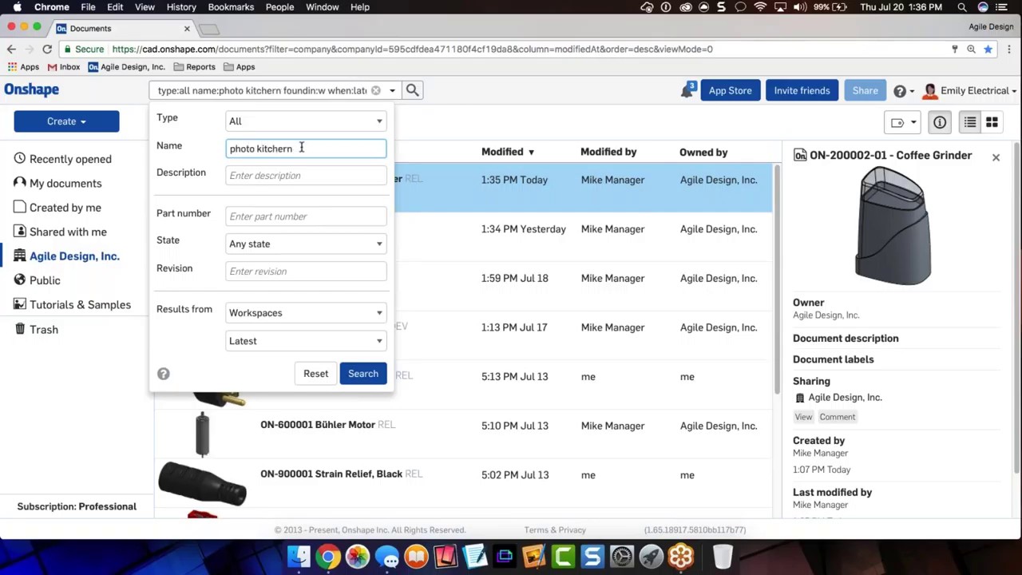
key("Left")
key("BackSpace")
double_click(268, 148)
key("super+a")
key("super+c")
key("BackSpace")
left_click(267, 176)
key("super+v")
double_click(241, 176)
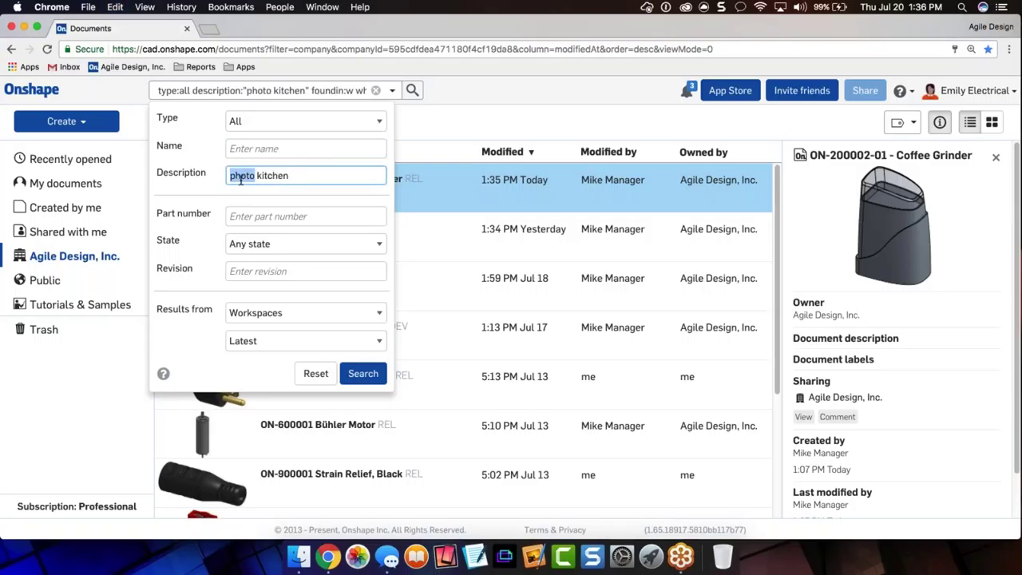
key("BackSpace")
left_click(363, 372)
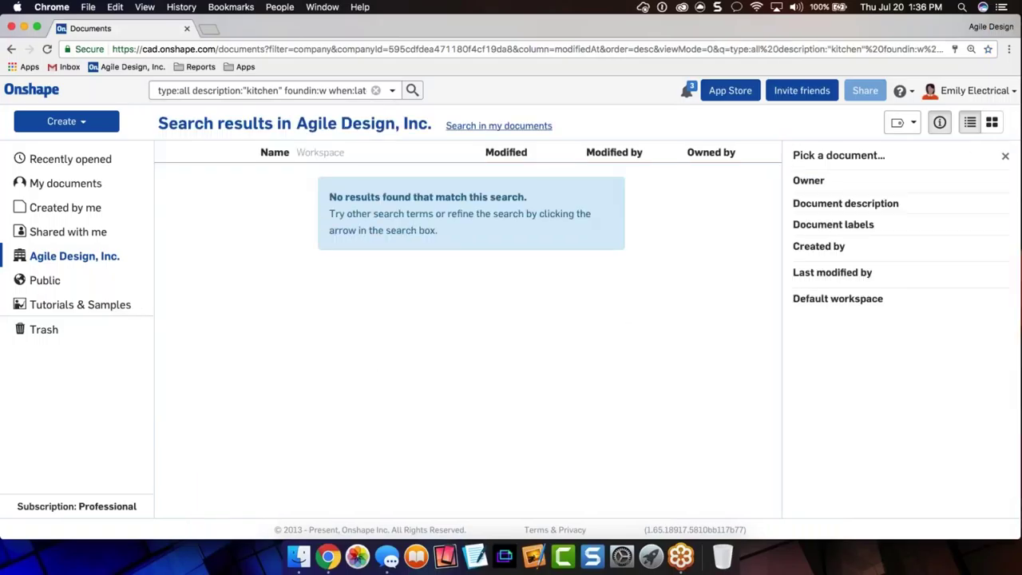
- Repeat the search in My documents and clear the 'kitchen' description filter
left_click(498, 127)
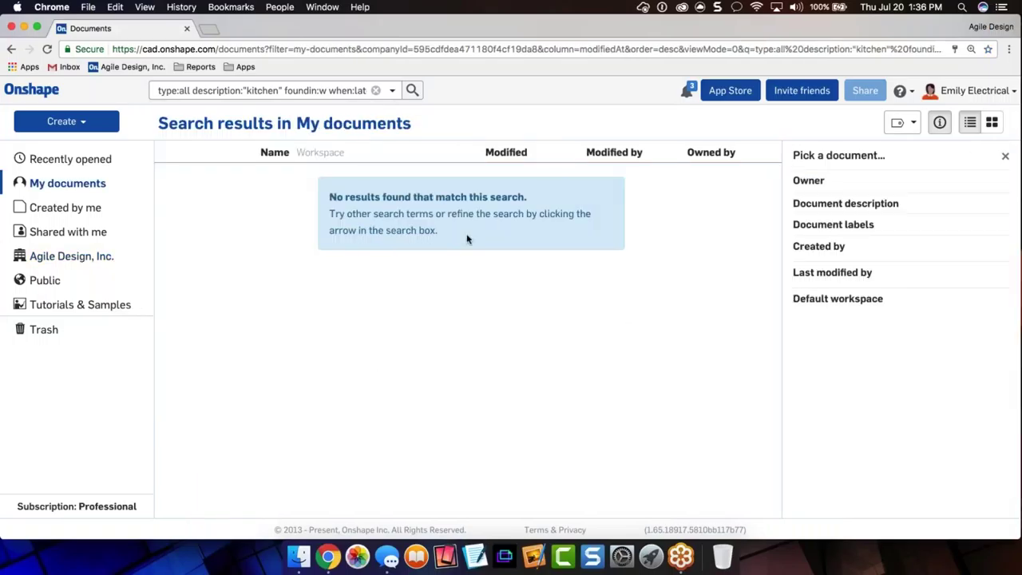
left_click(391, 90)
double_click(319, 175)
key("BackSpace")
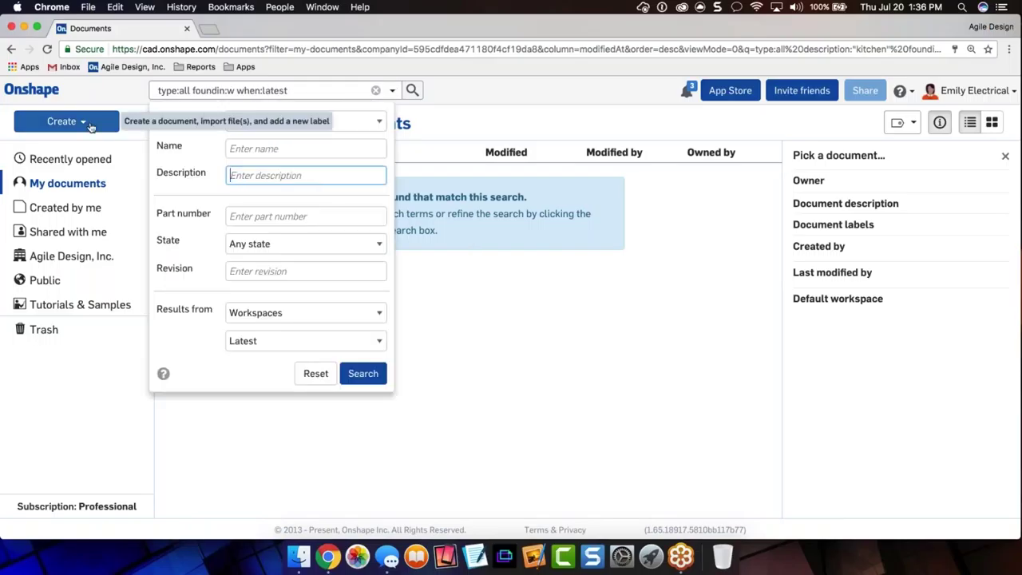
- Search for Released Drawings, with results drawn from all versions
left_click(313, 124)
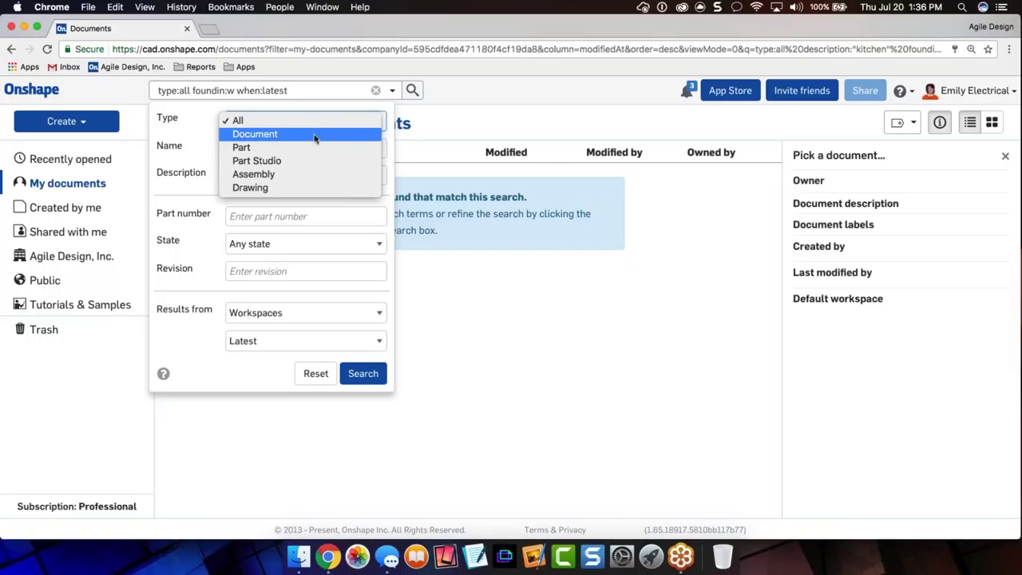
left_click(276, 188)
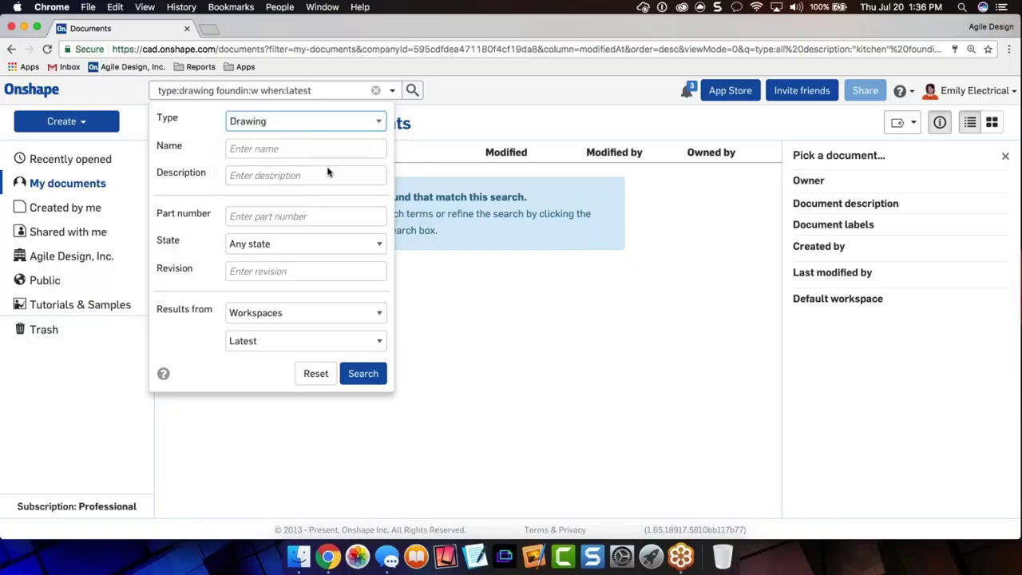
left_click(289, 248)
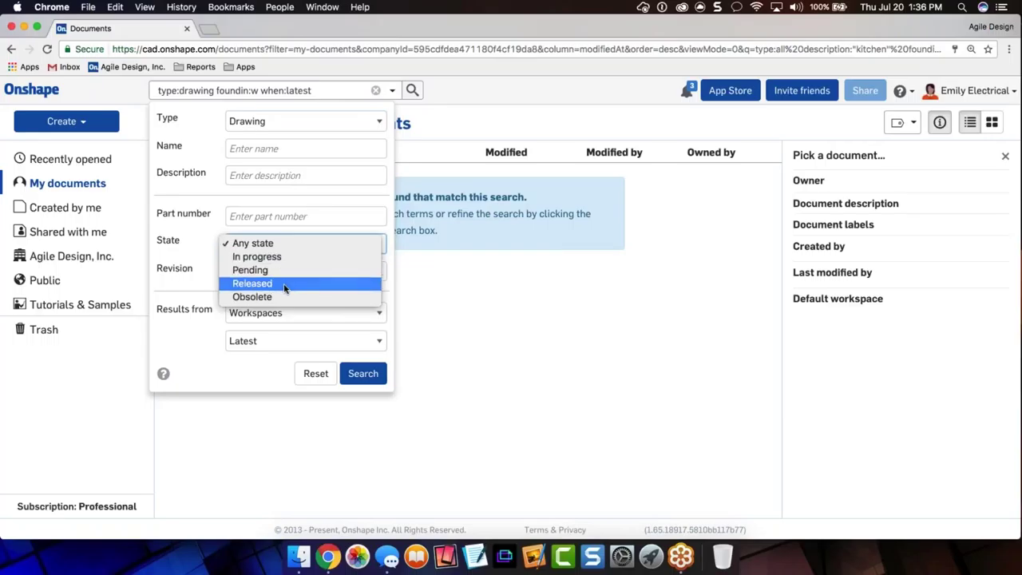
left_click(284, 284)
left_click(285, 318)
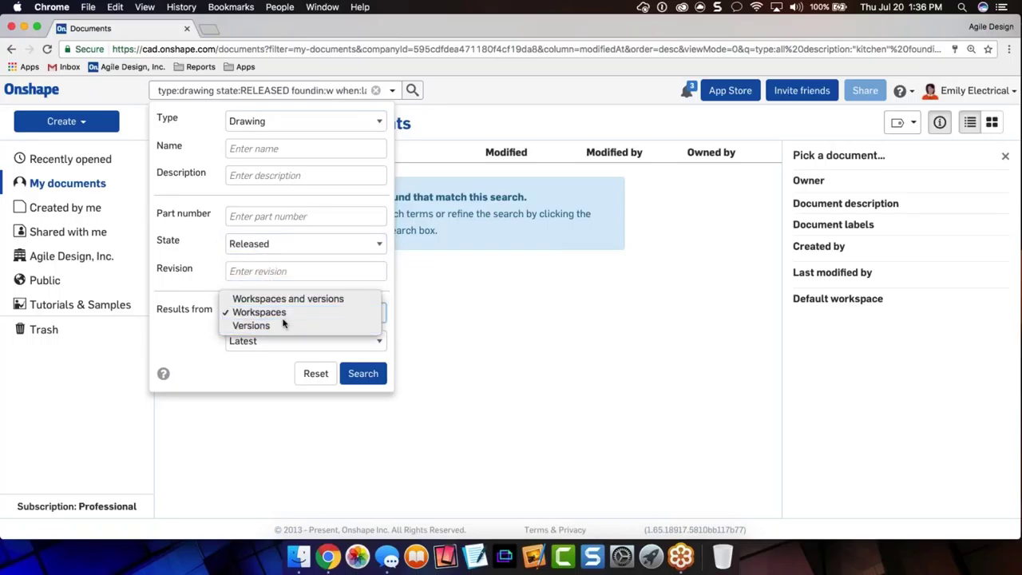
left_click(283, 325)
left_click(280, 340)
left_click(288, 325)
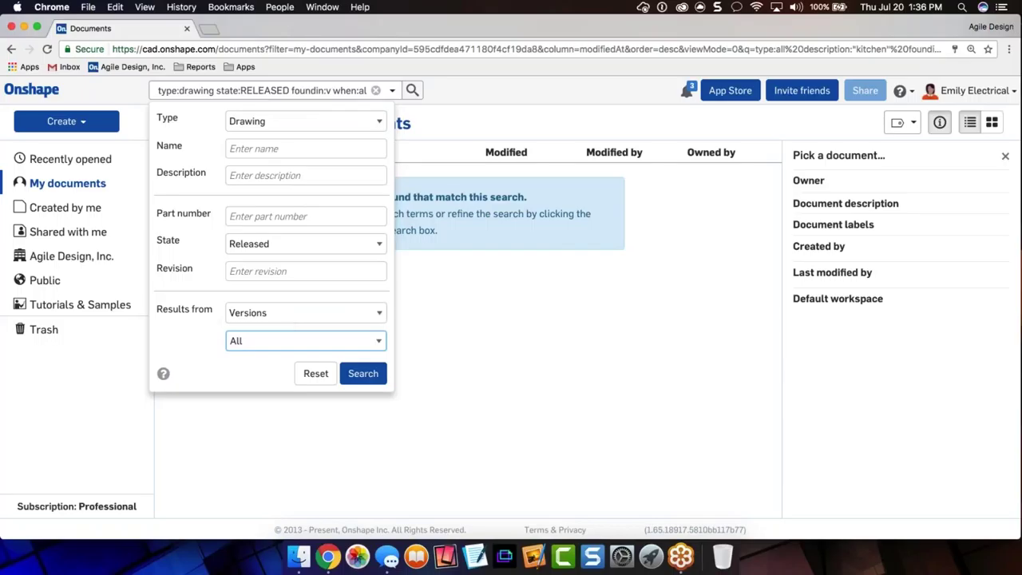
left_click(366, 375)
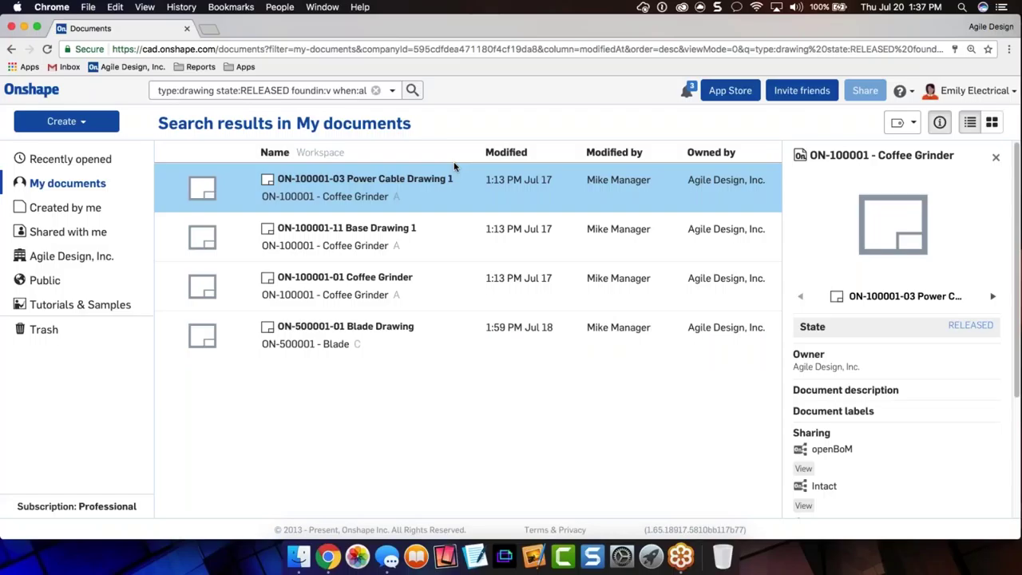
- Sign out of the electrical engineer's account, sign back in as the manager, and start a new document
left_click(31, 94)
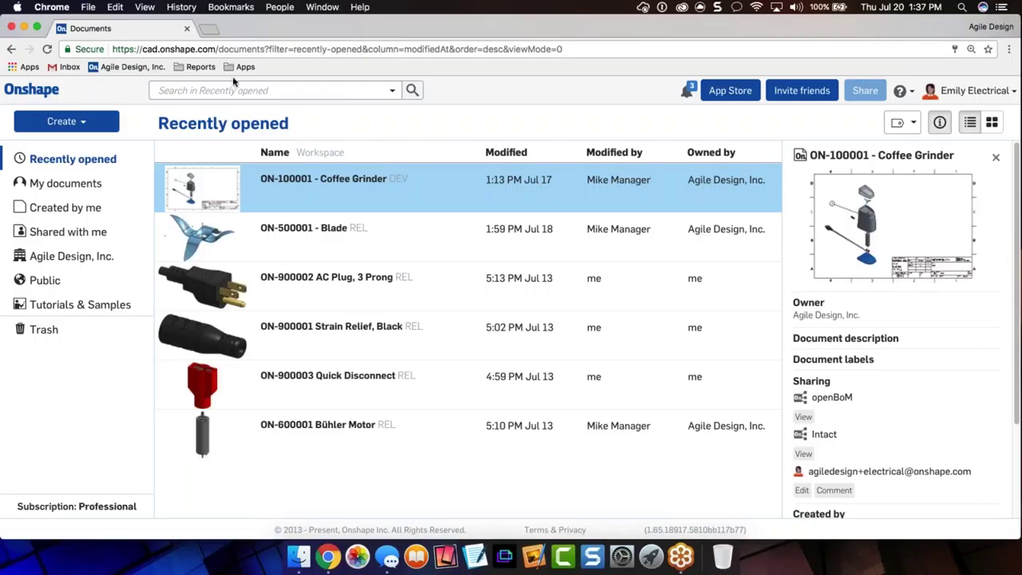
left_click(970, 90)
left_click(932, 165)
left_click(498, 211)
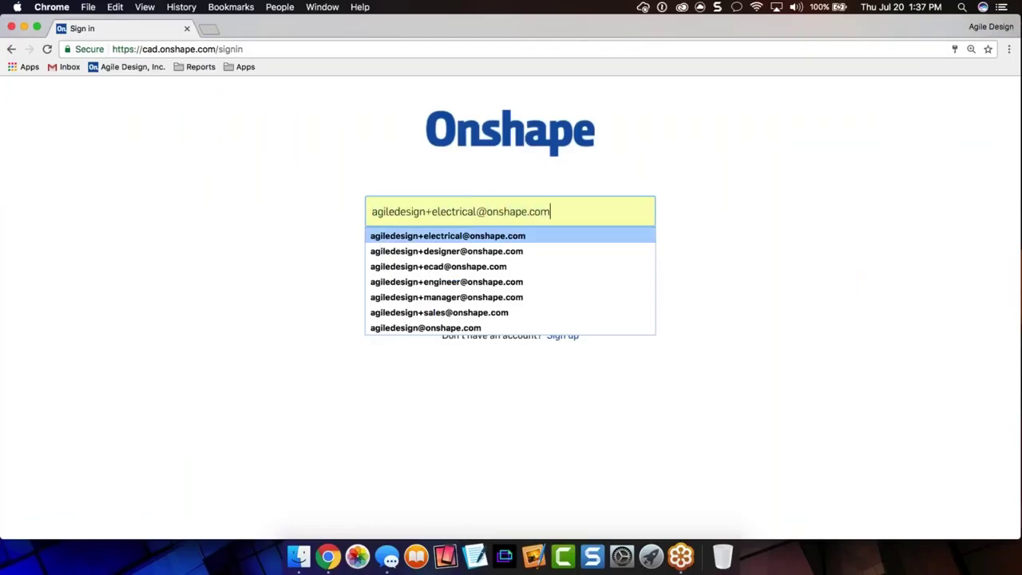
left_click(447, 297)
left_click(421, 290)
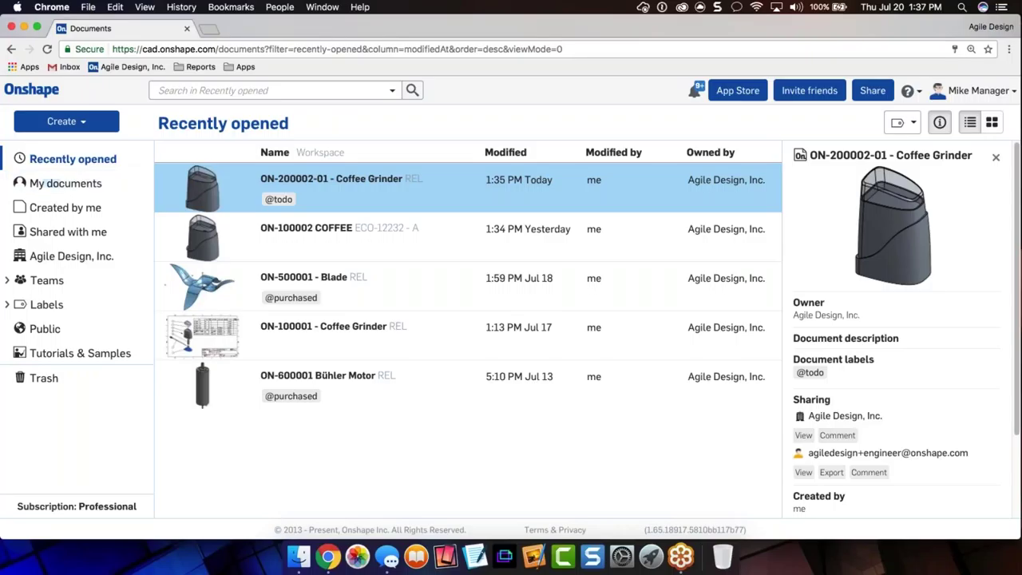
left_click(68, 121)
left_click(88, 151)
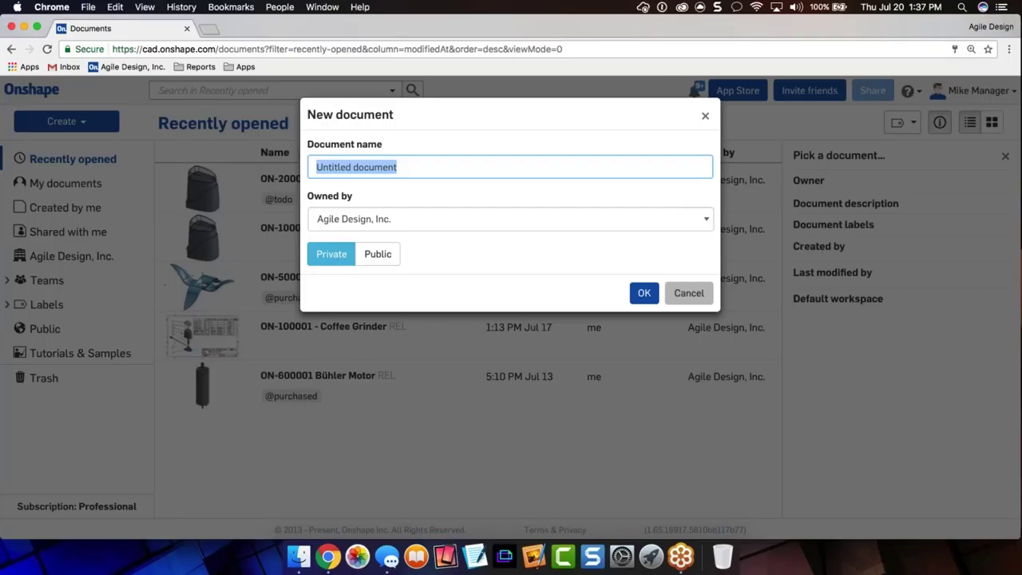
- Name the new private document ON-100002-11 and create it
key("super+v")
triple_click(383, 167)
type("ON-2")
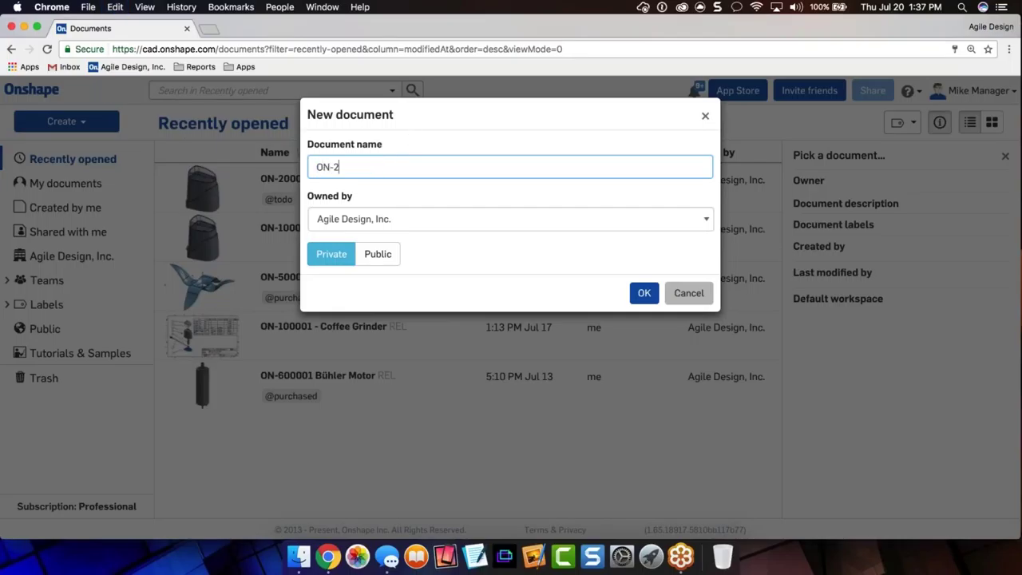
key("BackSpace")
type("100002-11")
left_click(644, 293)
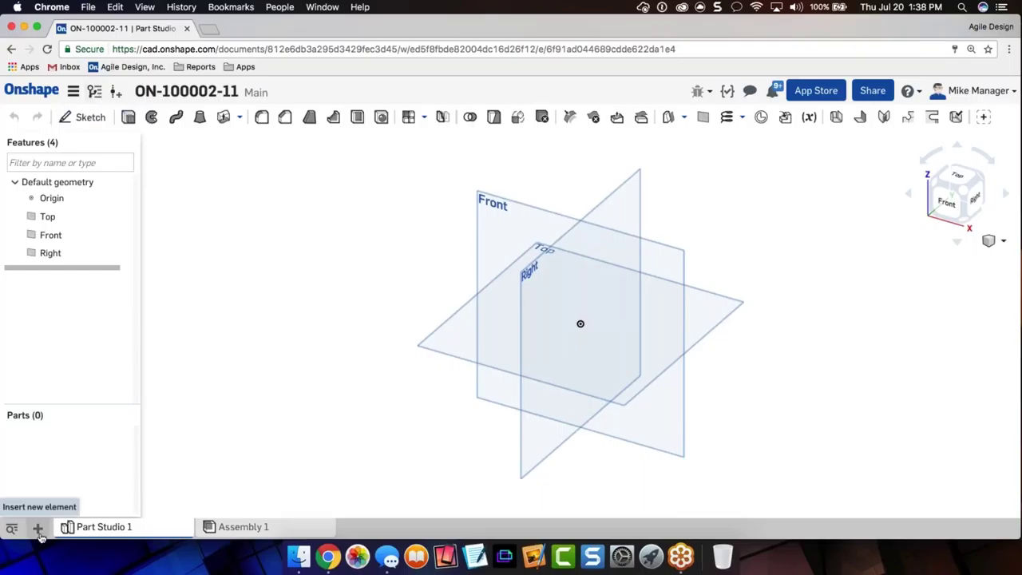
- Rename the Main workspace to REL in the workspace properties
left_click(94, 91)
left_click(334, 202)
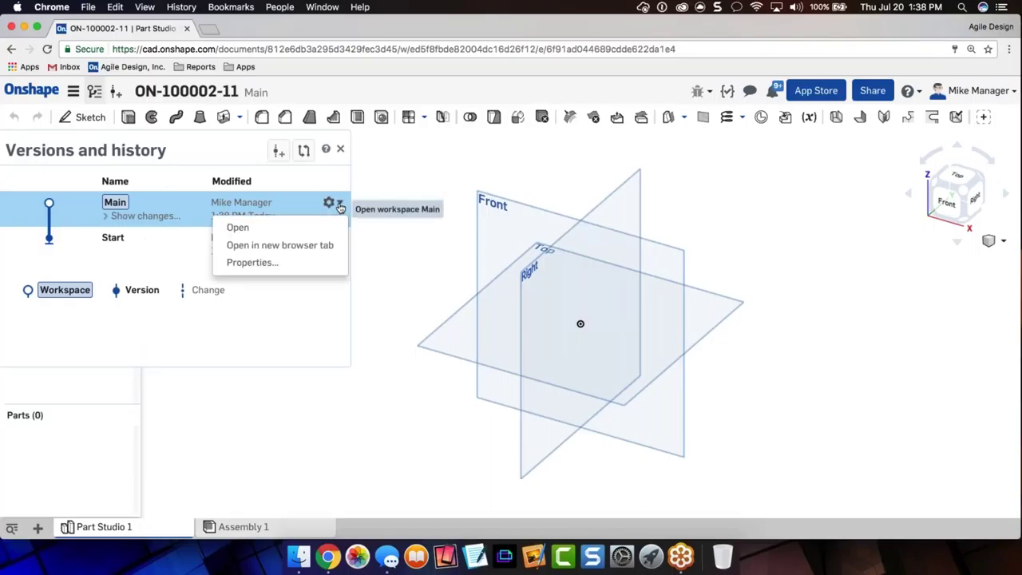
left_click(276, 264)
type("REL")
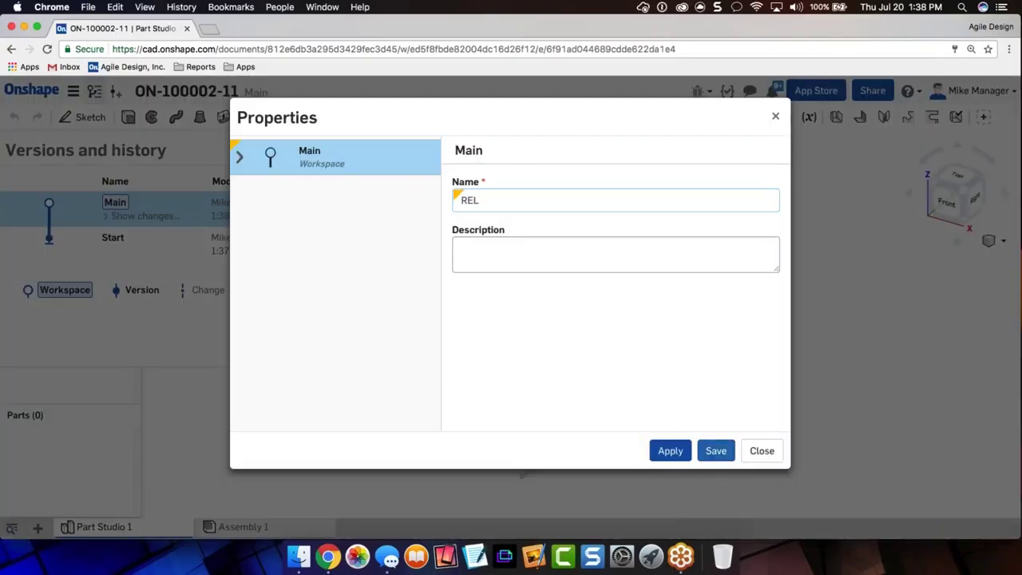
left_click(716, 450)
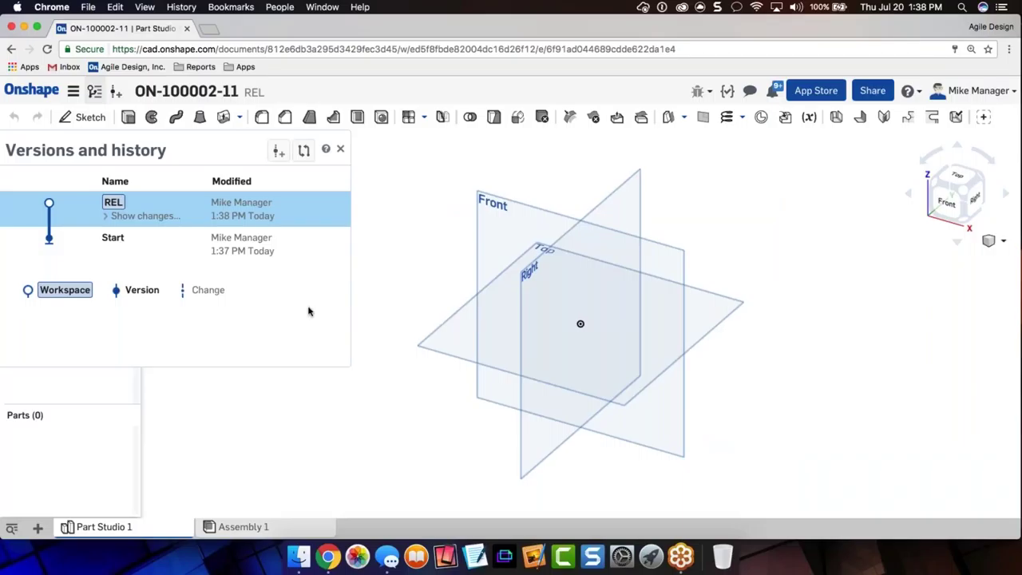
- Delete Part Studio 1, leaving Assembly 1 as the only tab
right_click(143, 523)
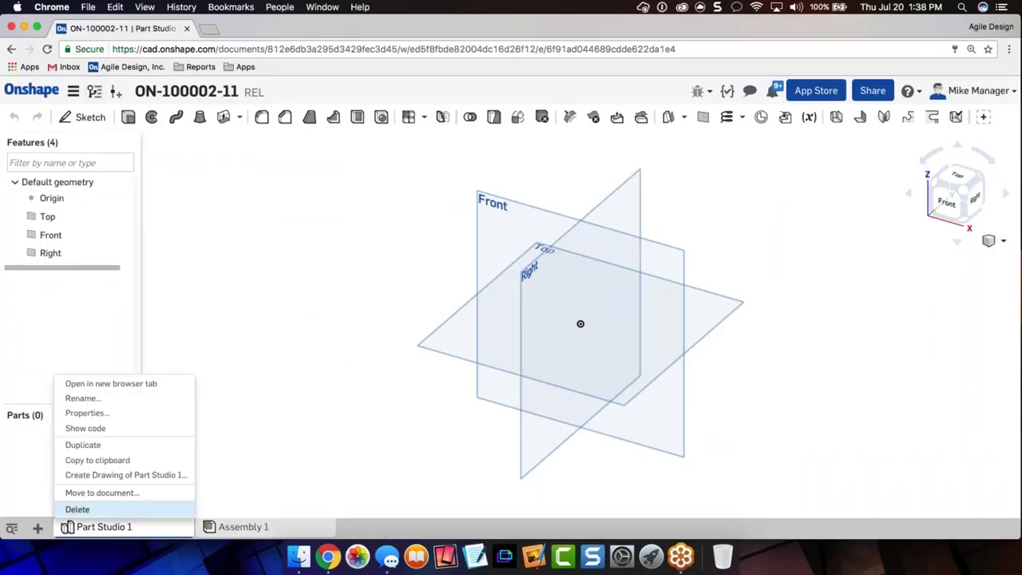
left_click(144, 508)
right_click(100, 526)
left_click(226, 463)
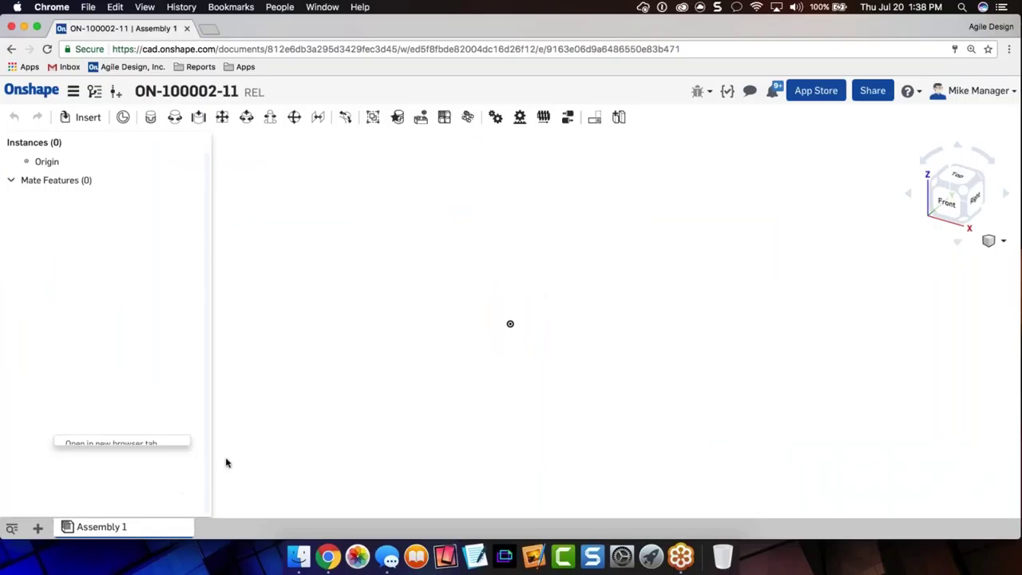
left_click(37, 528)
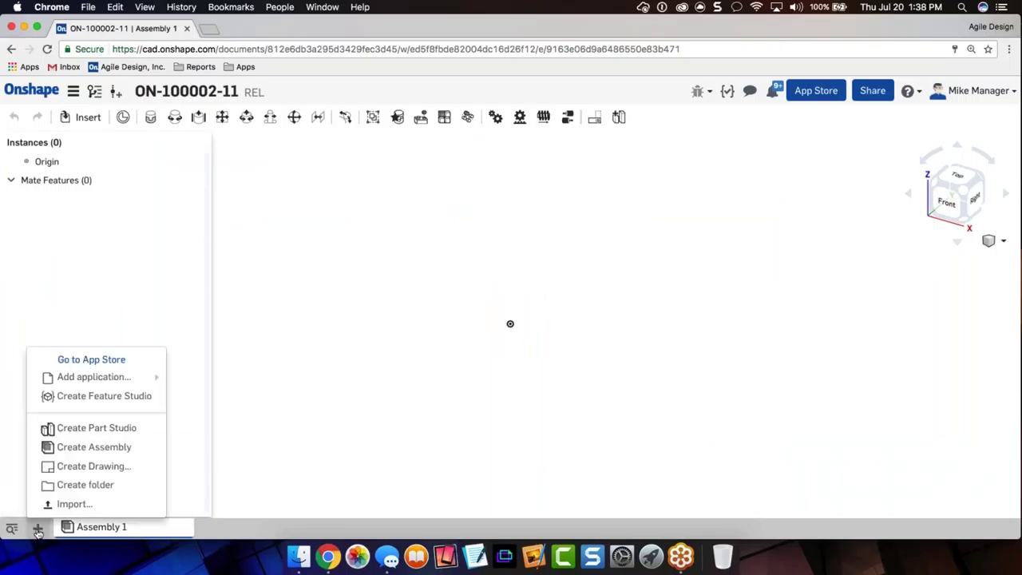
- Create a no-view drawing from the AGILE, ANSI, MECH, B.dwt template, then delete the Assembly 1 tab
left_click(87, 467)
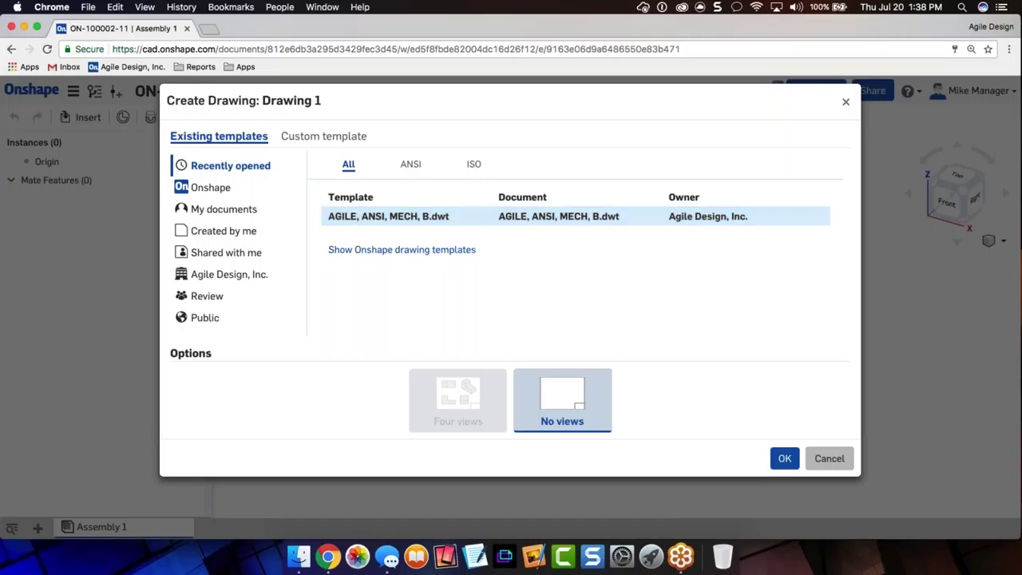
left_click(786, 458)
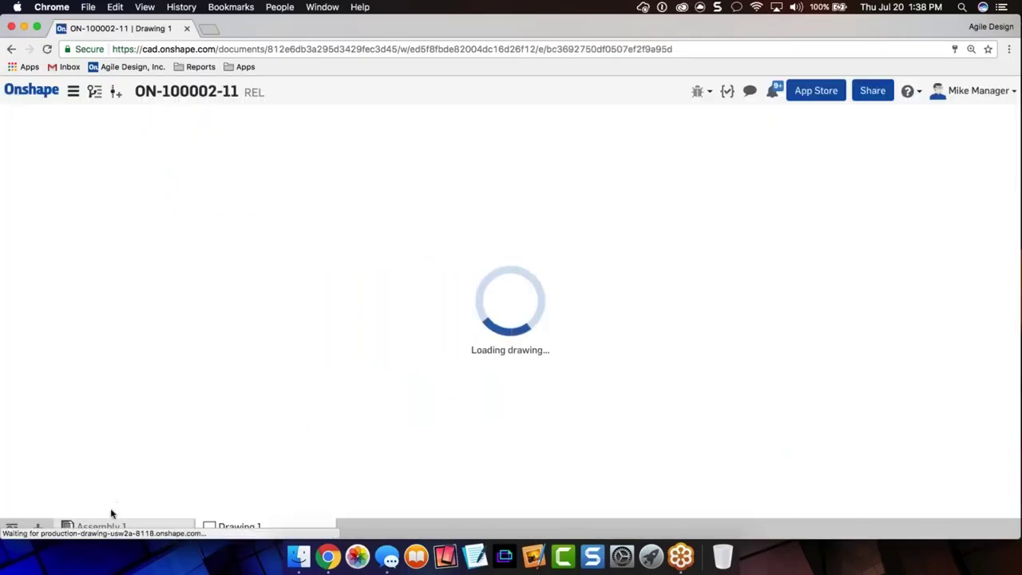
right_click(101, 527)
left_click(119, 508)
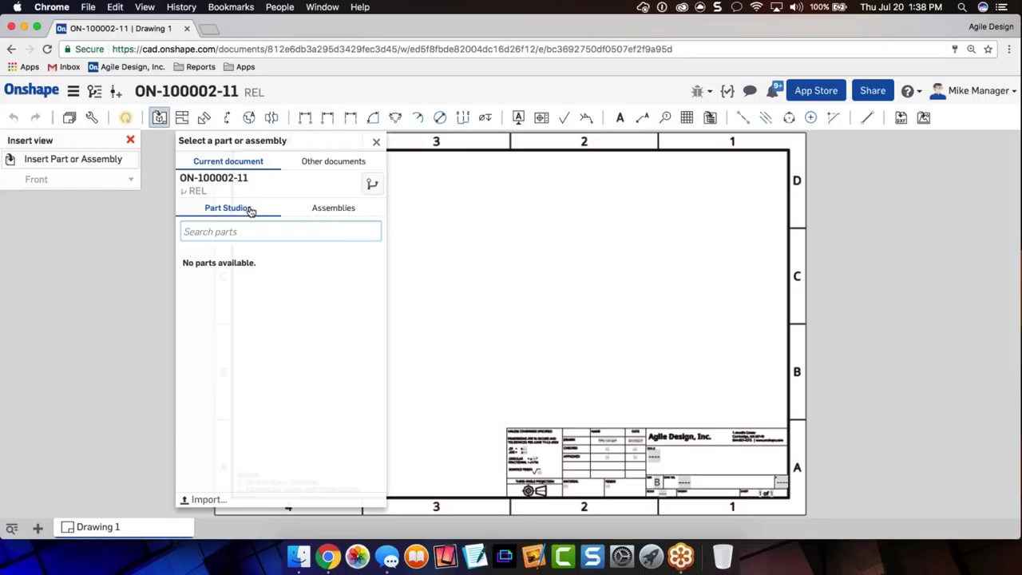
- Pick the BASE part from Agile Design's ON-200002-01 - Coffee Grinder document
left_click_drag(298, 141, 122, 128)
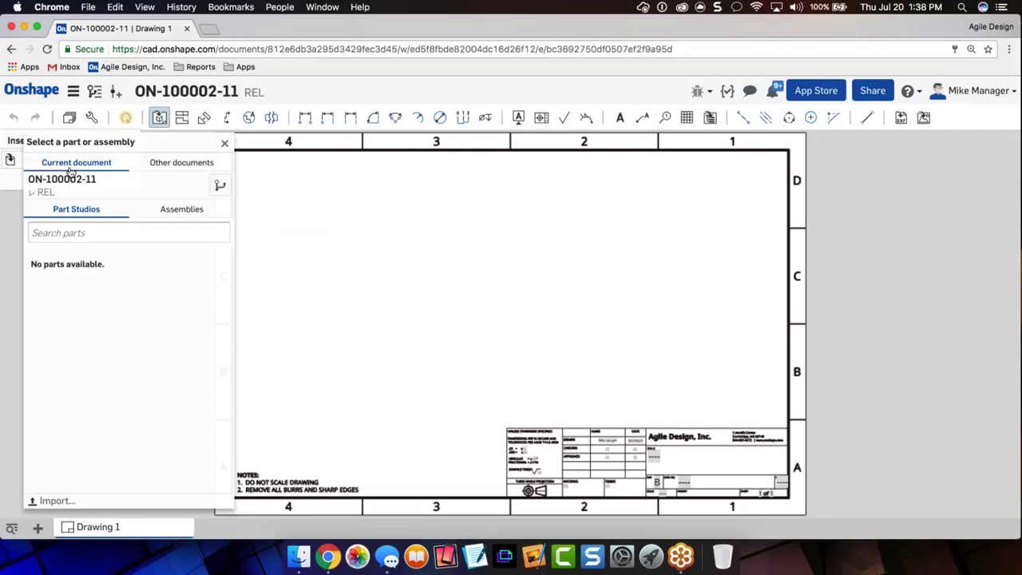
left_click(196, 168)
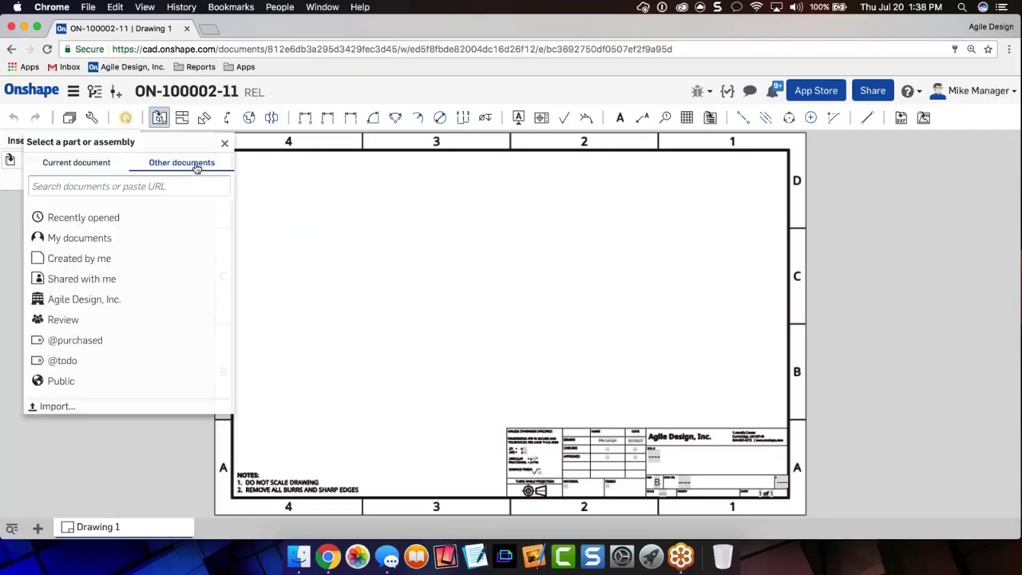
left_click(112, 298)
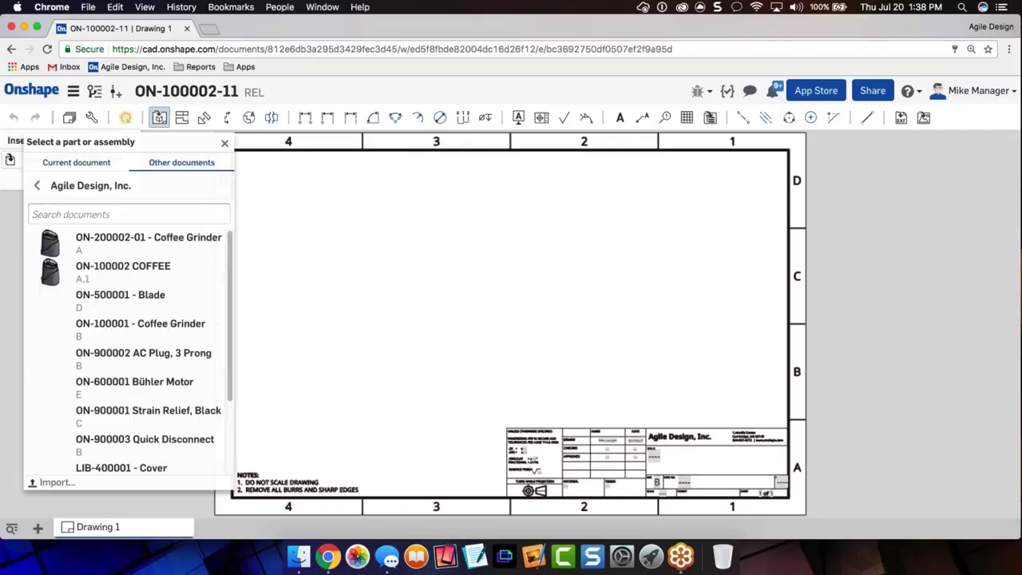
left_click(145, 245)
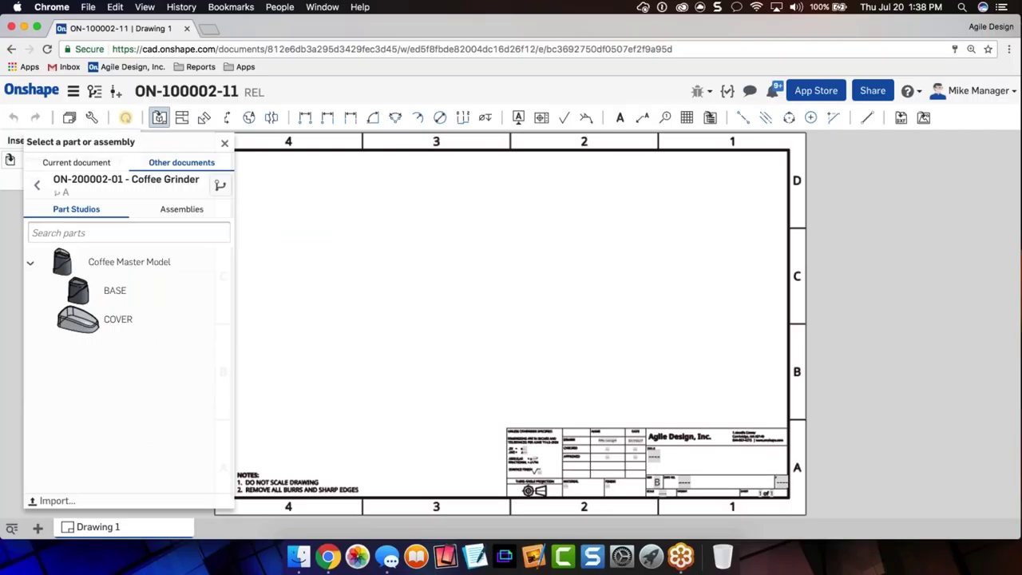
left_click(118, 296)
- Place a Front view of BASE on the sheet's left, with a projected view to its right
left_click(67, 179)
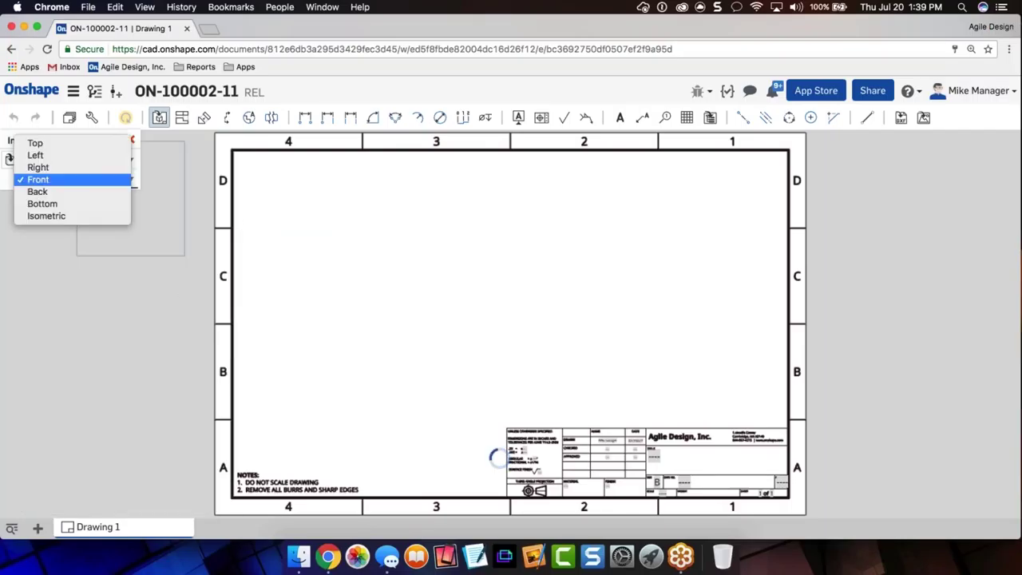
left_click(68, 178)
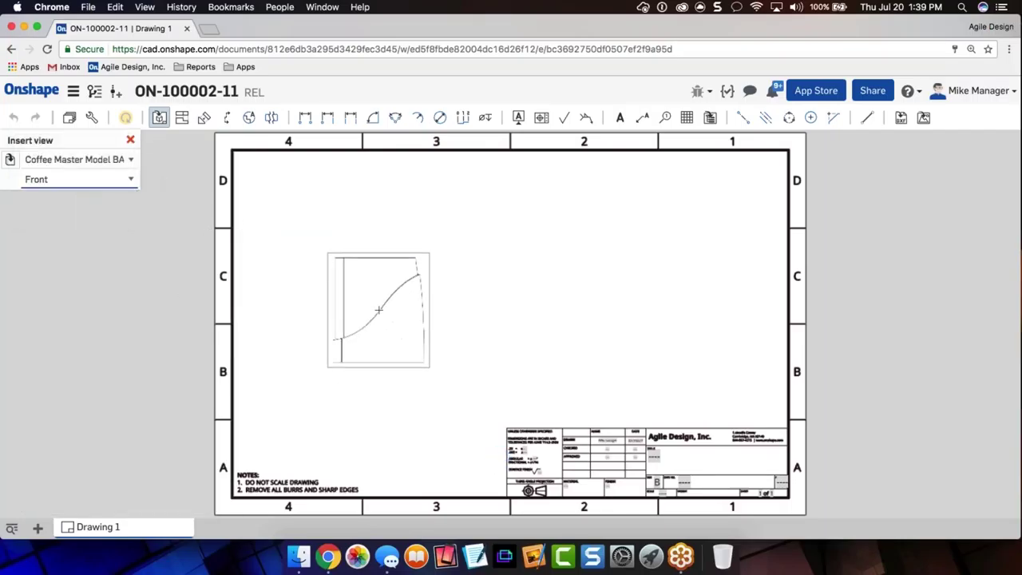
left_click(378, 310)
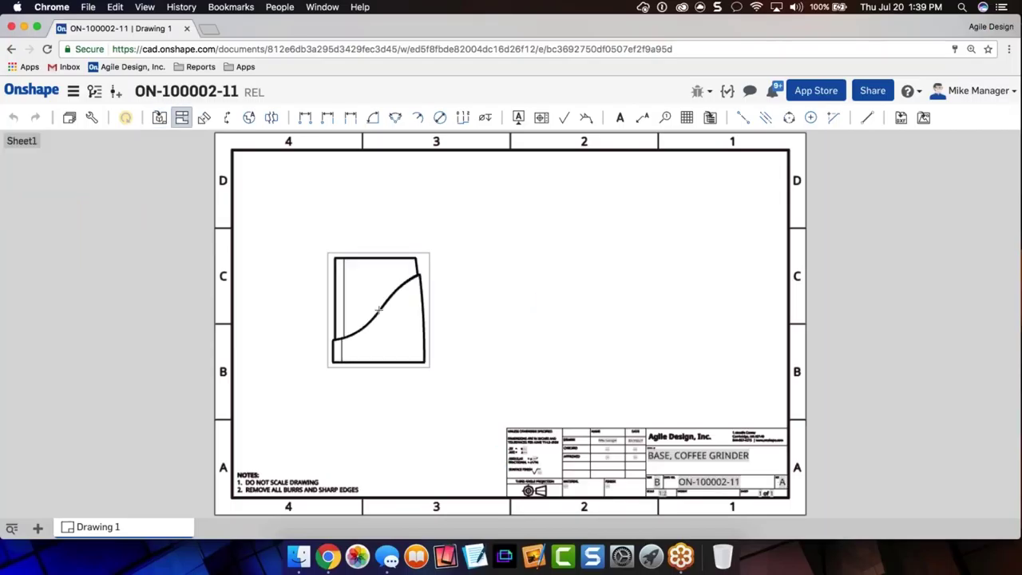
left_click(543, 340)
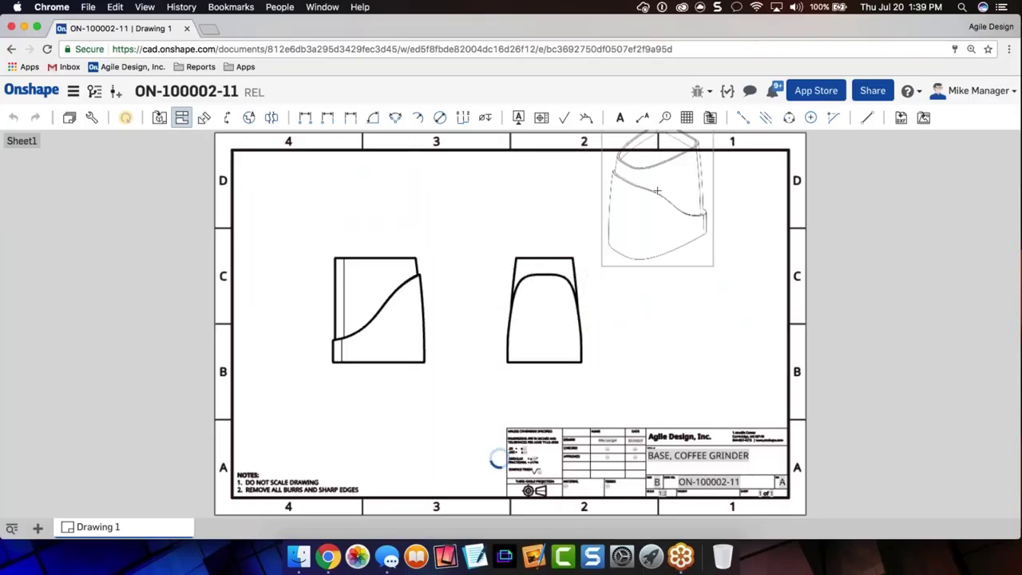
- Place an isometric view near the sheet's right and show it shaded
left_click(657, 191)
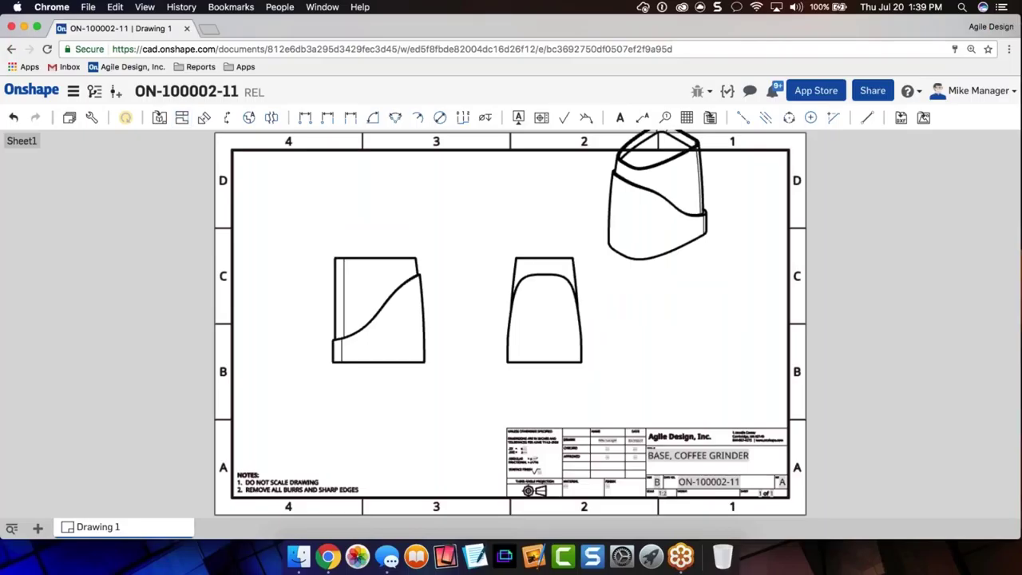
left_click_drag(696, 271, 750, 344)
right_click(751, 344)
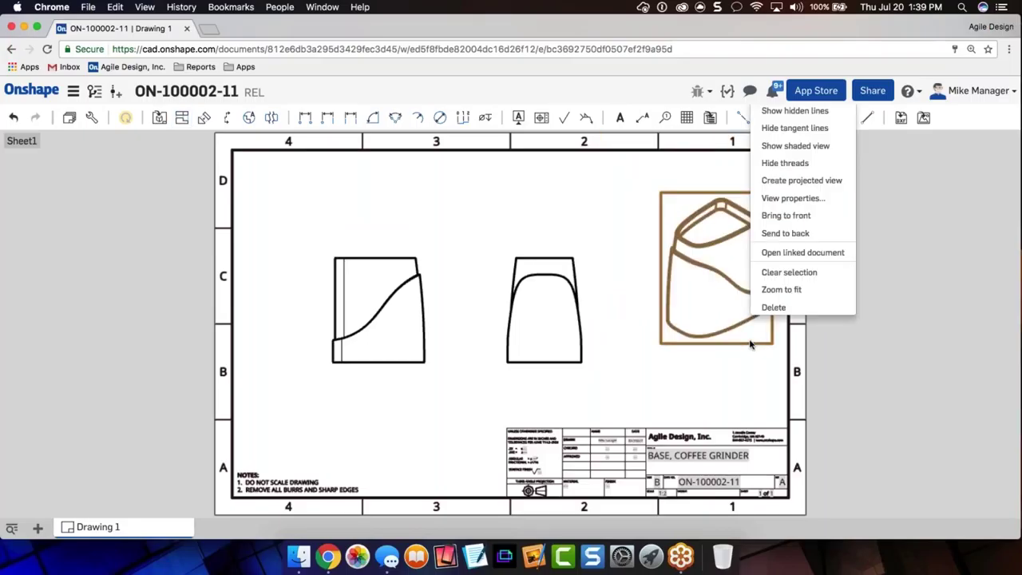
left_click(807, 141)
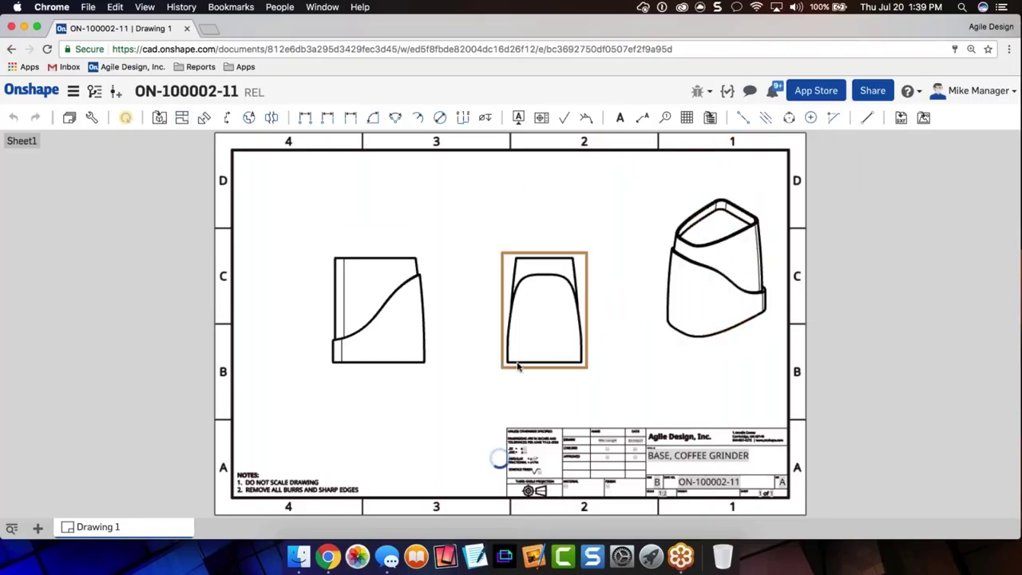
- Delete the side projected view and start a vertical section cut through the front view
left_click_drag(416, 367, 373, 359)
left_click_drag(549, 369, 493, 358)
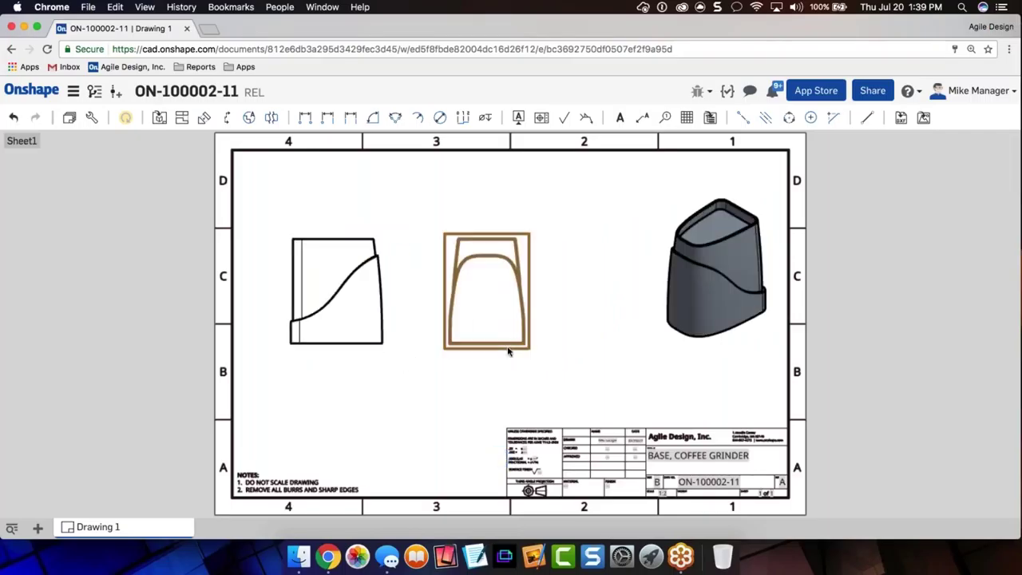
key("Delete")
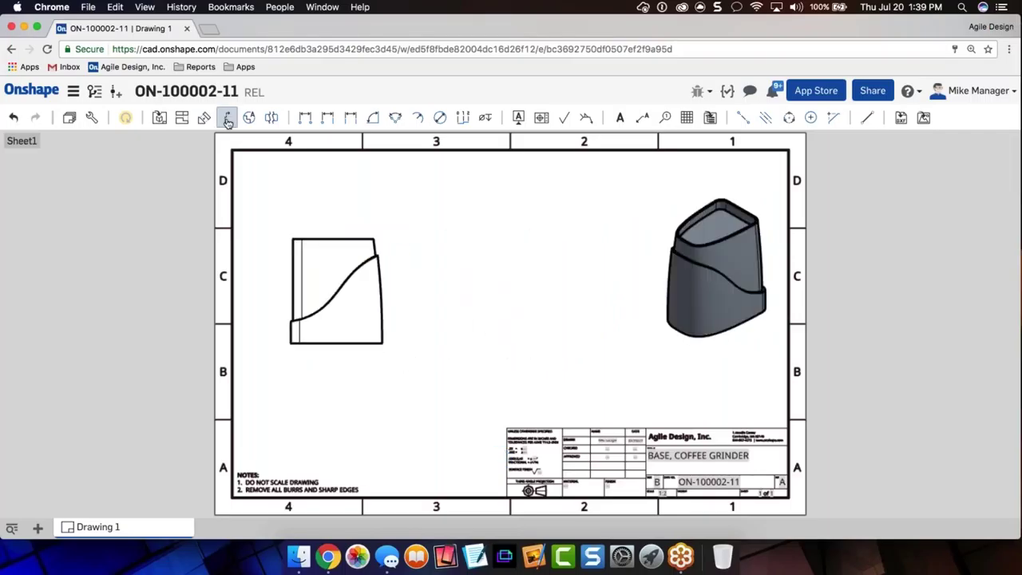
left_click(226, 118)
left_click(337, 238)
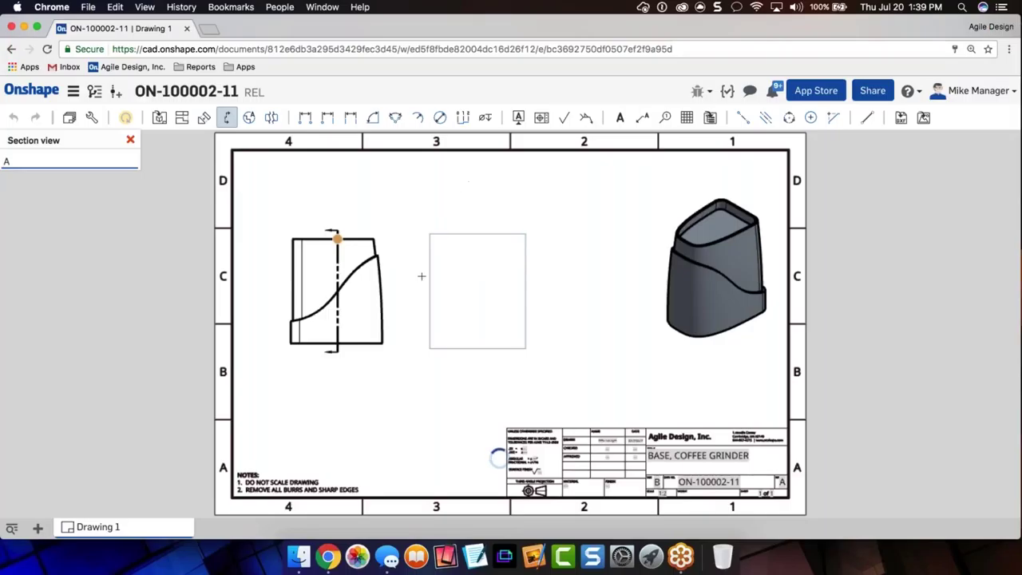
- Add a .650 top-lip dimension to Section A-A
left_click(305, 117)
scroll(545, 254, "up", 5)
left_click(397, 243)
left_click(406, 205)
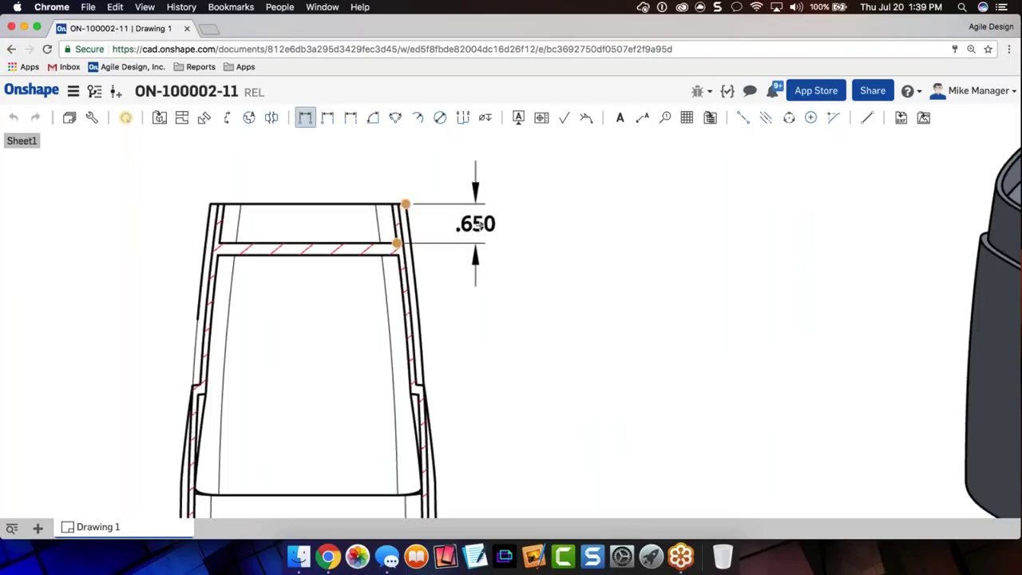
left_click(487, 223)
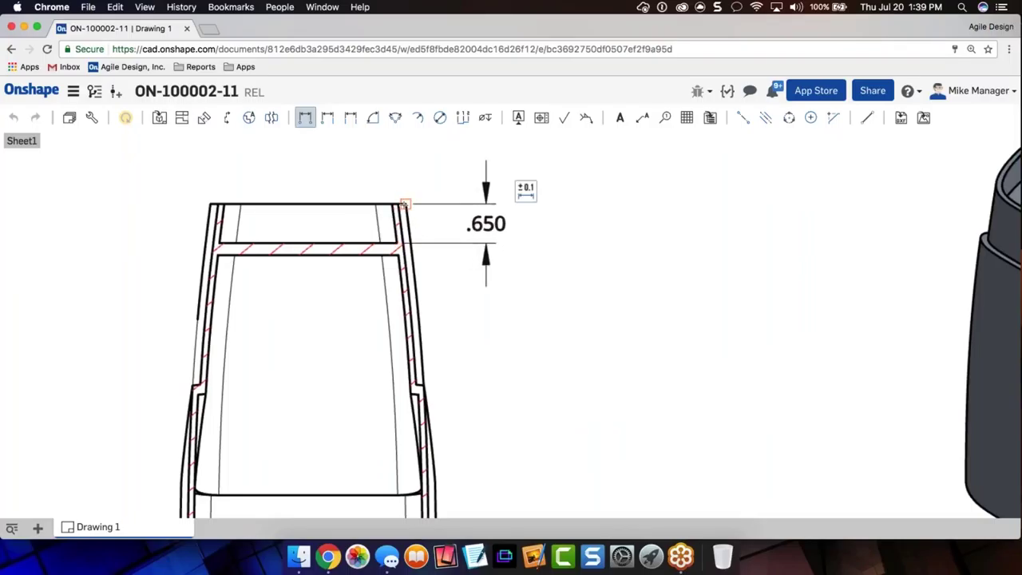
- Dimension Section A-A's overall height as 6.000 beside the view
middle_click_drag(612, 331, 571, 191)
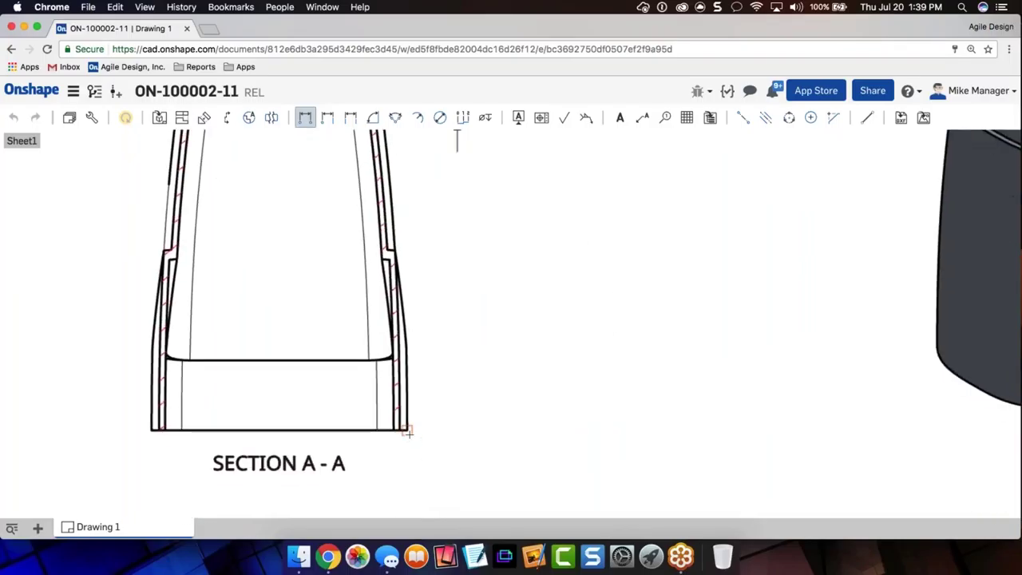
middle_click_drag(604, 263, 531, 391)
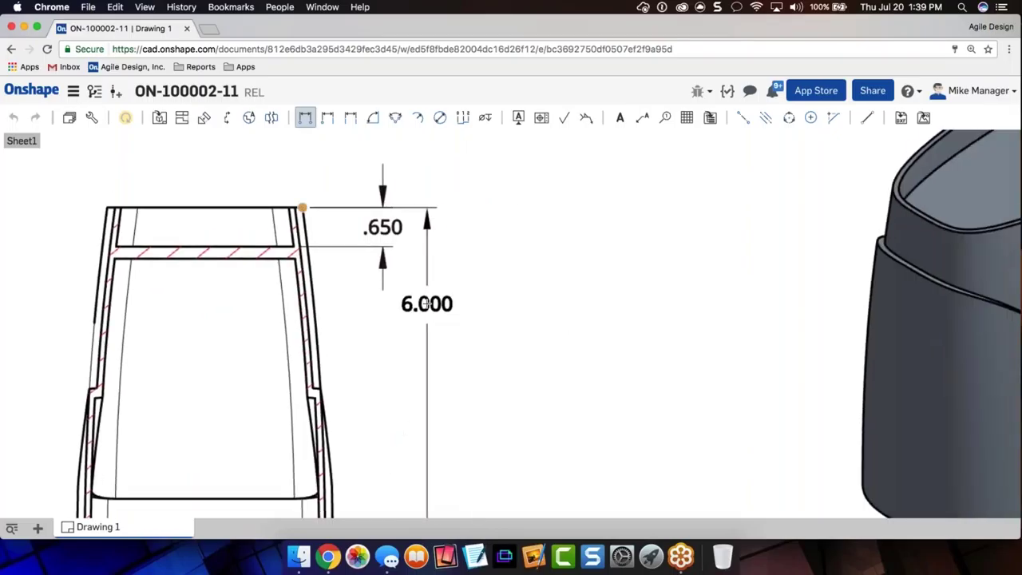
left_click(435, 377)
scroll(492, 327, "down", 3)
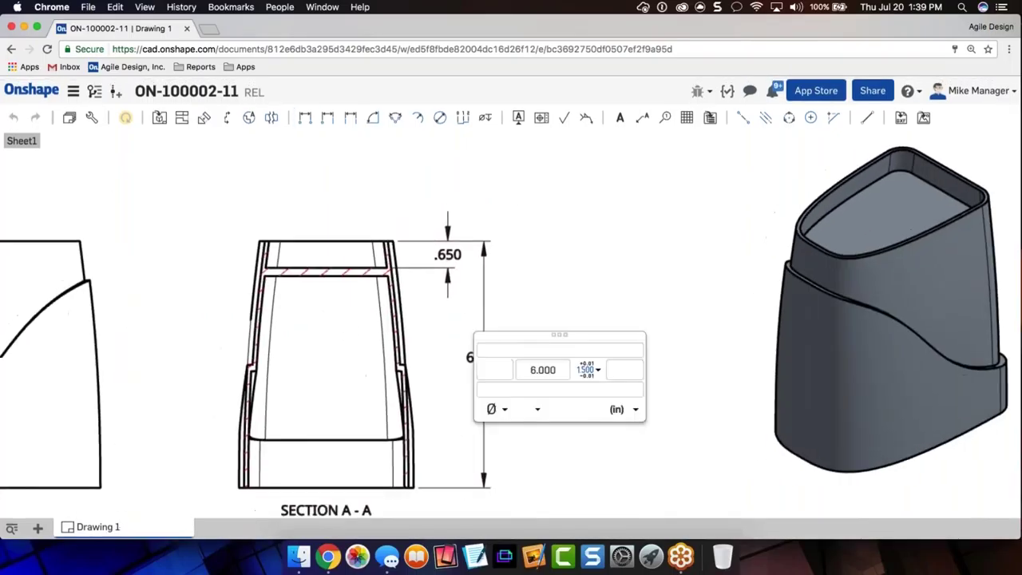
key("Escape")
scroll(609, 269, "down", 5)
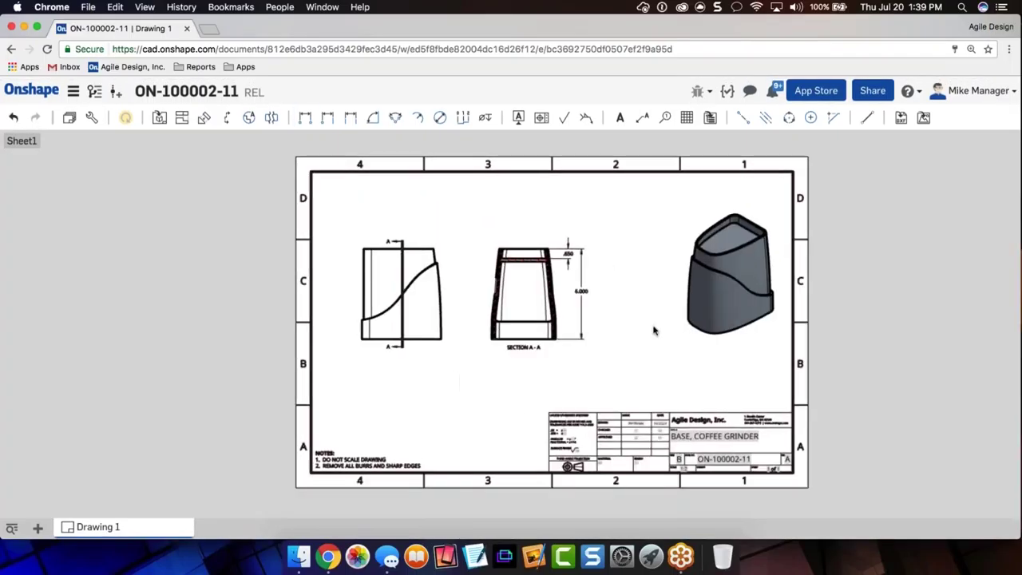
middle_click_drag(677, 360, 474, 235)
- Unlock the sheet format in the drawing's properties
scroll(513, 295, "up", 5)
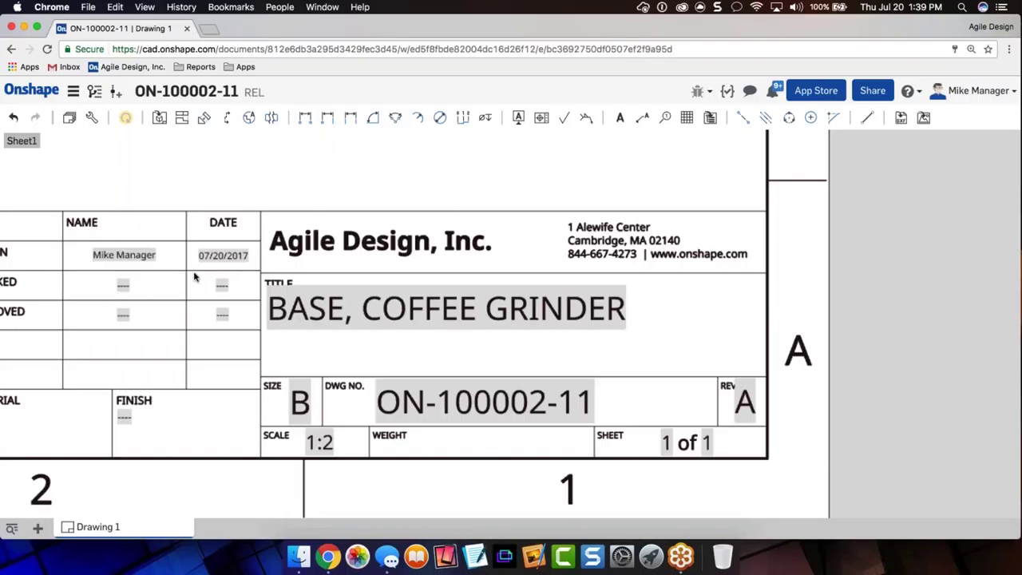
left_click(379, 256)
key("f")
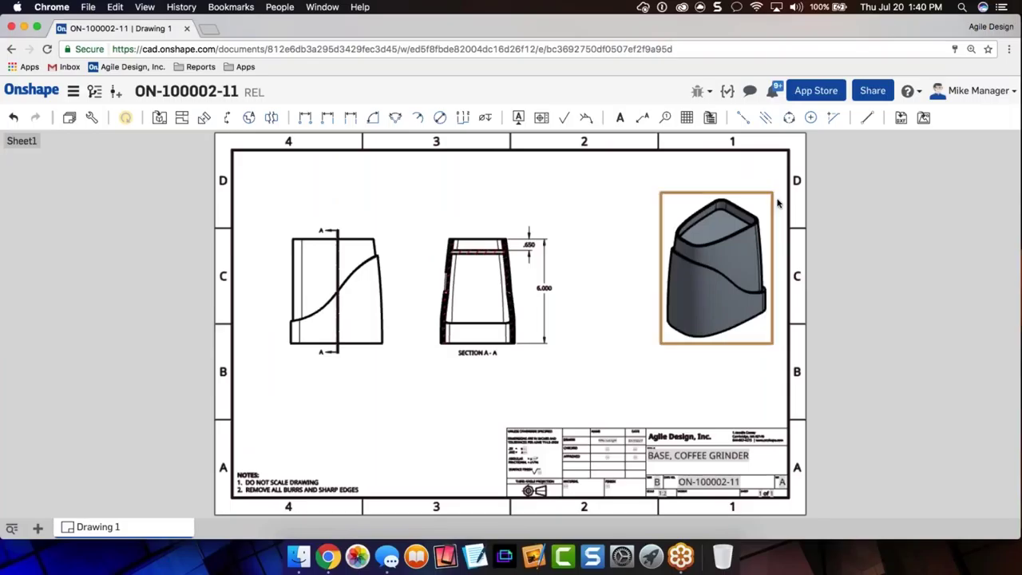
scroll(771, 468, "up", 5)
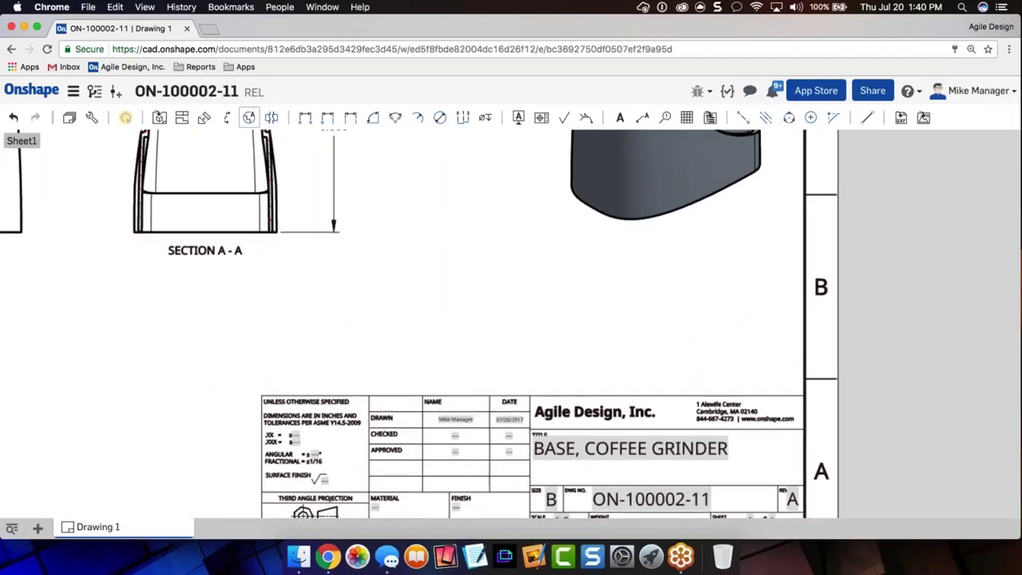
left_click(92, 118)
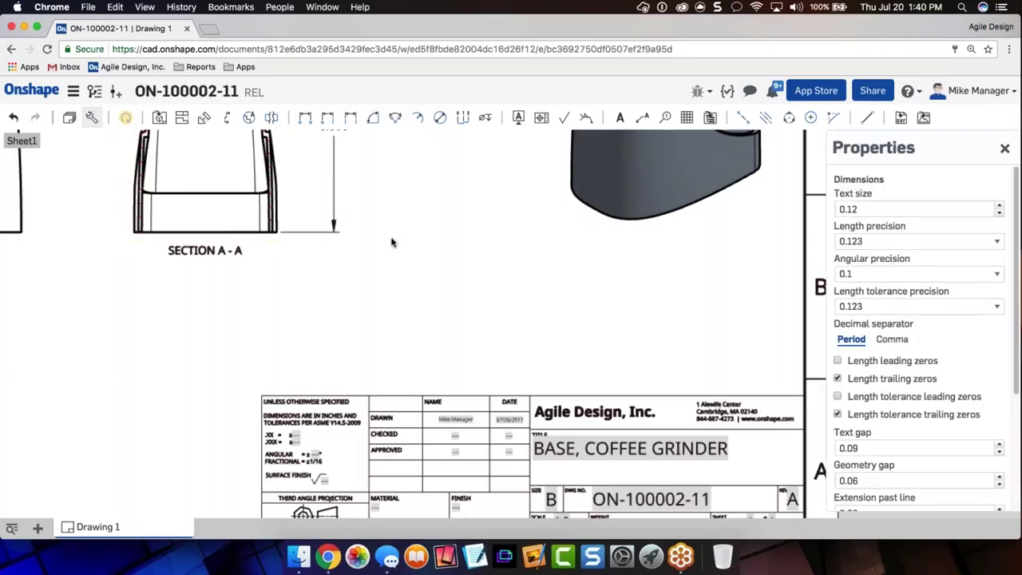
scroll(918, 336, "down", 5)
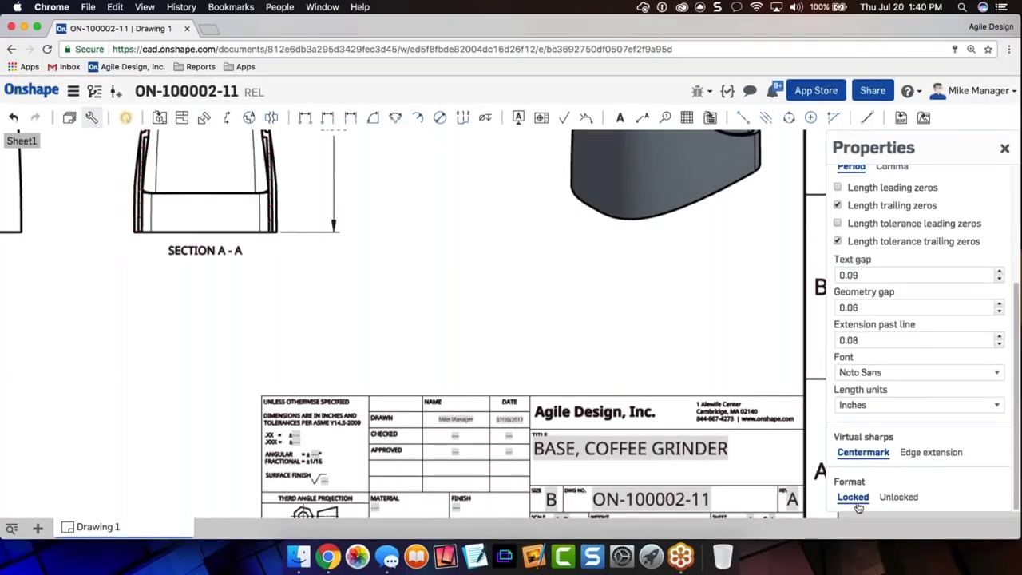
left_click(897, 497)
- Replace the title block's DWG NO. text with the linked Part number property
scroll(605, 310, "down", 3)
scroll(451, 359, "down", 2)
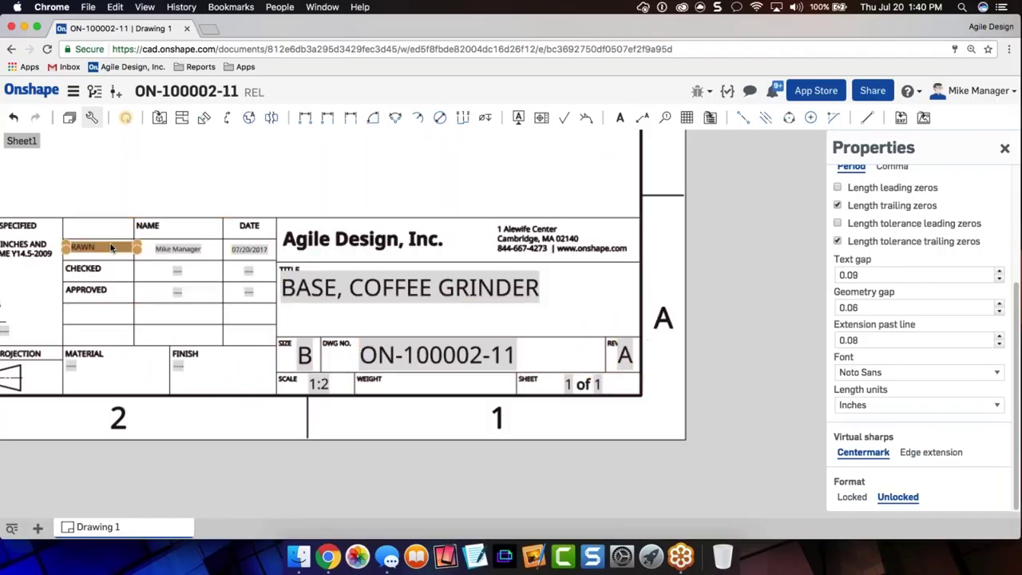
double_click(450, 361)
key("super+a")
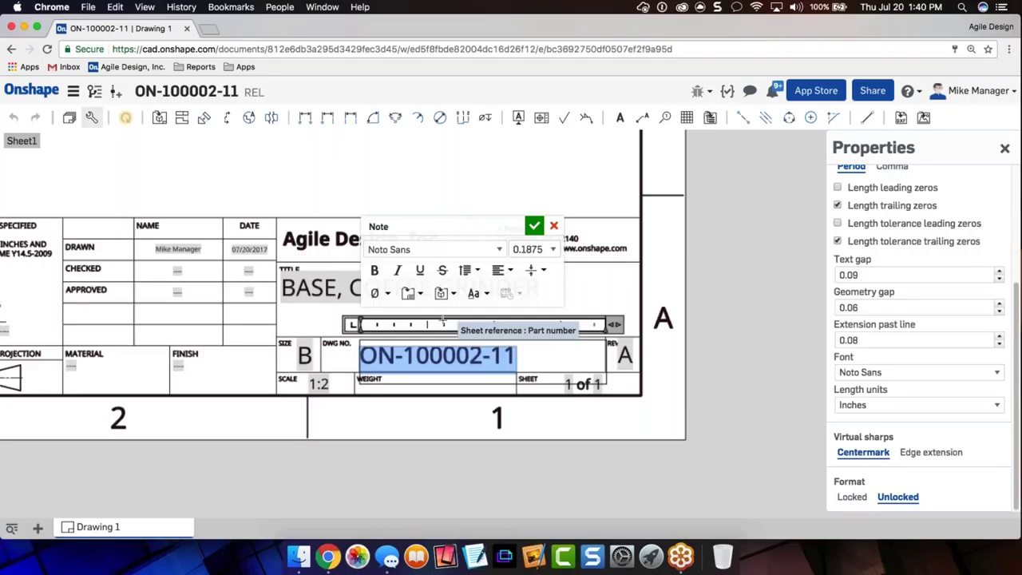
left_click(443, 293)
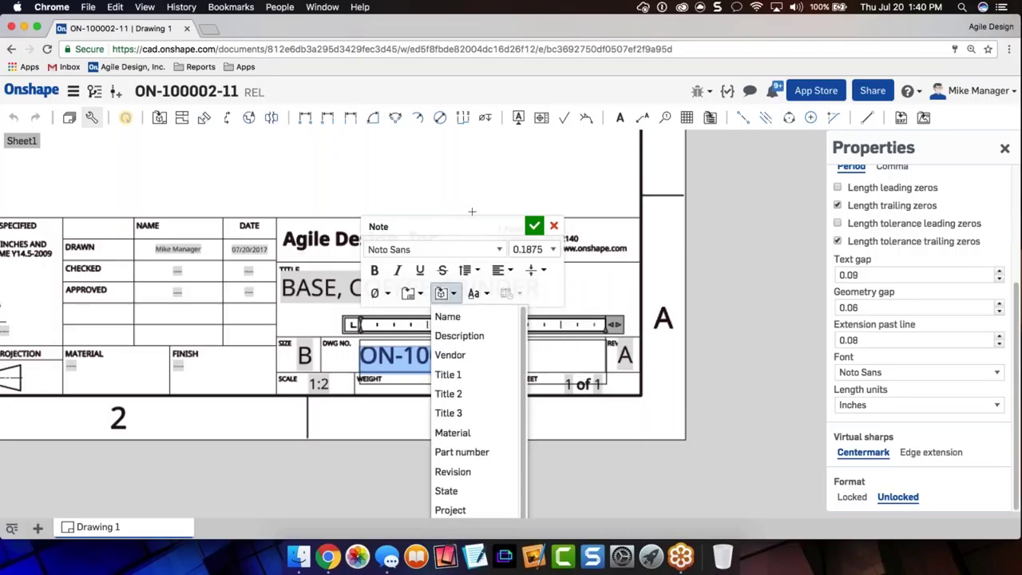
left_click(462, 452)
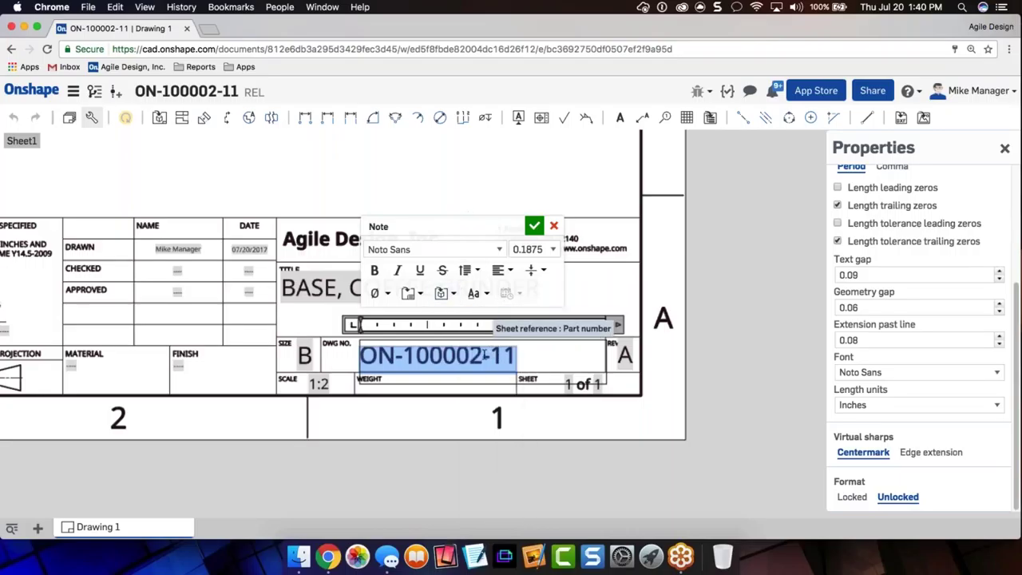
left_click(309, 287)
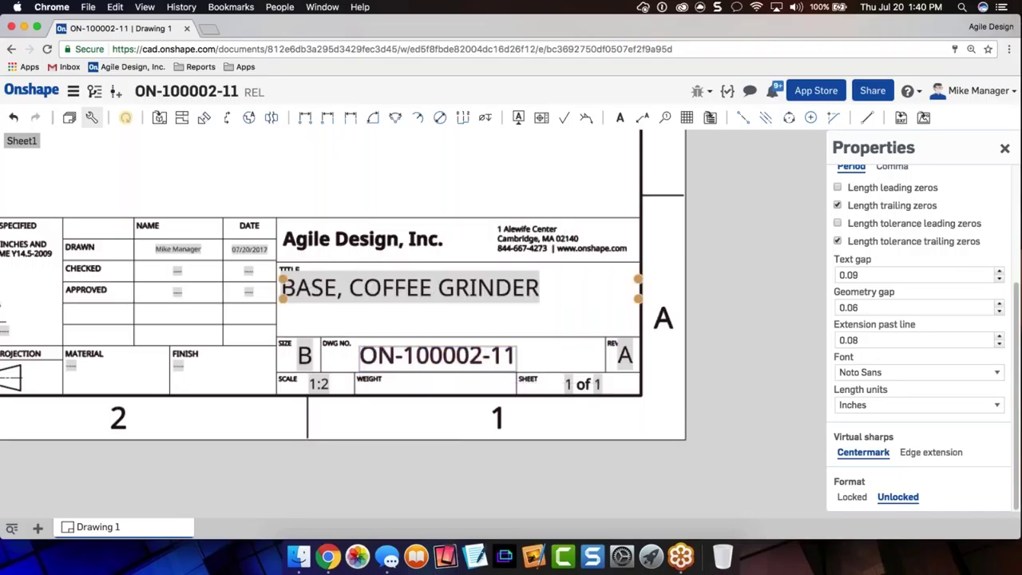
- Leave the BASE, COFFEE GRINDER title unchanged and lock the sheet format again
double_click(446, 299)
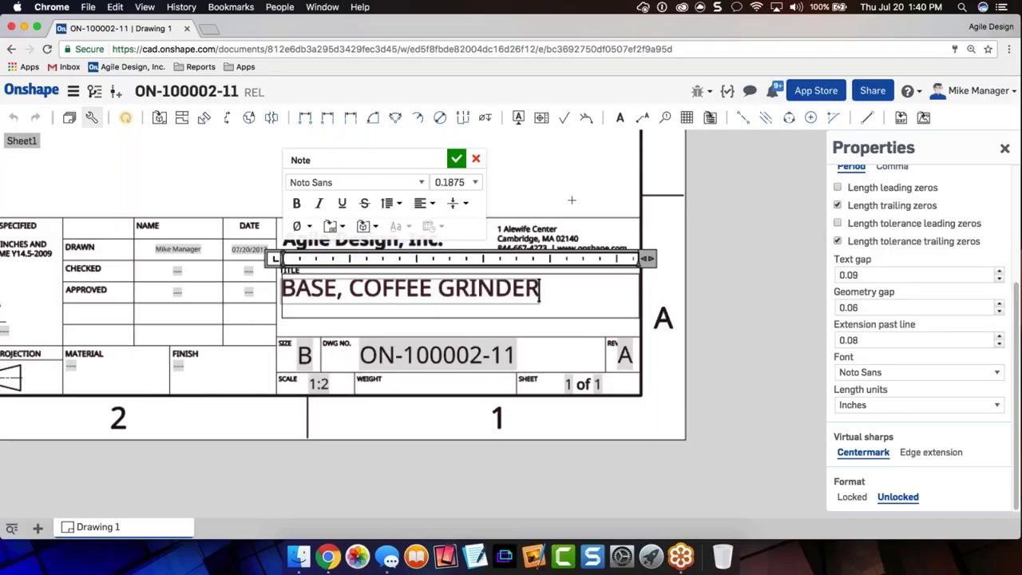
left_click(522, 203)
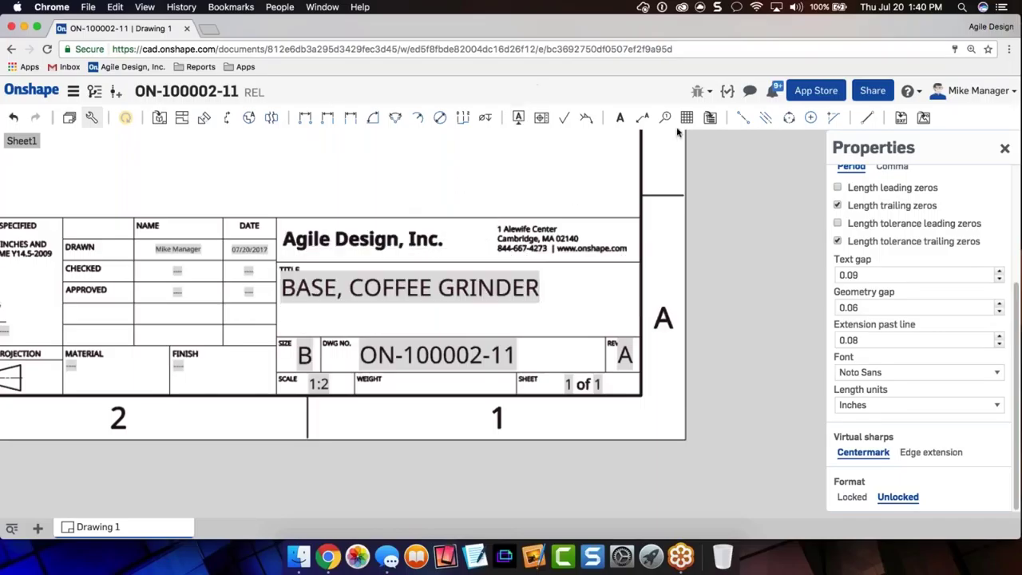
left_click(852, 497)
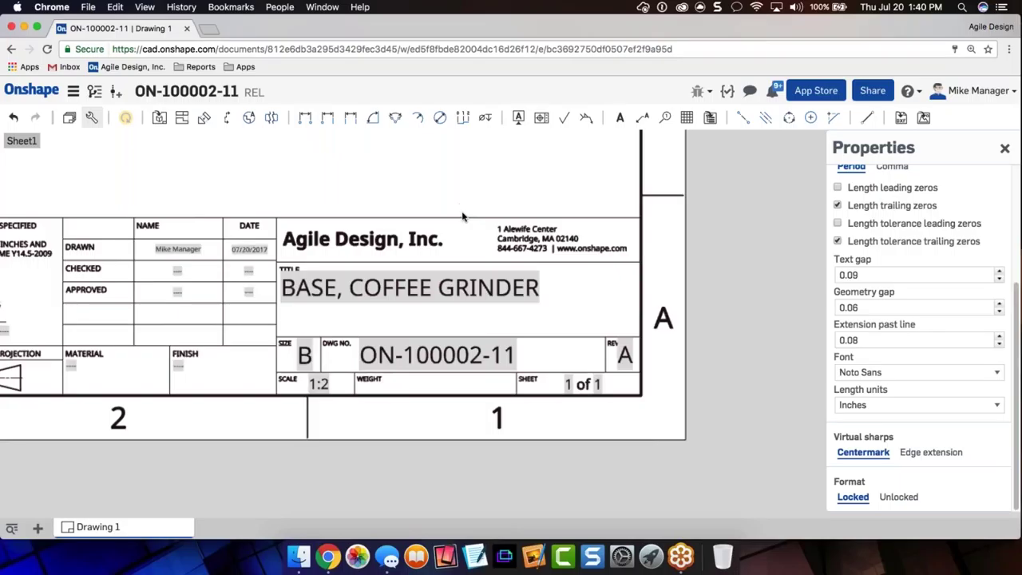
scroll(461, 215, "down", 5)
scroll(338, 324, "up", 5)
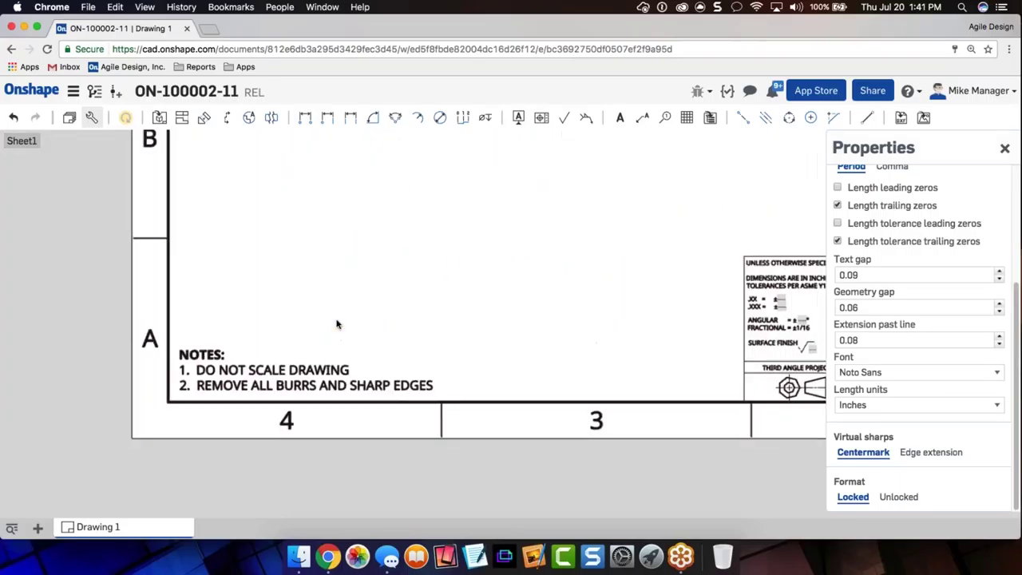
- Insert the Description property at the end of the first NOTES line
double_click(323, 371)
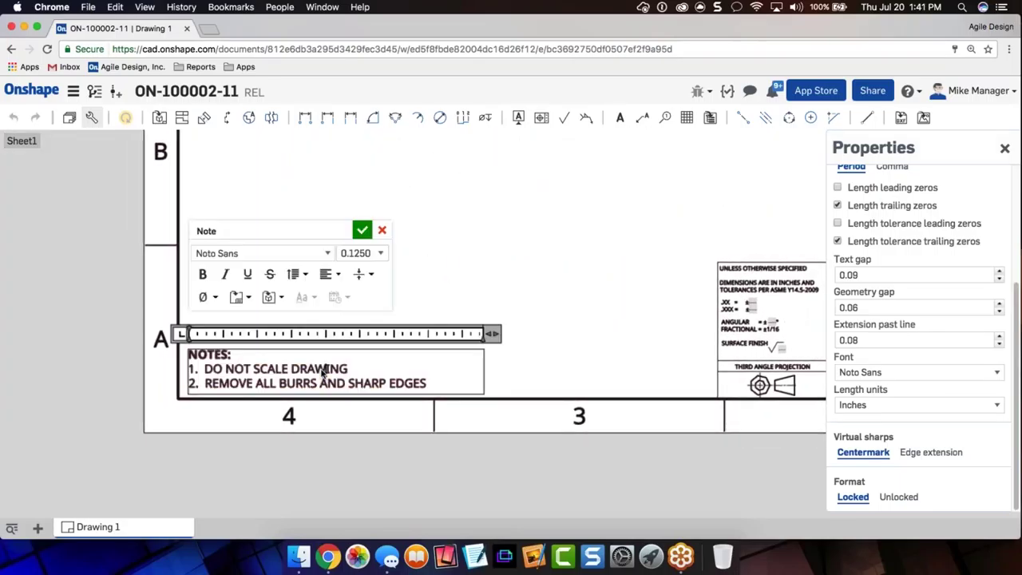
left_click(358, 367)
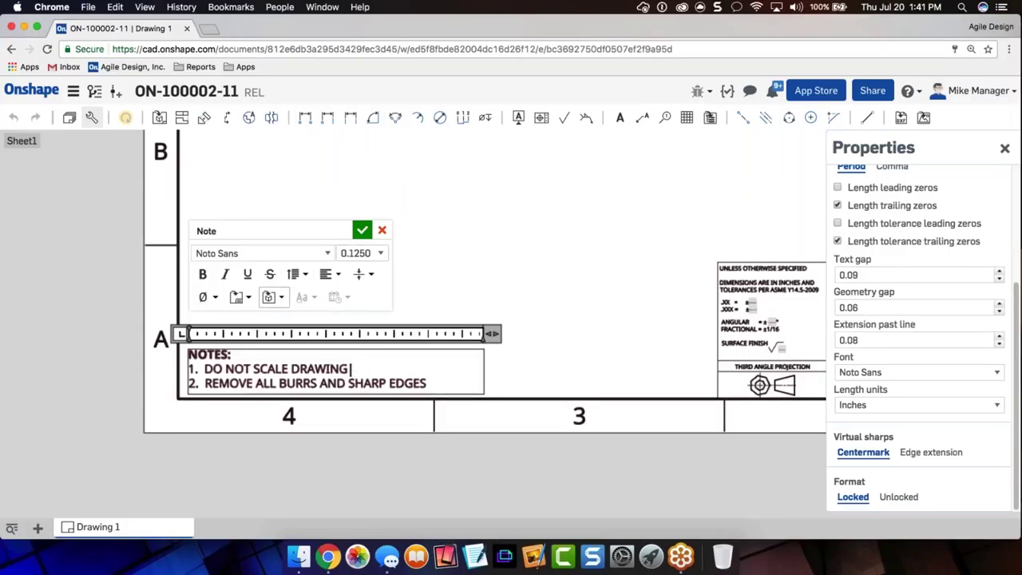
left_click(280, 297)
left_click(288, 337)
left_click(504, 248)
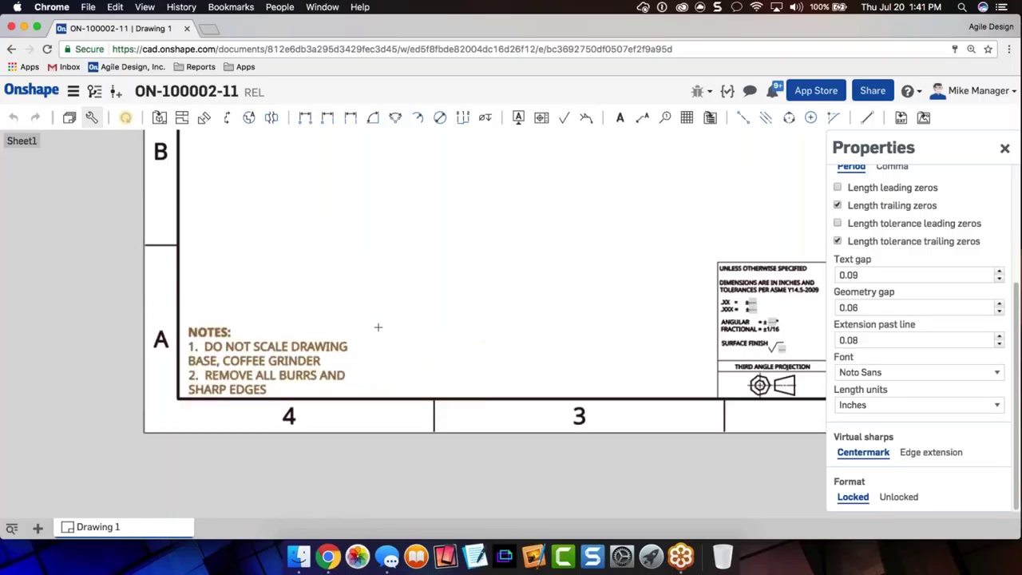
- Widen the NOTES block so its lines wrap less
left_click(326, 349)
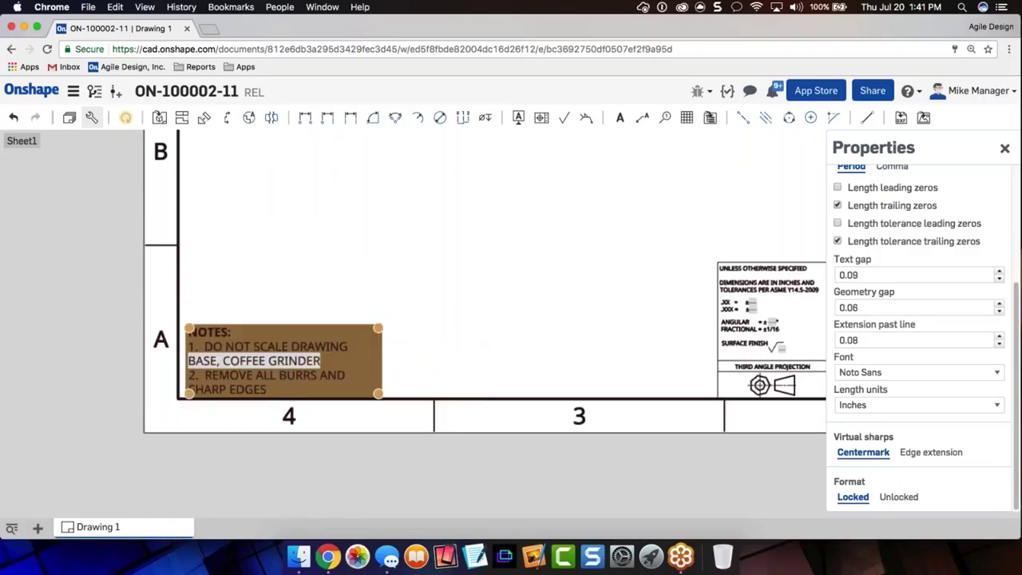
left_click_drag(380, 329, 625, 321)
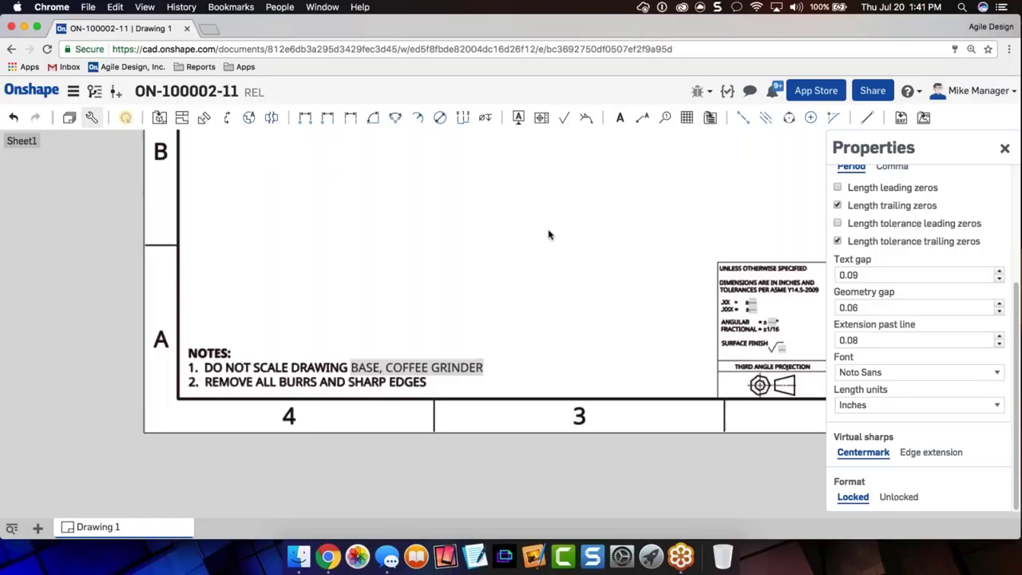
key("f")
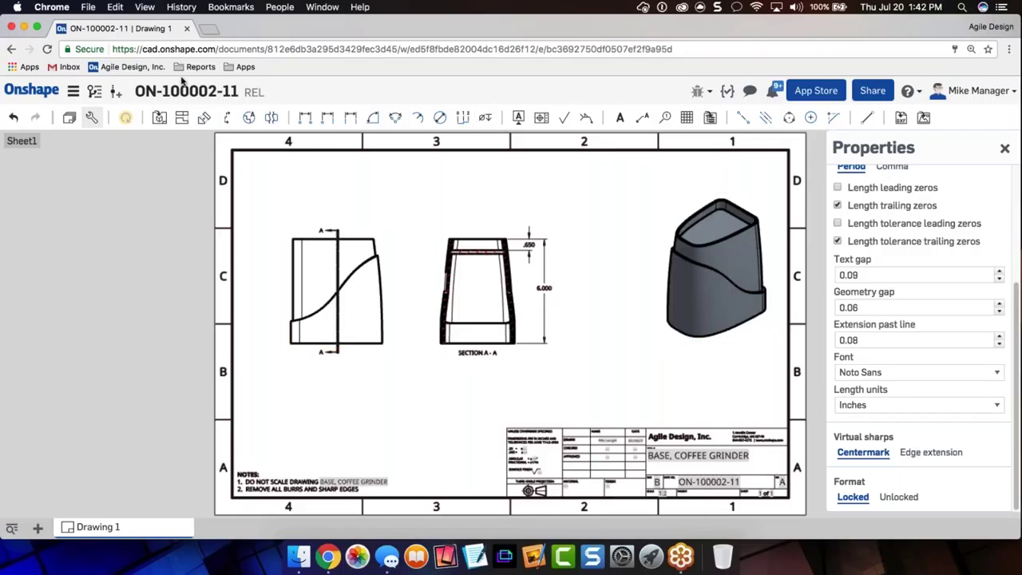
left_click(94, 92)
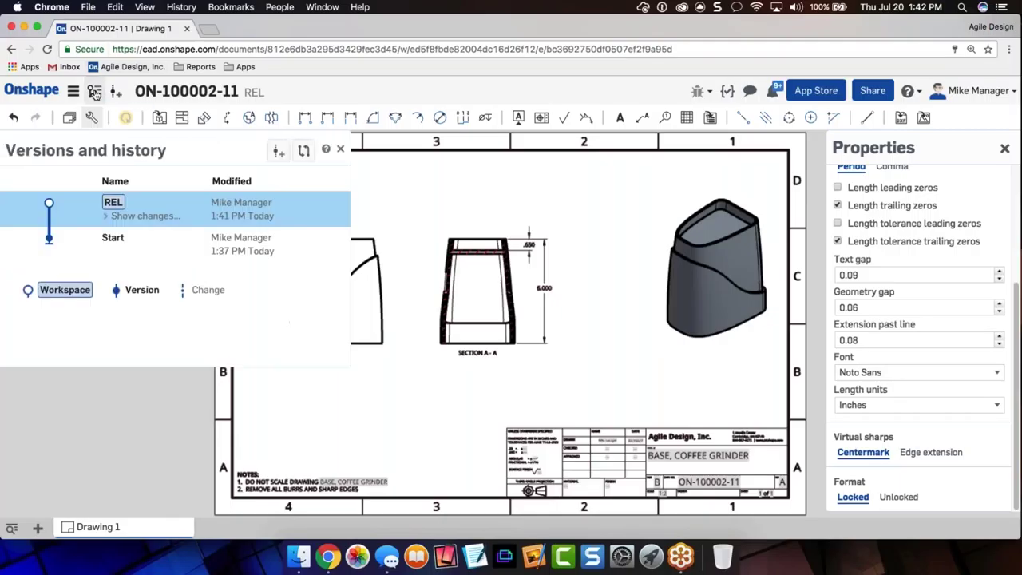
- Create version A and open Drawing 1's properties in it
left_click(277, 151)
type("A")
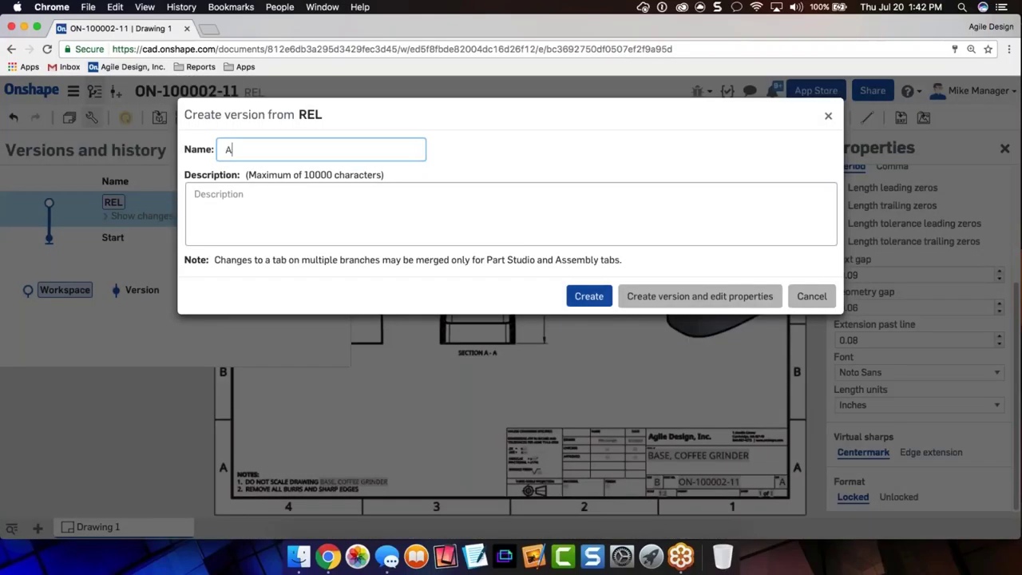
left_click(636, 295)
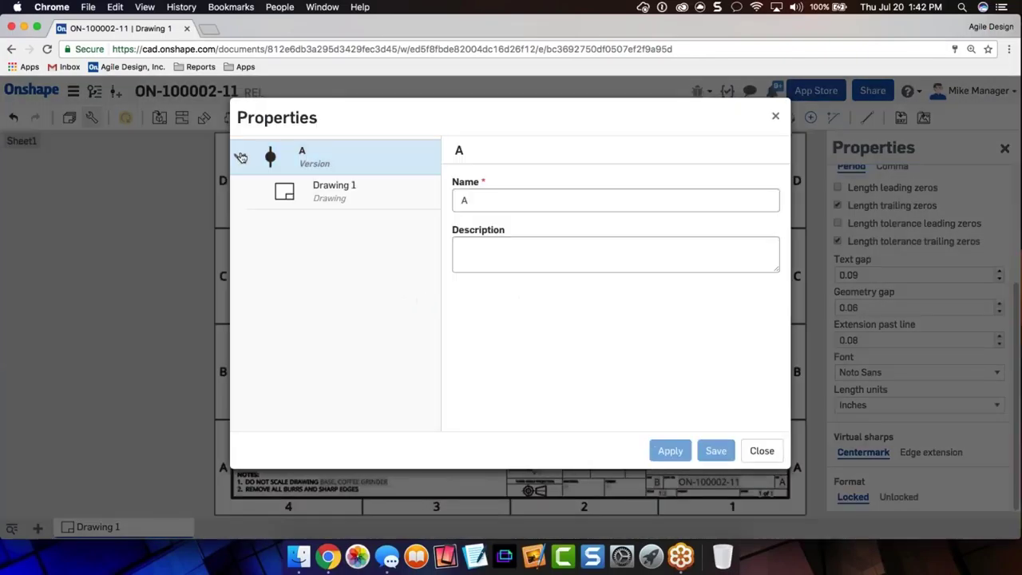
left_click(335, 191)
- Set the drawing's description to 'Drawing, Coffee Grinder'
left_click(611, 254)
type("Drawing, ZCoffee Grinder")
left_click(508, 248)
key("BackSpace")
- Set the part number to ON-100002-11
left_click(506, 308)
type("photo kitchen")
double_click(502, 309)
left_click(502, 308)
key("super+a")
type("0N")
type("-100")
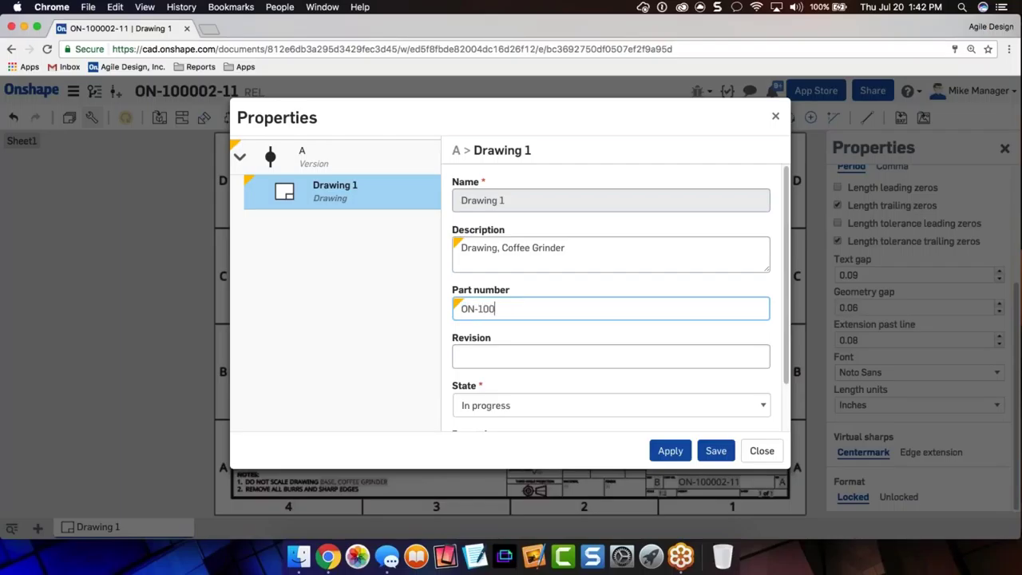
type("002-11")
- Set revision A with state Released and save the version properties
left_click(475, 358)
type("A")
key("Tab")
key("space")
key("Down")
key("Down")
key("Down")
key("Up")
key("Return")
scroll(551, 382, "down", 2)
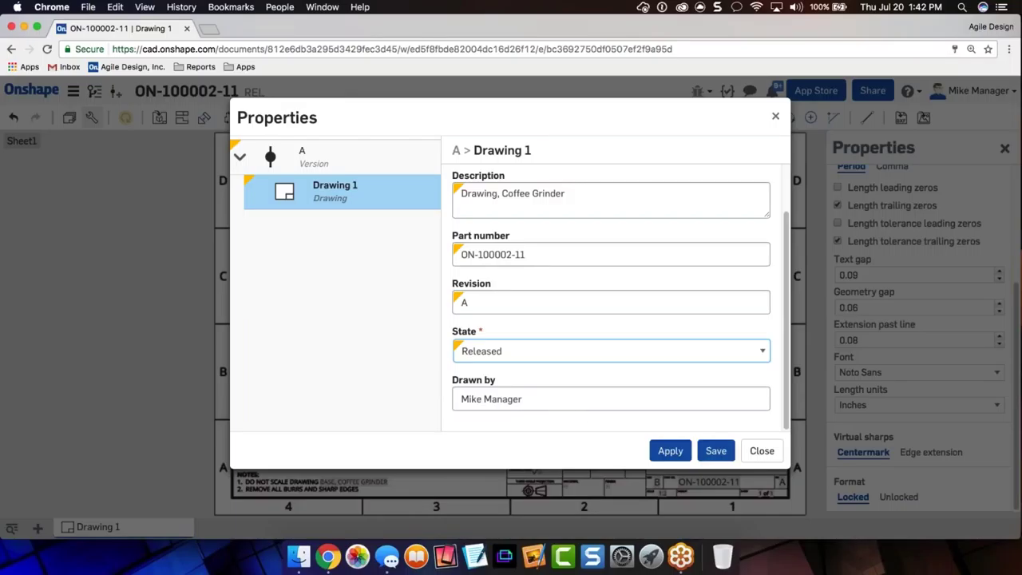
left_click(715, 451)
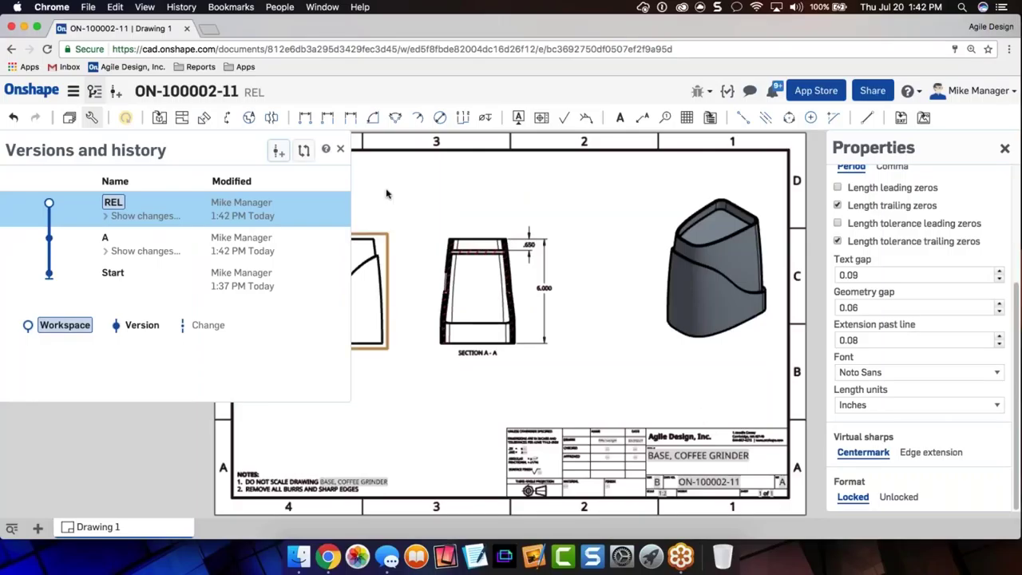
- From the documents list, filter the search to Type Drawing and State Released
left_click(32, 90)
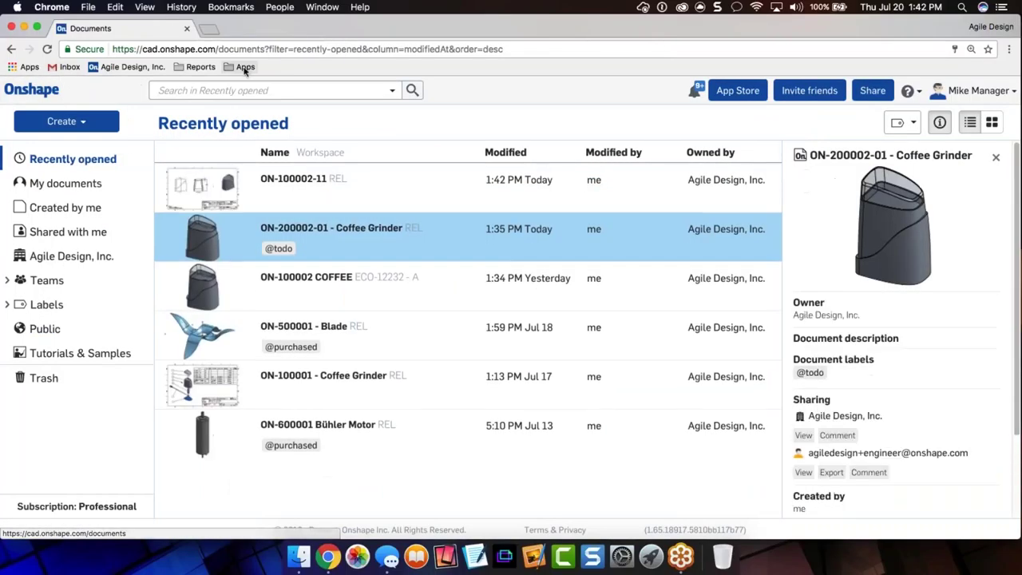
left_click(407, 92)
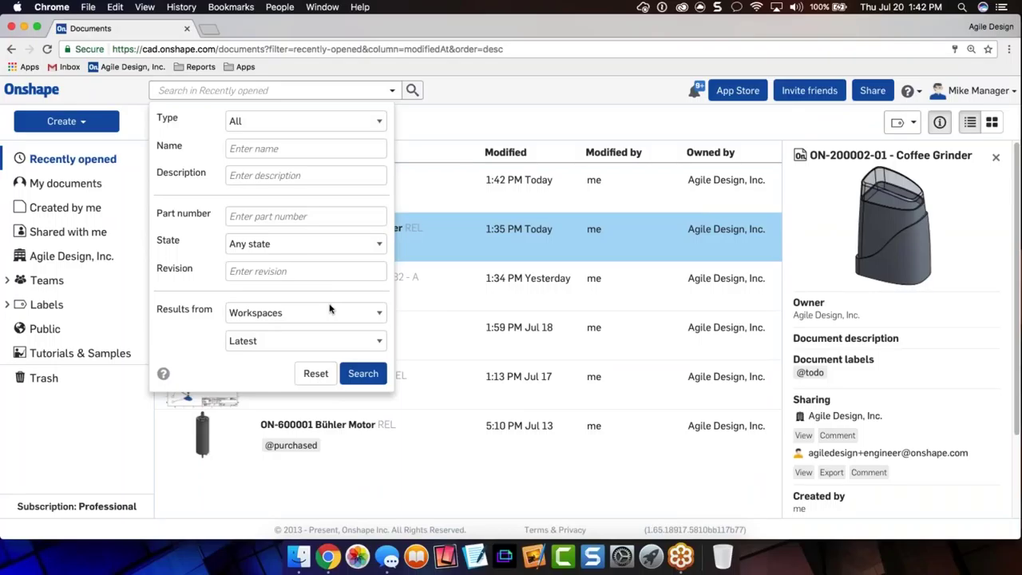
left_click(276, 121)
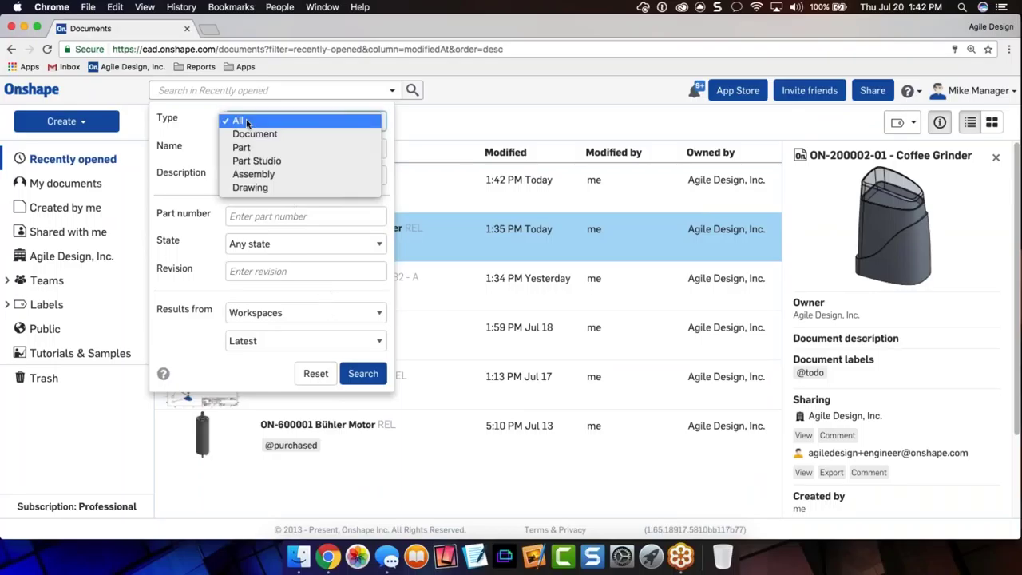
left_click(250, 188)
left_click(263, 243)
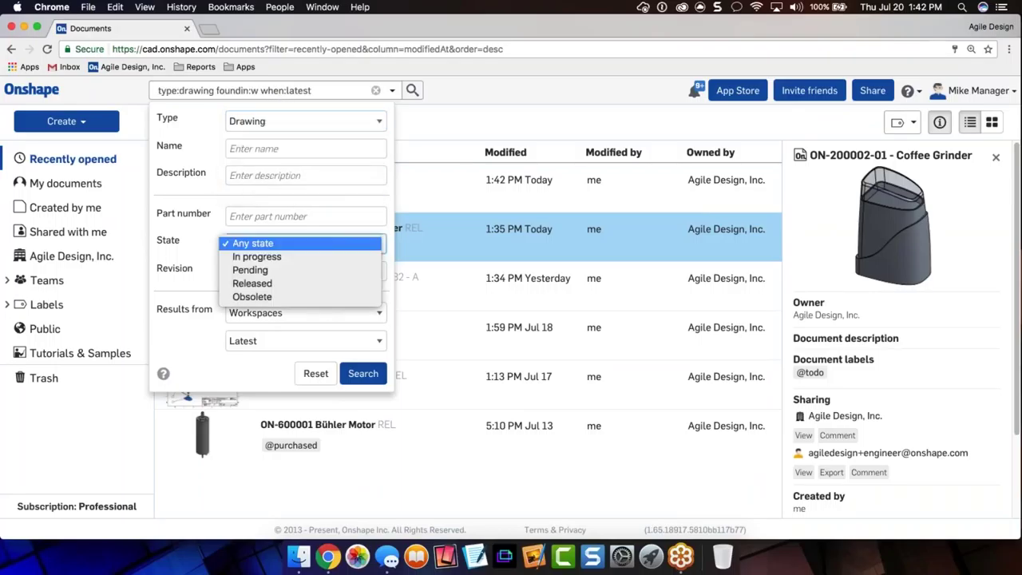
left_click(269, 284)
- Take results from all versions and run the released-drawings search
left_click(276, 313)
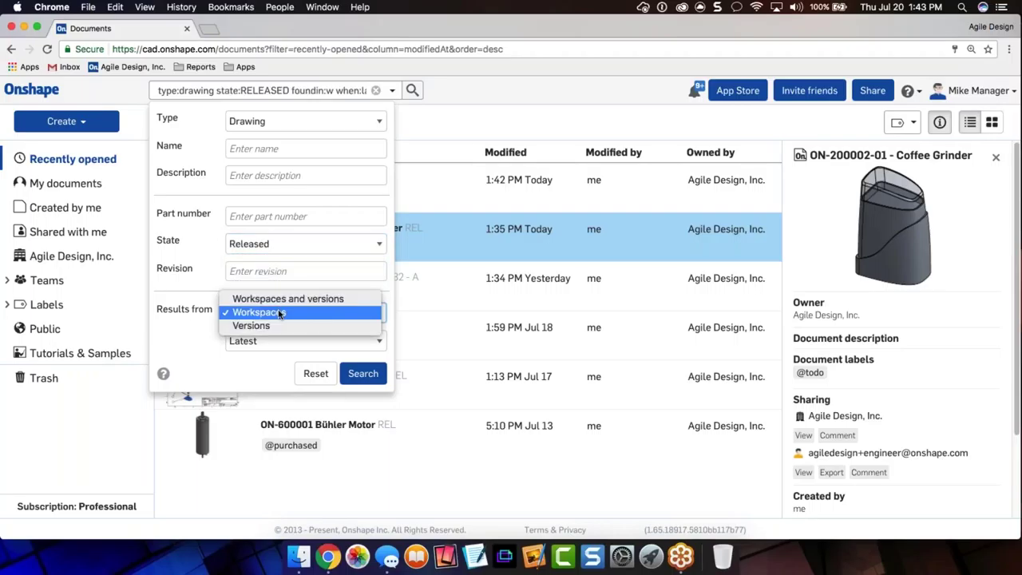
left_click(277, 327)
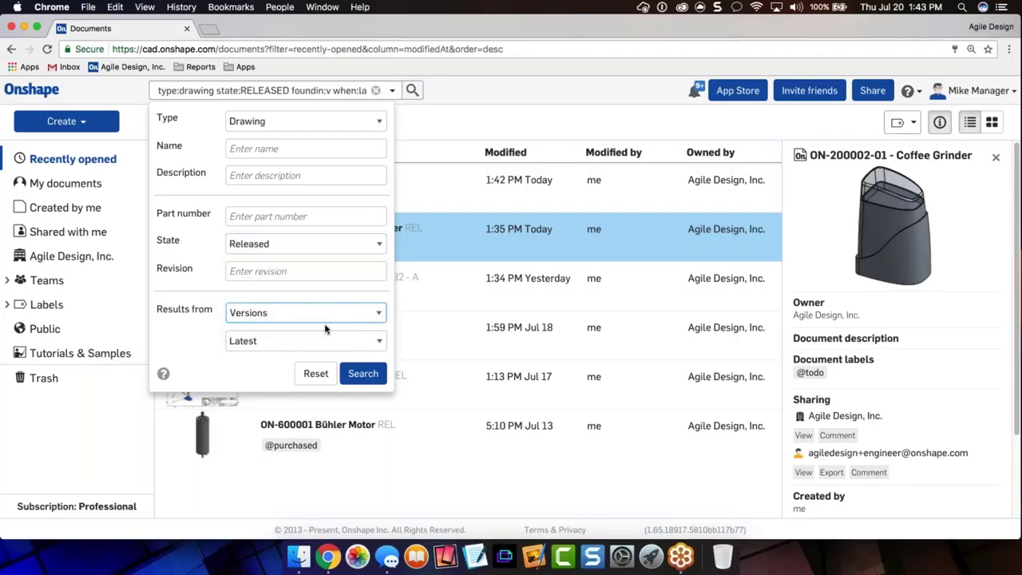
left_click(349, 341)
left_click(349, 327)
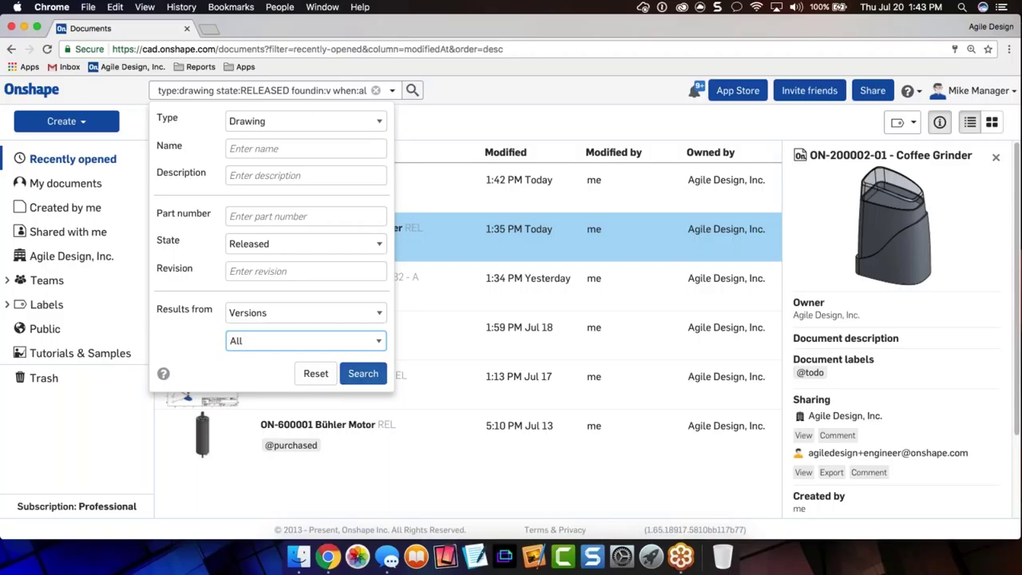
left_click(173, 89)
left_click_drag(158, 91, 414, 95)
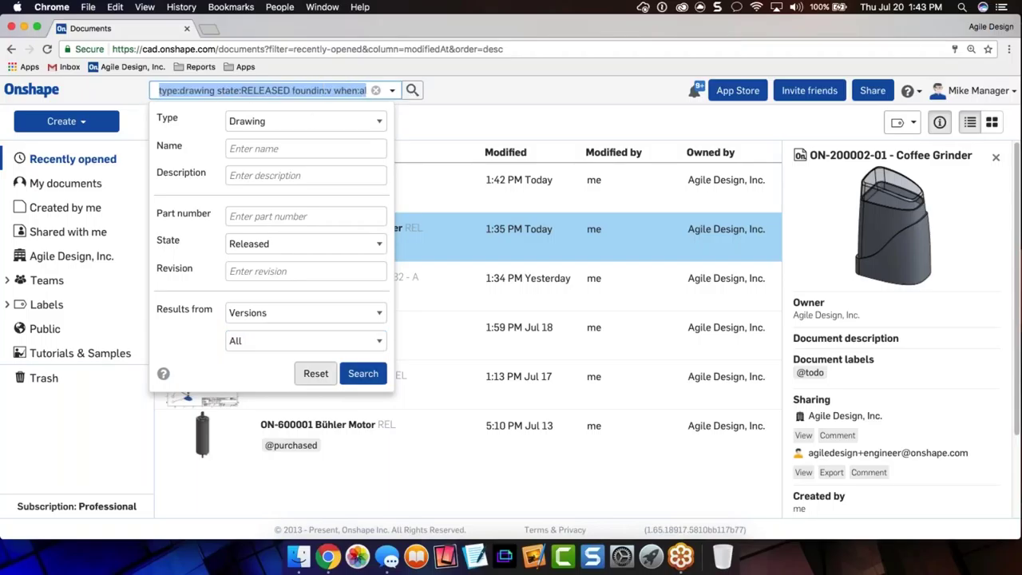
left_click(363, 372)
- Select ON-100002-11's Drawing 1 row in the search results
left_click(401, 49)
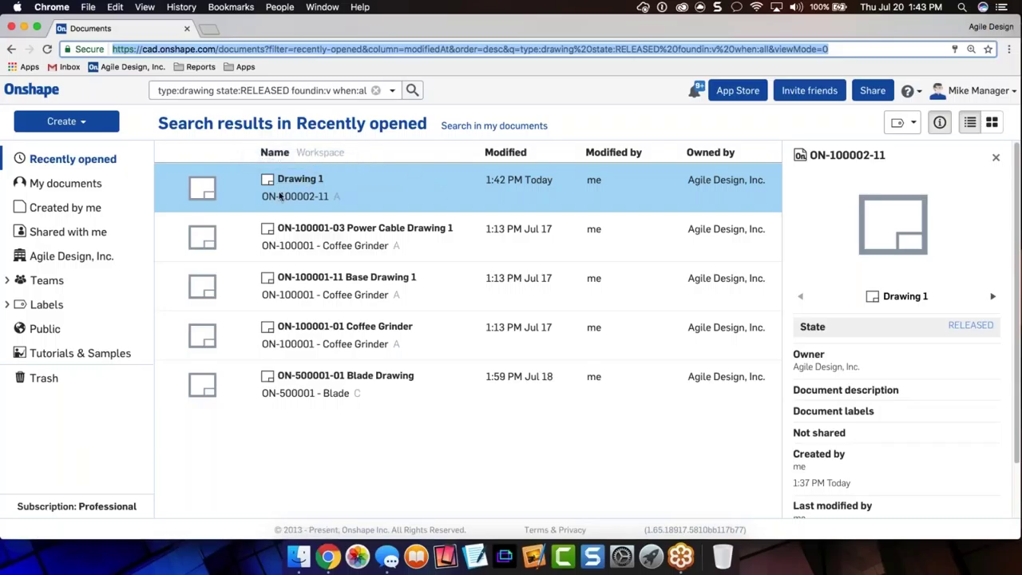
left_click(438, 164)
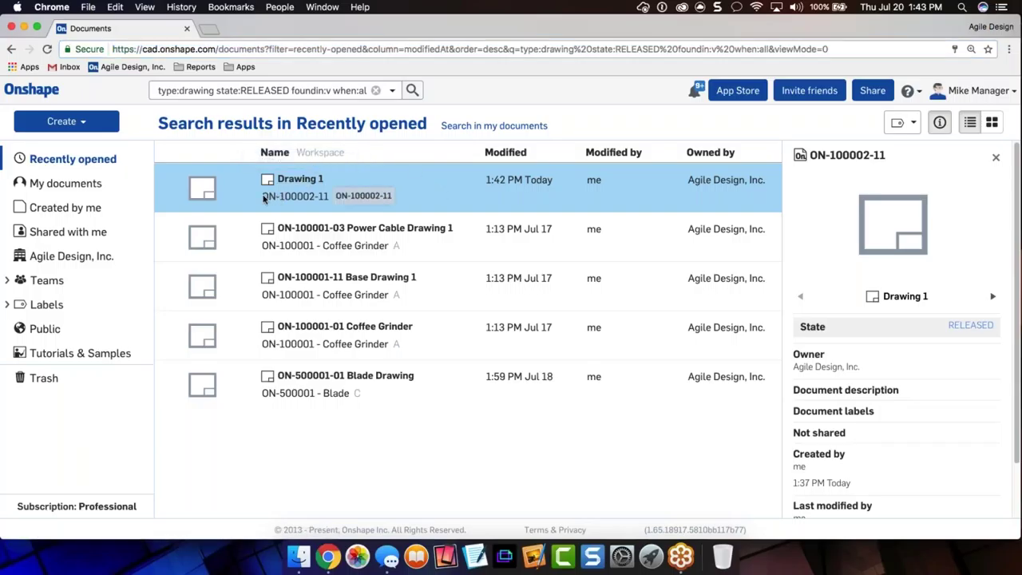
left_click(470, 188)
- Reload the released-drawings search results page
key("super+l")
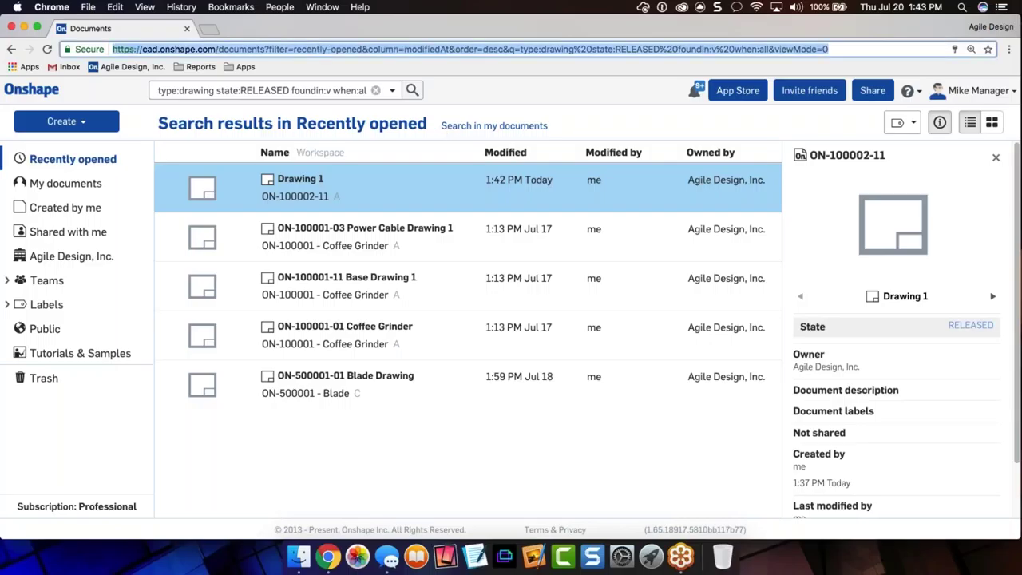
key("Return")
key("super+l")
right_click(283, 61)
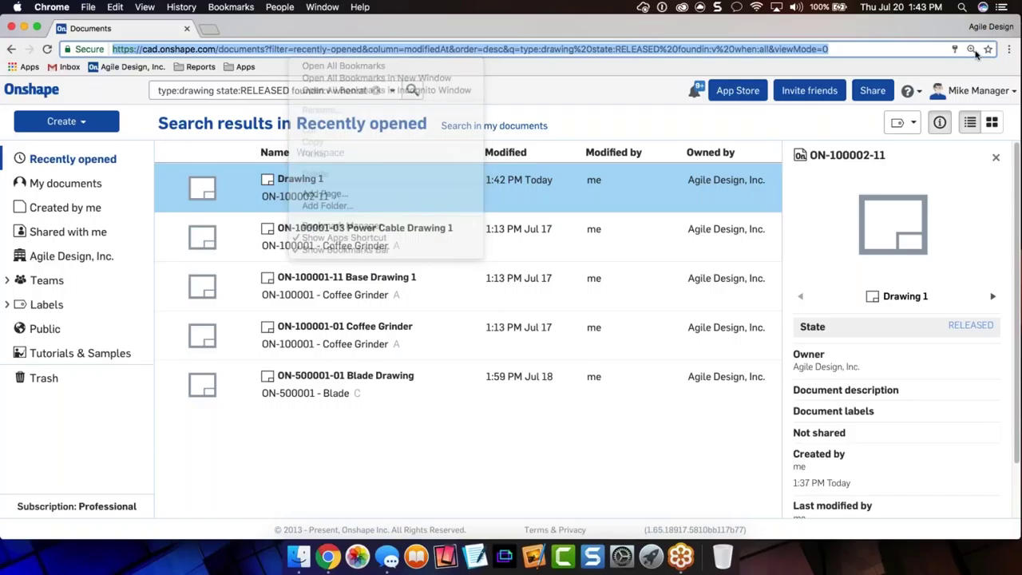
- Bookmark the search page as 'Released Drawings' on the Bookmarks Bar and reopen it
left_click(988, 49)
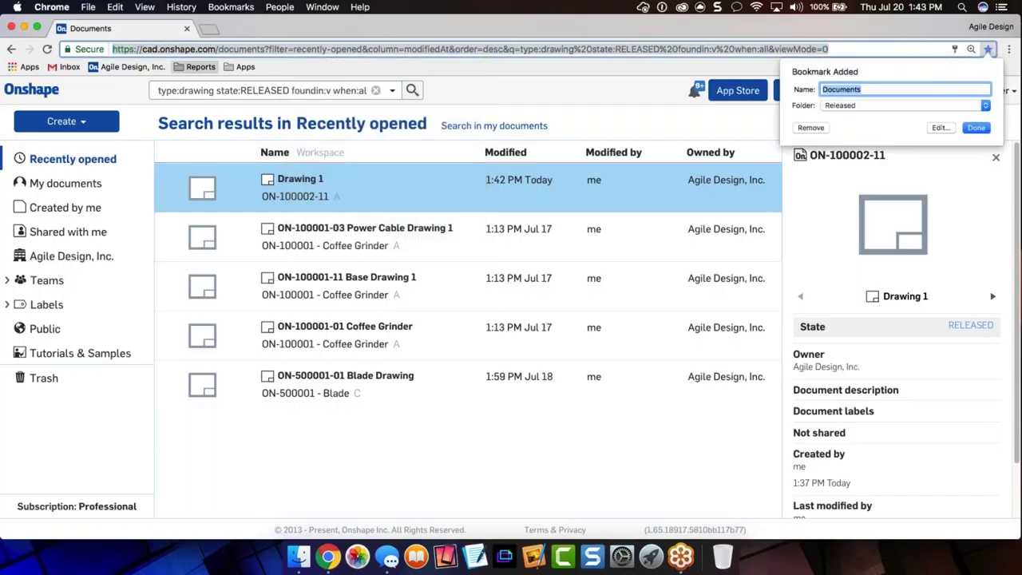
type("Released Drawings")
left_click(868, 107)
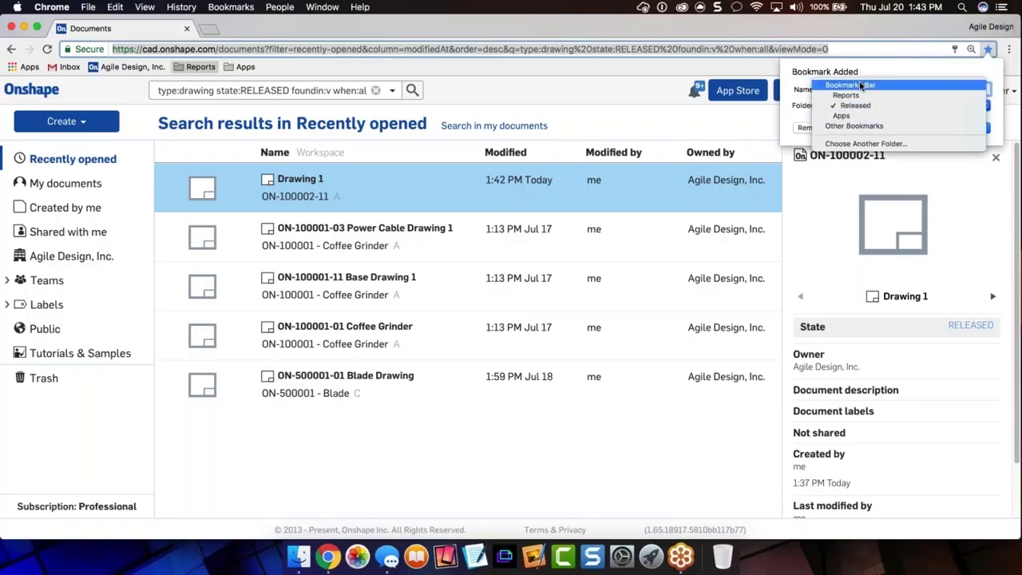
left_click(861, 88)
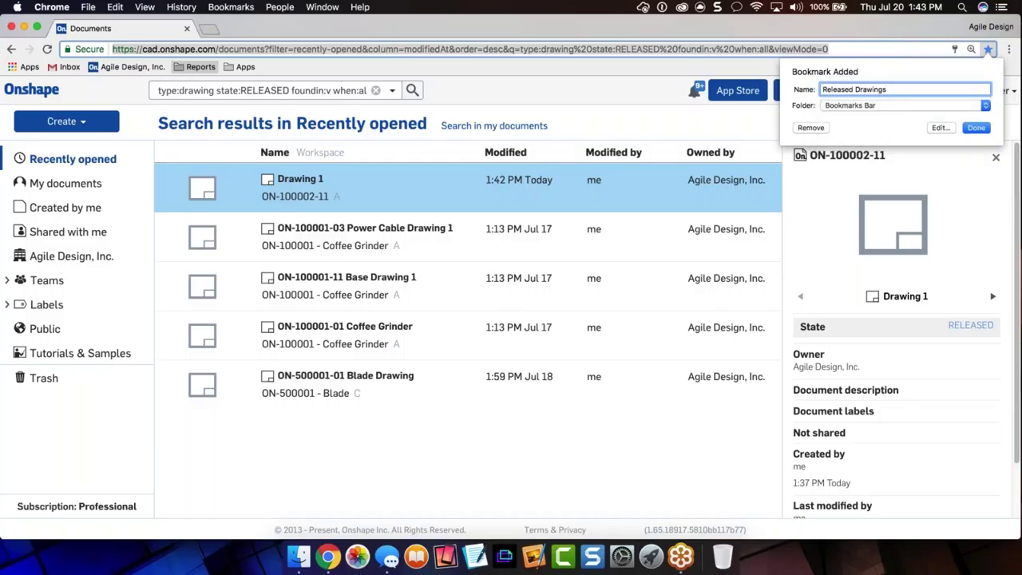
left_click(976, 128)
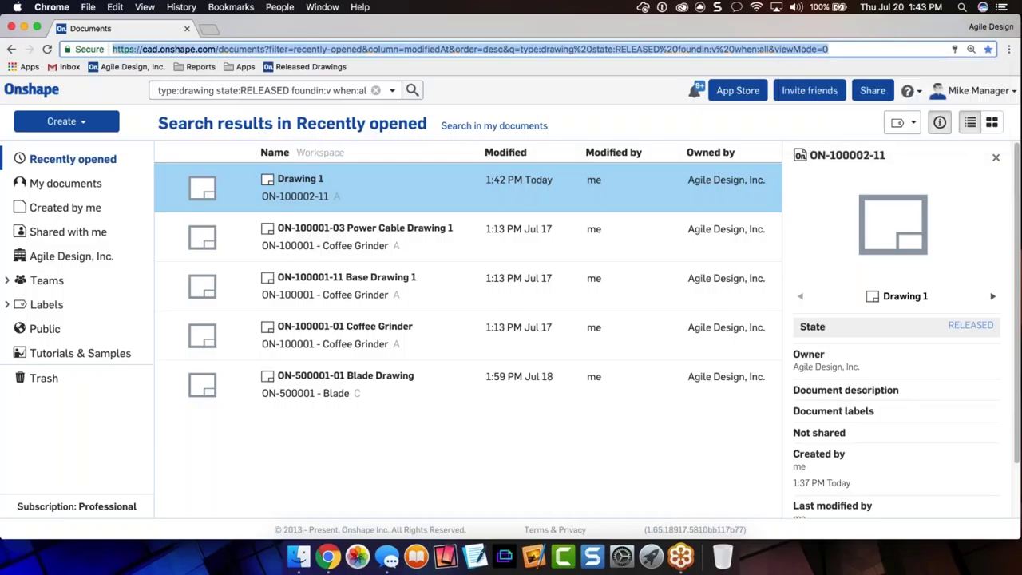
left_click(319, 67)
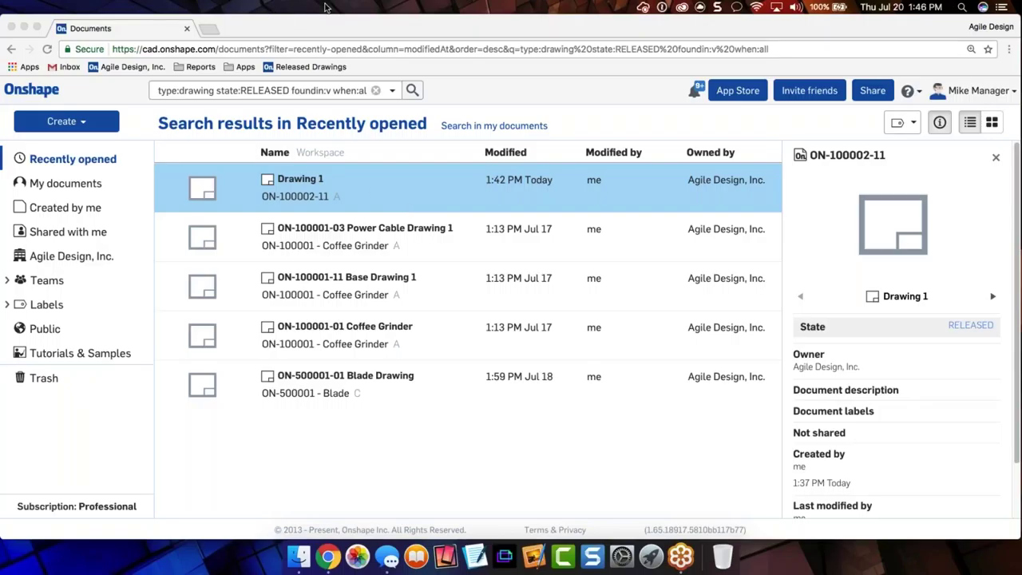
left_click(392, 481)
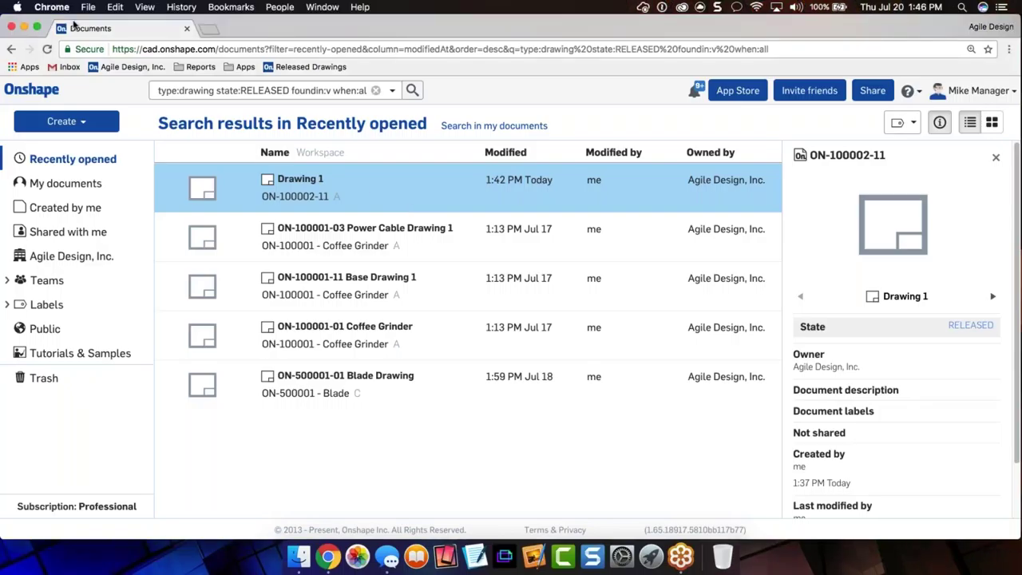
- Bring the Professor001_DeepSearch deck in front of Onshape and display slide 9, 'Interface & Features'
left_click_drag(271, 21, 274, 51)
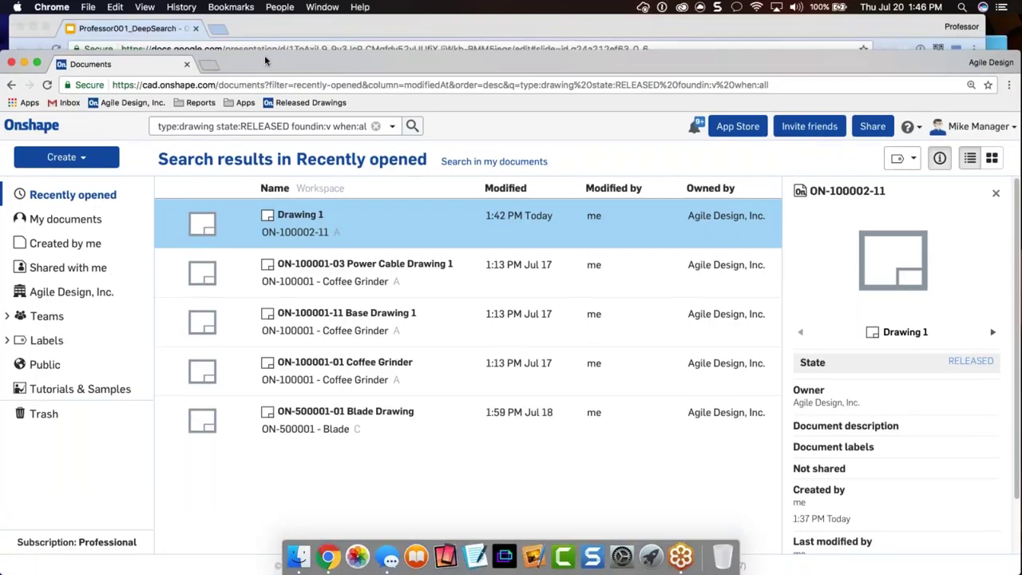
left_click(265, 36)
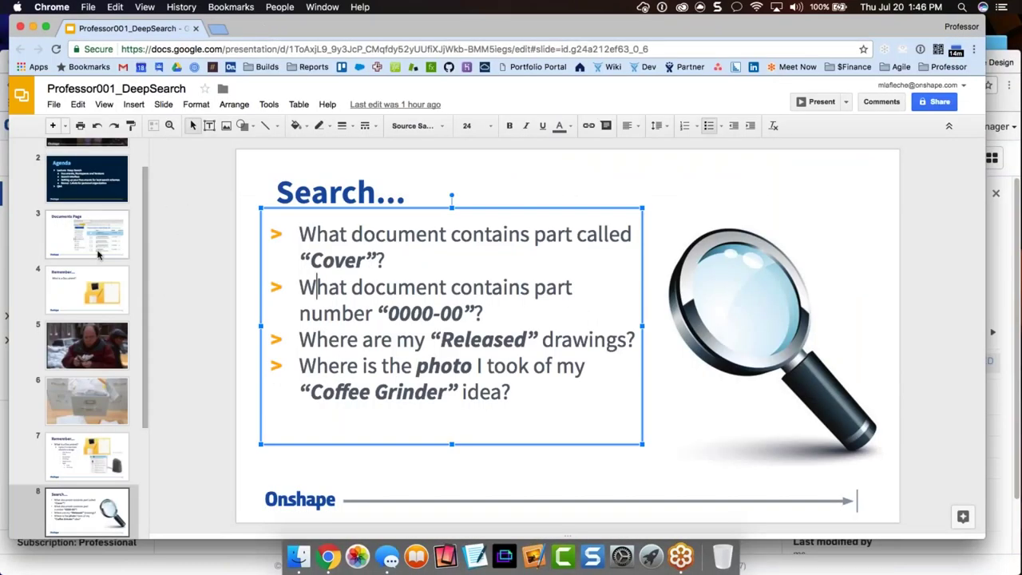
scroll(97, 254, "down", 5)
left_click(82, 412)
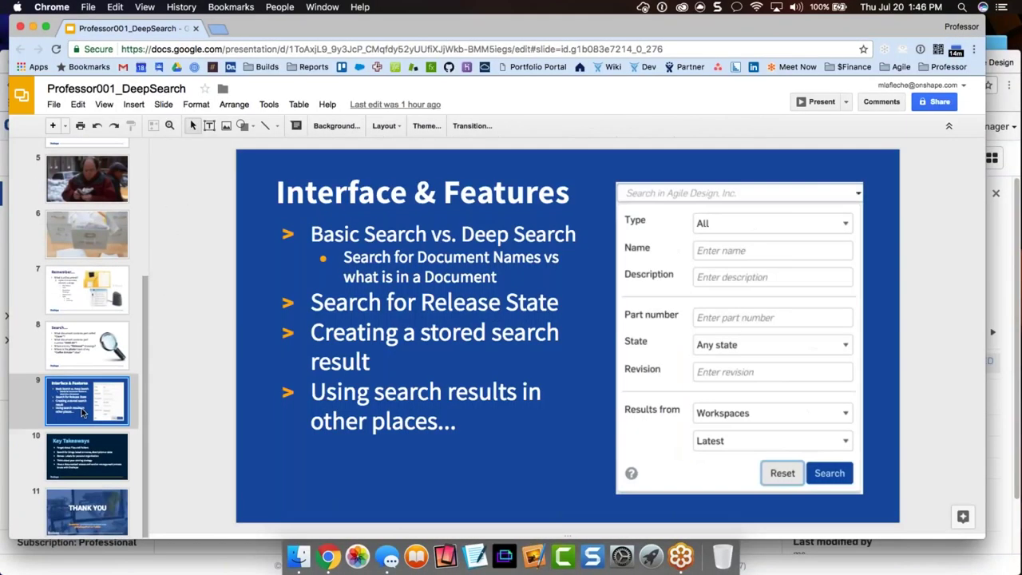
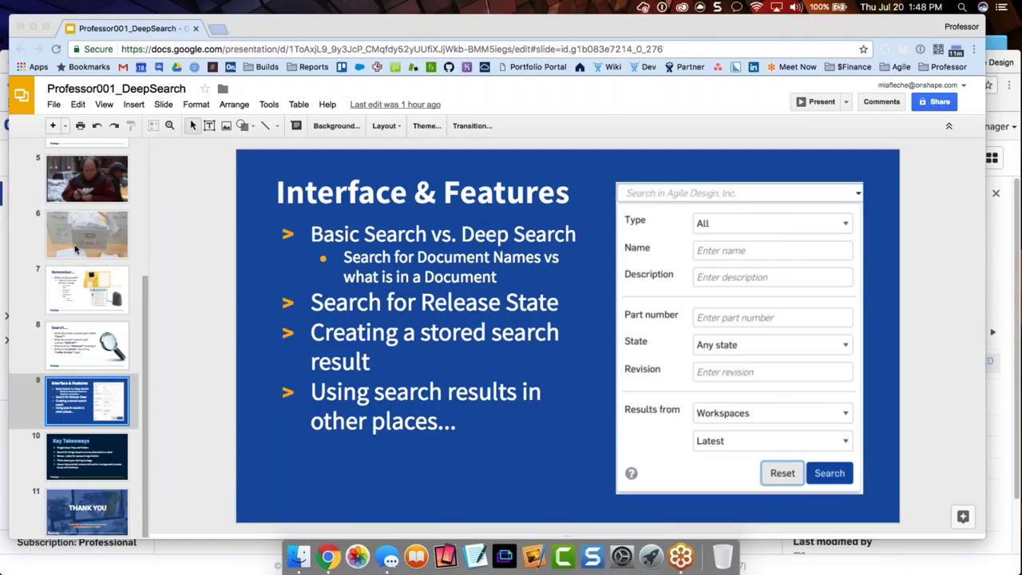
- Show slide 10, the Key Takeaways slide
left_click(88, 451)
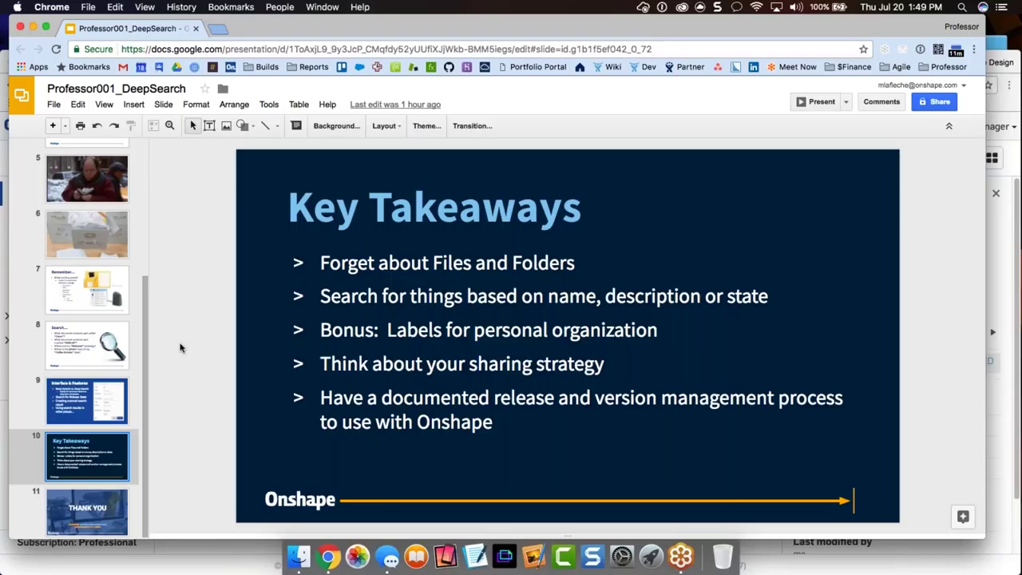
- Bring the Onshape released-drawings search results window forward
left_click(3, 249)
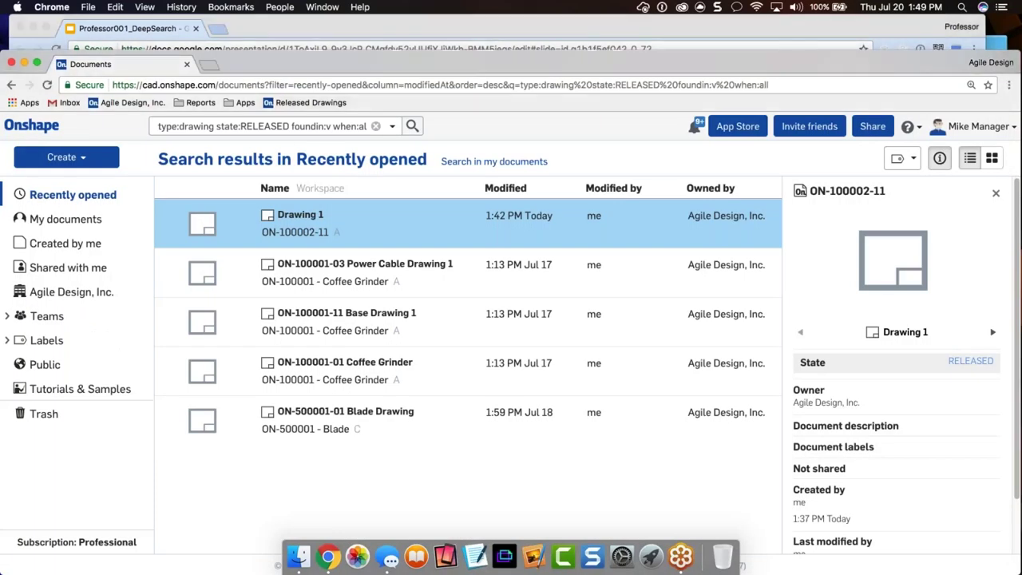
left_click(392, 127)
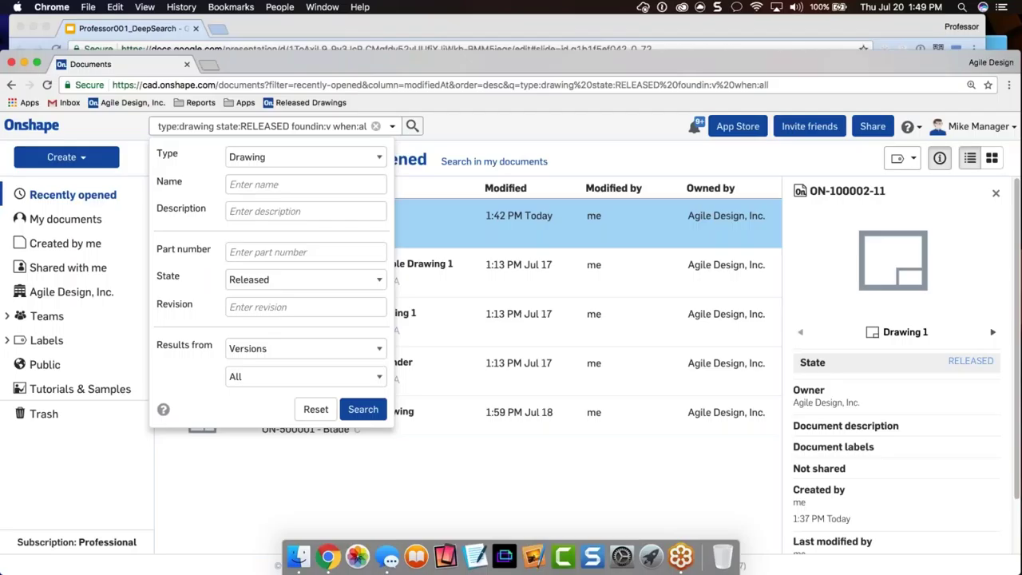
left_click(497, 136)
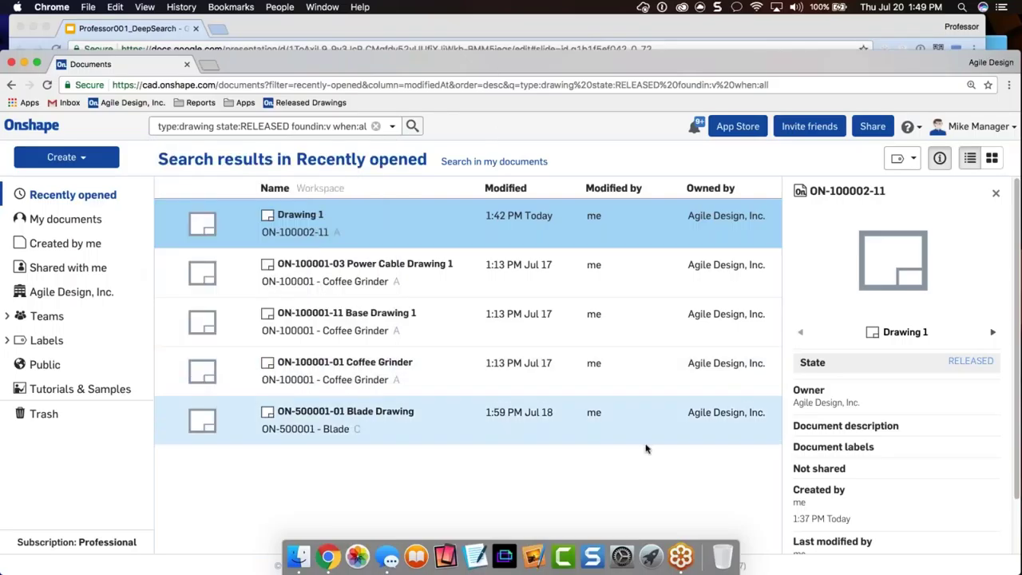
left_click(396, 22)
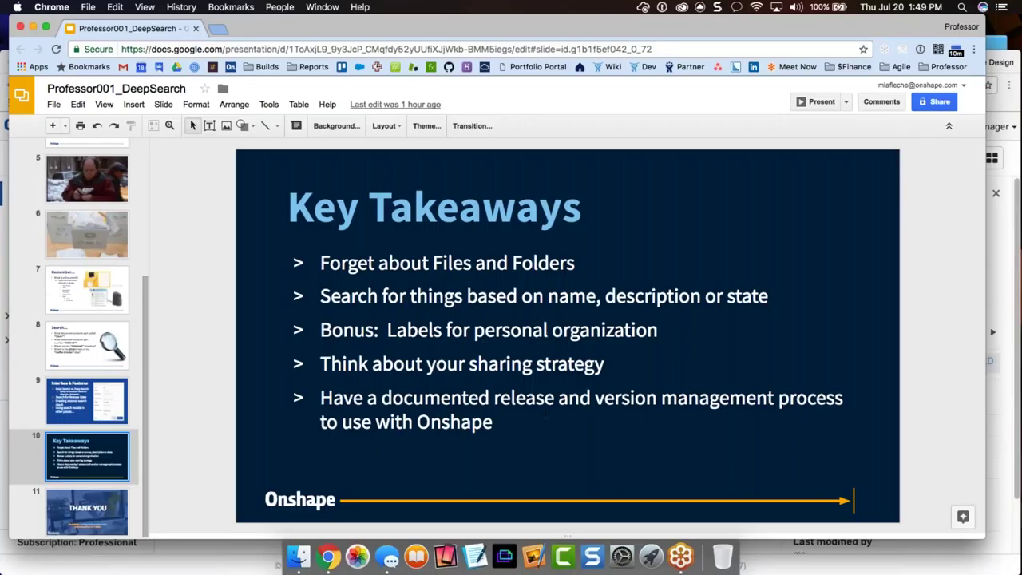
left_click(492, 421)
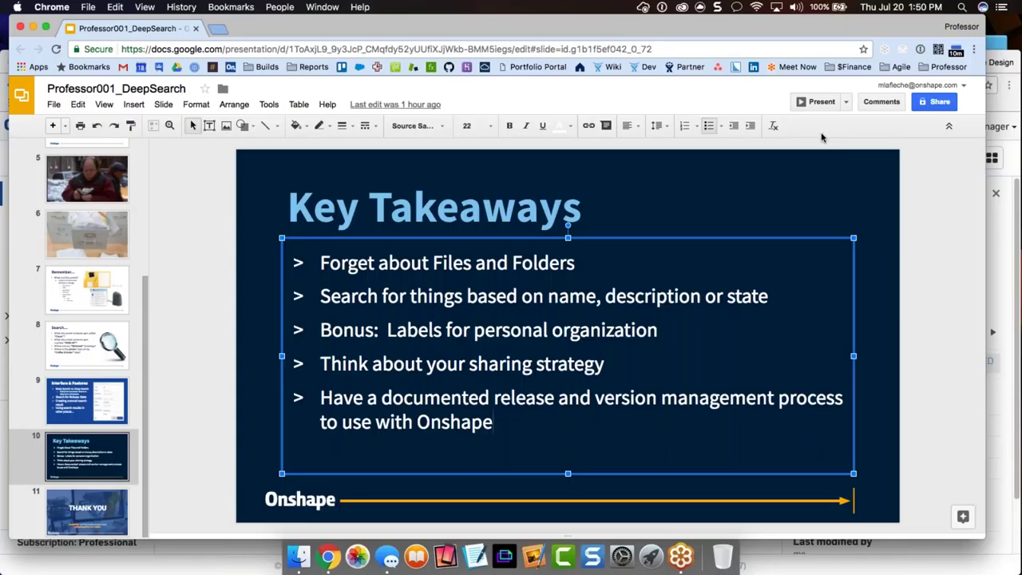
left_click(84, 399)
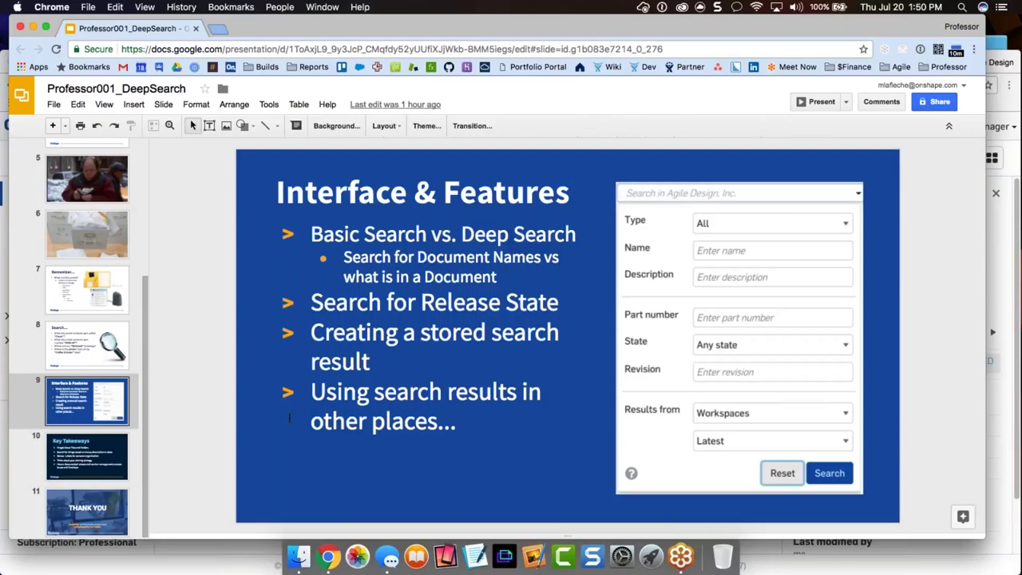
- Show slide 11, the closing THANK YOU slide with the contact line and Twitter handle
left_click(68, 527)
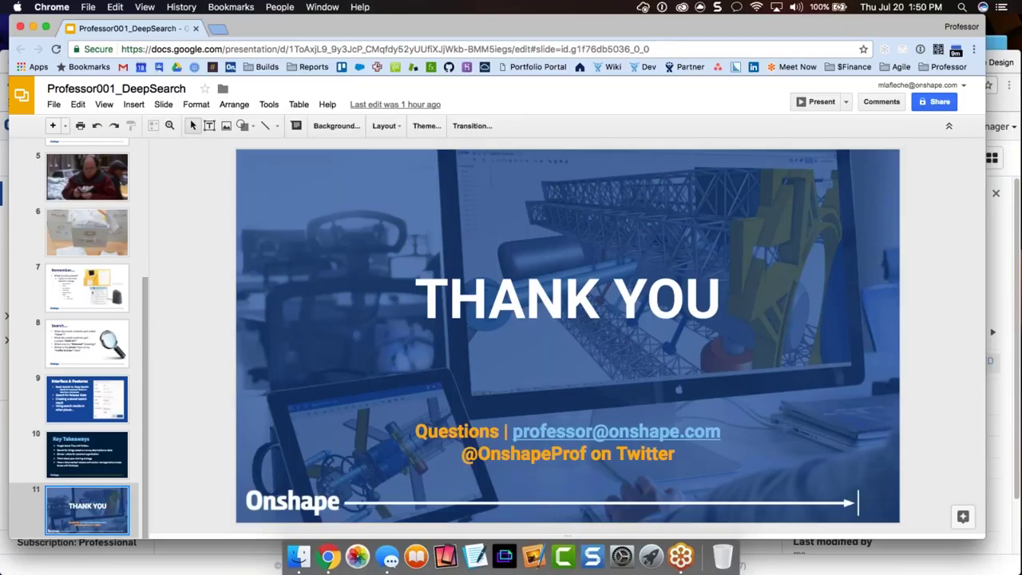
- Return to the Key Takeaways slide, then bring the Onshape released-drawing search results to the front
left_click(87, 454)
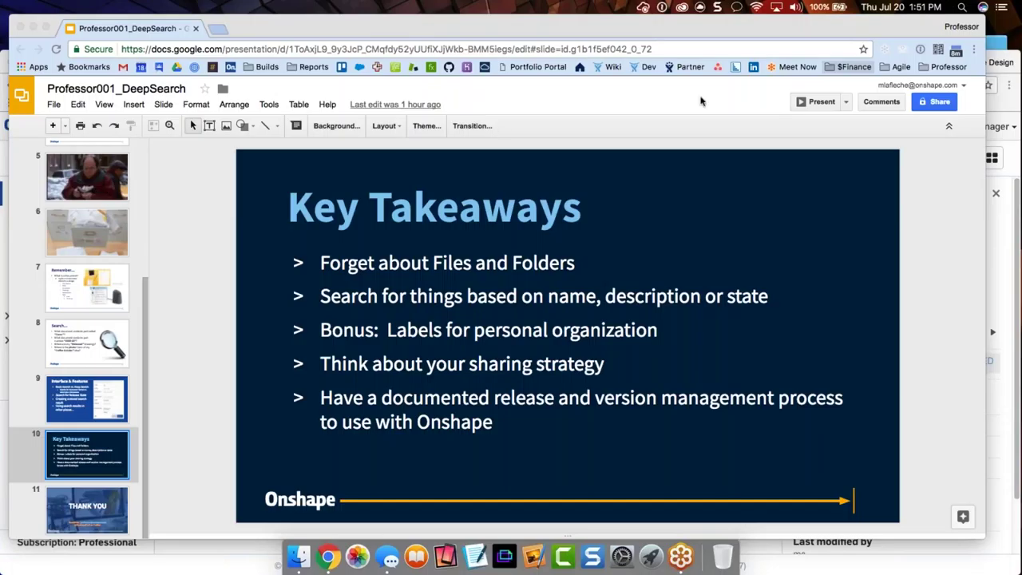
left_click(728, 111)
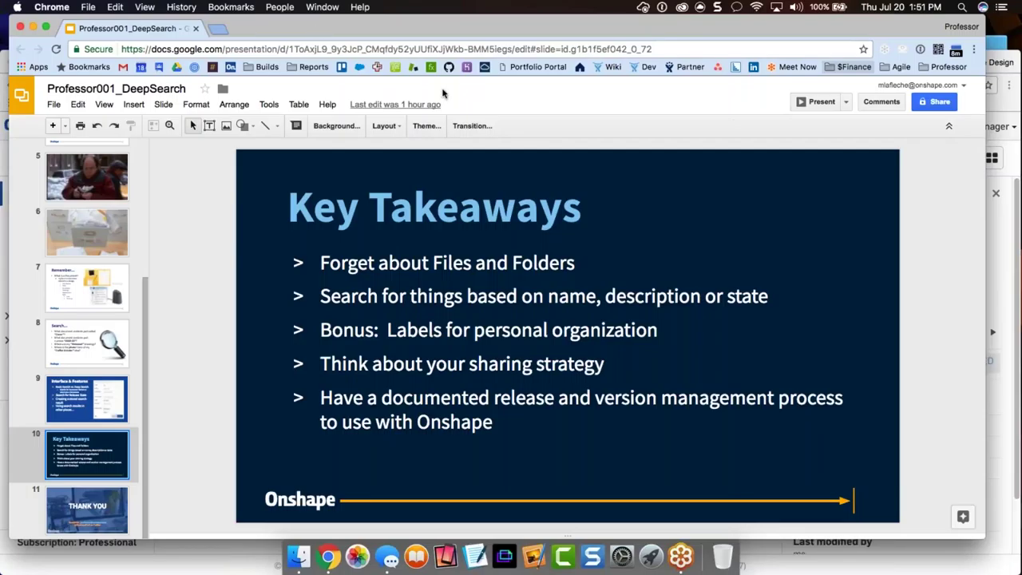
key("super+grave")
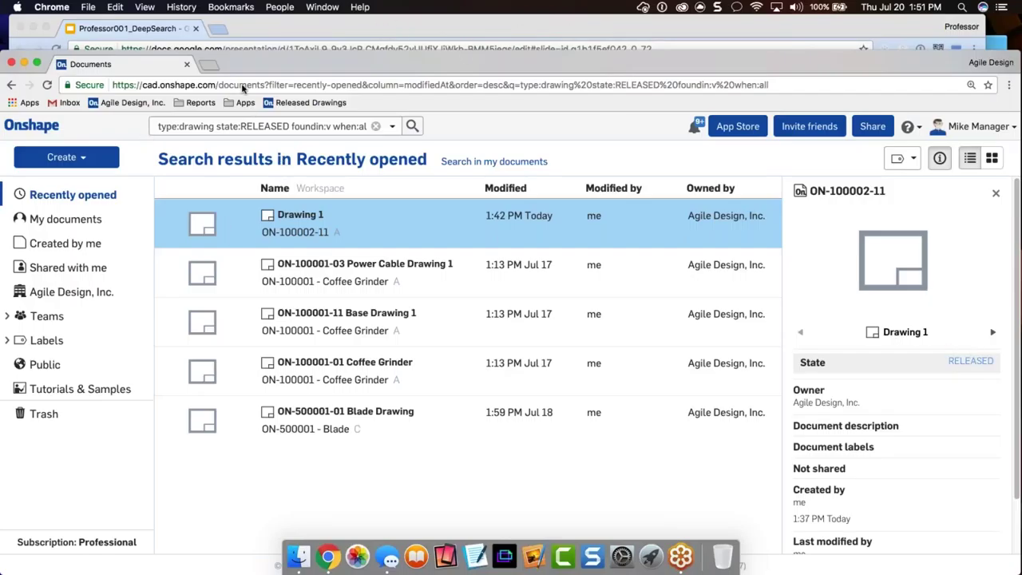
- Open ON-200002-01 - Coffee Grinder from the Agile Design, Inc. documents and show its tab manager
left_click(58, 267)
left_click(42, 290)
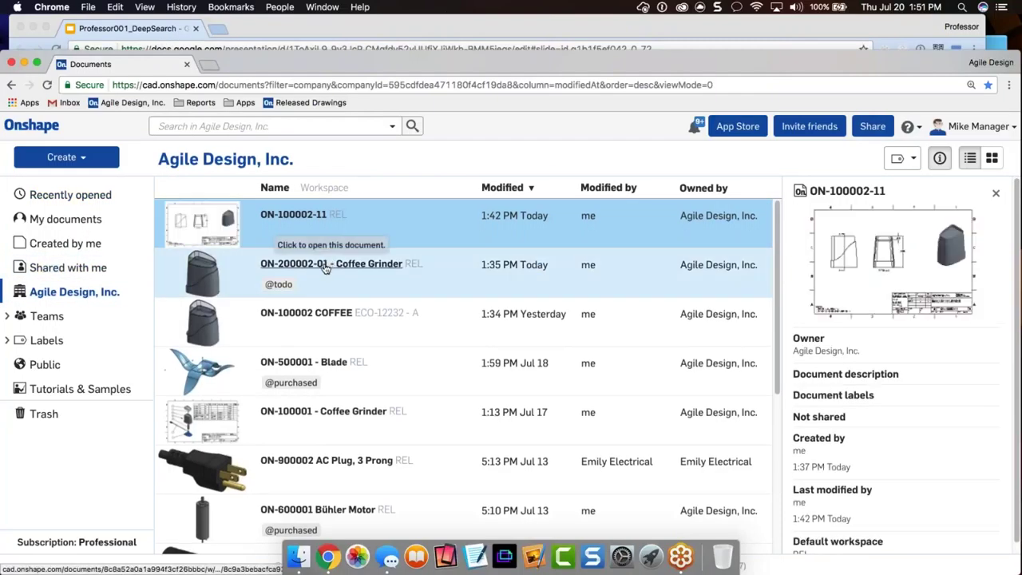
left_click(327, 264)
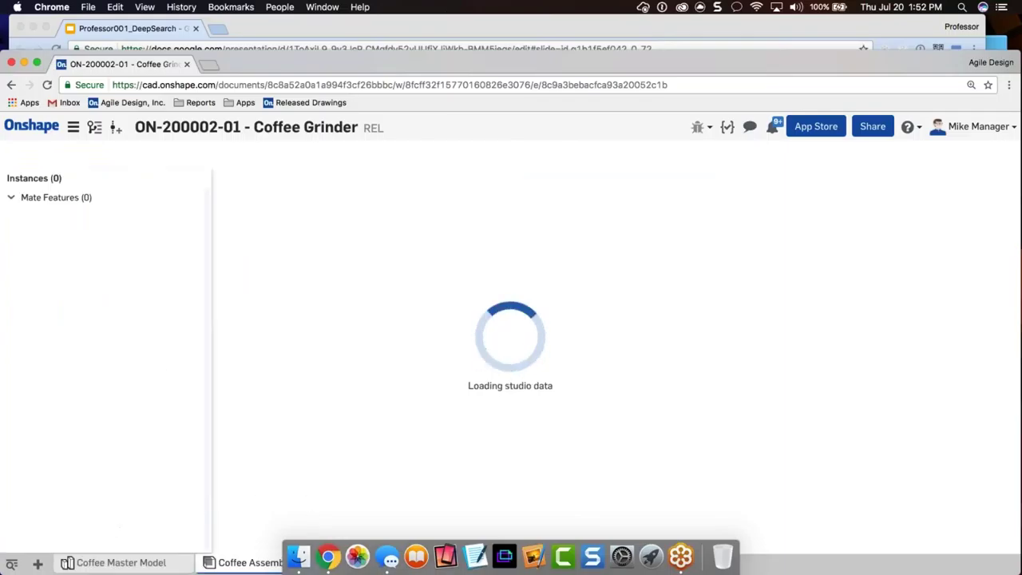
left_click(12, 564)
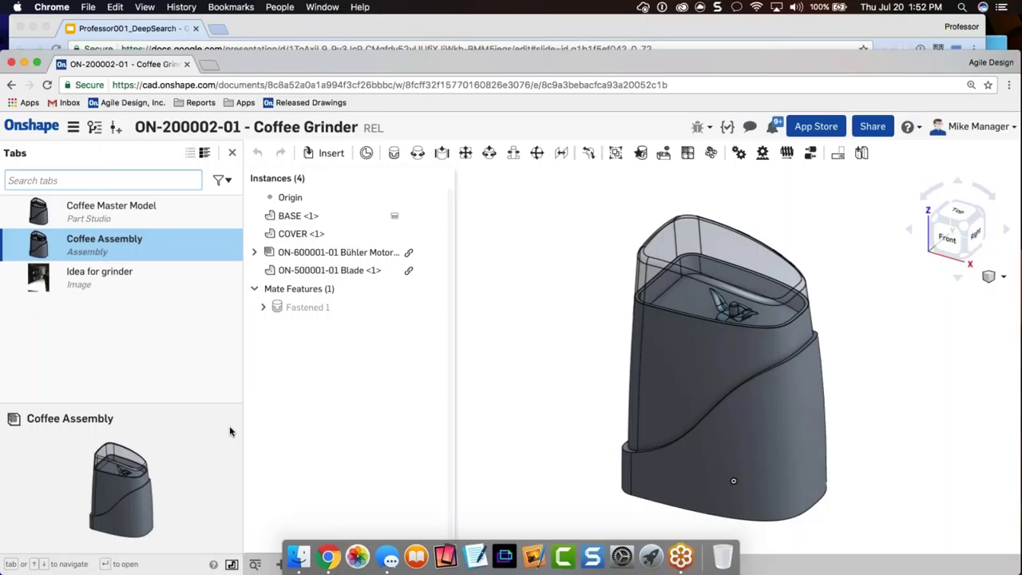
- Return to the documents list and open the ON-100002 COFFEE document
left_click(31, 125)
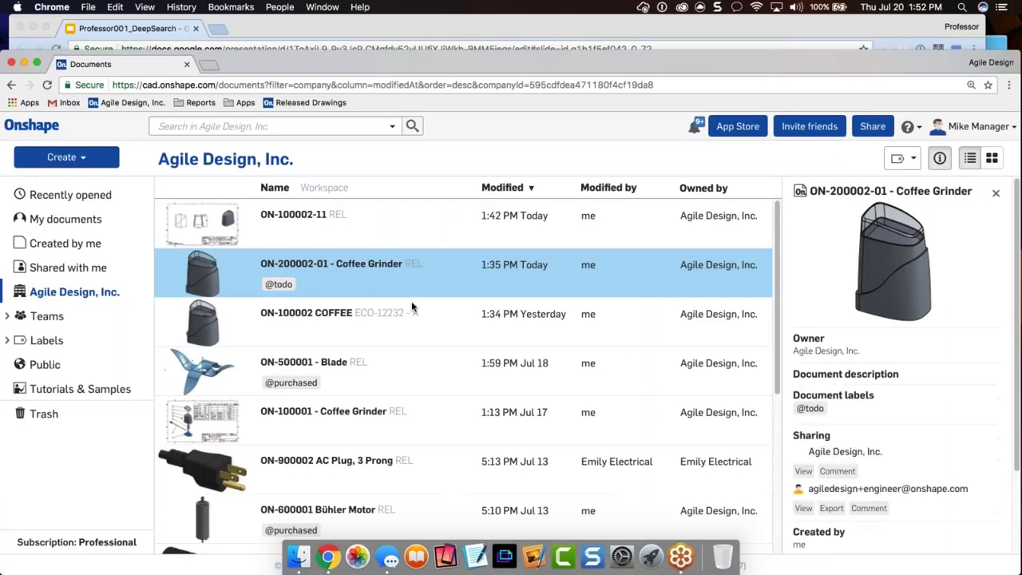
left_click(396, 333)
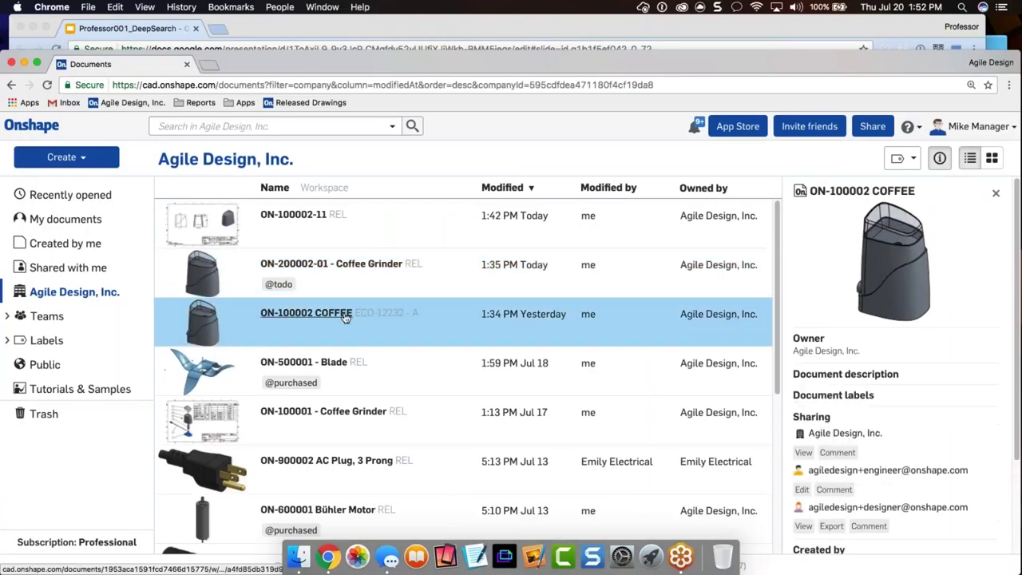
left_click(283, 314)
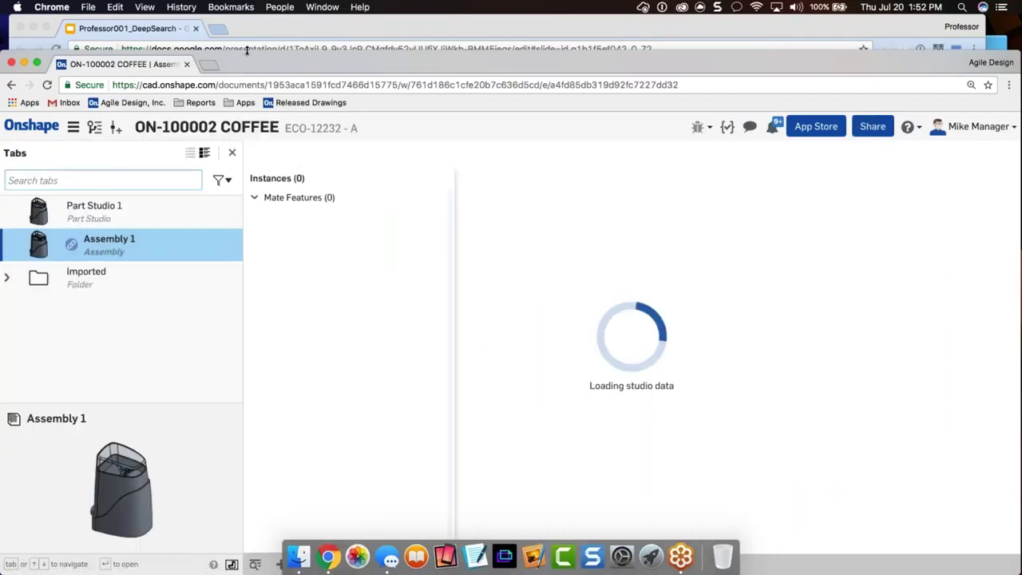
- Browse the tab manager's Imported folder, then switch to the Part Studio 1 tab
left_click(9, 284)
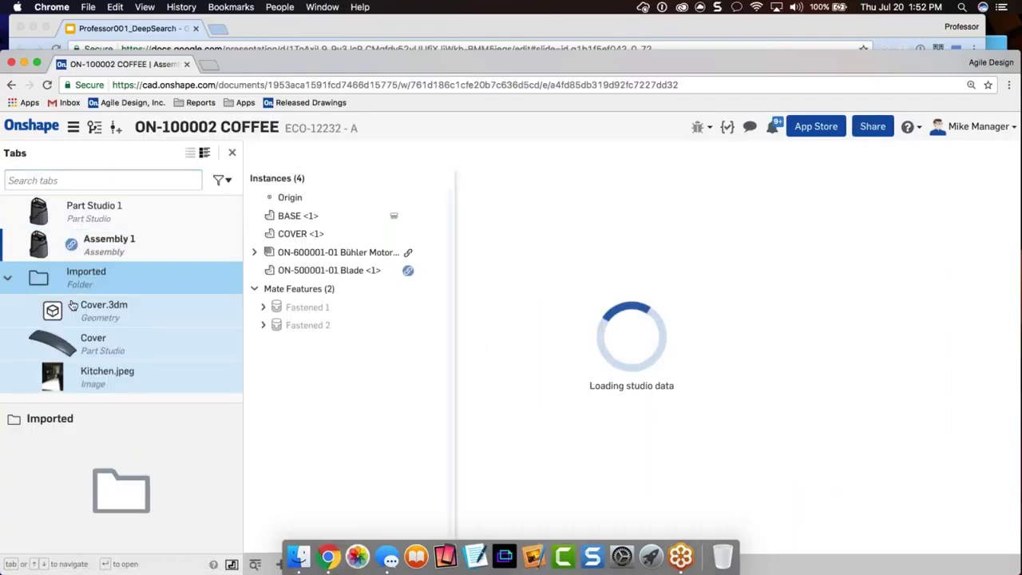
left_click(41, 181)
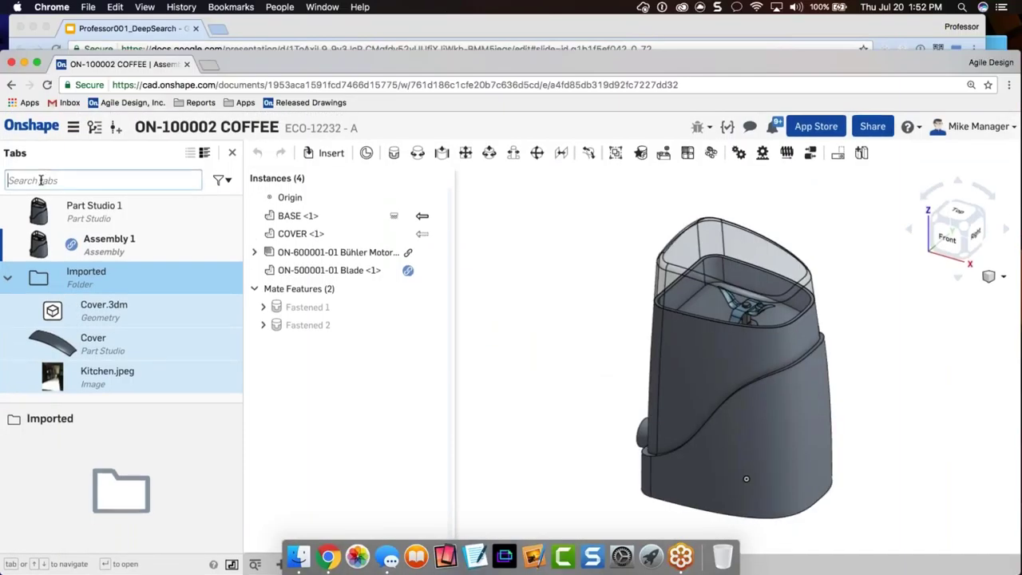
left_click(252, 561)
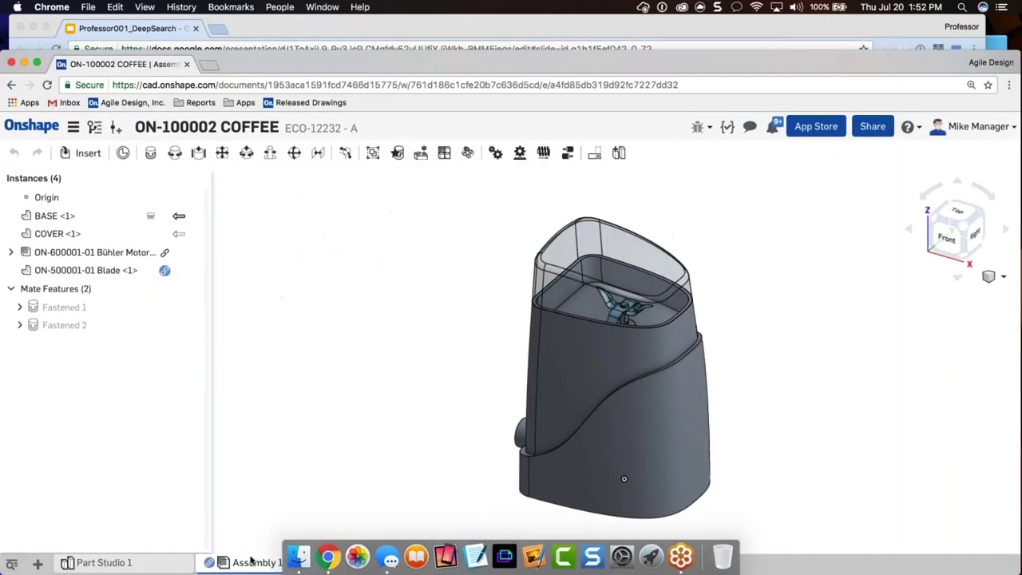
left_click(14, 566)
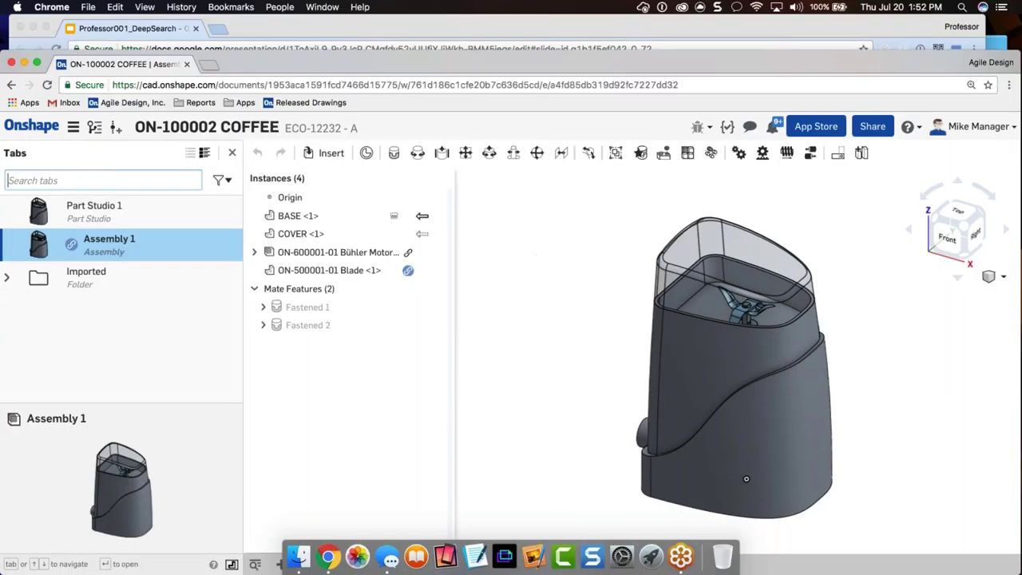
left_click(13, 564)
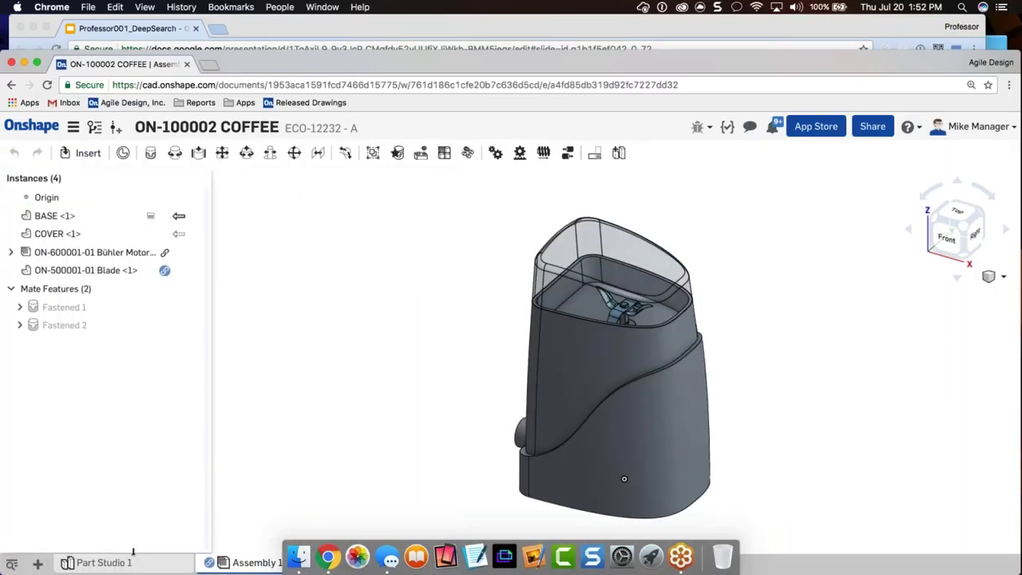
left_click(103, 563)
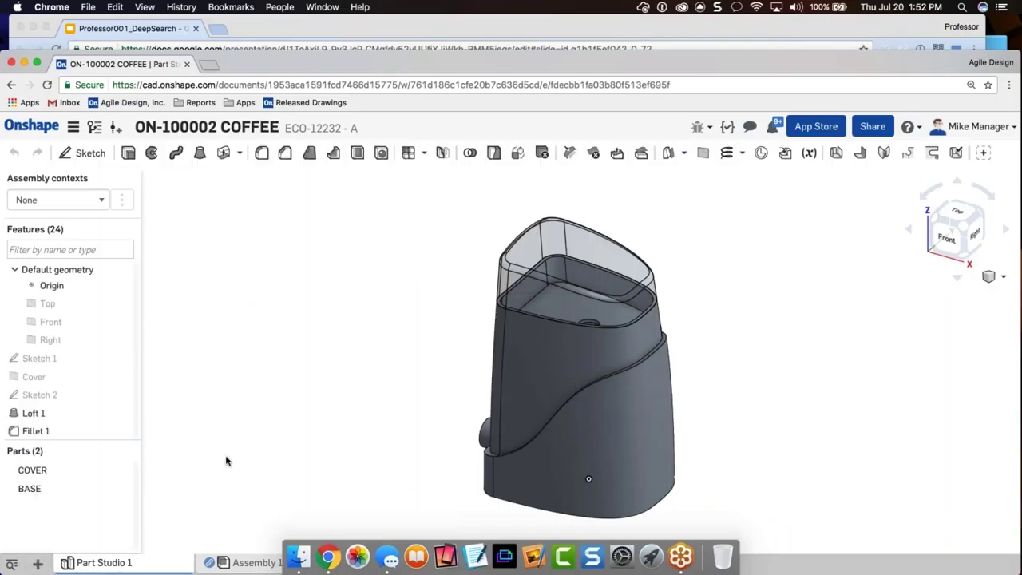
- In the tab manager, expand the Imported folder and try searching tabs for '3dm', then clear it
left_click(12, 565)
key("Down")
key("Down")
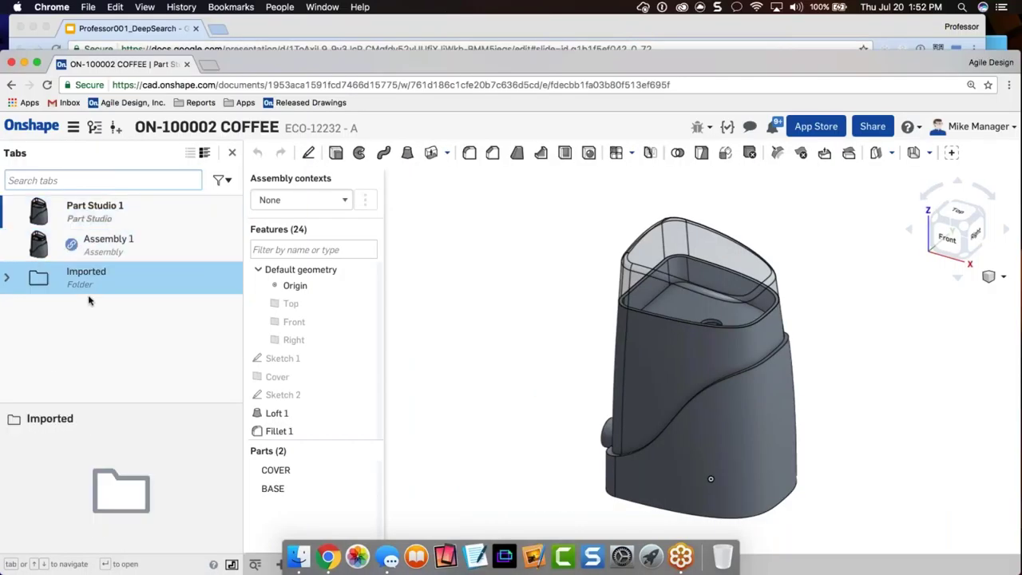
left_click(9, 278)
key("Down")
key("Down")
key("Down")
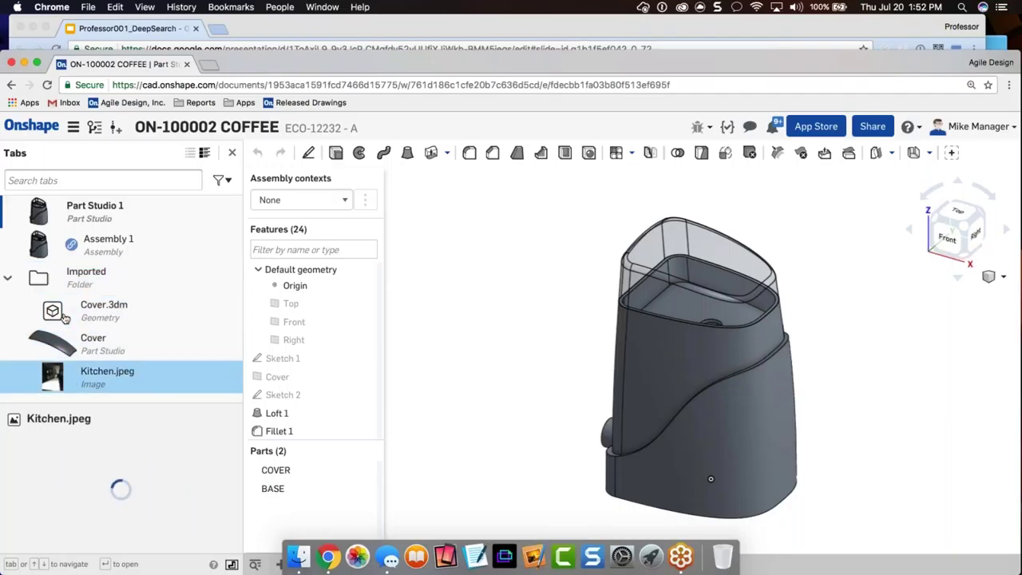
left_click(117, 184)
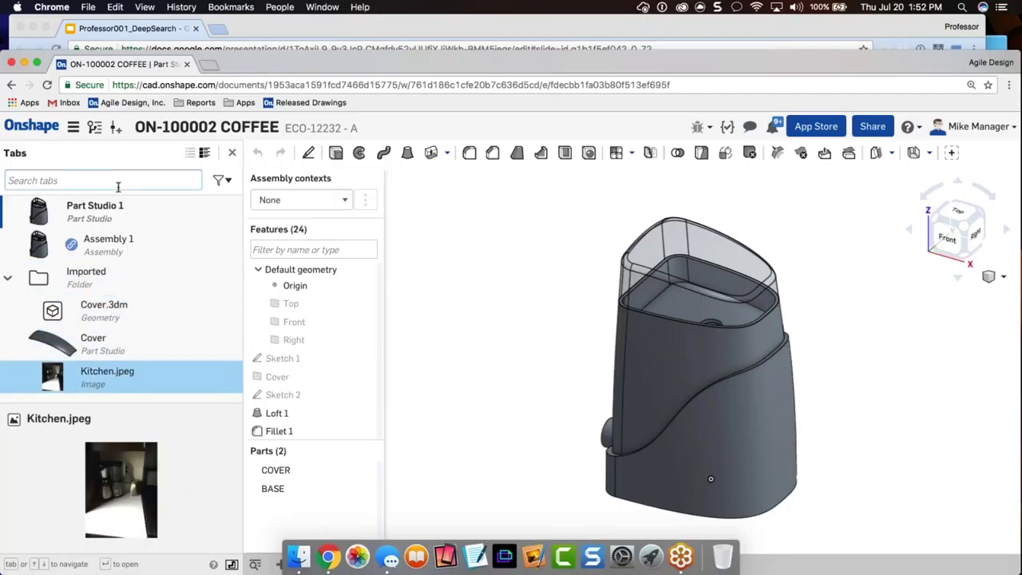
type("3dm")
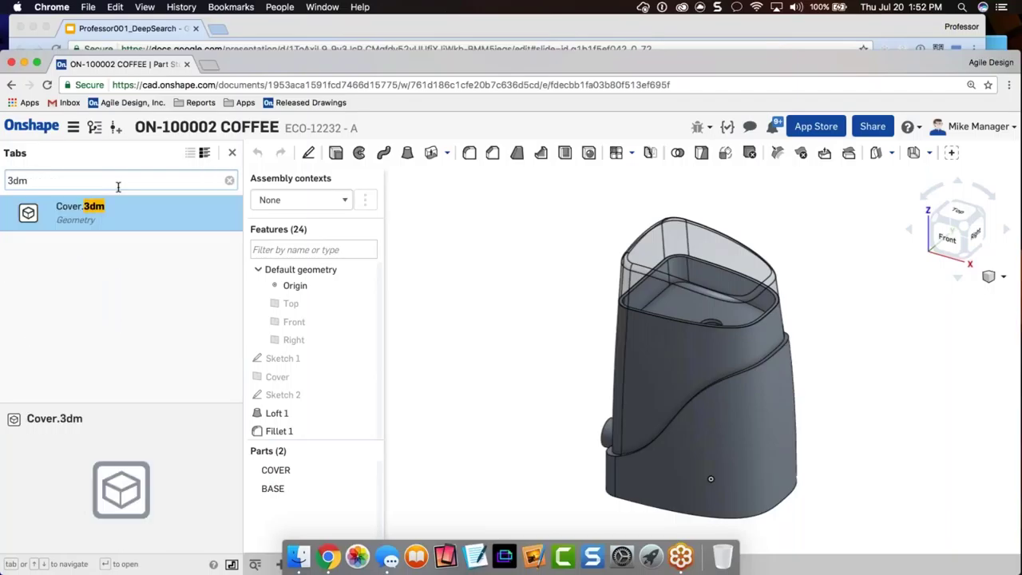
key("BackSpace")
key("BackSpace")
key("BackSpace")
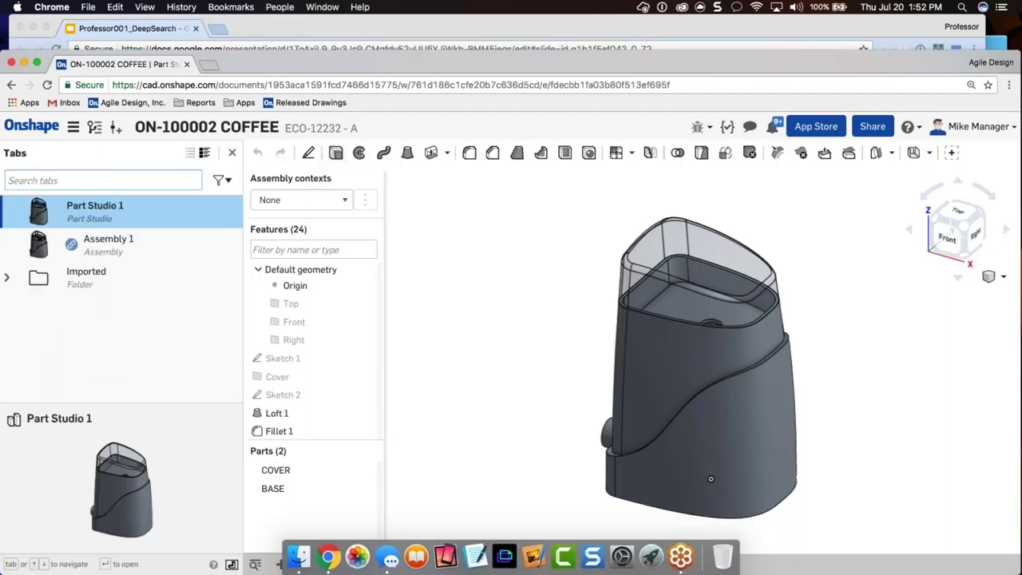
- Try the Geometry and Image tab filters, then remove the filter so every tab is listed
left_click(221, 181)
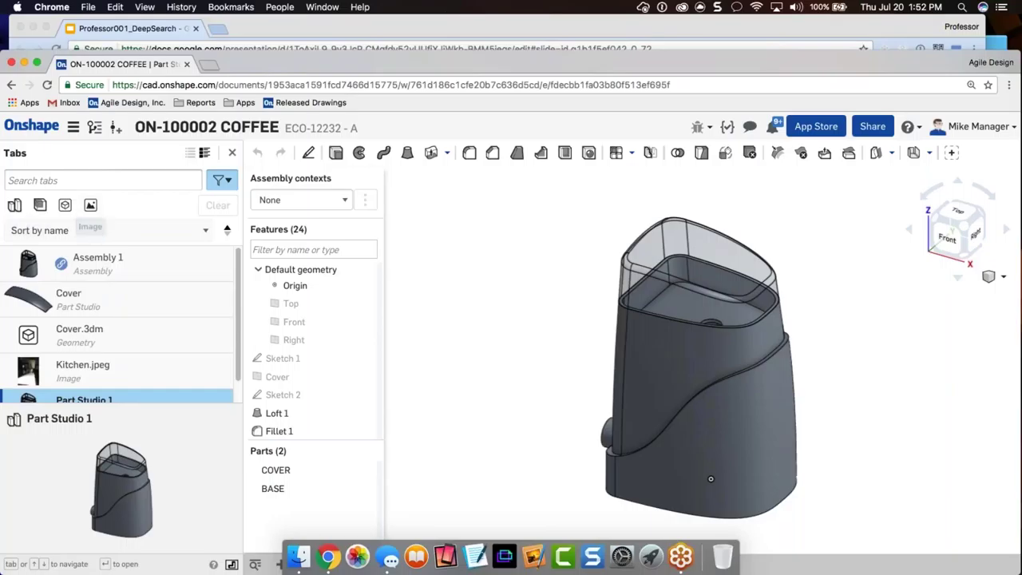
left_click(66, 205)
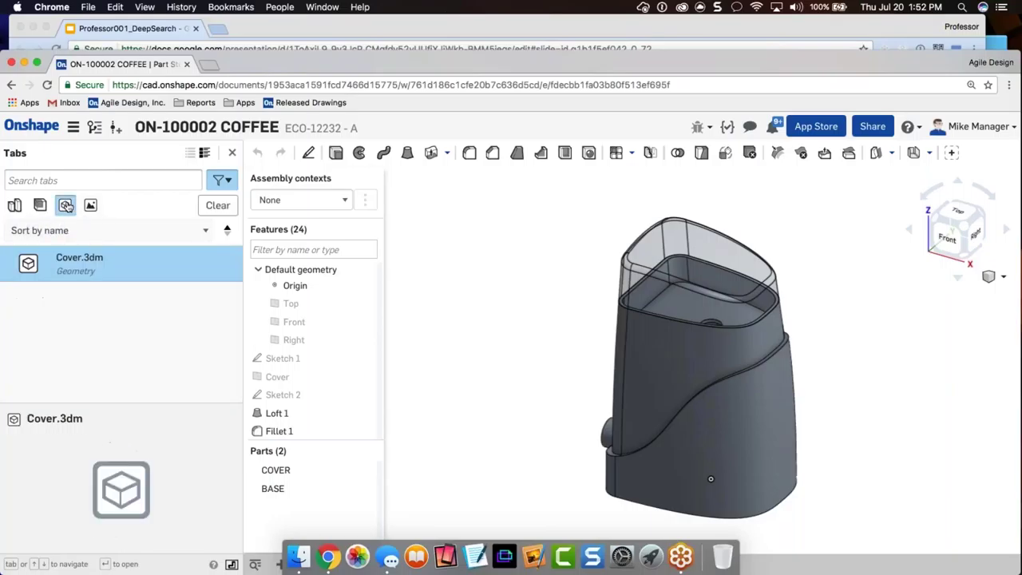
left_click(66, 205)
left_click(90, 205)
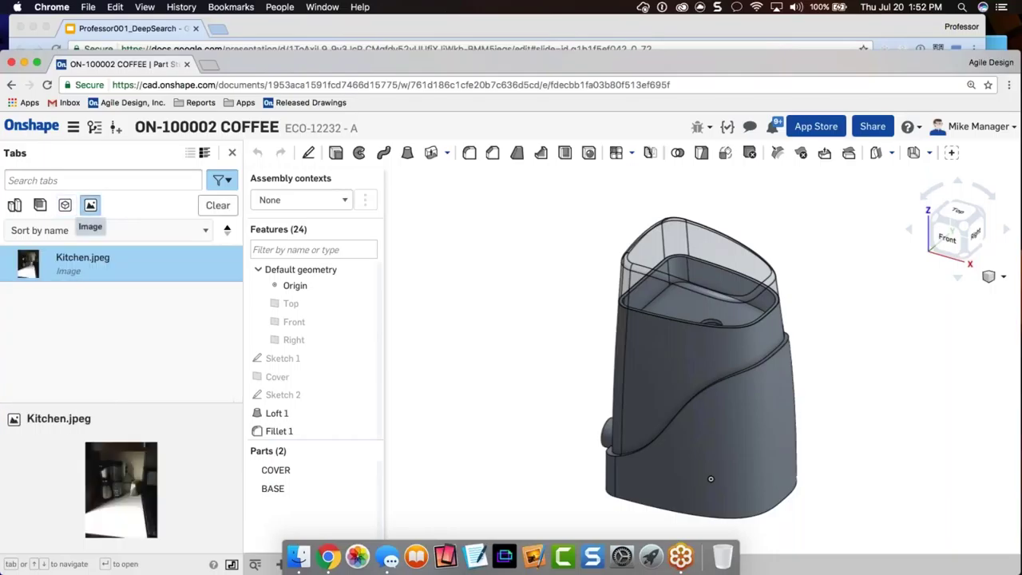
left_click(90, 205)
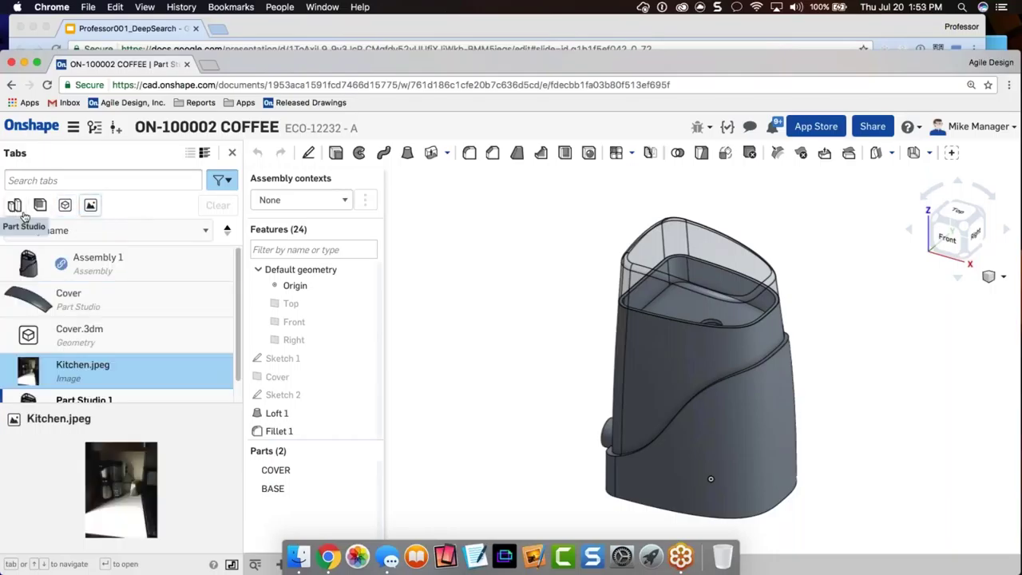
left_click_drag(511, 60, 158, 24)
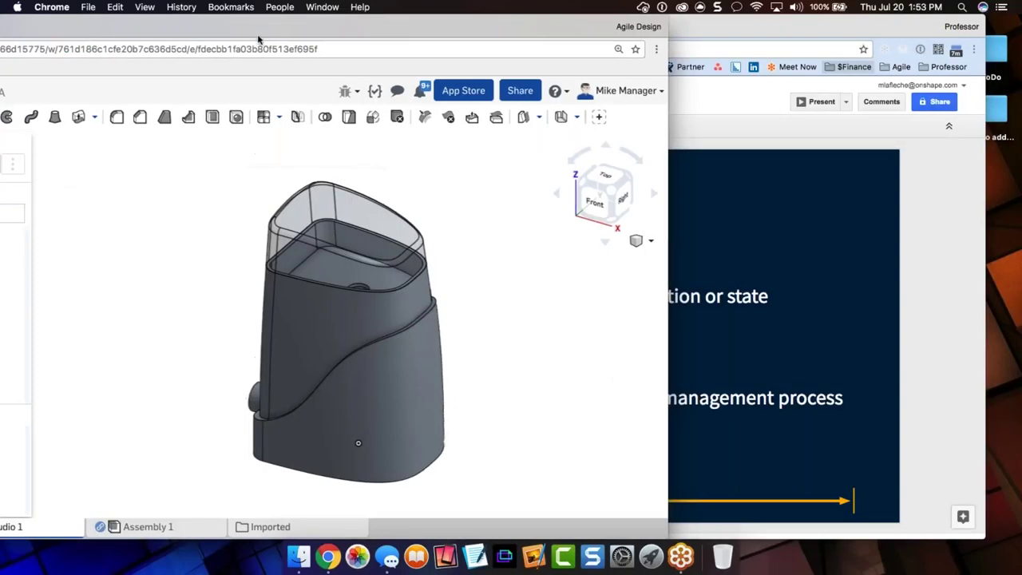
- Sign out and choose the other saved Onshape email address on the sign-in form
left_click(623, 90)
left_click(582, 167)
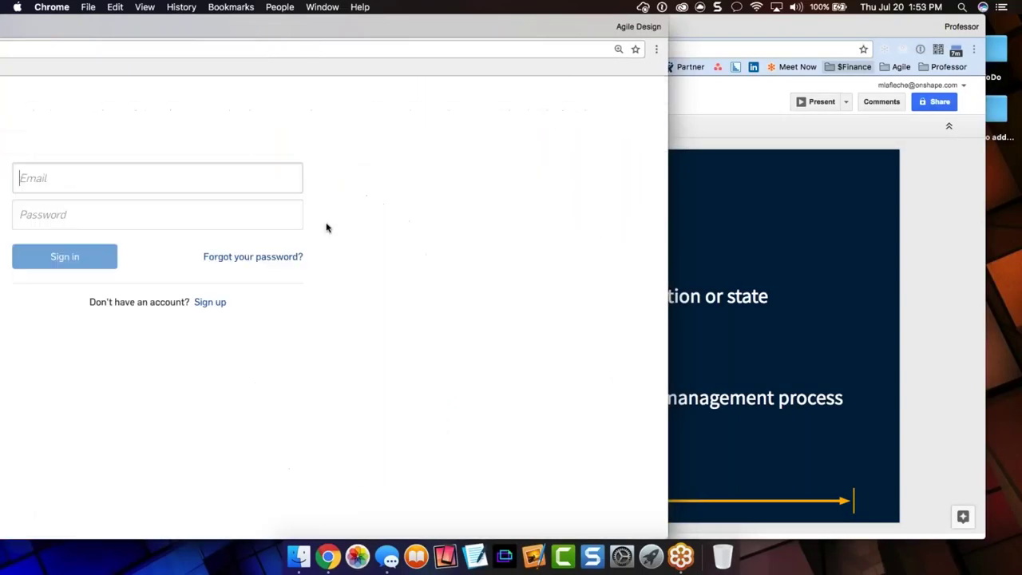
left_click(169, 221)
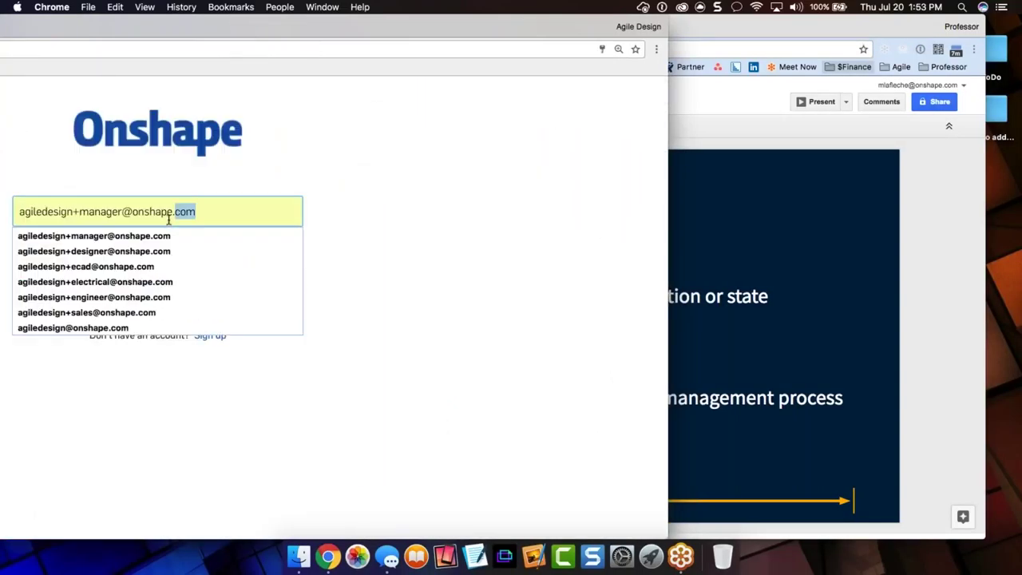
key("super+a")
type("onshap")
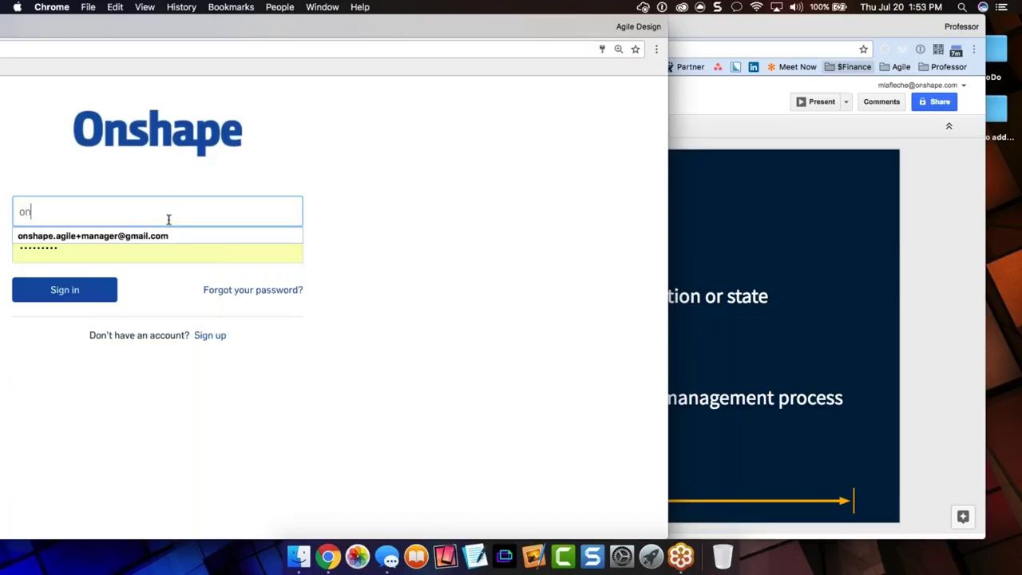
key("Down")
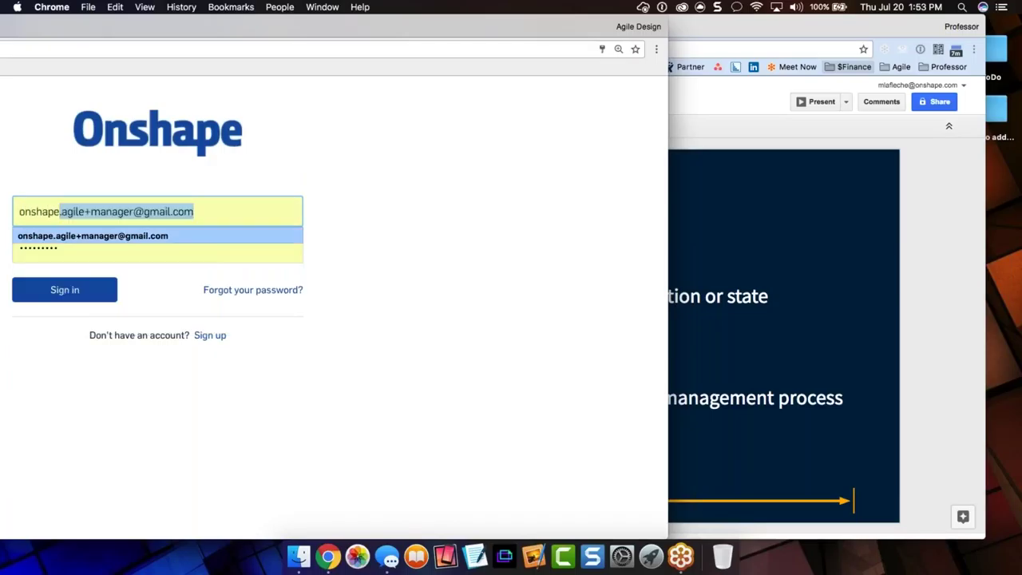
key("Return")
key("Return")
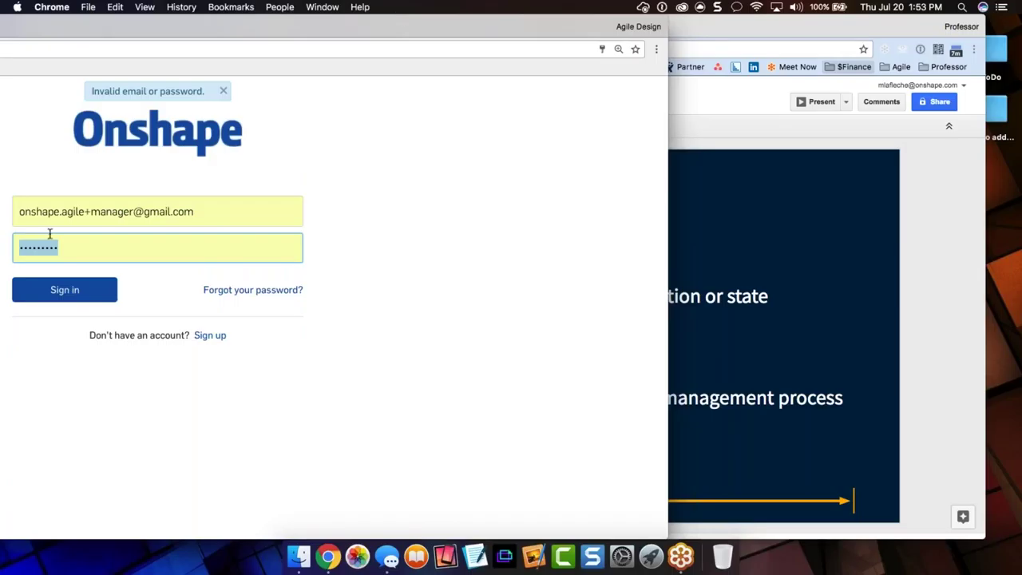
- Re-enter the account password to sign in, then open Edge Powered Industrial Control
key("BackSpace")
type("••")
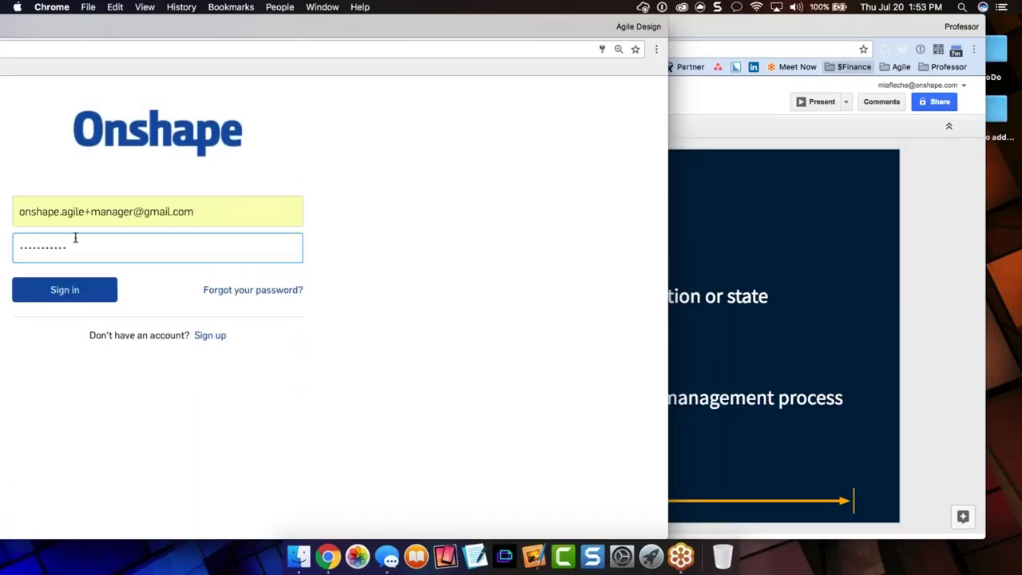
type("•••••••••")
key("Return")
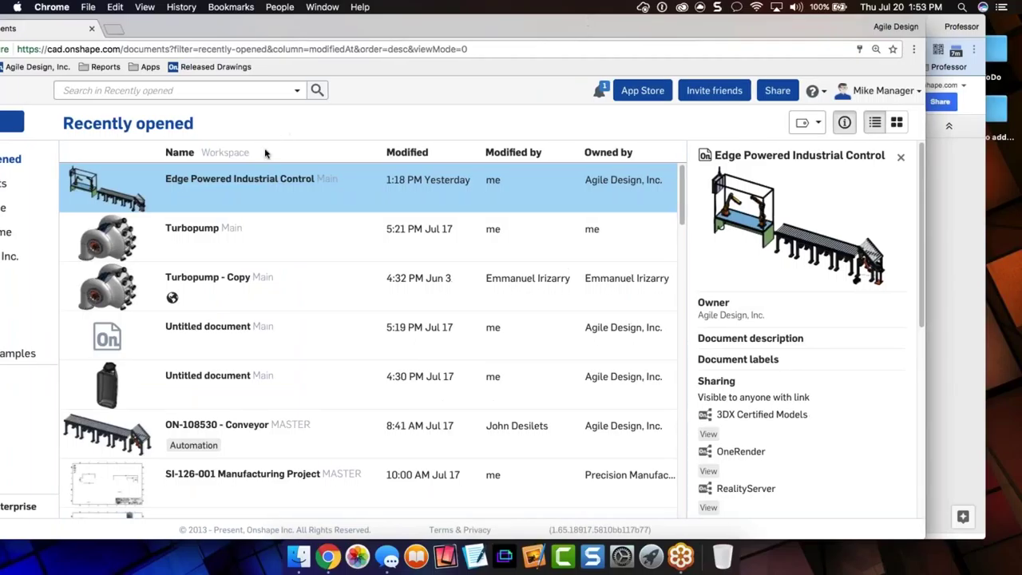
left_click(184, 179)
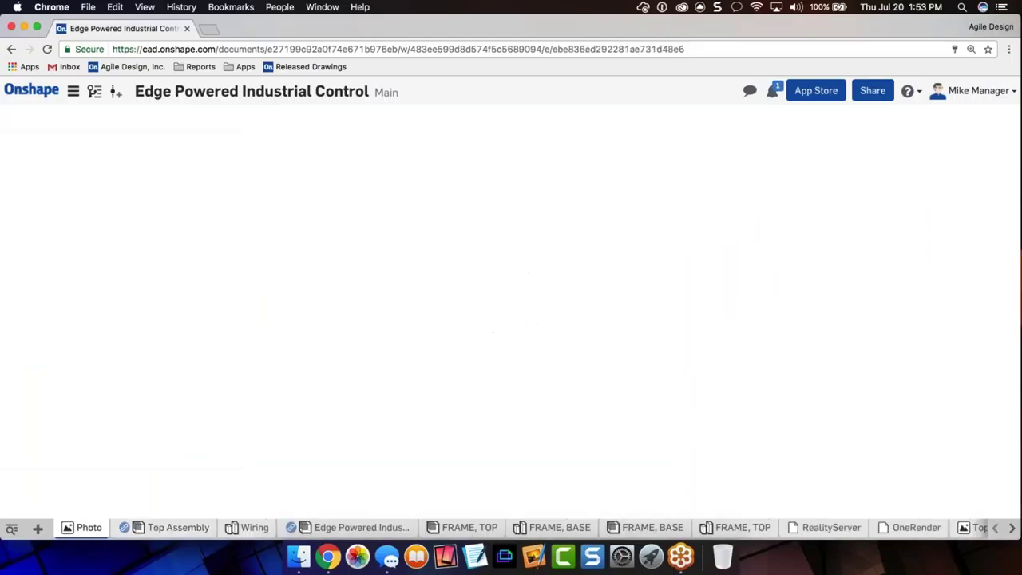
- From the document's tab list, preview Top Assembly and open Top Assembly Rendering.jpg
left_click(11, 528)
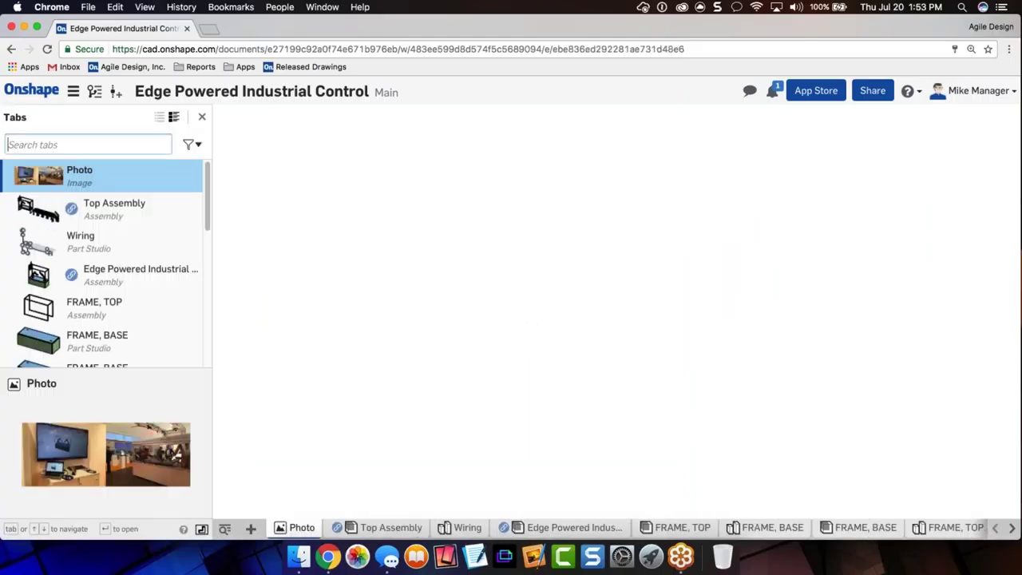
left_click(125, 218)
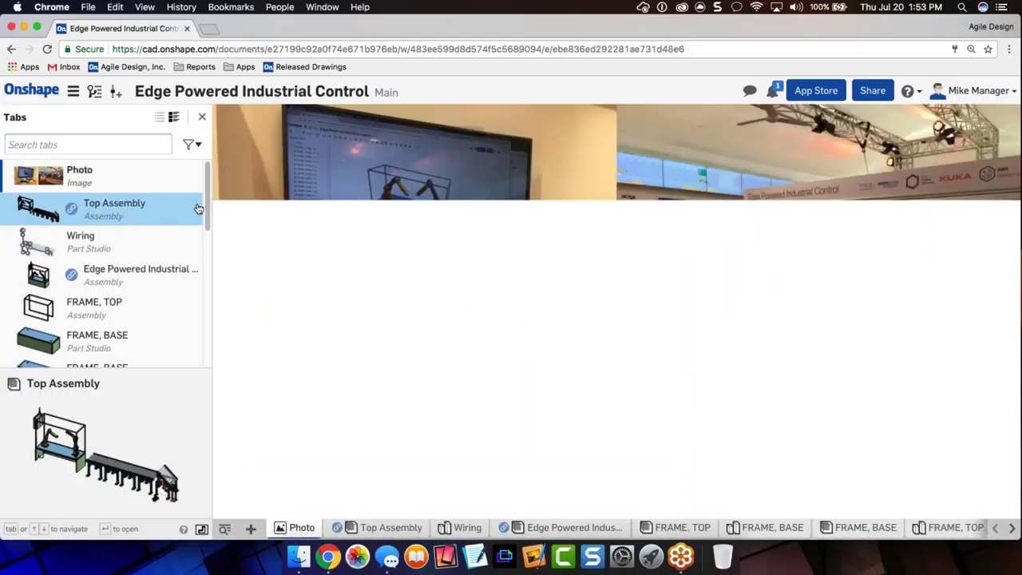
scroll(158, 274, "down", 8)
left_click(158, 274)
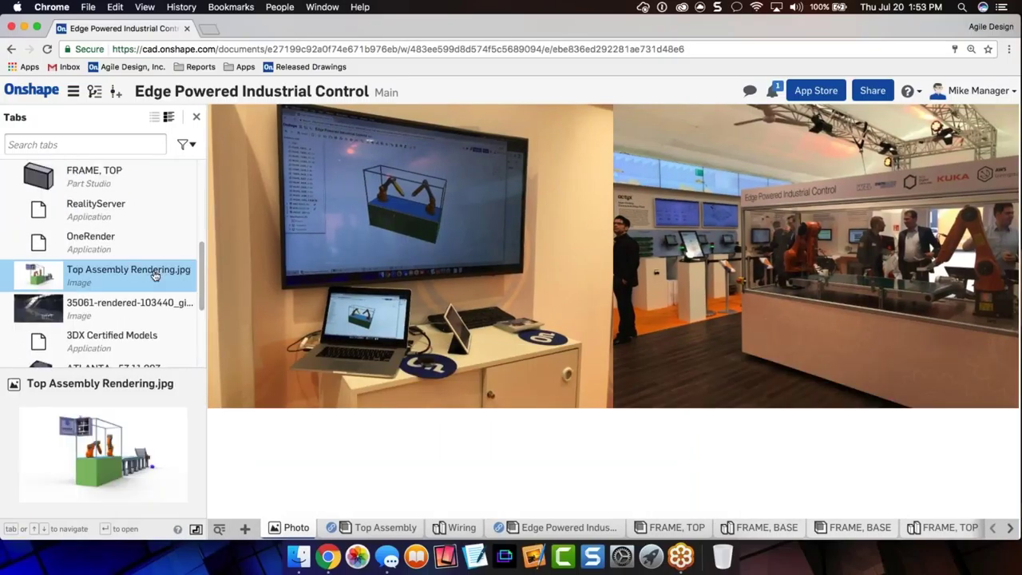
scroll(191, 319, "down", 5)
left_click_drag(200, 348, 199, 188)
- Start a tab search, then detour to the Chrome apps page and back to the document
left_click(108, 142)
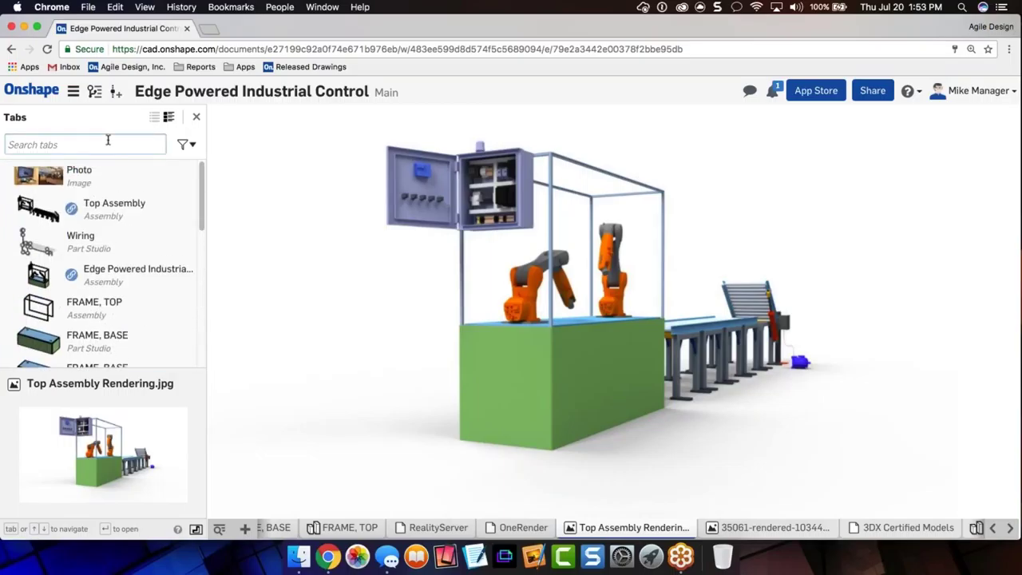
left_click(23, 66)
left_click(11, 49)
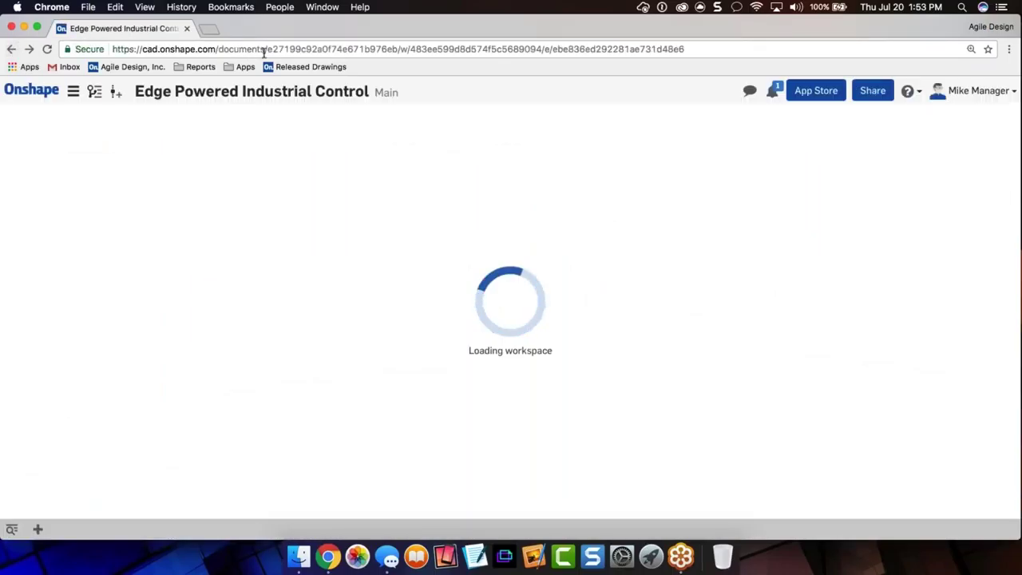
- From Recently opened, open ON-108530 - Conveyor and expand its Assemblies folder in the tab list
left_click(32, 90)
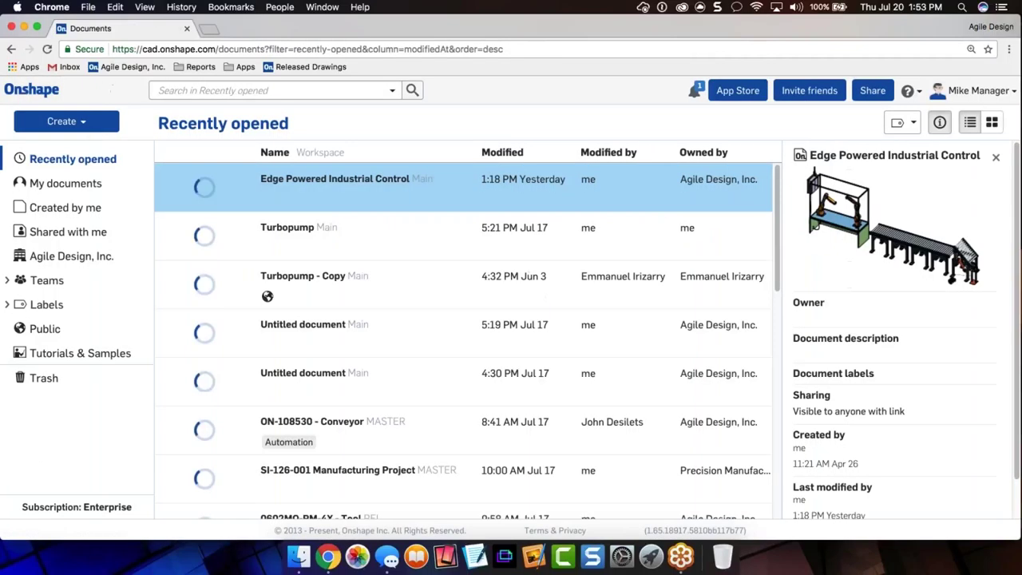
scroll(424, 324, "down", 3)
left_click(462, 310)
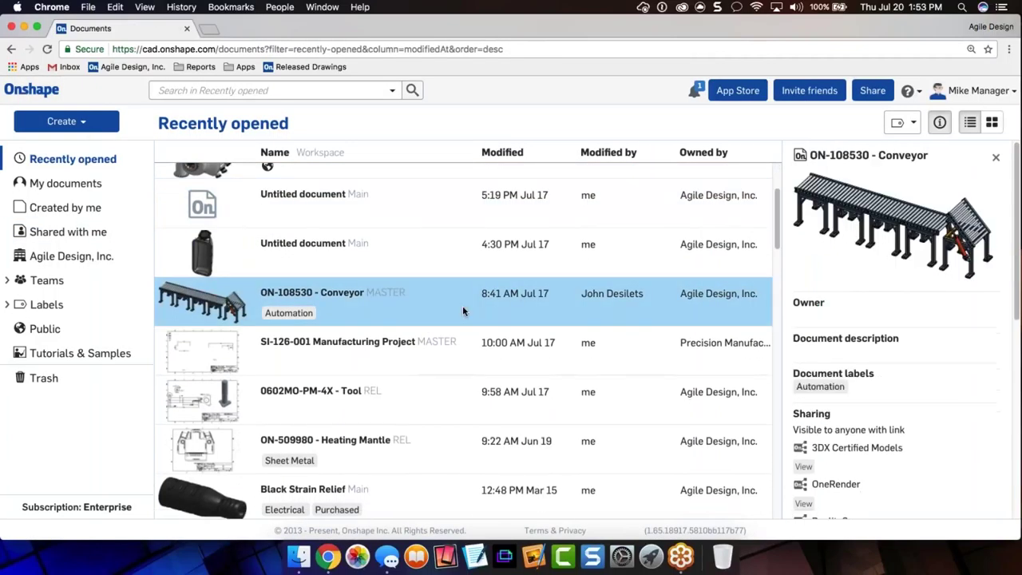
double_click(462, 310)
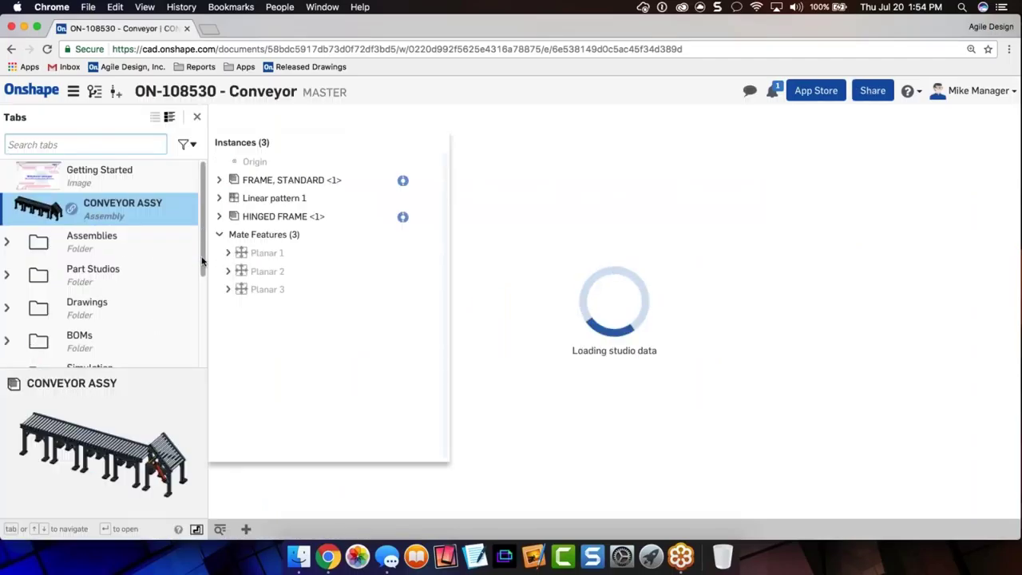
scroll(202, 261, "down", 4)
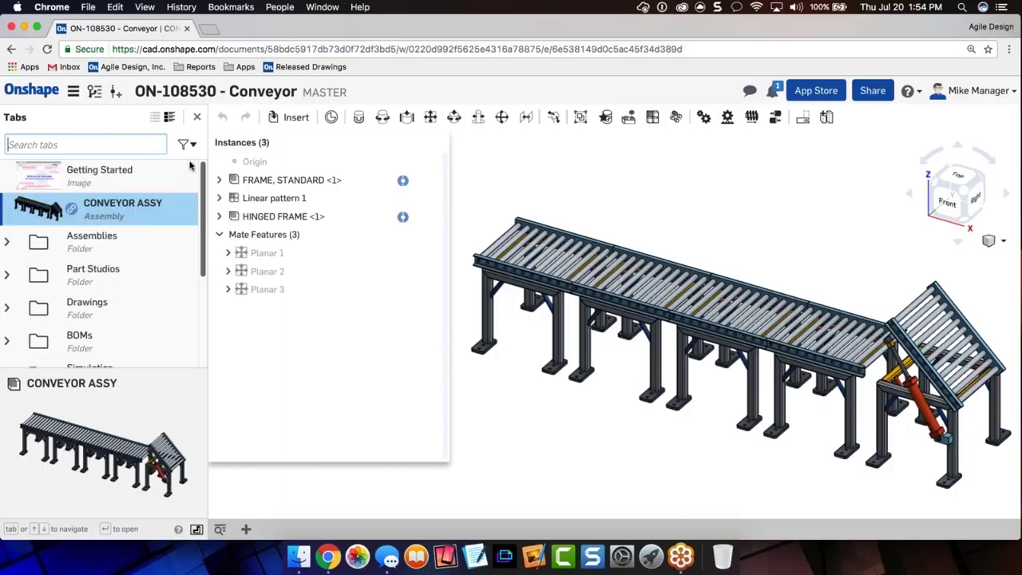
left_click(7, 243)
- Collapse the Assemblies folder and toggle the Part Studios folder open and closed
left_click(8, 243)
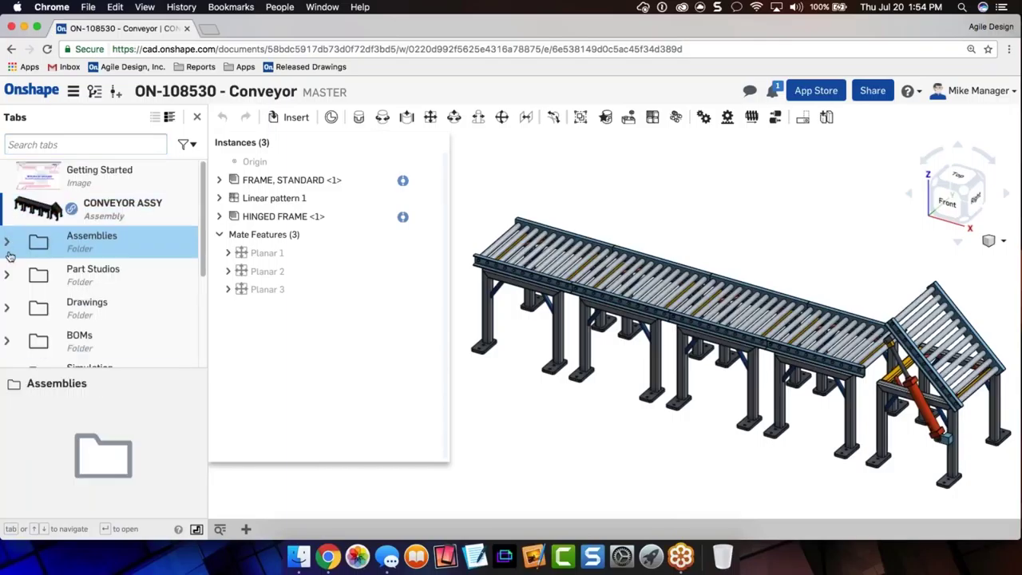
left_click(7, 274)
left_click(7, 274)
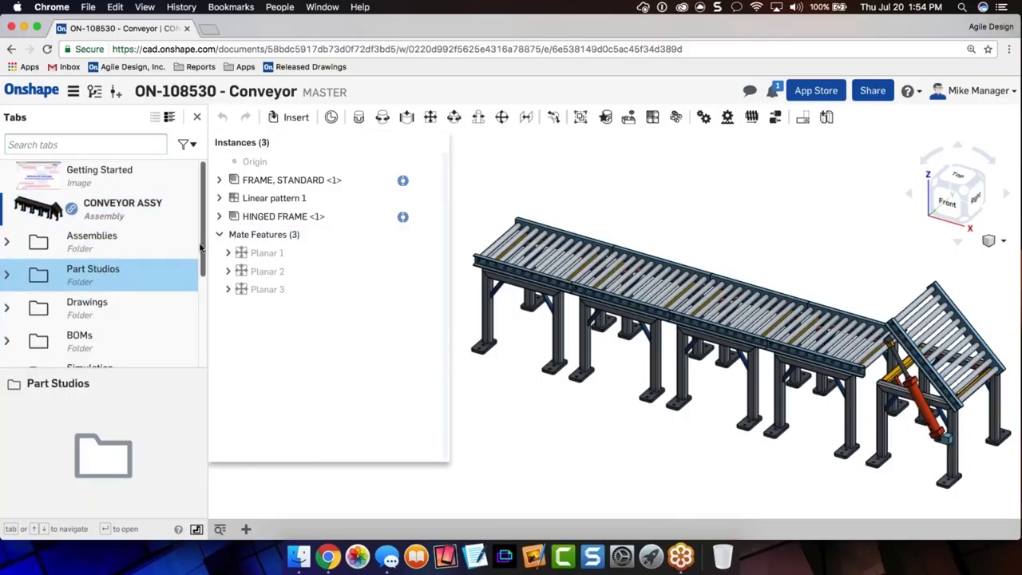
scroll(16, 239, "down", 2)
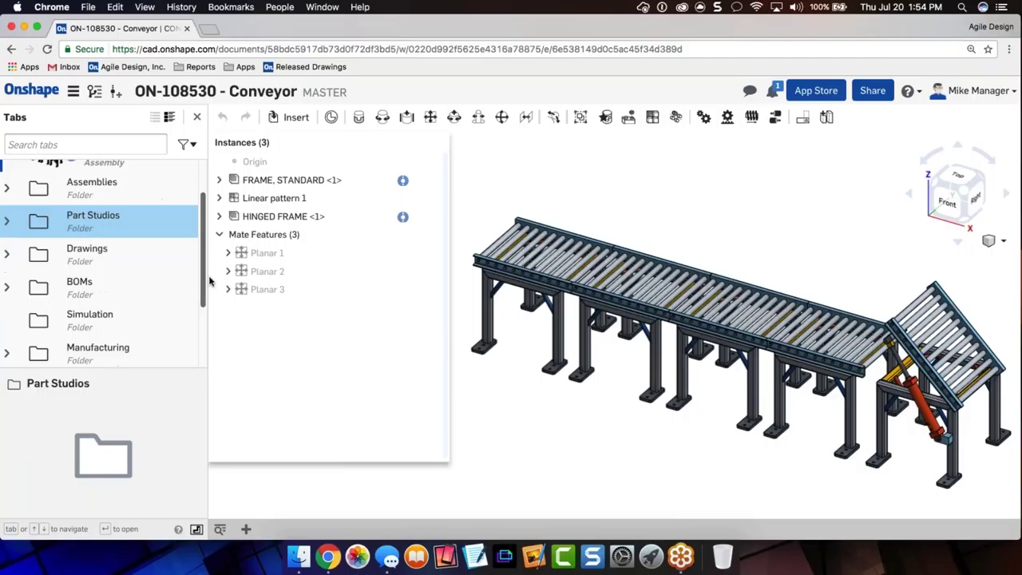
left_click(7, 215)
left_click(7, 216)
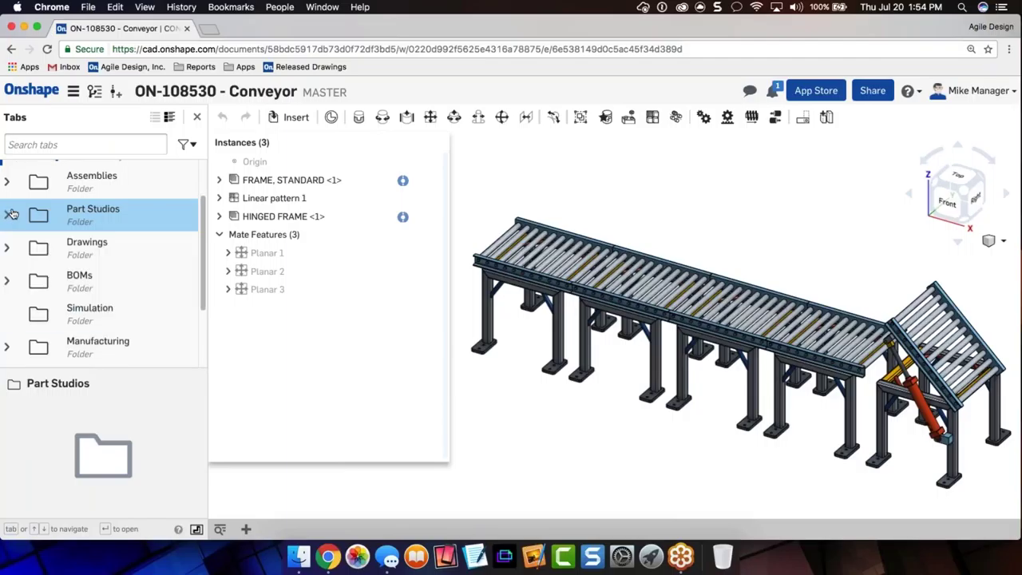
- Expand the Drawings folder and preview the CONVEYOR ASSY and FRAME drawings
left_click(9, 250)
scroll(12, 252, "down", 3)
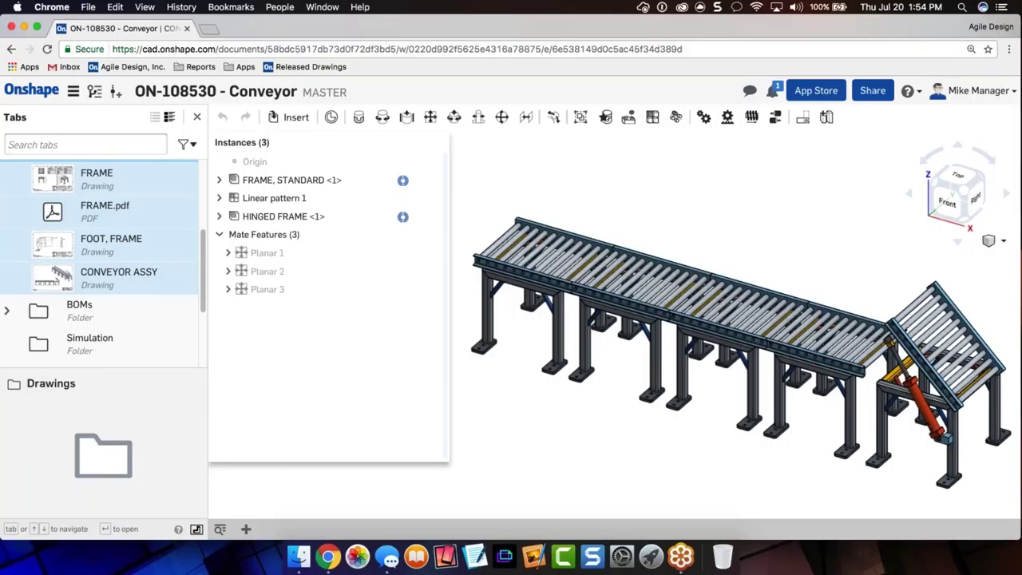
left_click(123, 281)
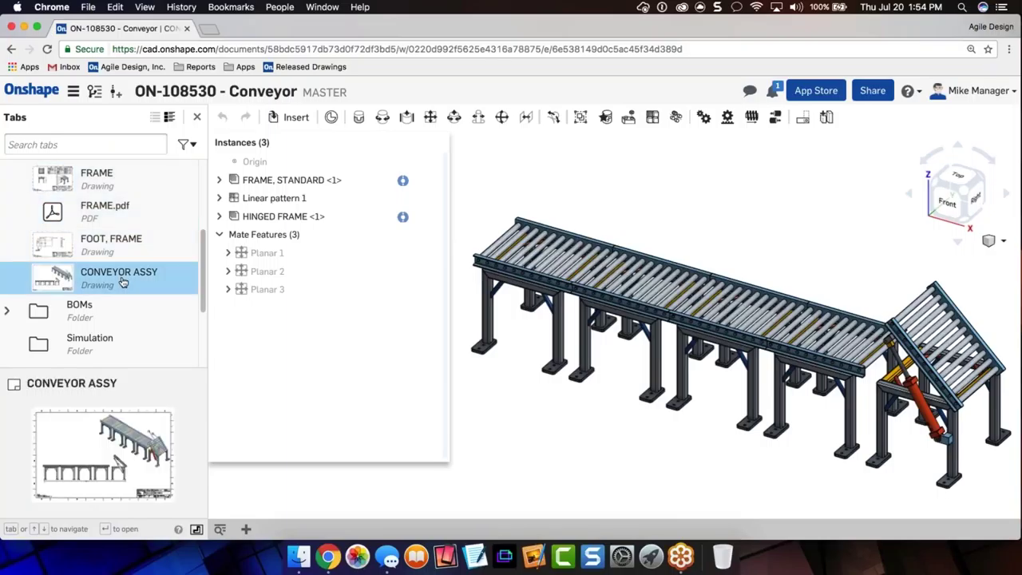
left_click(130, 184)
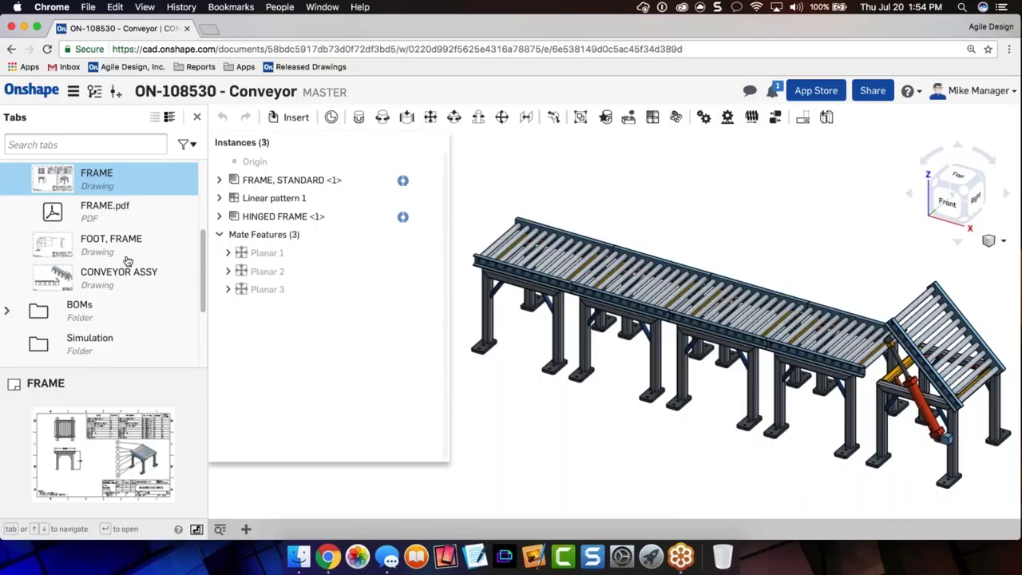
- Expand the BOMs folder and preview the BOM ON-108541 application tab
scroll(127, 261, "down", 1)
scroll(126, 261, "down", 1)
left_click(8, 269)
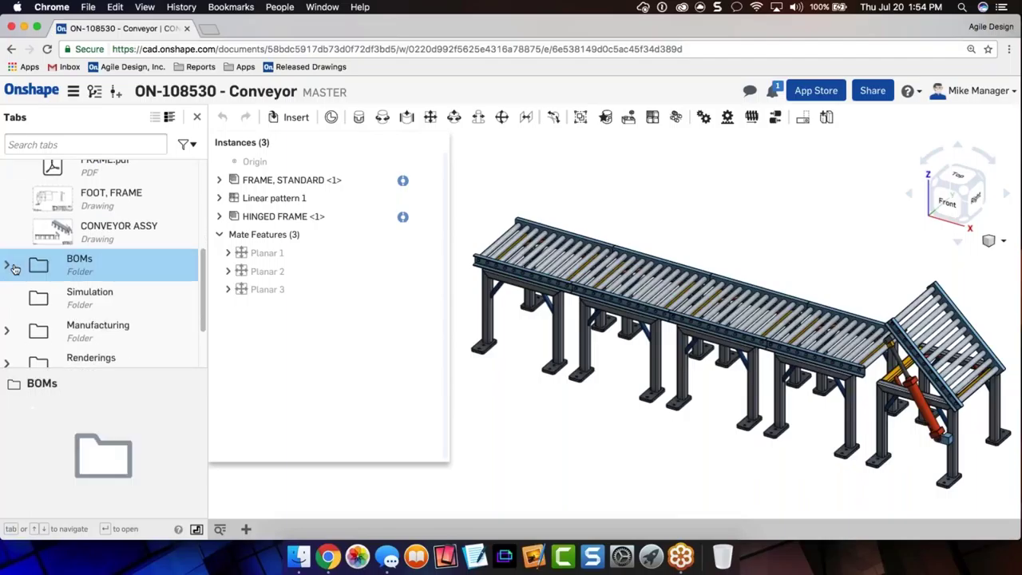
left_click(132, 300)
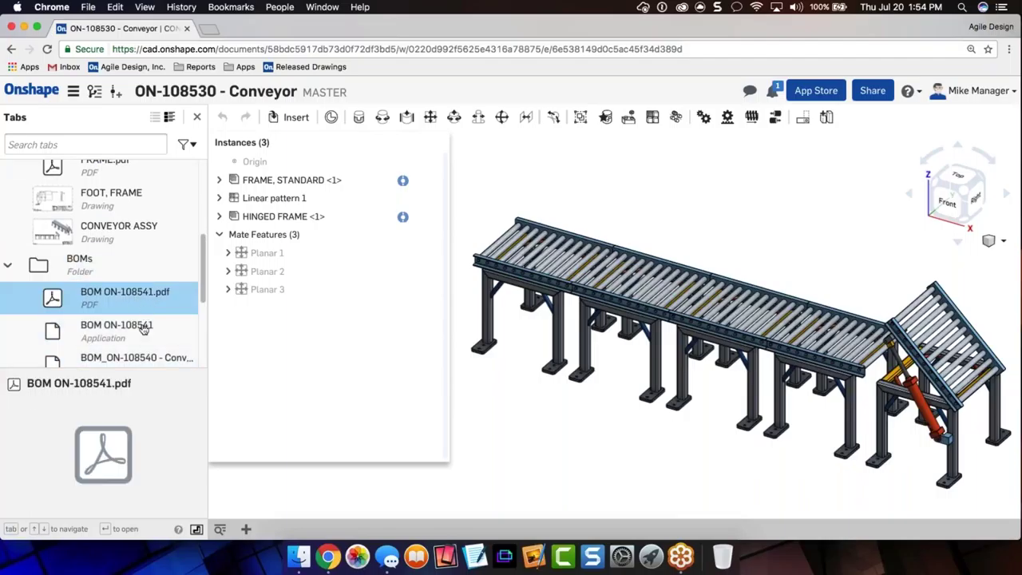
left_click(143, 326)
scroll(143, 326, "down", 4)
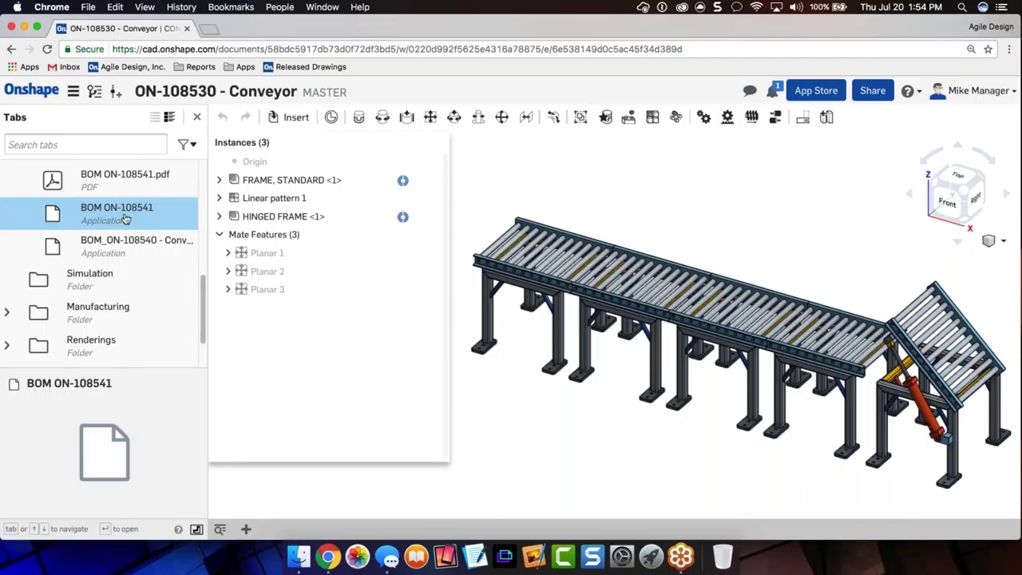
- Filter tabs by 'bom', open BOM ON-108541 and BOM_ON-108540, then head back to the documents list
key("Tab")
type("bom")
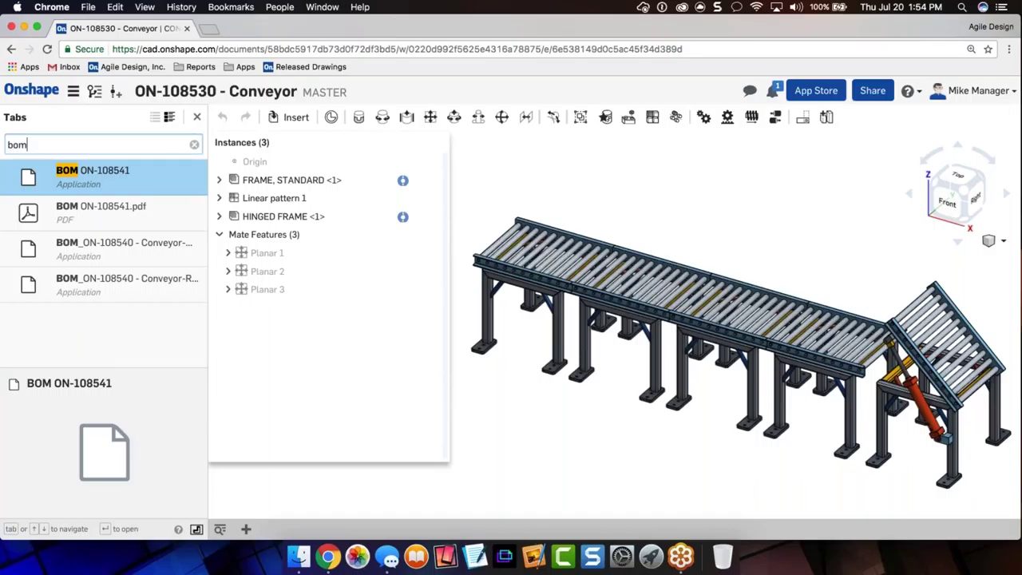
left_click(125, 192)
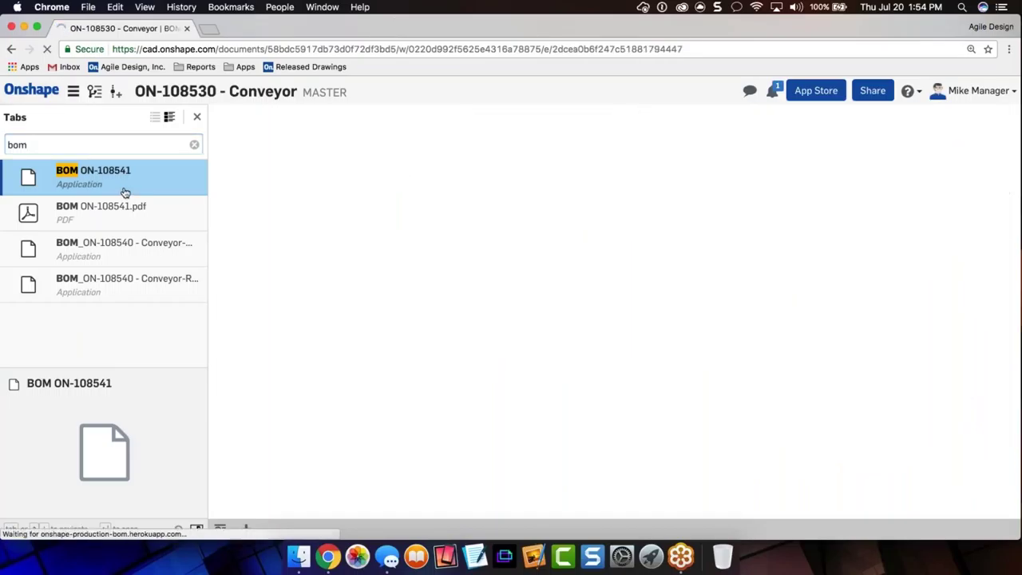
left_click(118, 249)
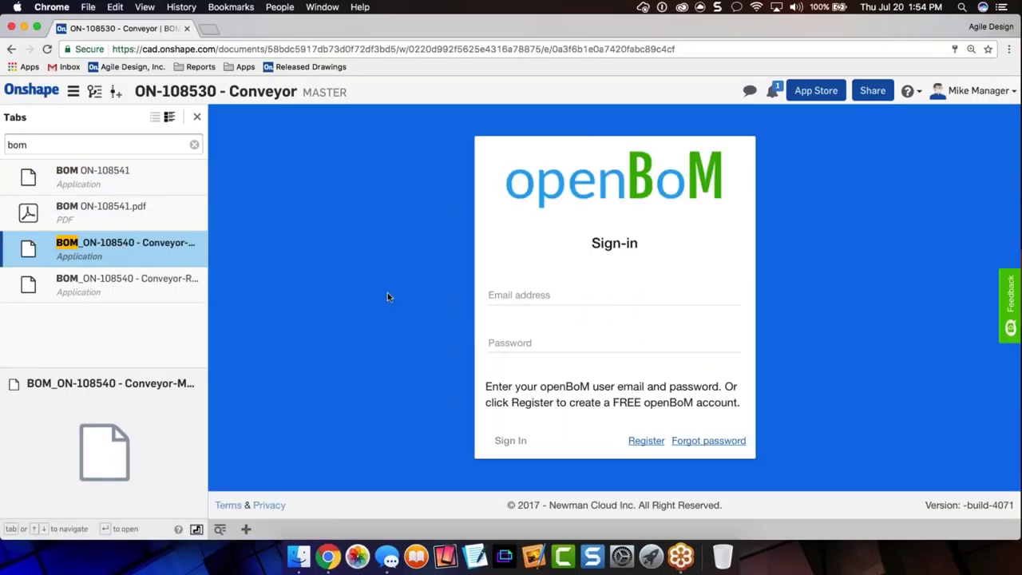
left_click(31, 89)
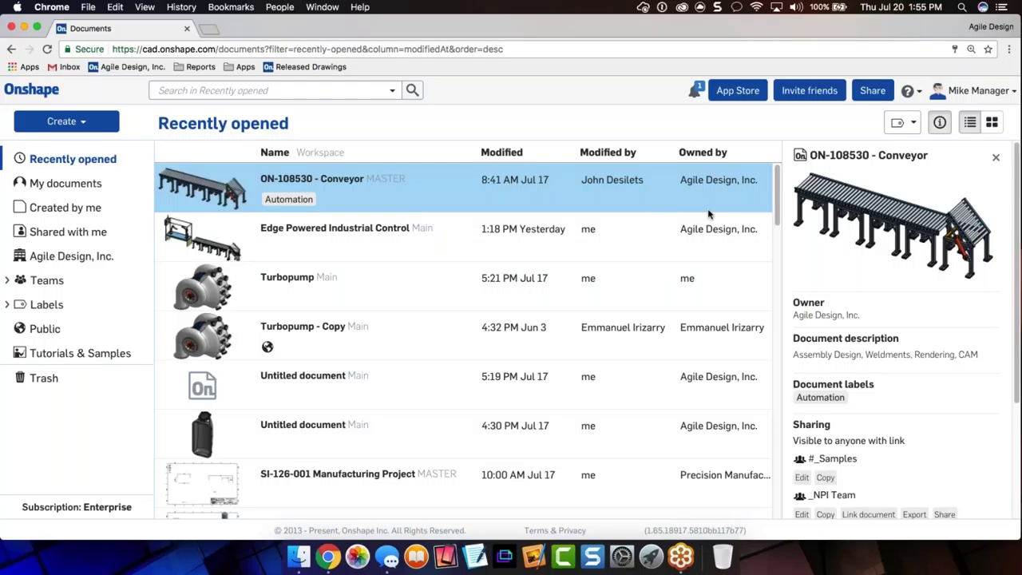
left_click(237, 90)
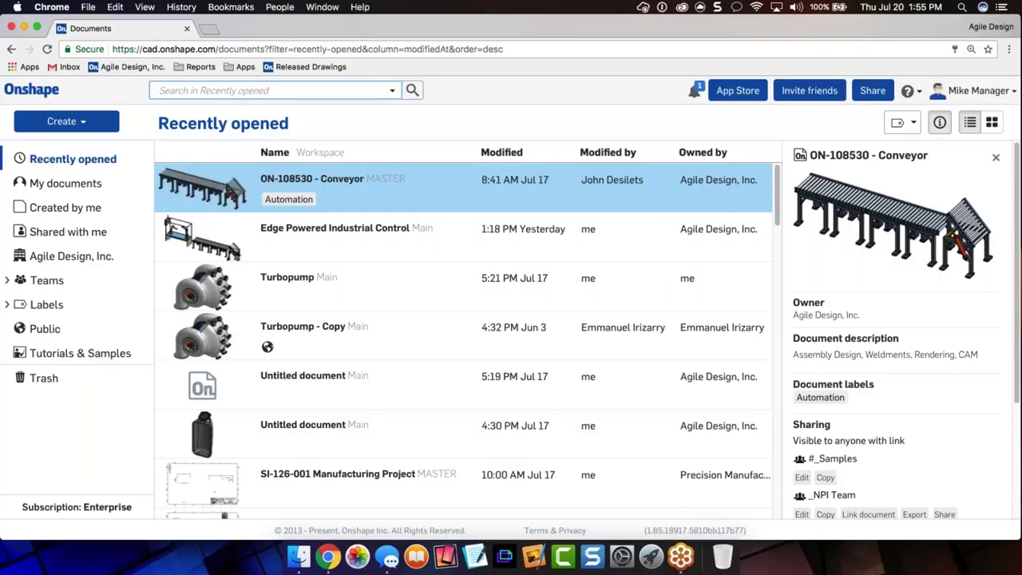
left_click(391, 92)
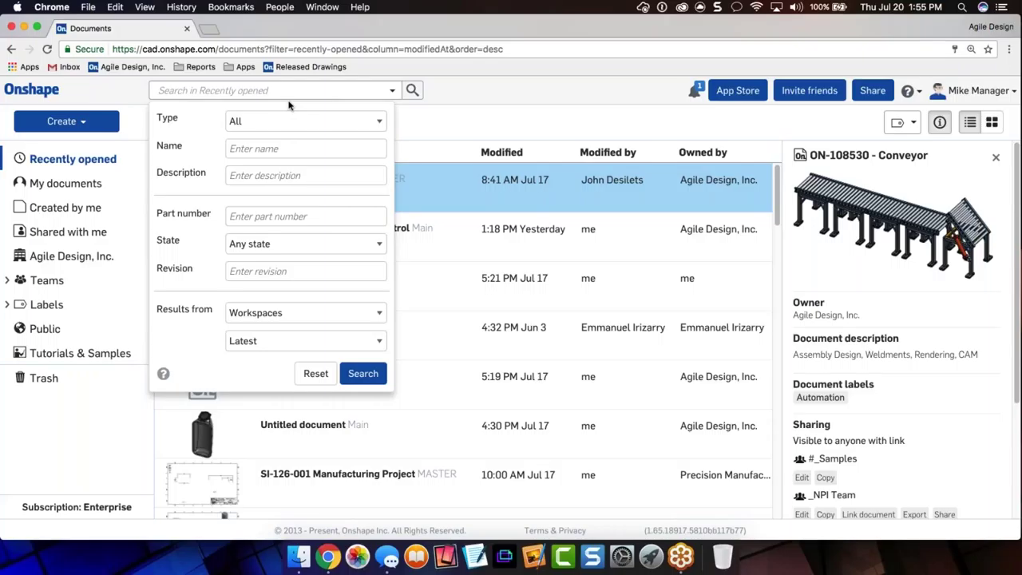
left_click(297, 318)
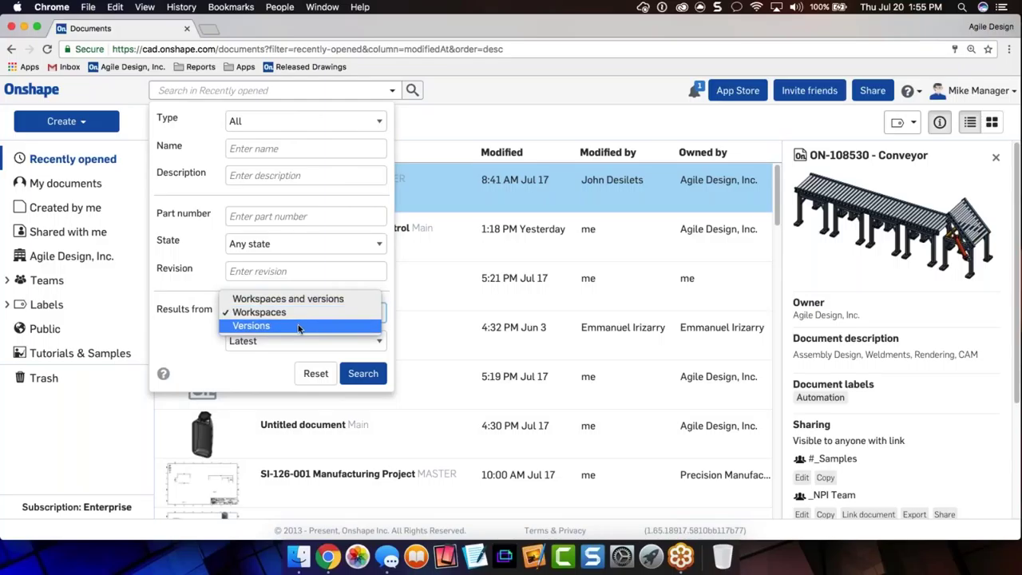
left_click(332, 8)
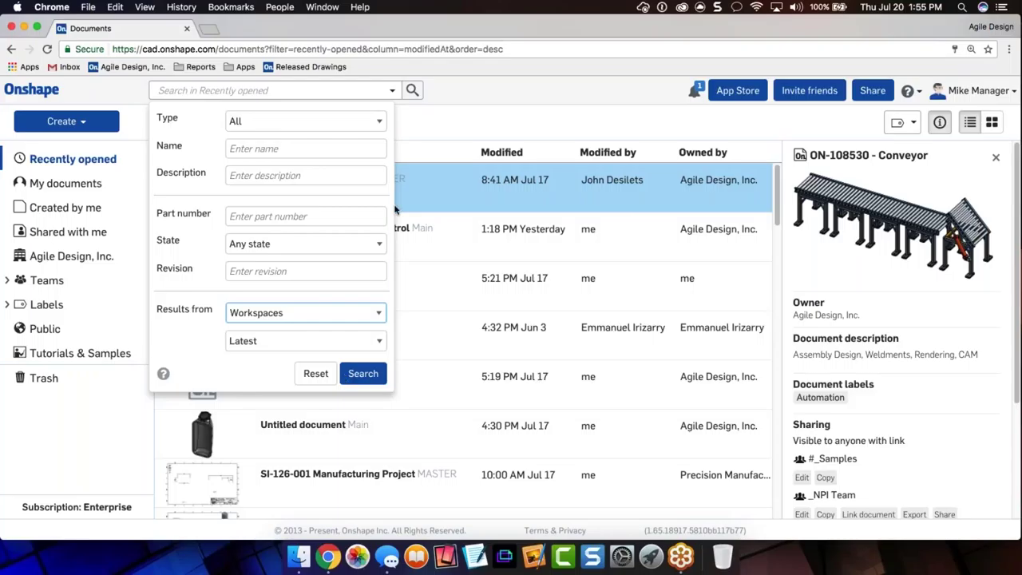
left_click(407, 109)
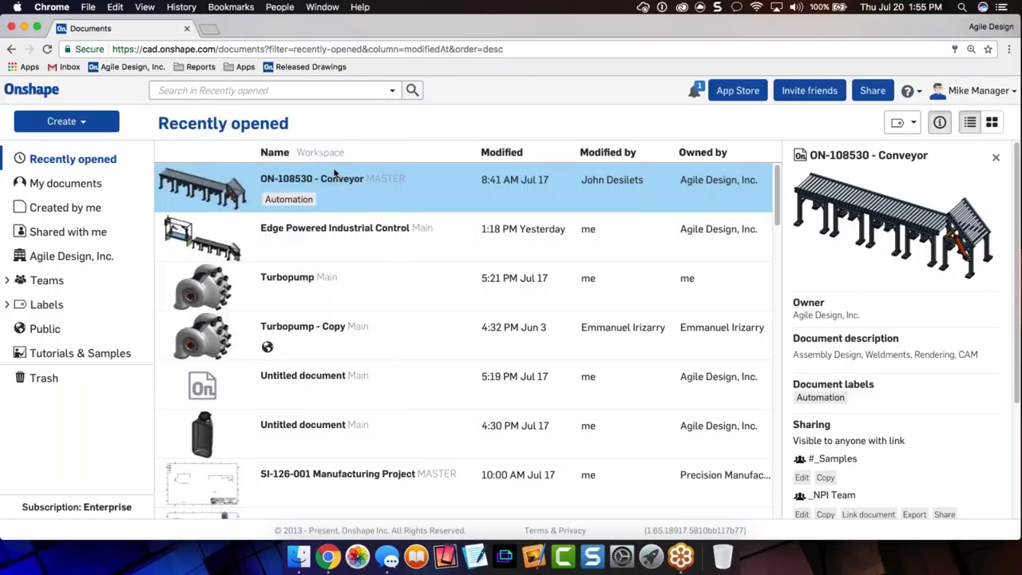
left_click(399, 183)
left_click(336, 175)
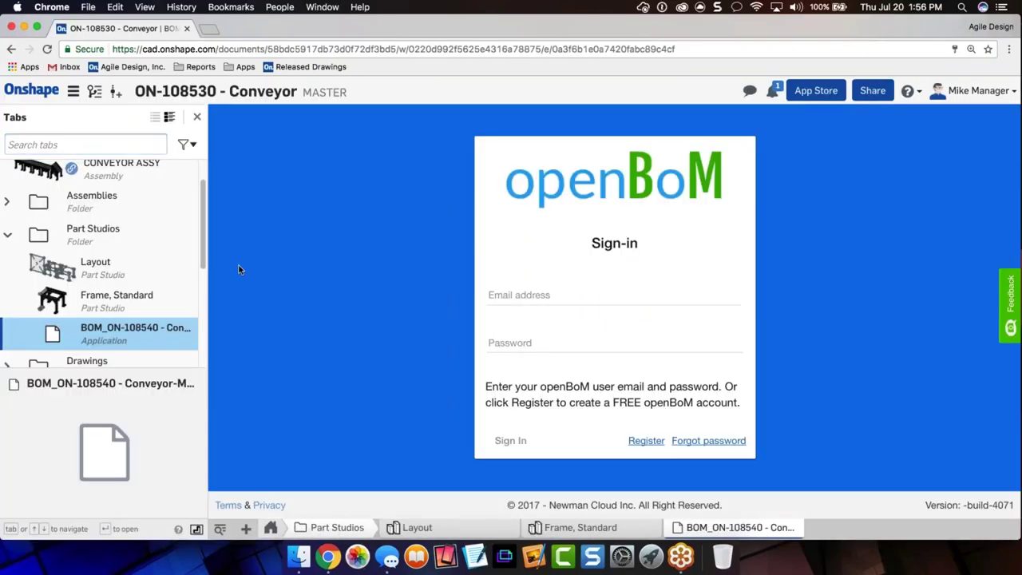
- Go through the Layout tab to the Frame, Standard Part Studio and bring up its tab menu
left_click(423, 527)
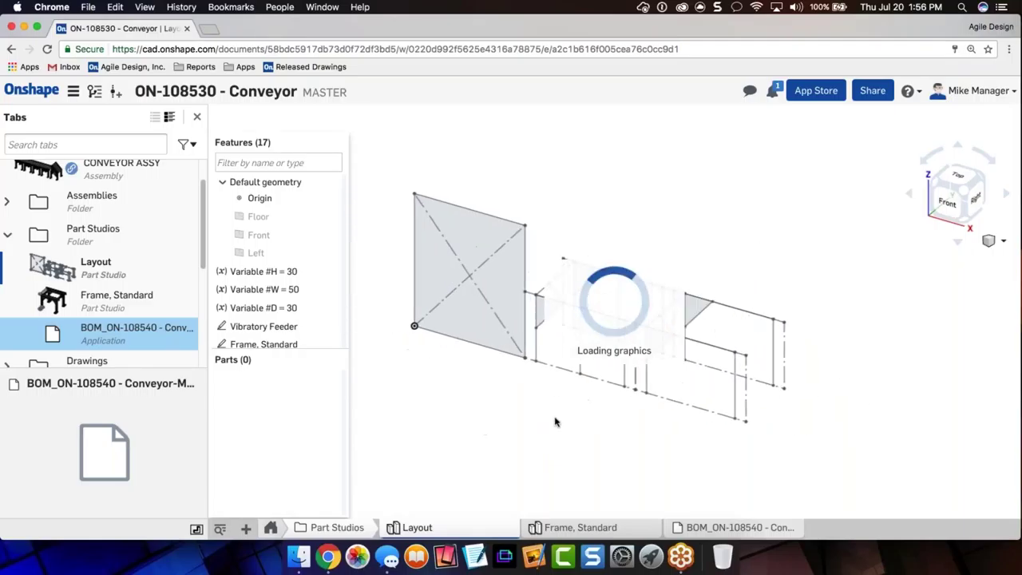
left_click(581, 527)
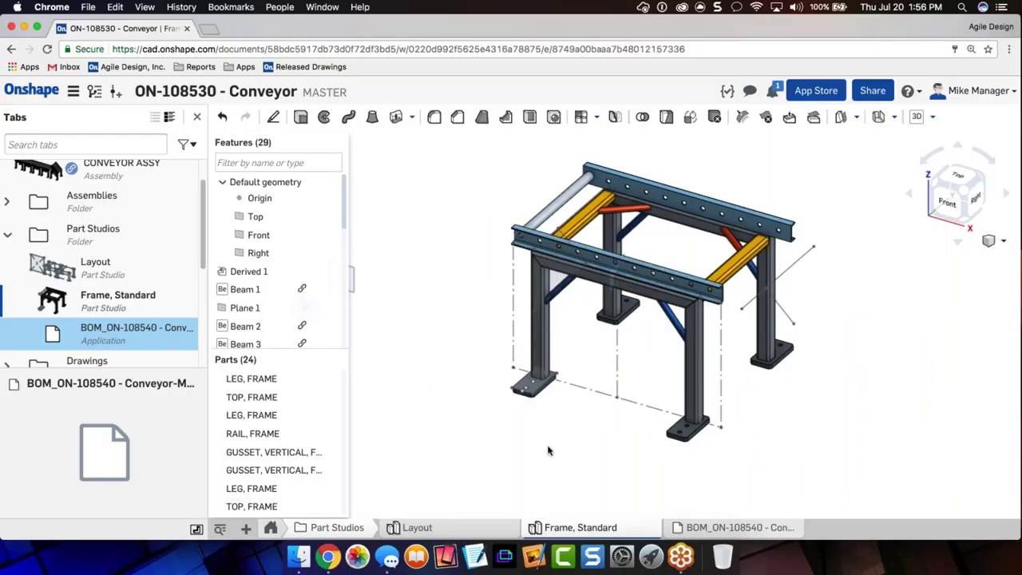
right_click(563, 528)
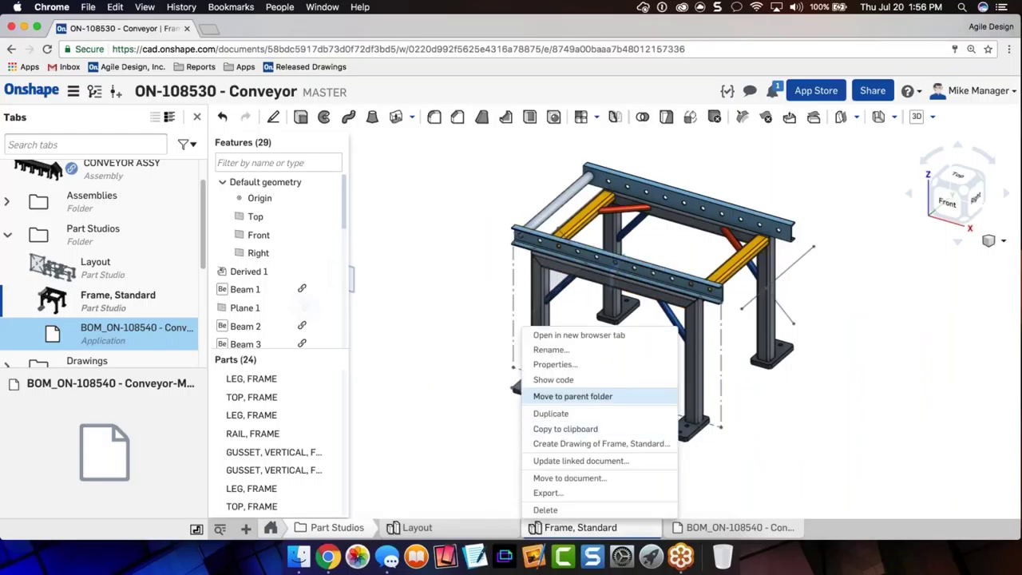
- Start moving Frame, Standard to another document, review the referenced tabs, then cancel
left_click(559, 478)
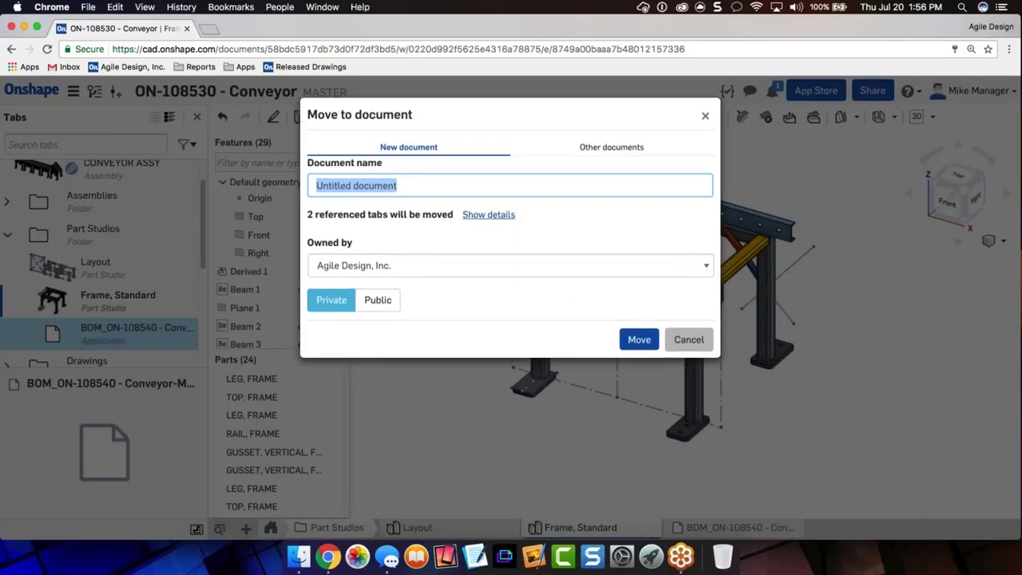
left_click(489, 214)
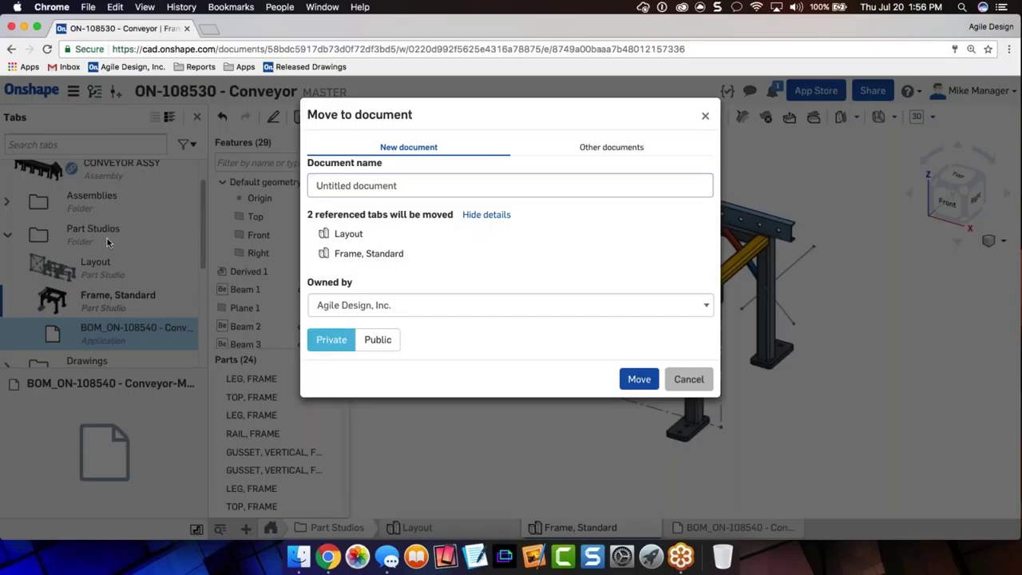
key("super+equal")
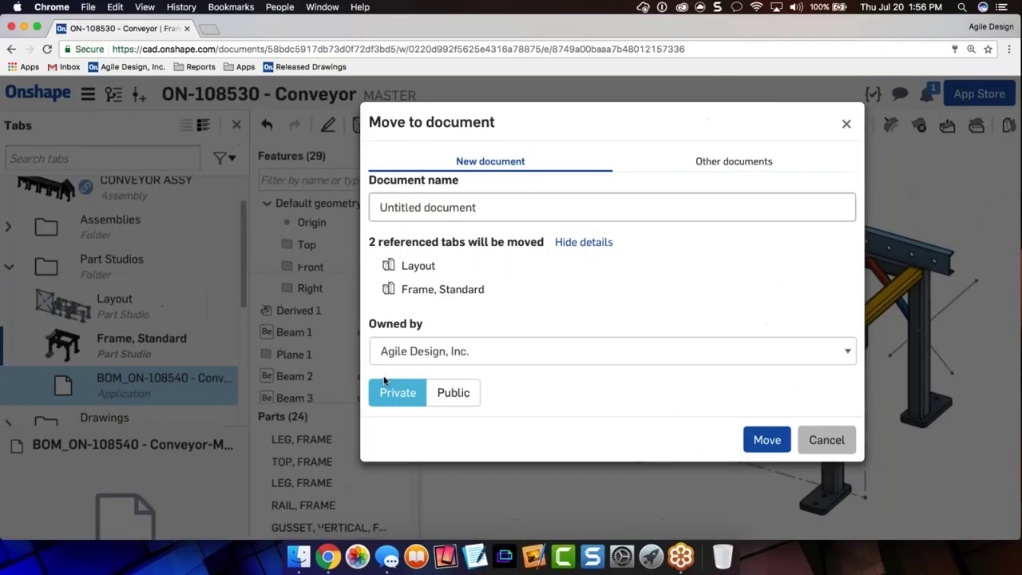
key("super+minus")
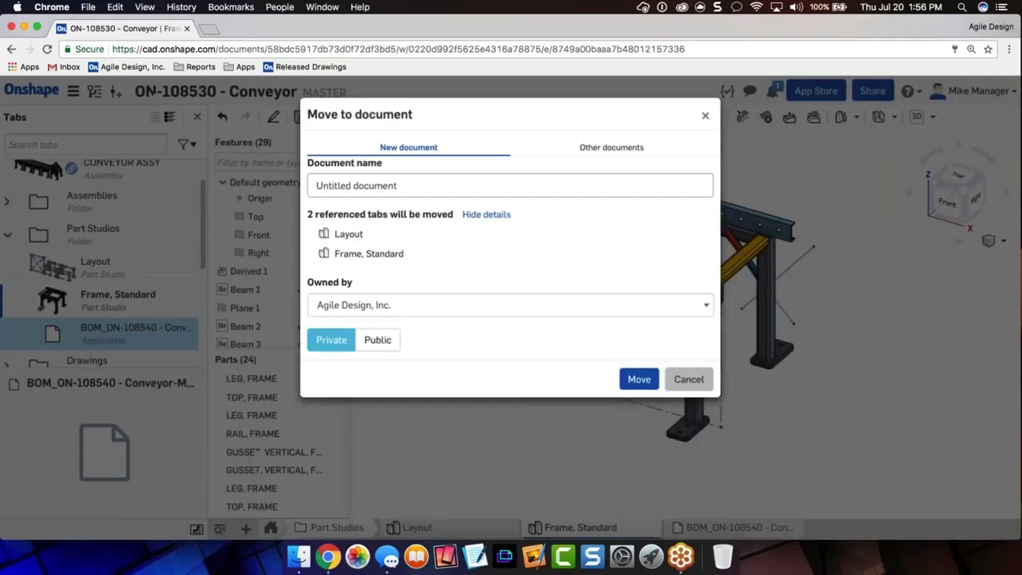
left_click(685, 377)
- Try moving Frame, Standard into the existing Edge Powered Industrial Control document as version V12
right_click(591, 528)
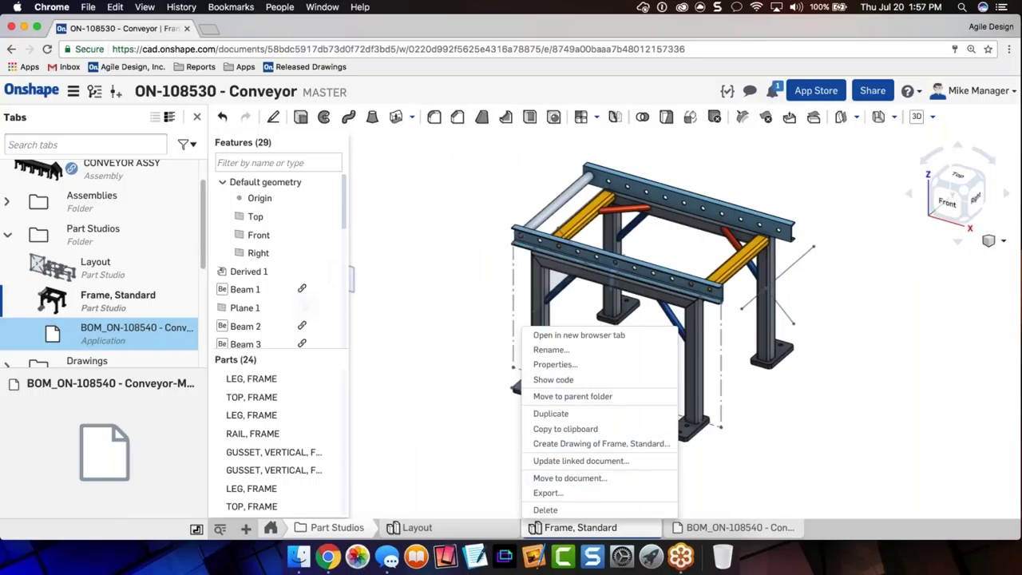
left_click(580, 478)
left_click(602, 146)
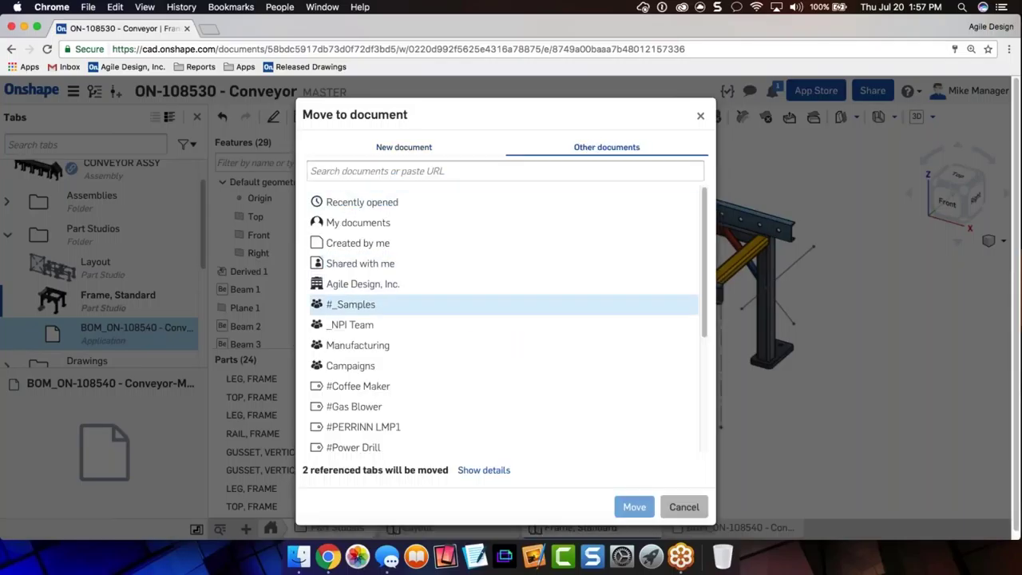
left_click(363, 283)
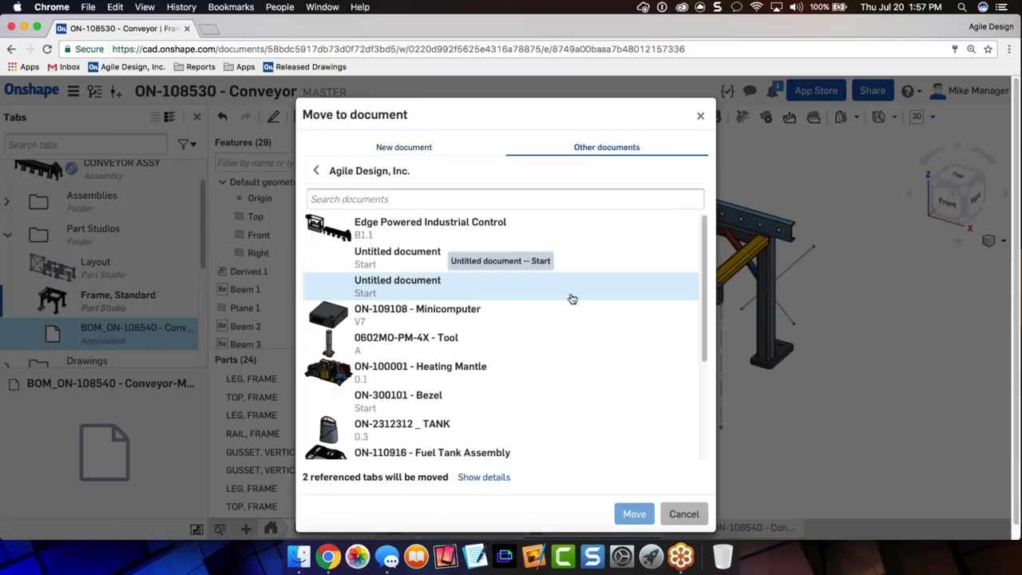
left_click(472, 231)
type("V12")
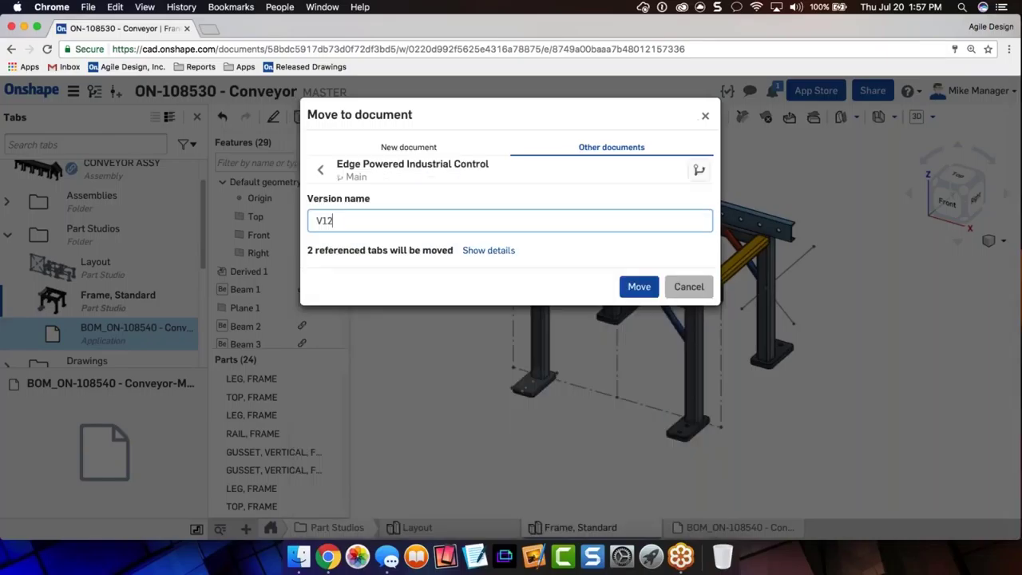
key("super+a")
- Move Layout and Frame, Standard into a new private document named 'ON-121212 FRAME'
left_click(386, 148)
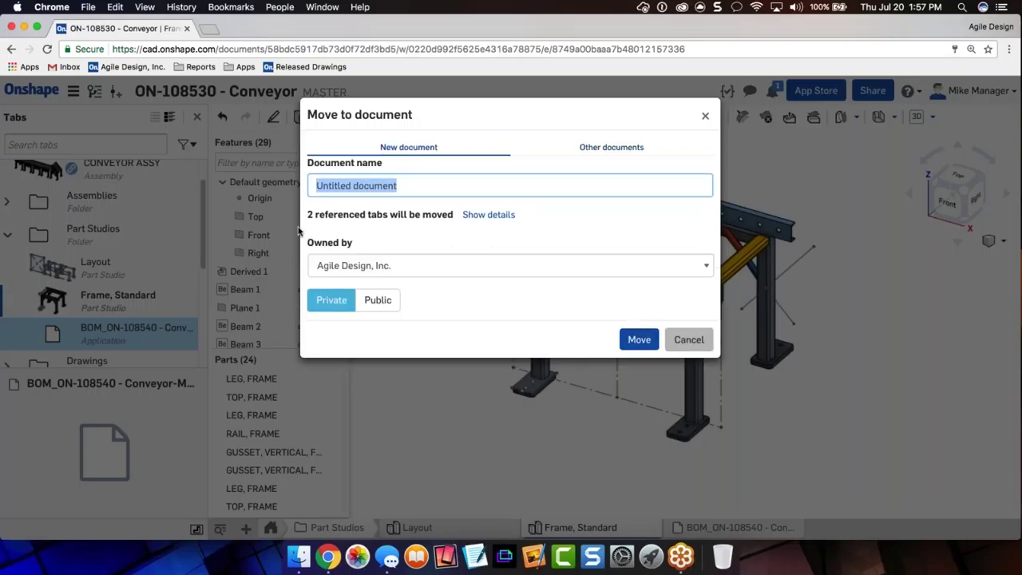
type("FRAME")
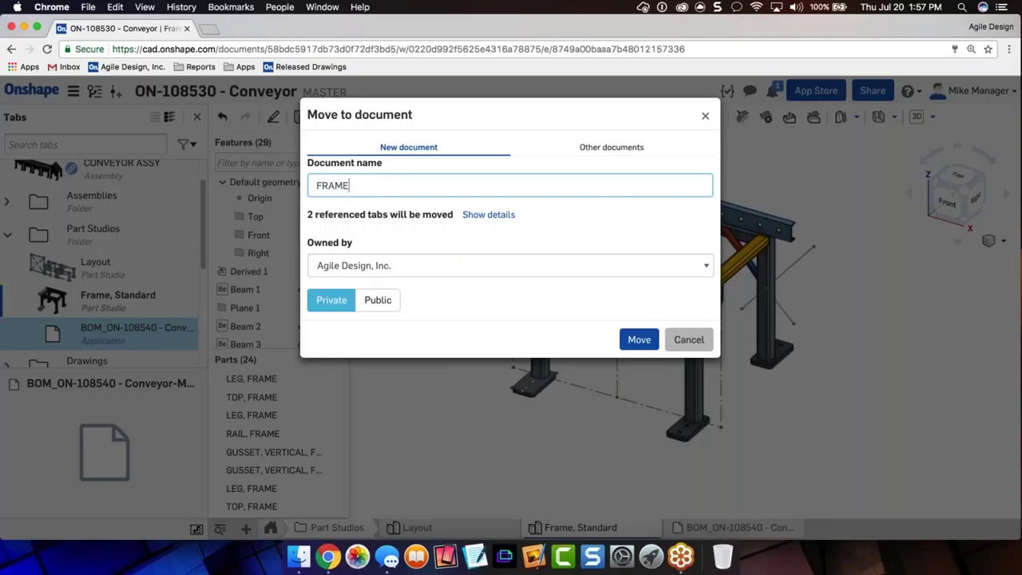
left_click(316, 184)
type("ON-121212")
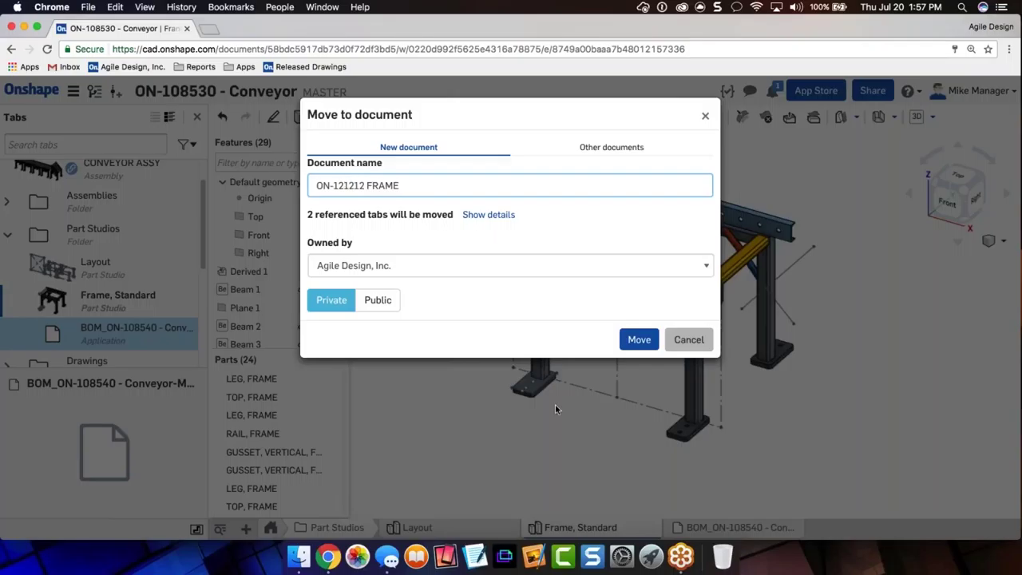
left_click(639, 339)
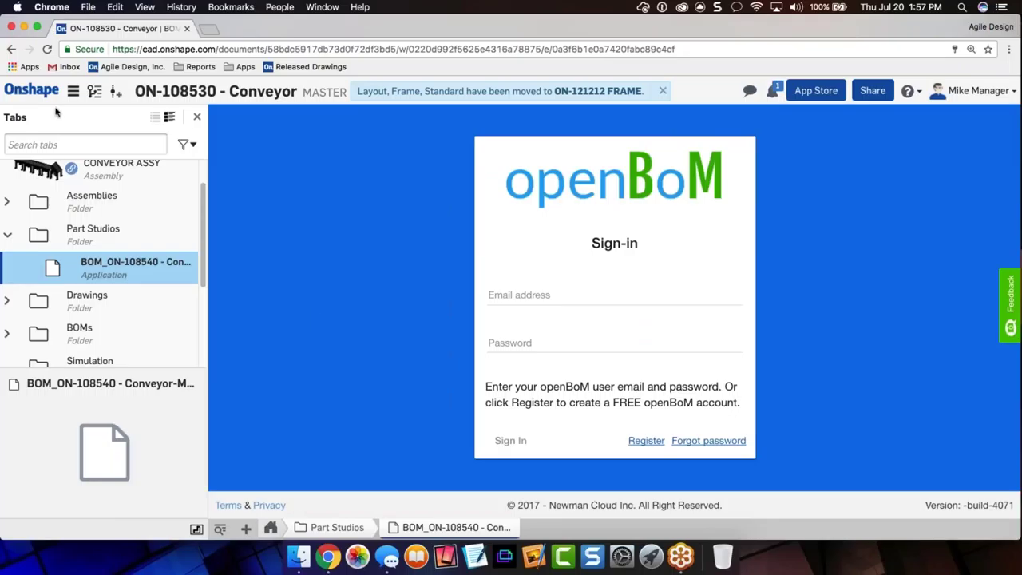
left_click(44, 90)
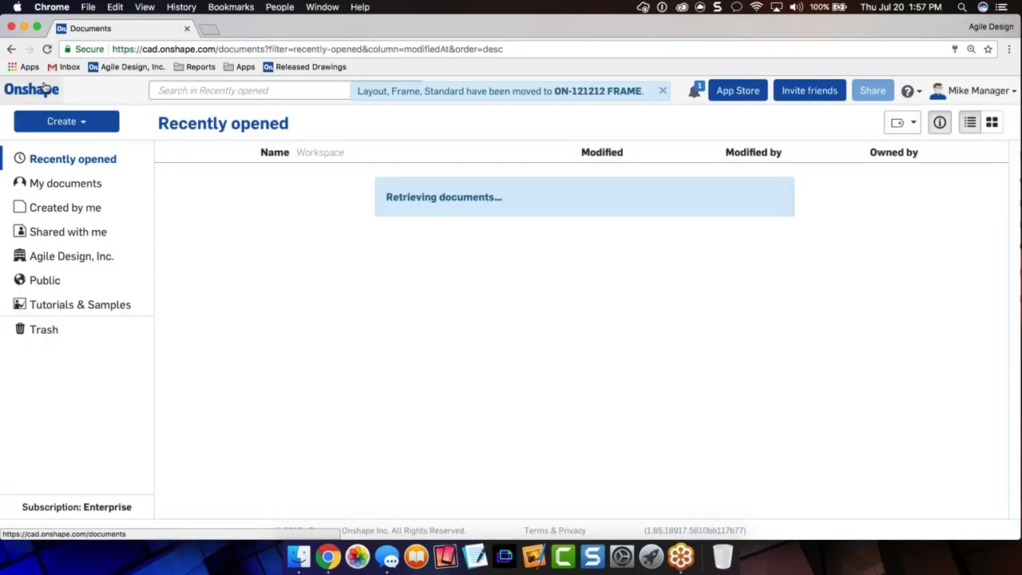
- View ON-121212 FRAME's details in My documents, then reopen ON-108530 - Conveyor
left_click(66, 183)
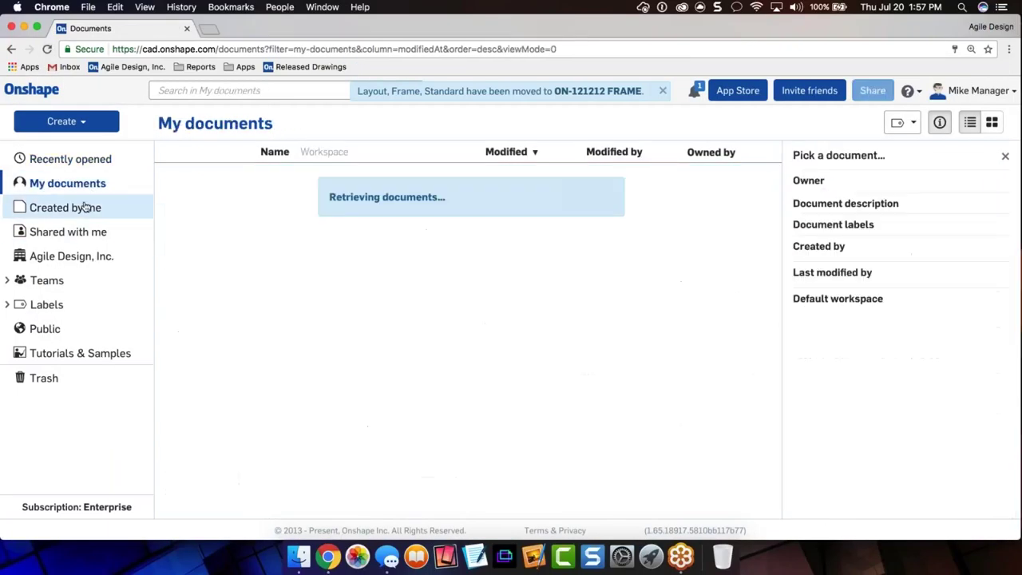
left_click(372, 250)
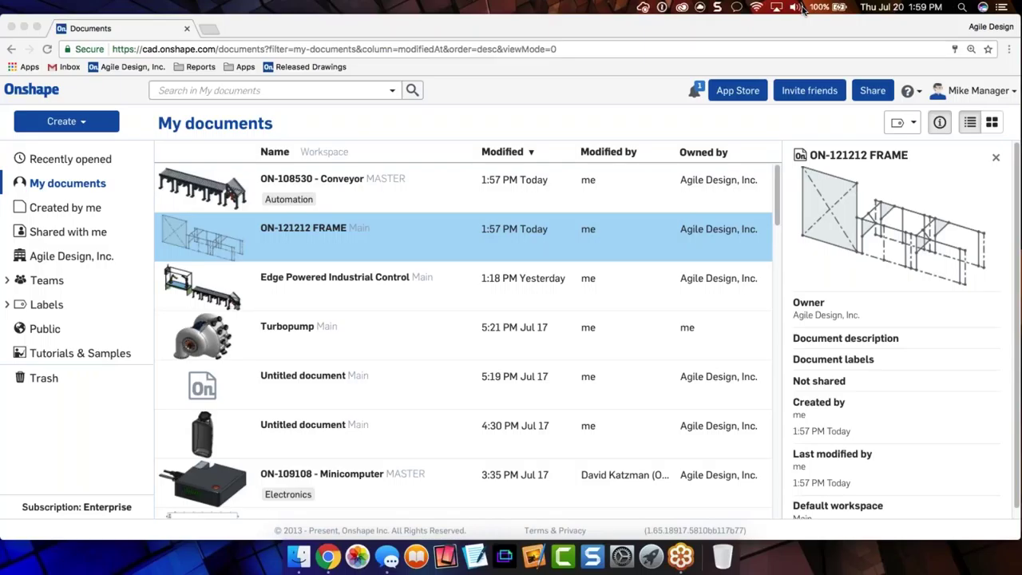
left_click(338, 181)
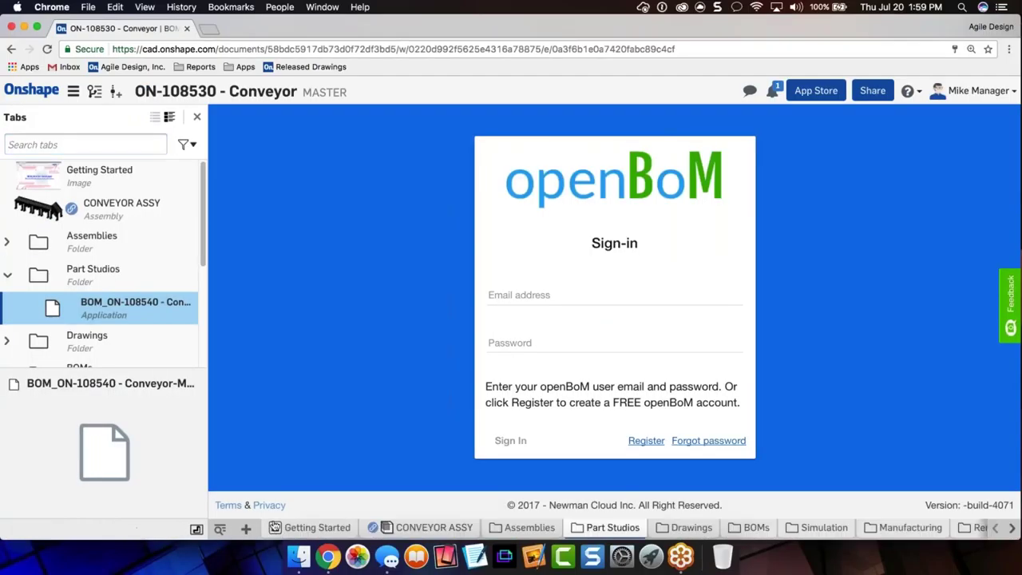
- In the CONVEYOR ASSY assembly, zoom in and select a frame foot face (48.297 in²)
left_click(438, 528)
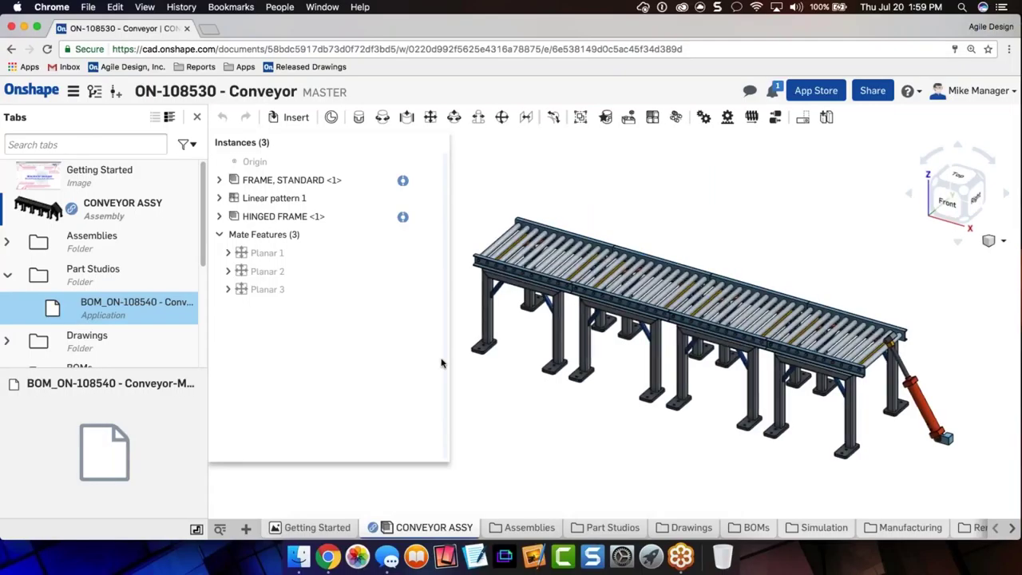
scroll(481, 343, "up", 5)
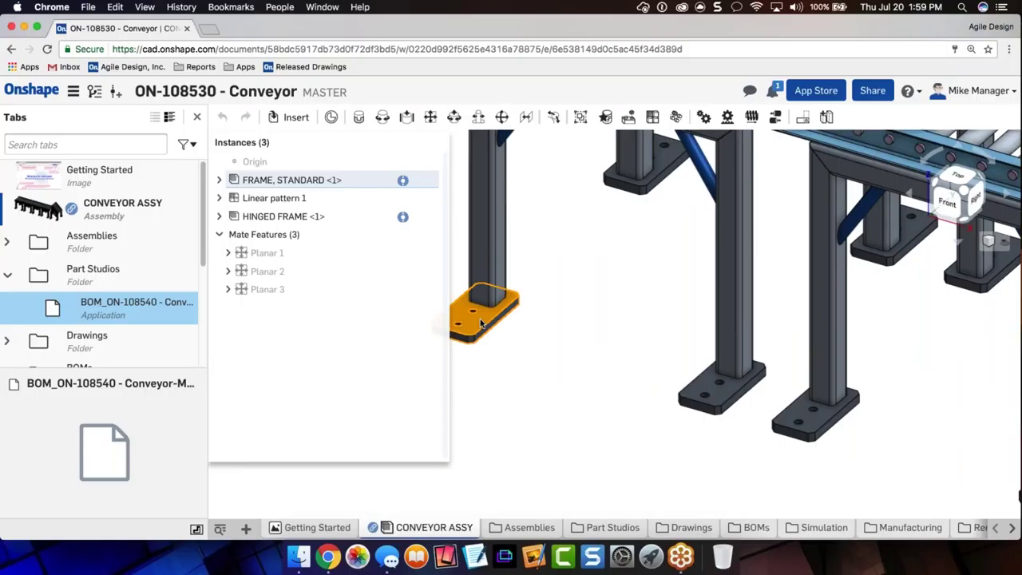
left_click(591, 527)
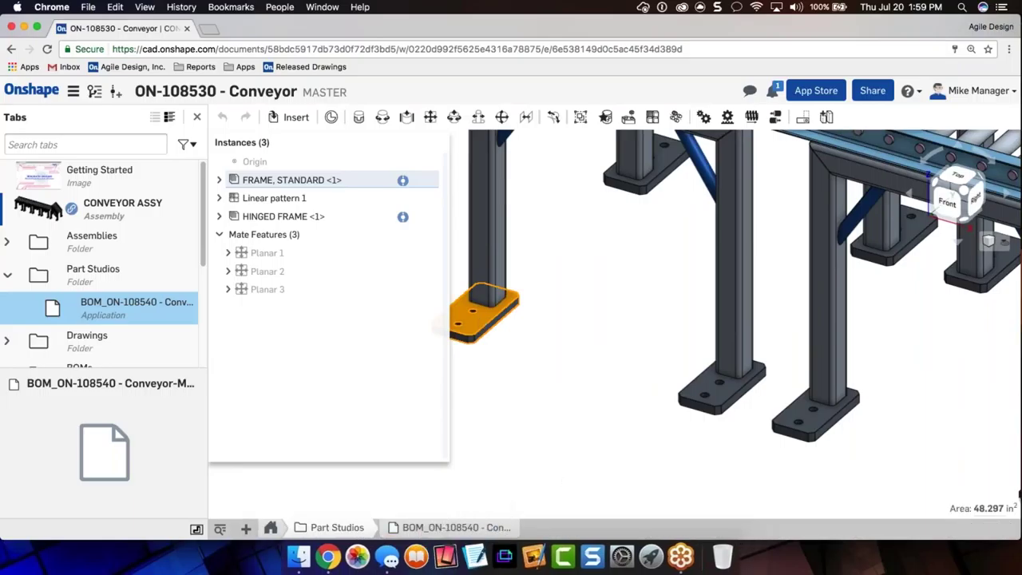